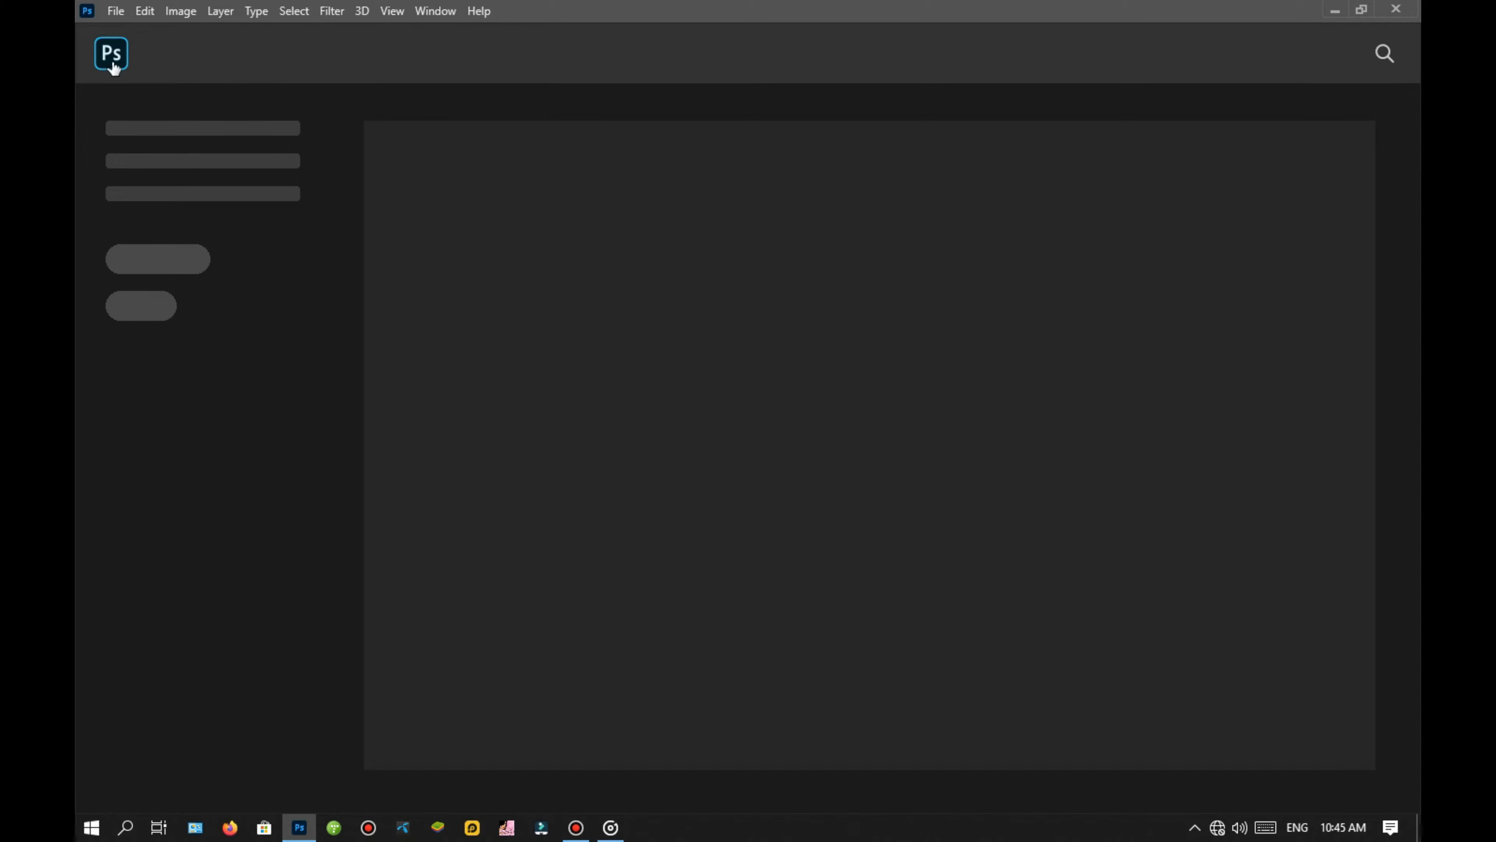
Leave the home screen for the editing workspace and start a new document.
left_click(111, 59)
key("h")
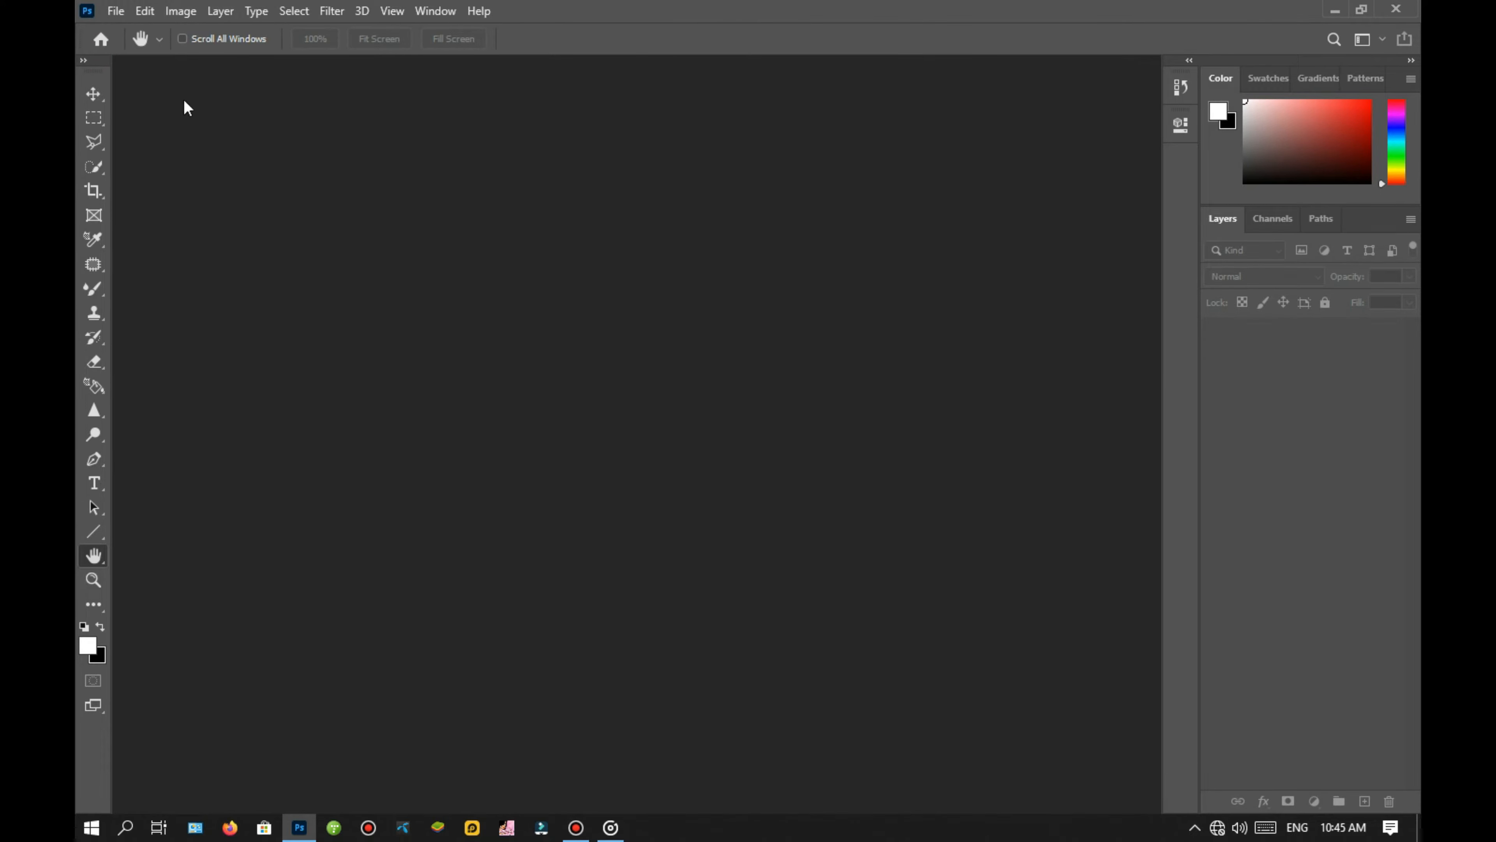
left_click(116, 11)
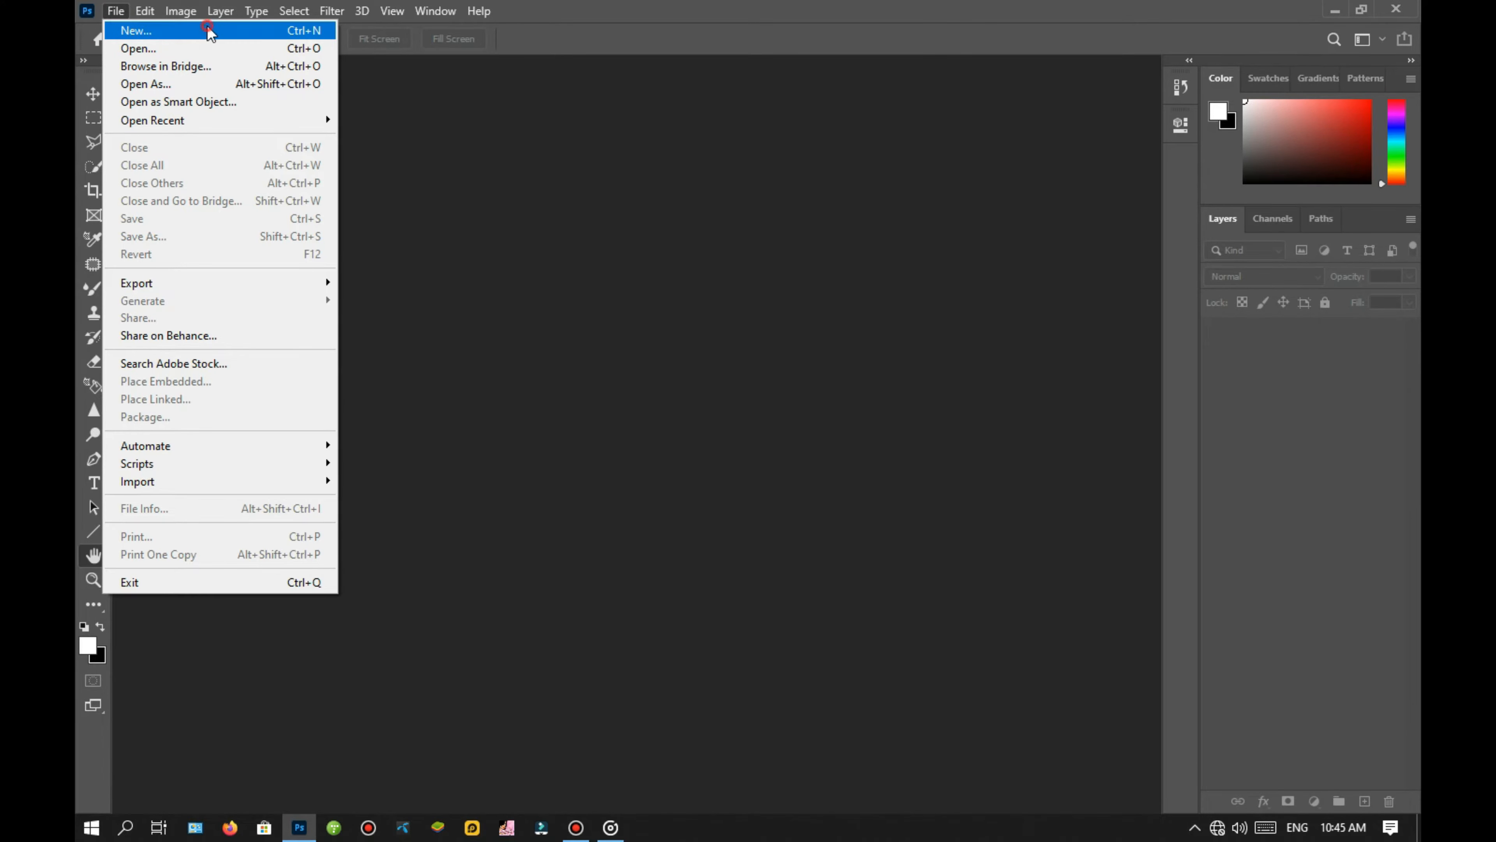
left_click(209, 32)
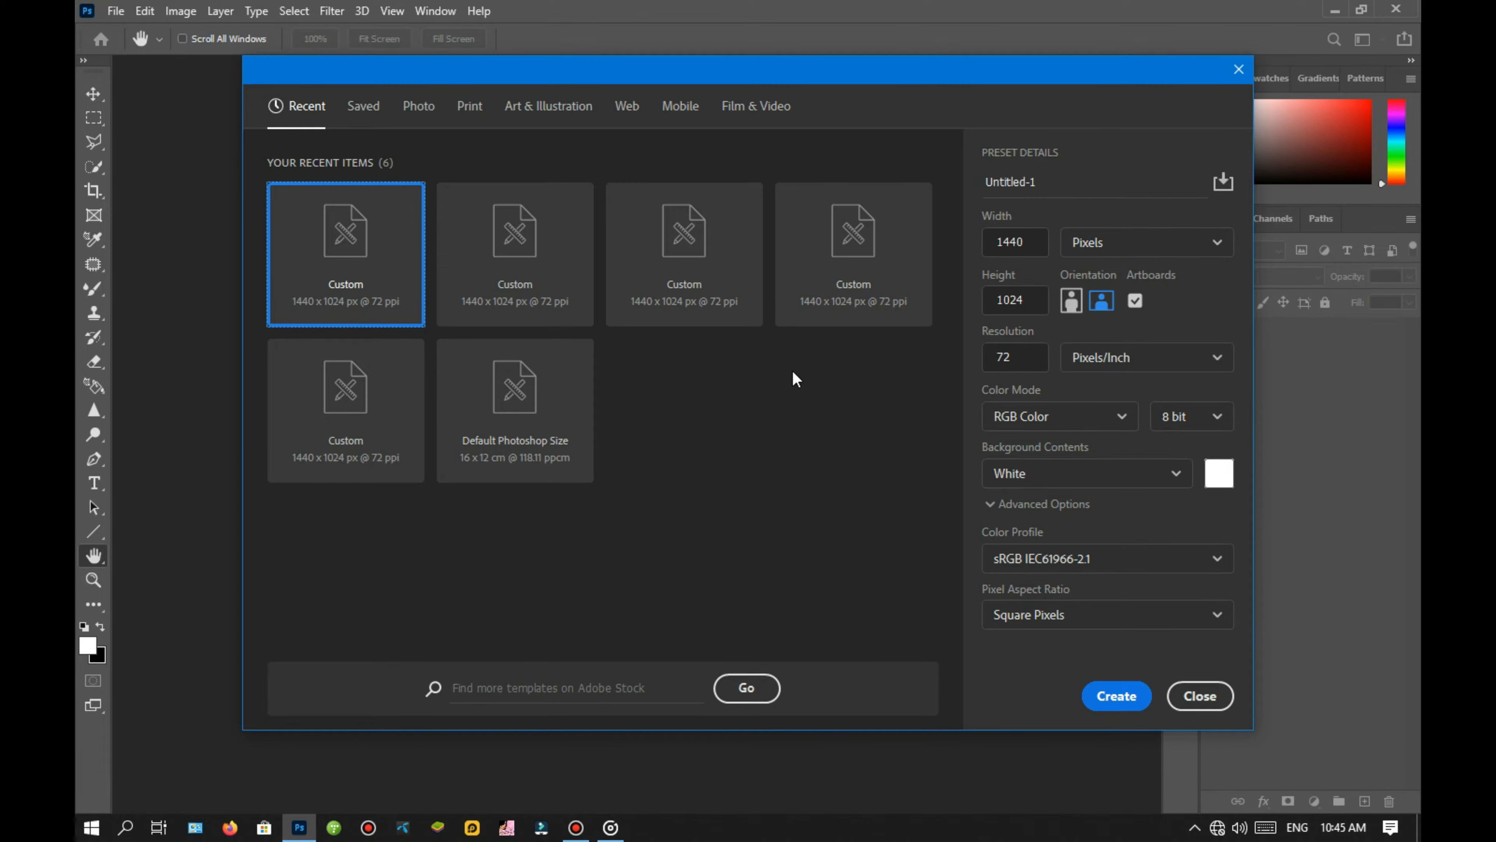
left_click(627, 106)
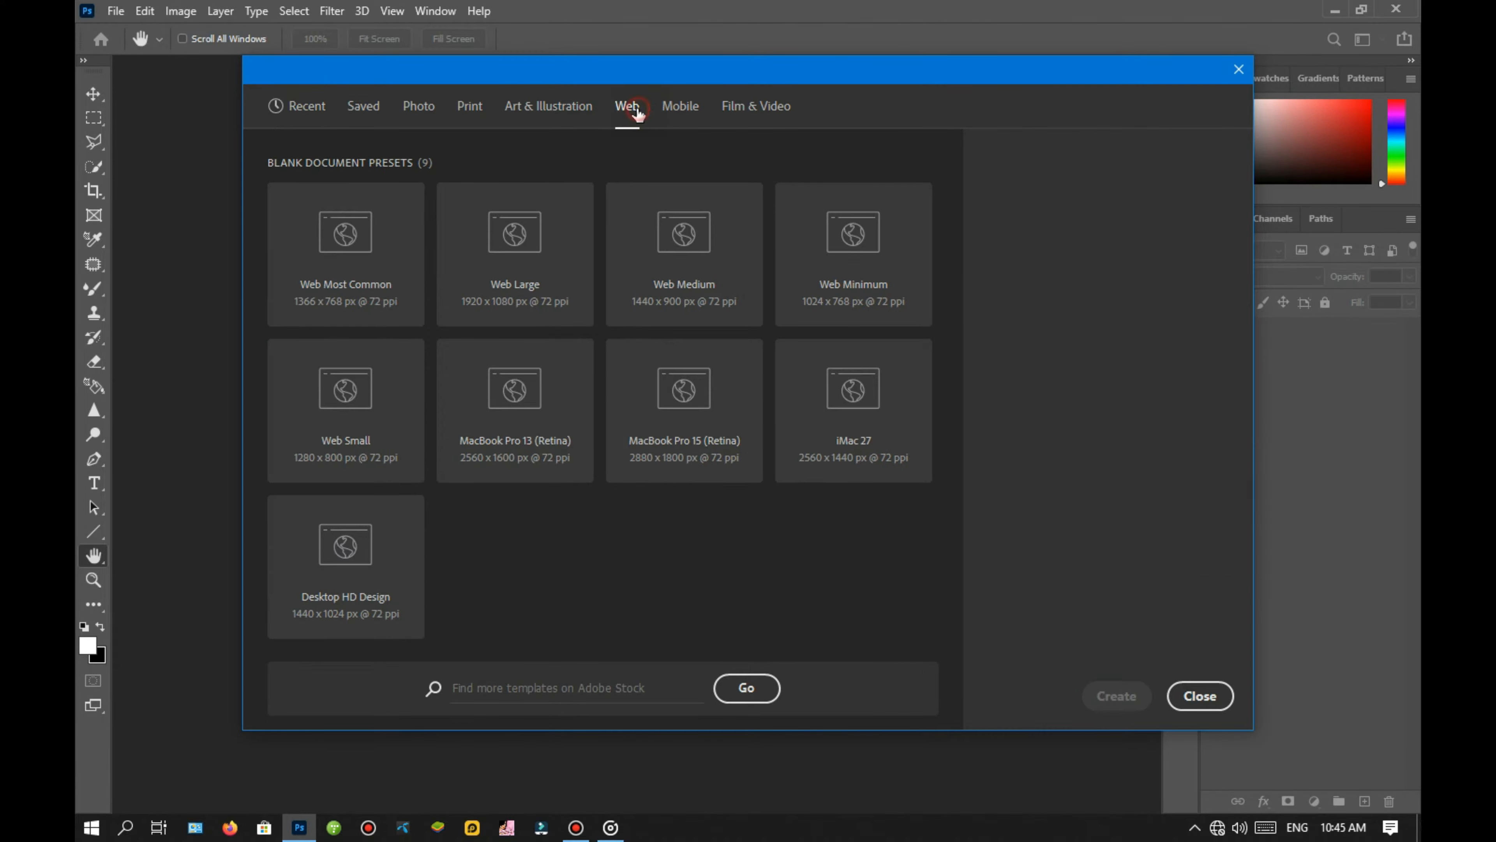
left_click(368, 580)
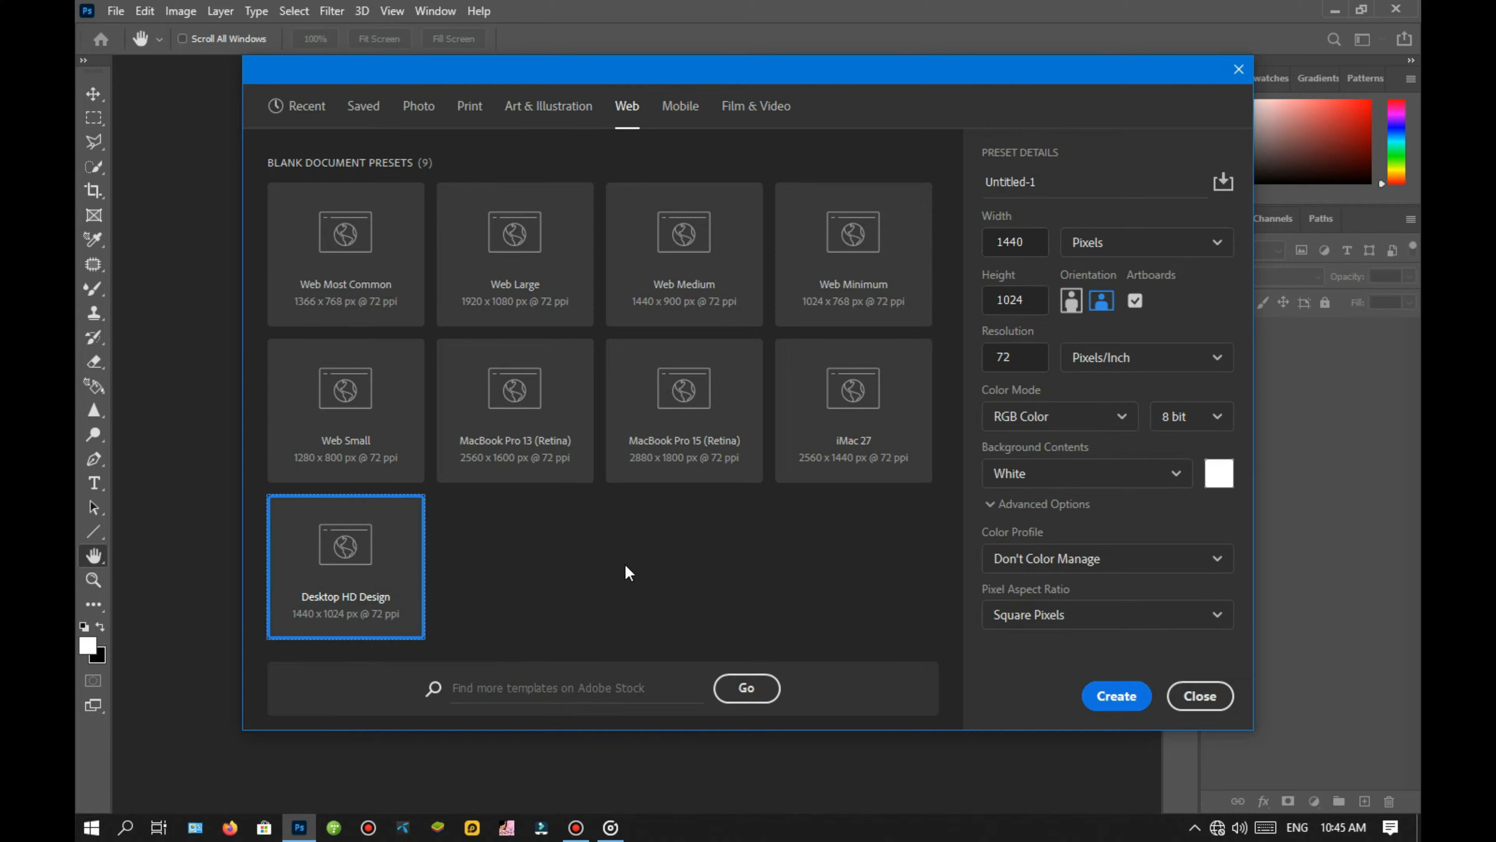
left_click(306, 107)
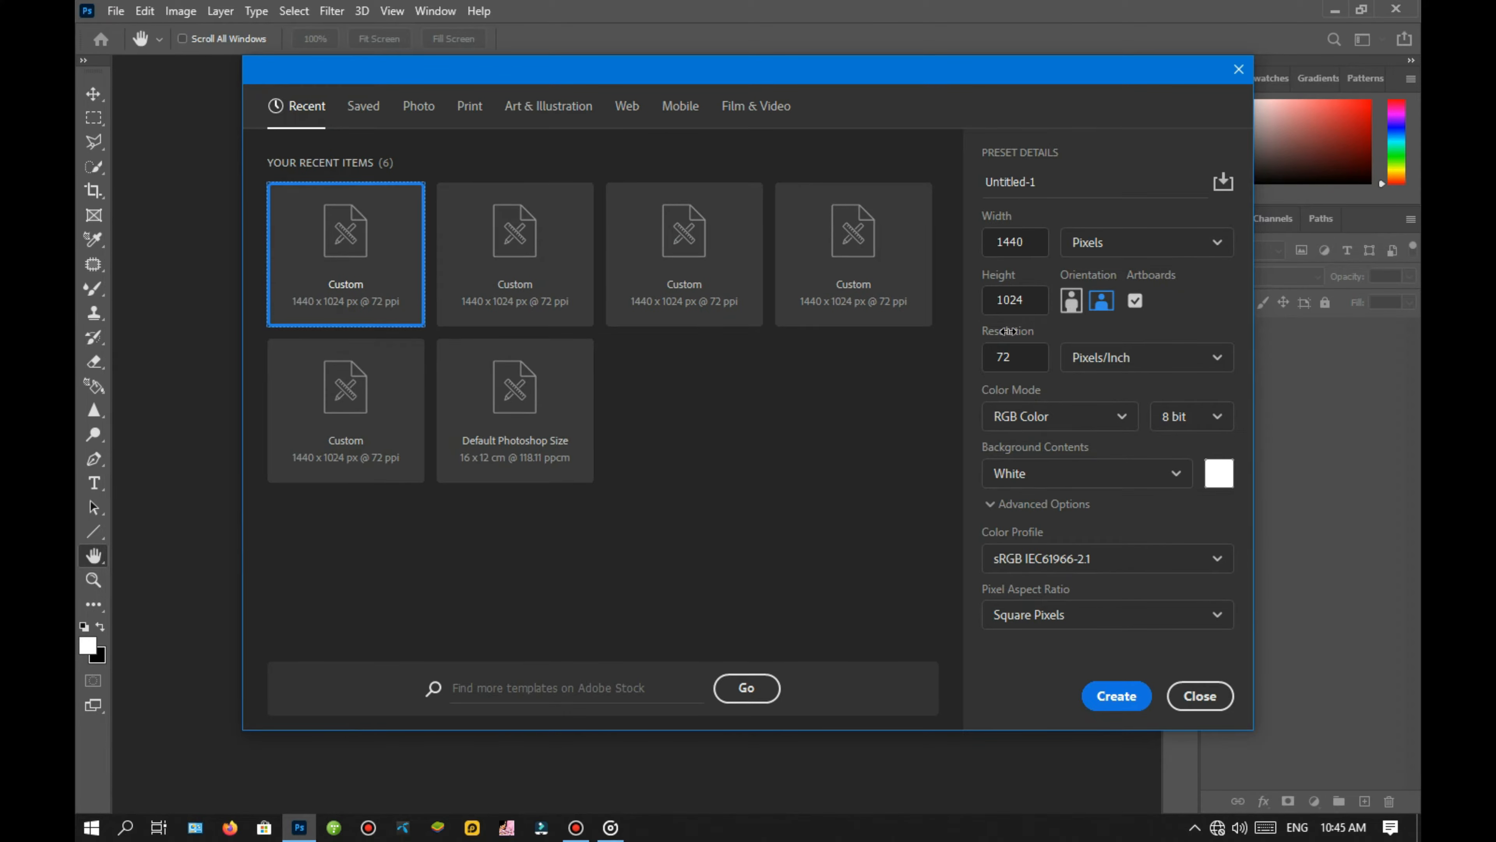
Create a new 1280 x 720 pixel document at 300 pixels/inch with a white background.
left_click(999, 245)
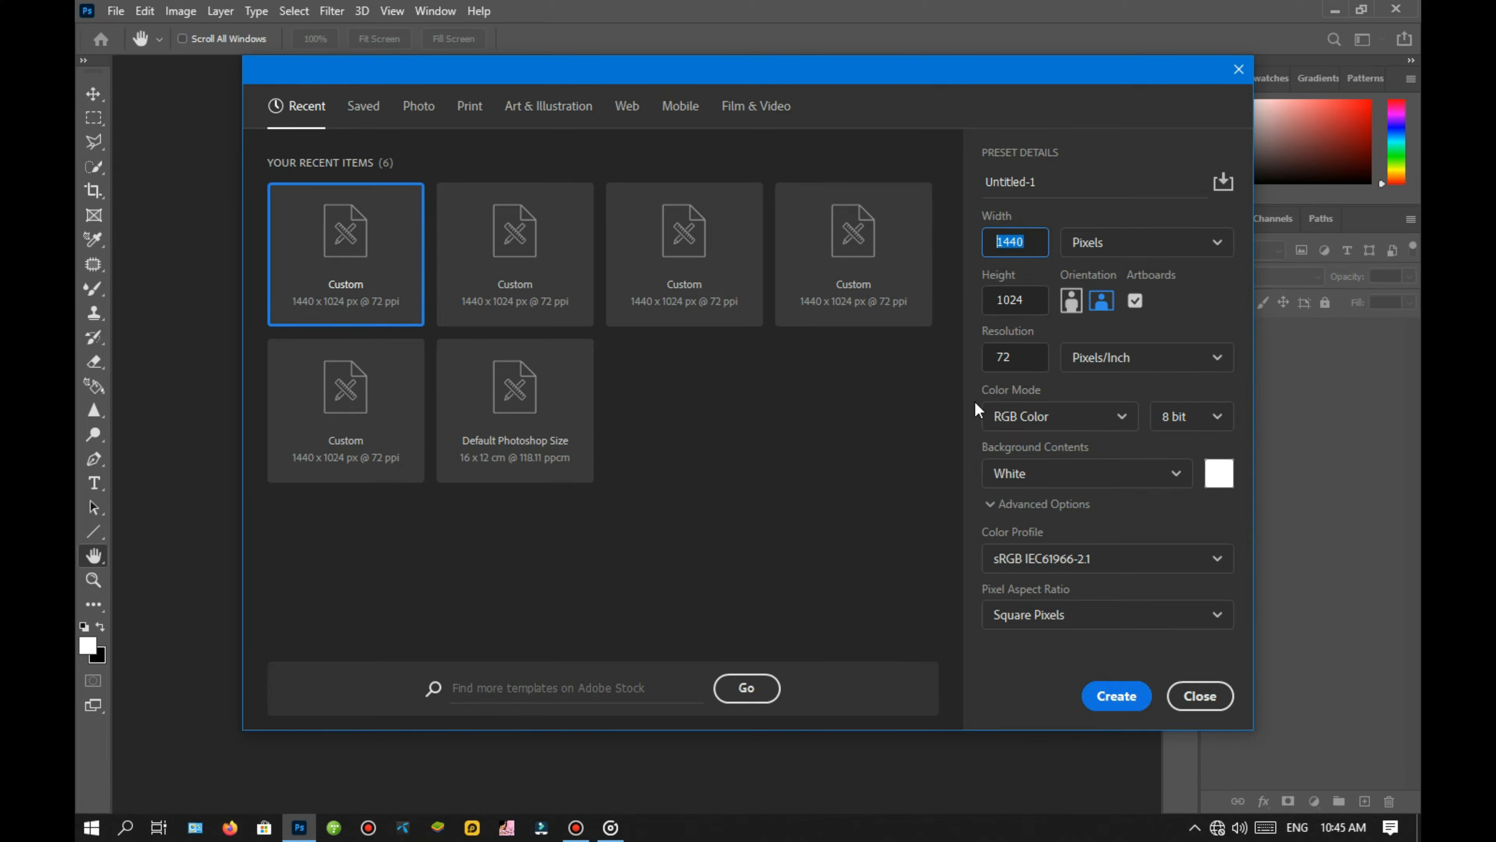
key("Tab")
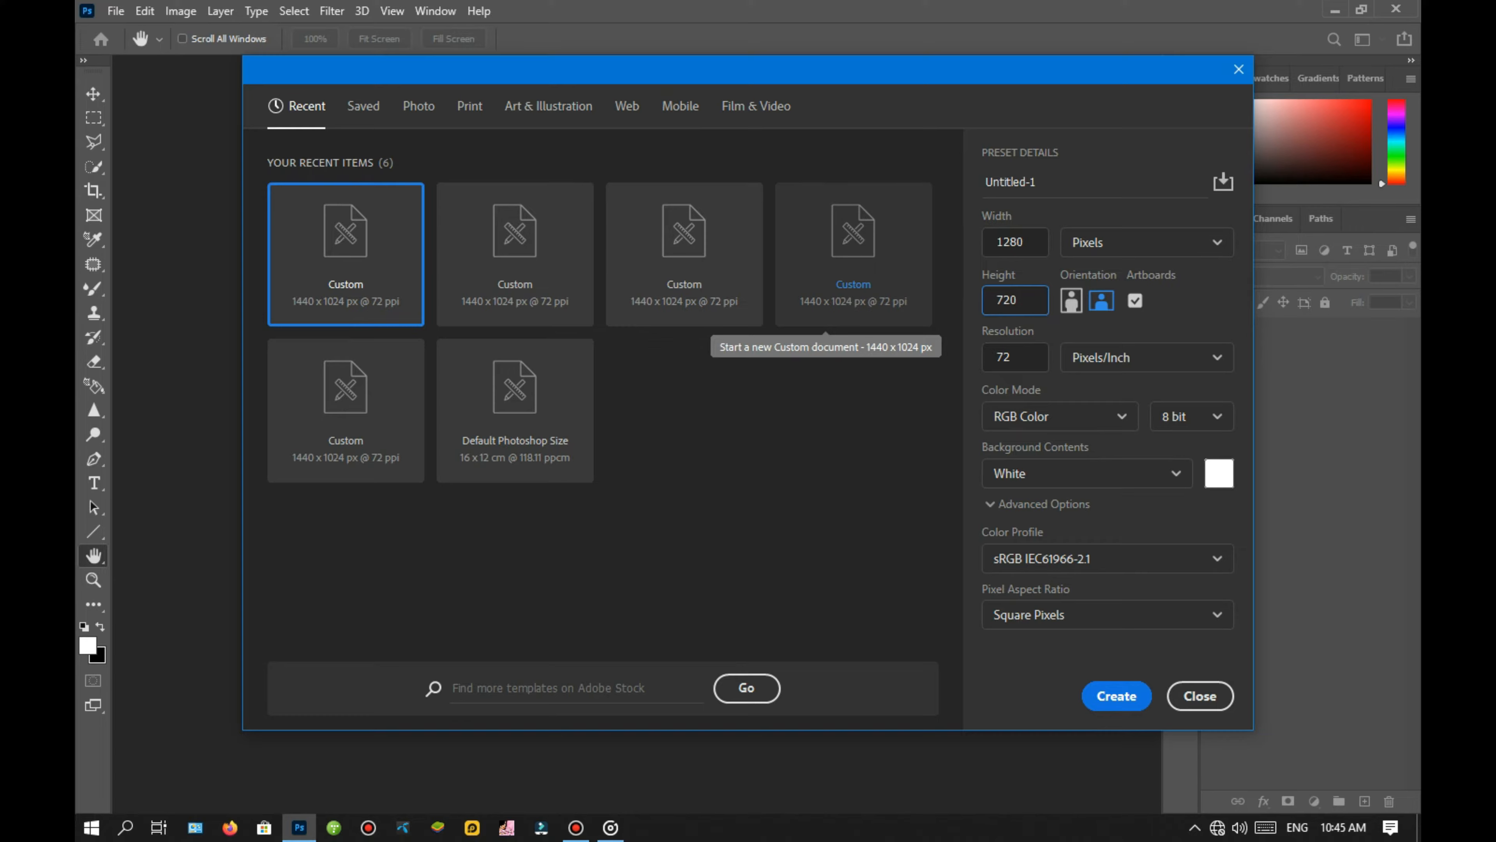
key("Tab")
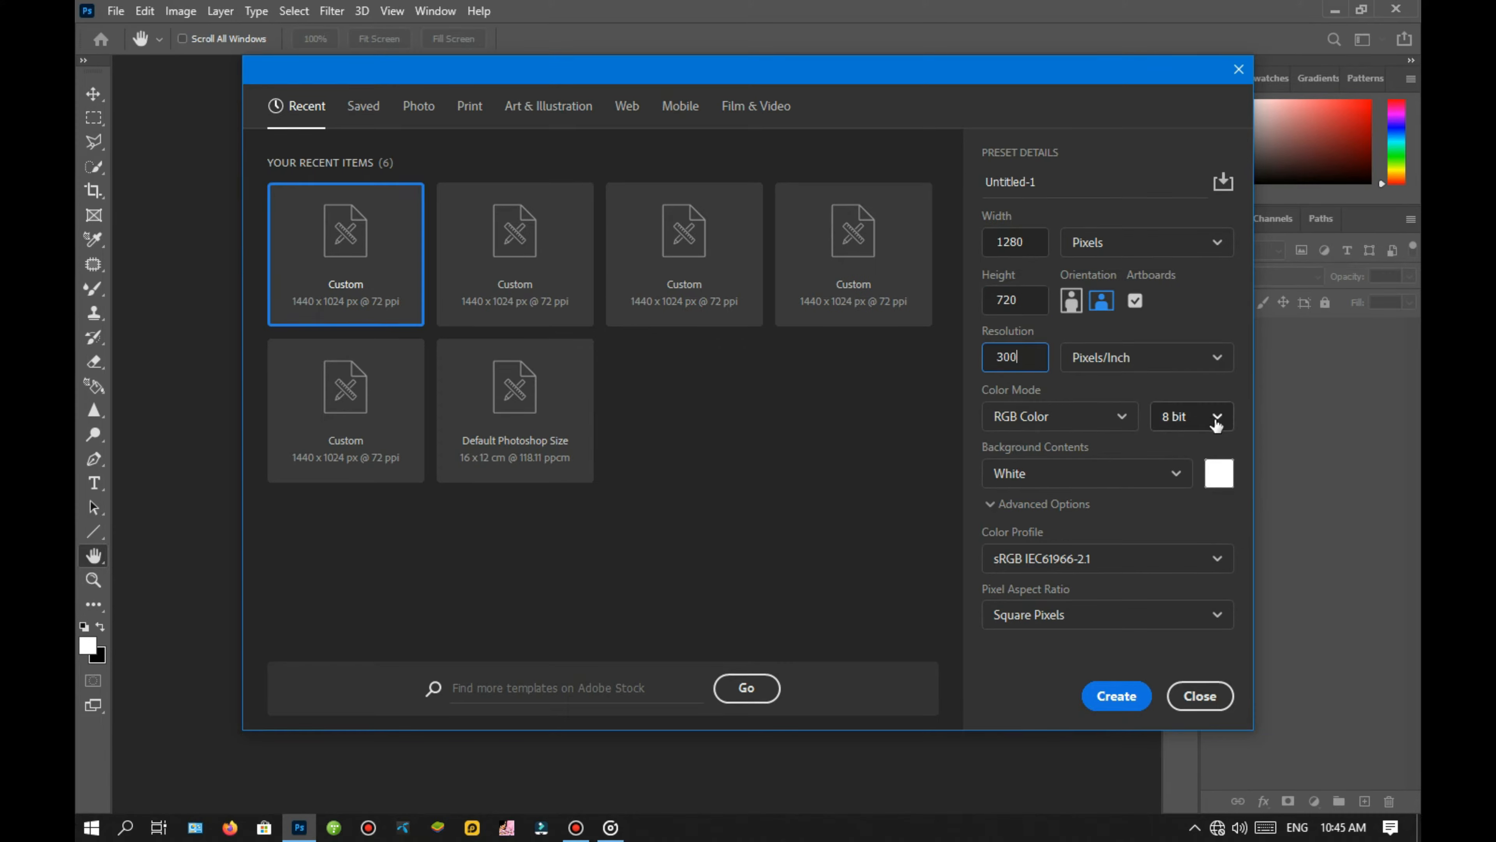
left_click(1175, 476)
left_click(1176, 476)
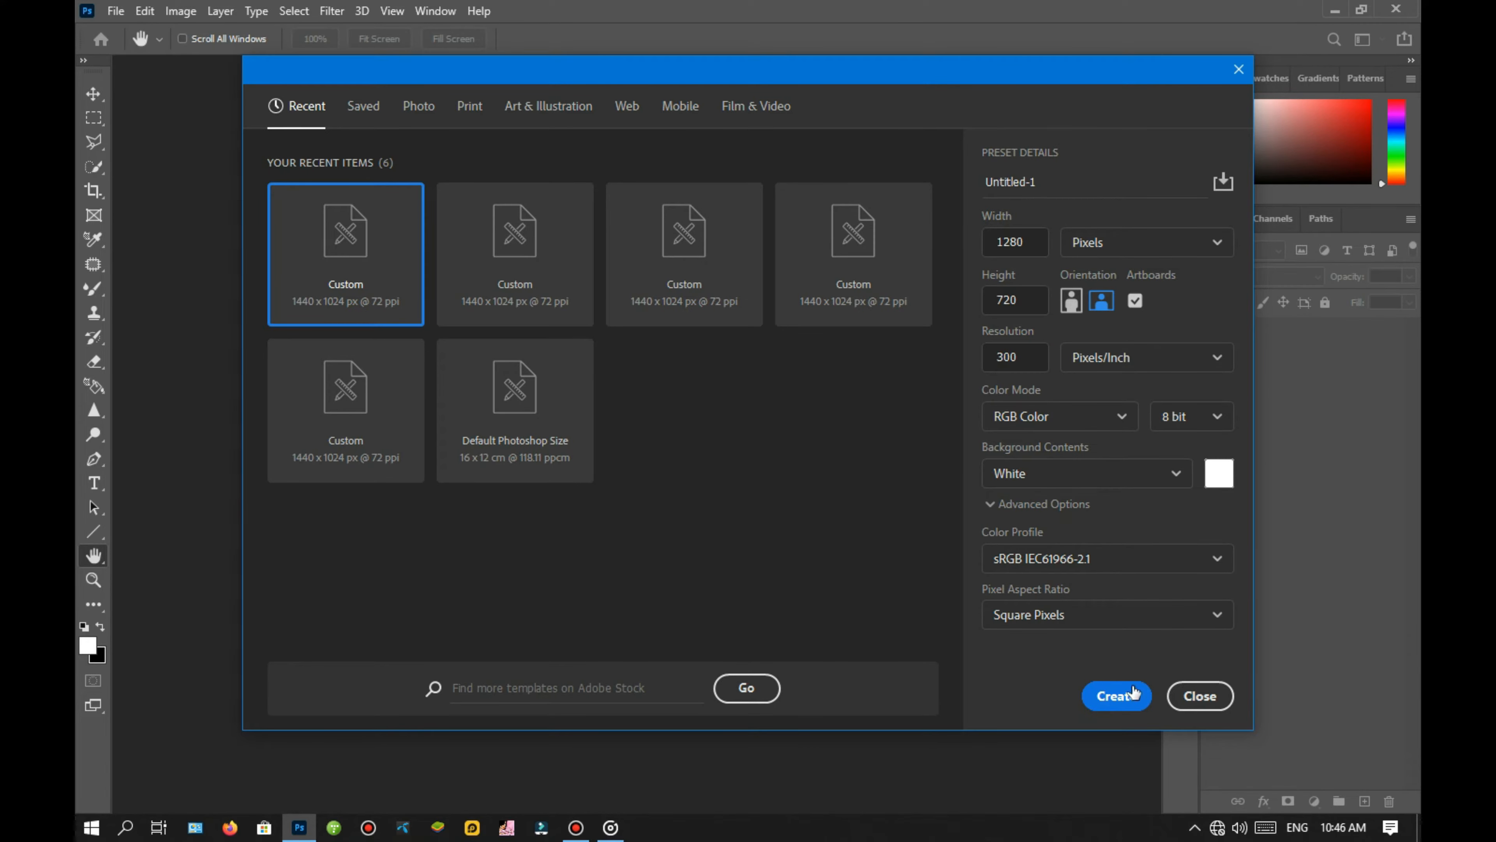
left_click(1122, 698)
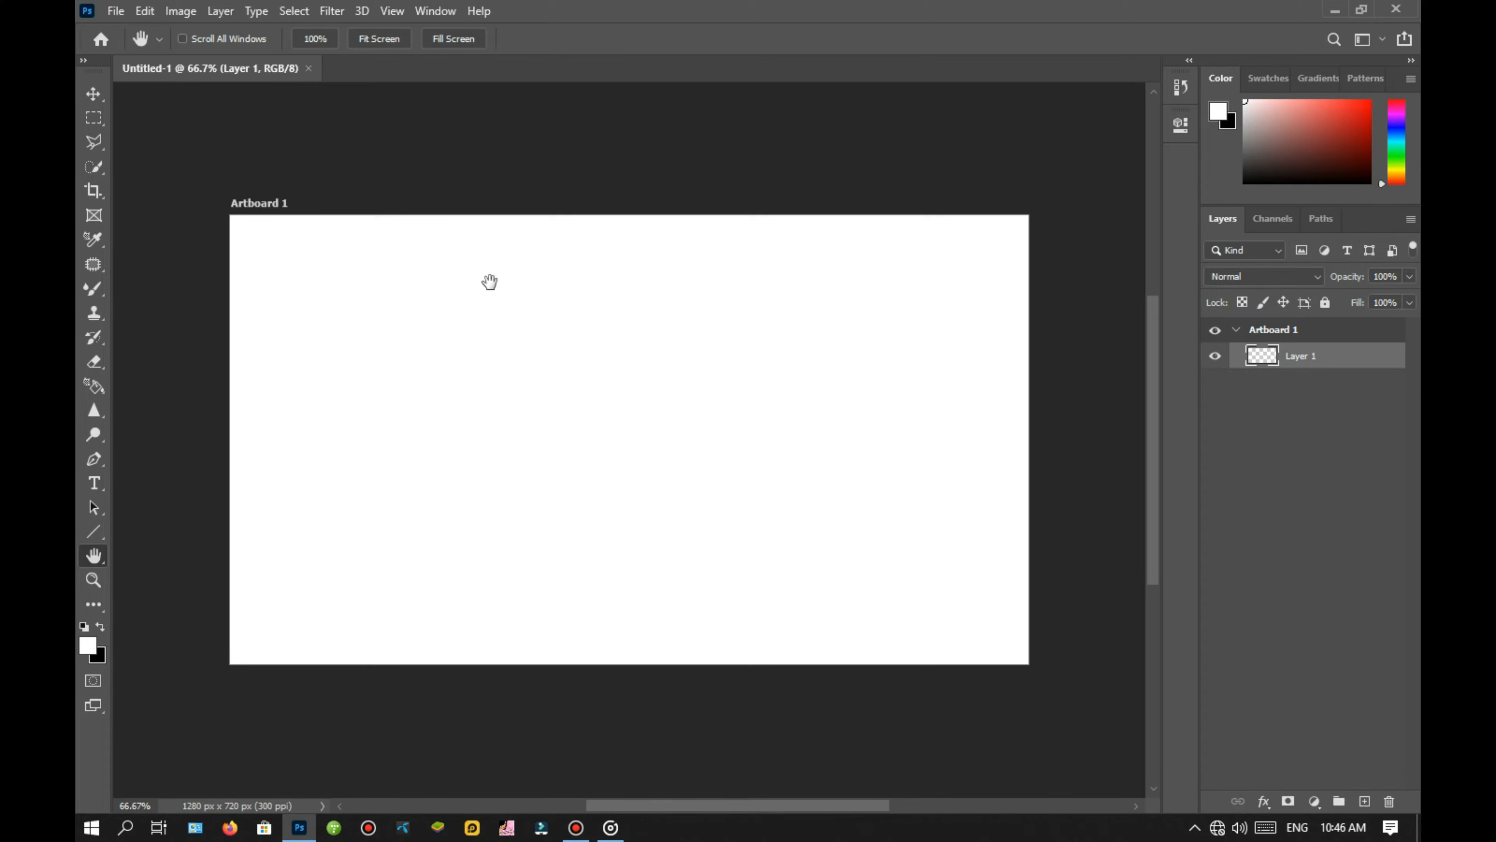
In File Explorer, open the Hd Background folder under Editing Tools on the PHOTOS (E:) drive and find the image imagesdvd.
key("super+e")
double_click(918, 239)
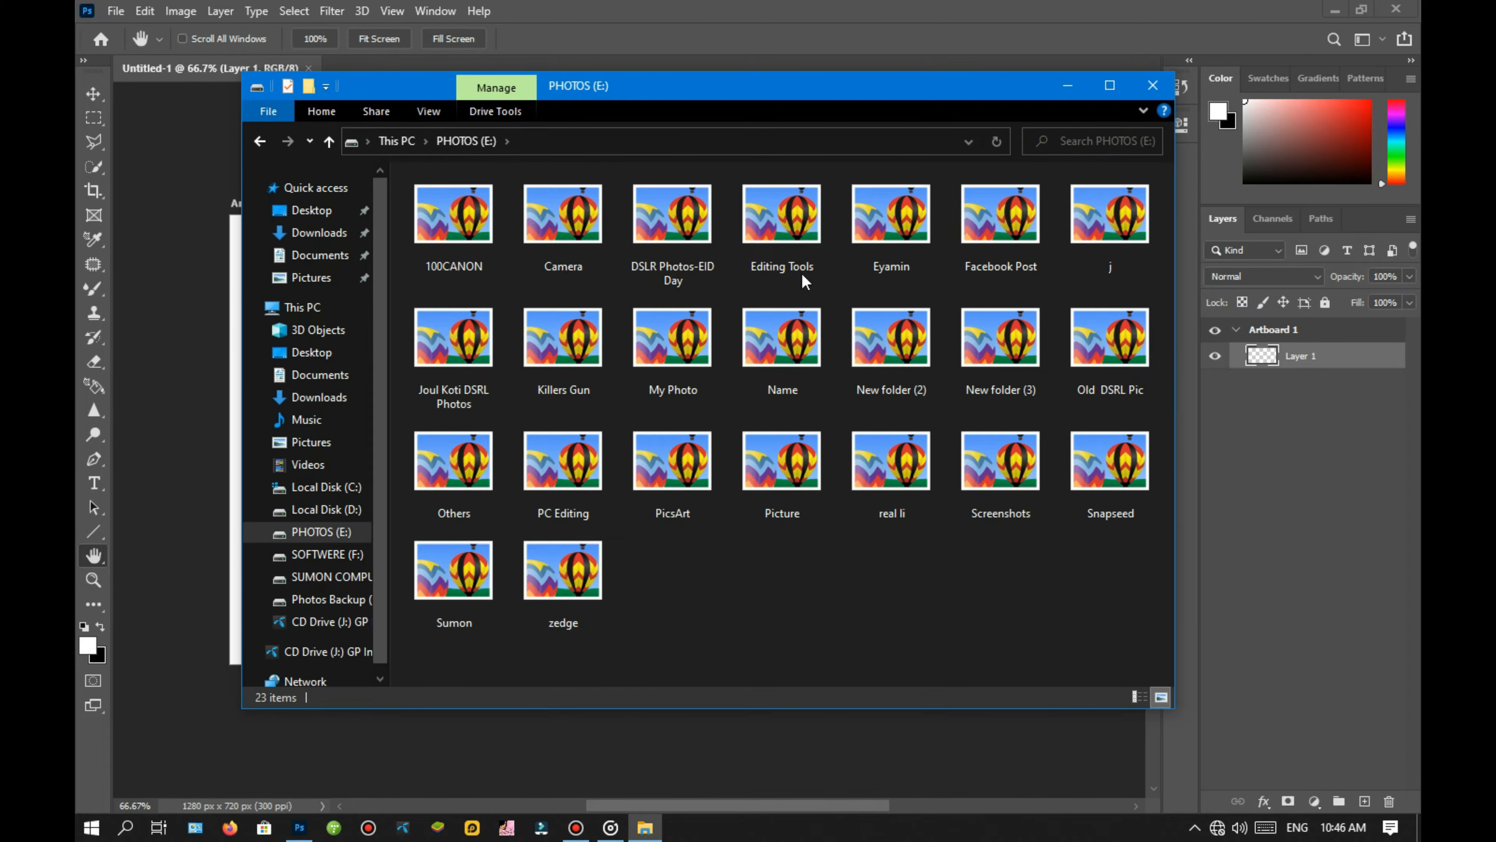
double_click(782, 224)
double_click(559, 224)
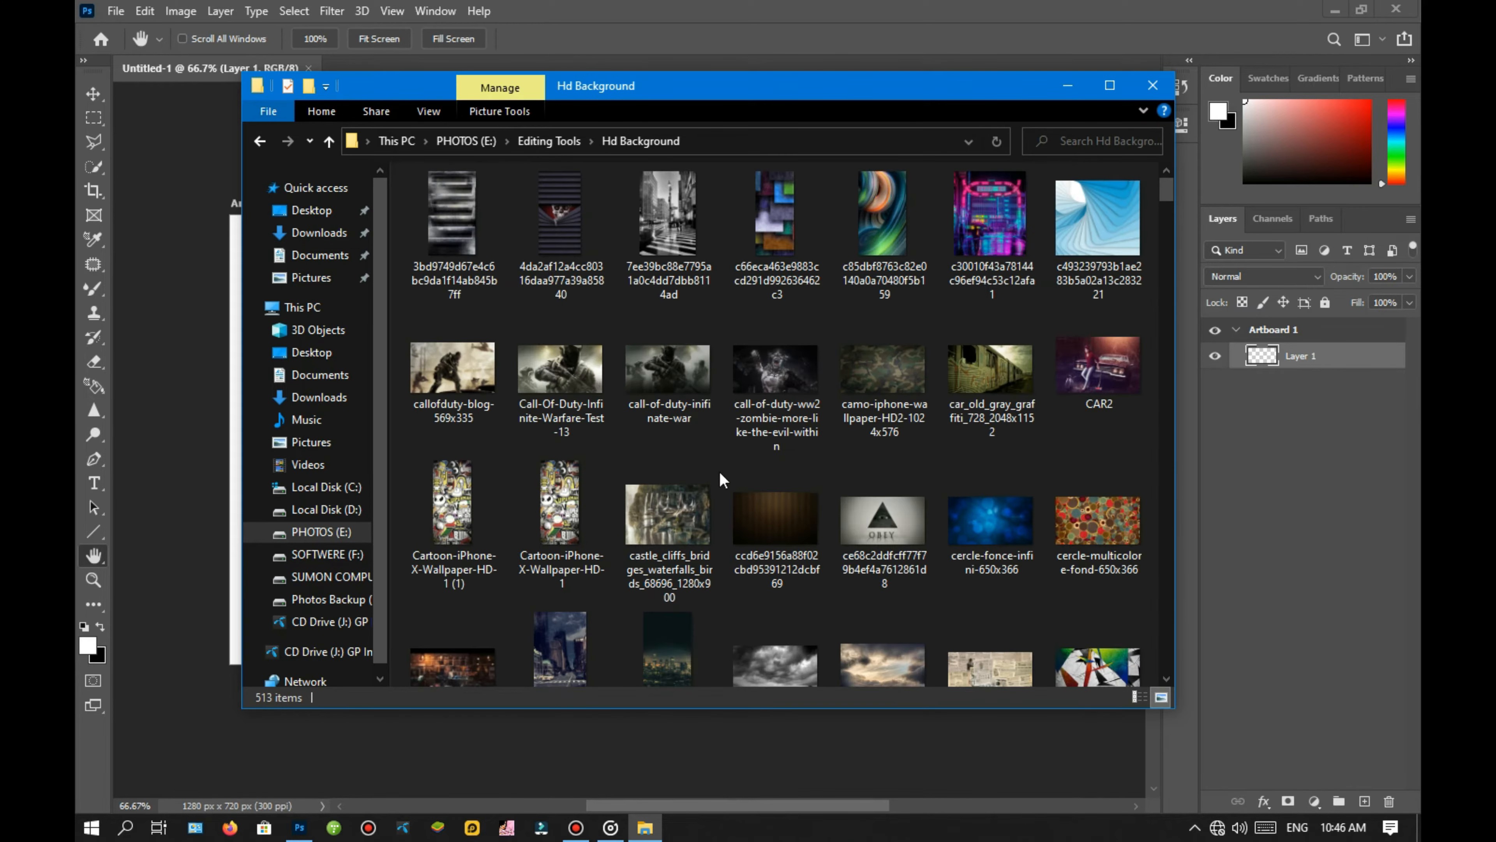
scroll(761, 456, "down", 10)
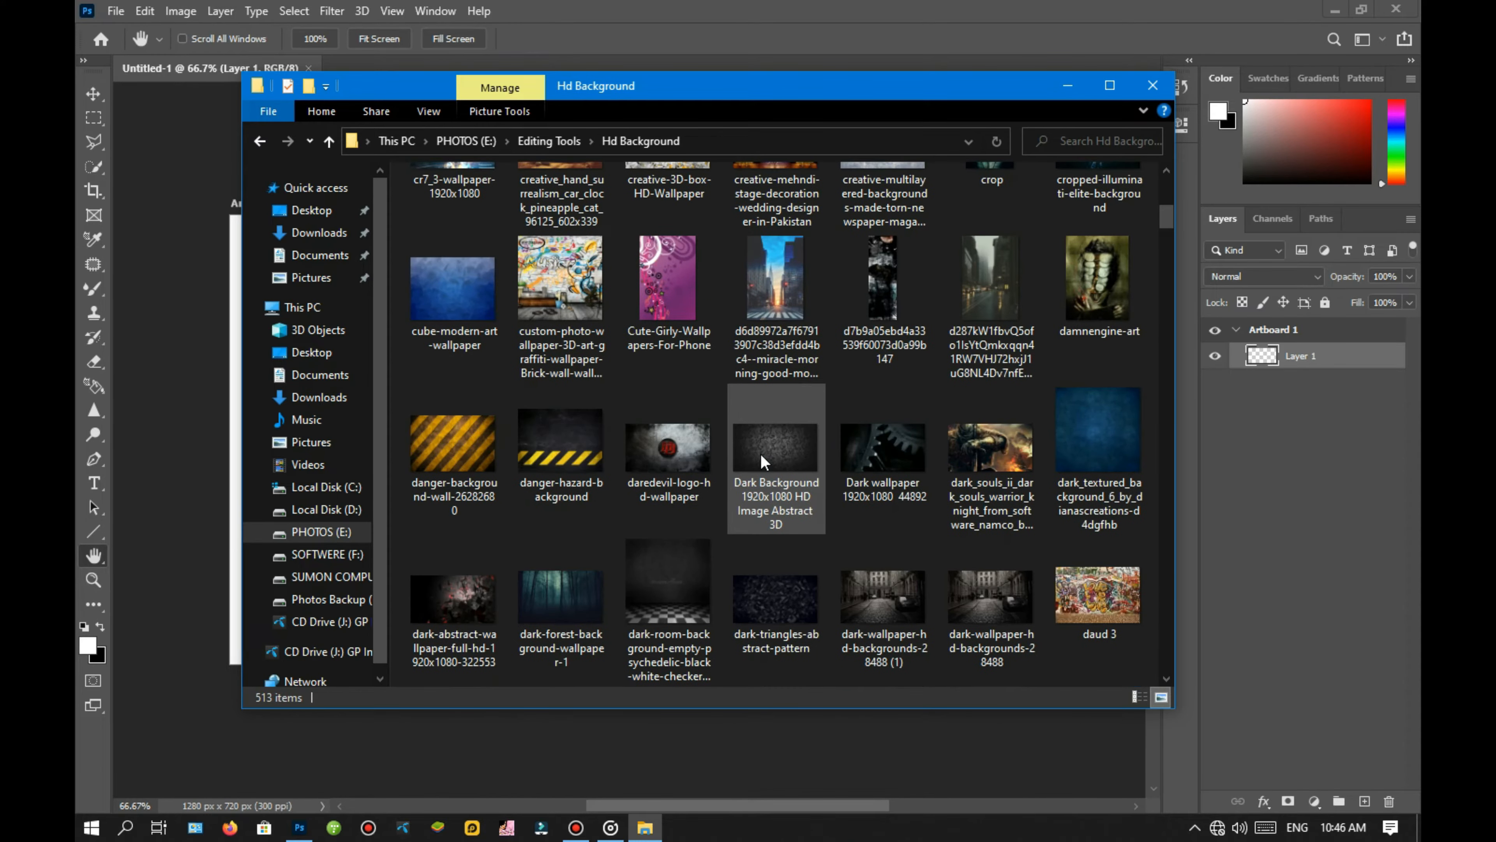
scroll(761, 454, "down", 12)
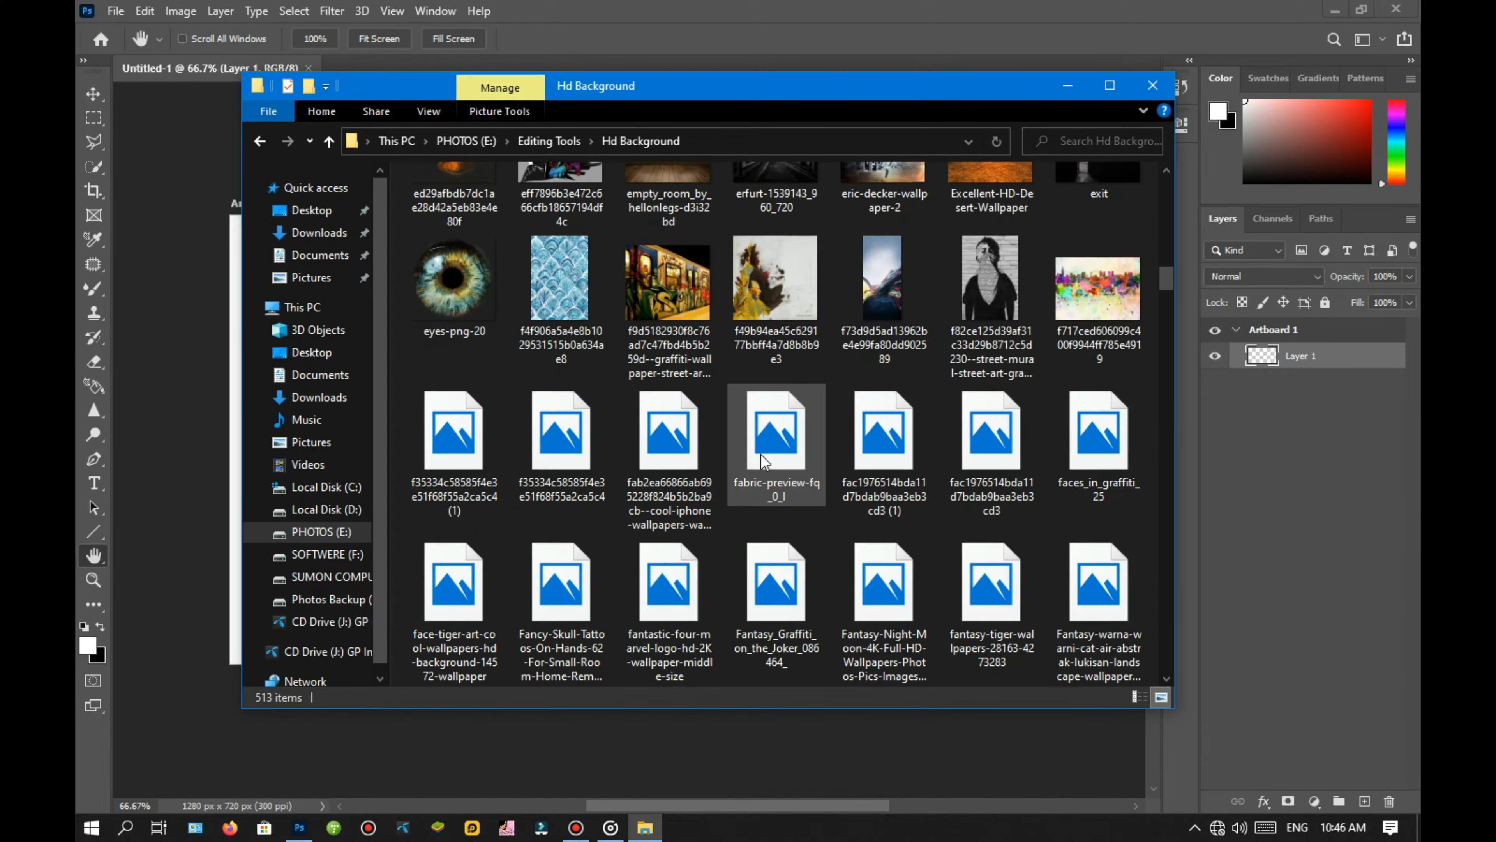
scroll(761, 454, "down", 3)
scroll(762, 460, "down", 12)
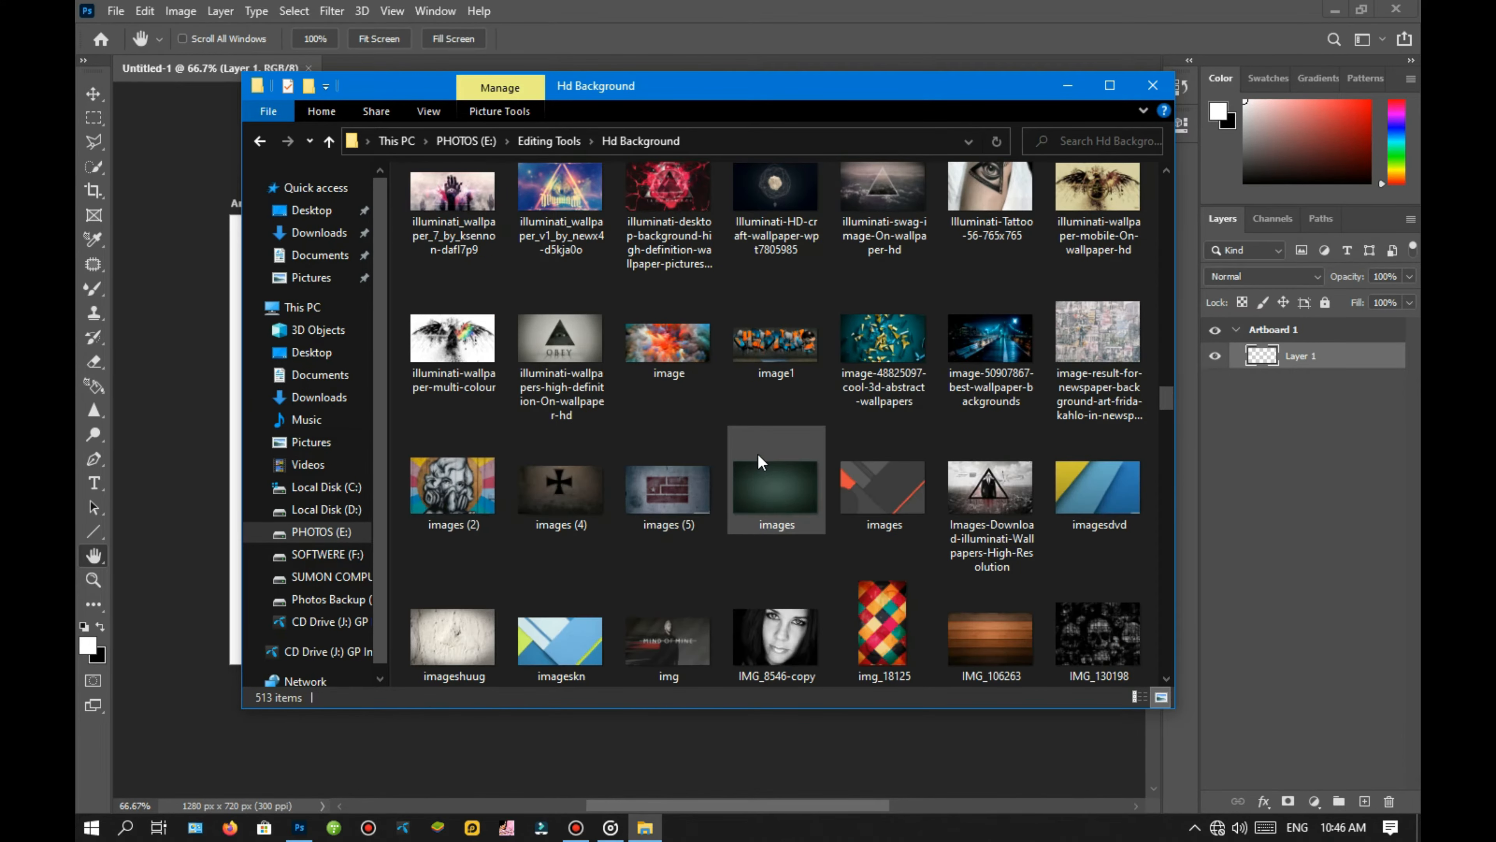
left_click_drag(918, 98, 1164, 118)
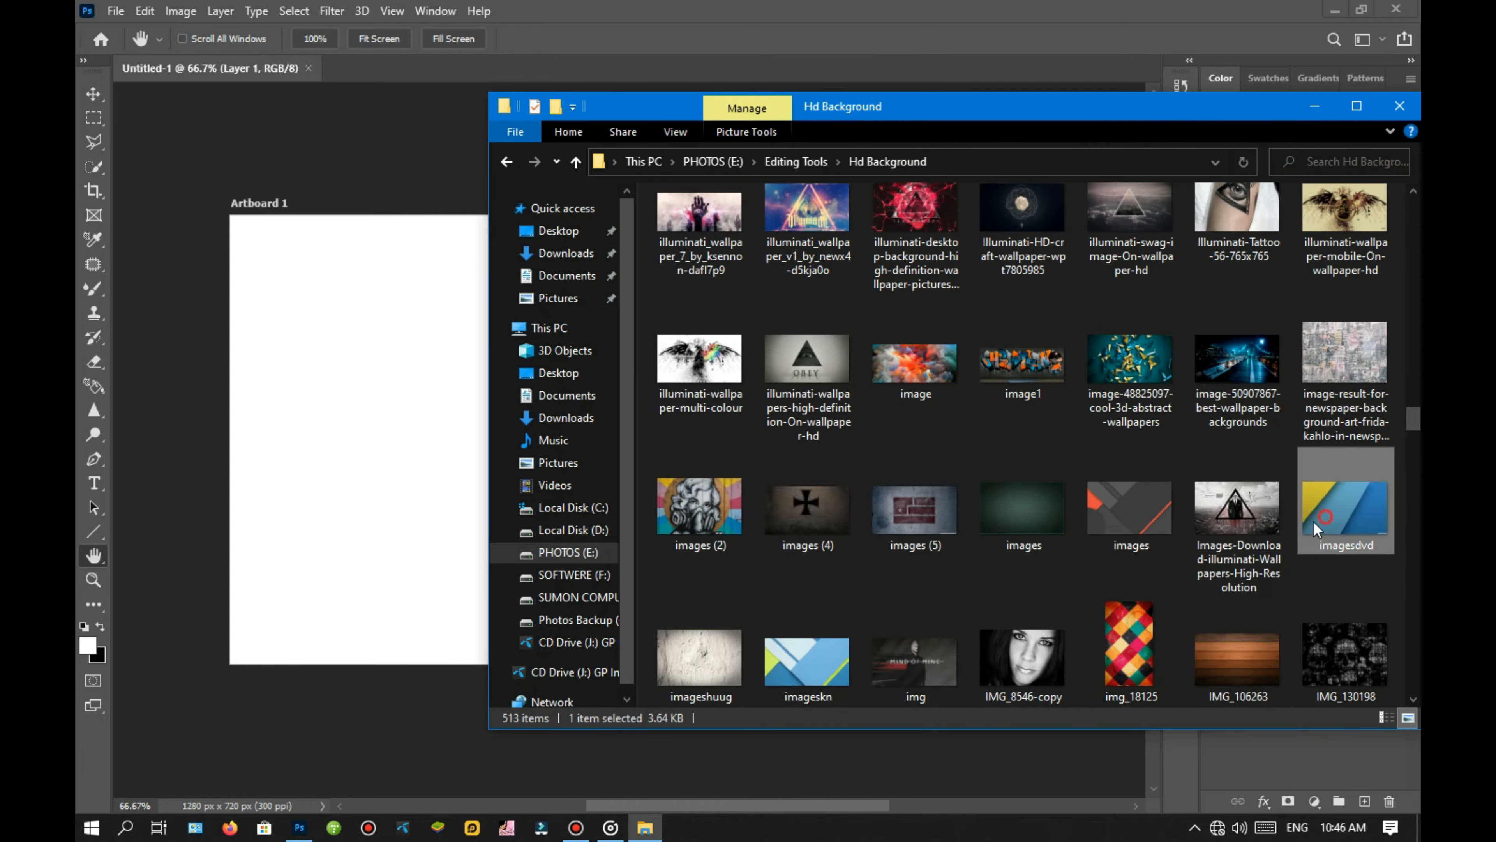
Place the imagesdvd image in the Photoshop document and enlarge it until it covers the whole artboard.
left_click_drag(1312, 520, 358, 512)
left_click_drag(551, 479, 476, 489)
left_click_drag(914, 451, 1041, 453)
left_click_drag(886, 481, 908, 492)
key("Return")
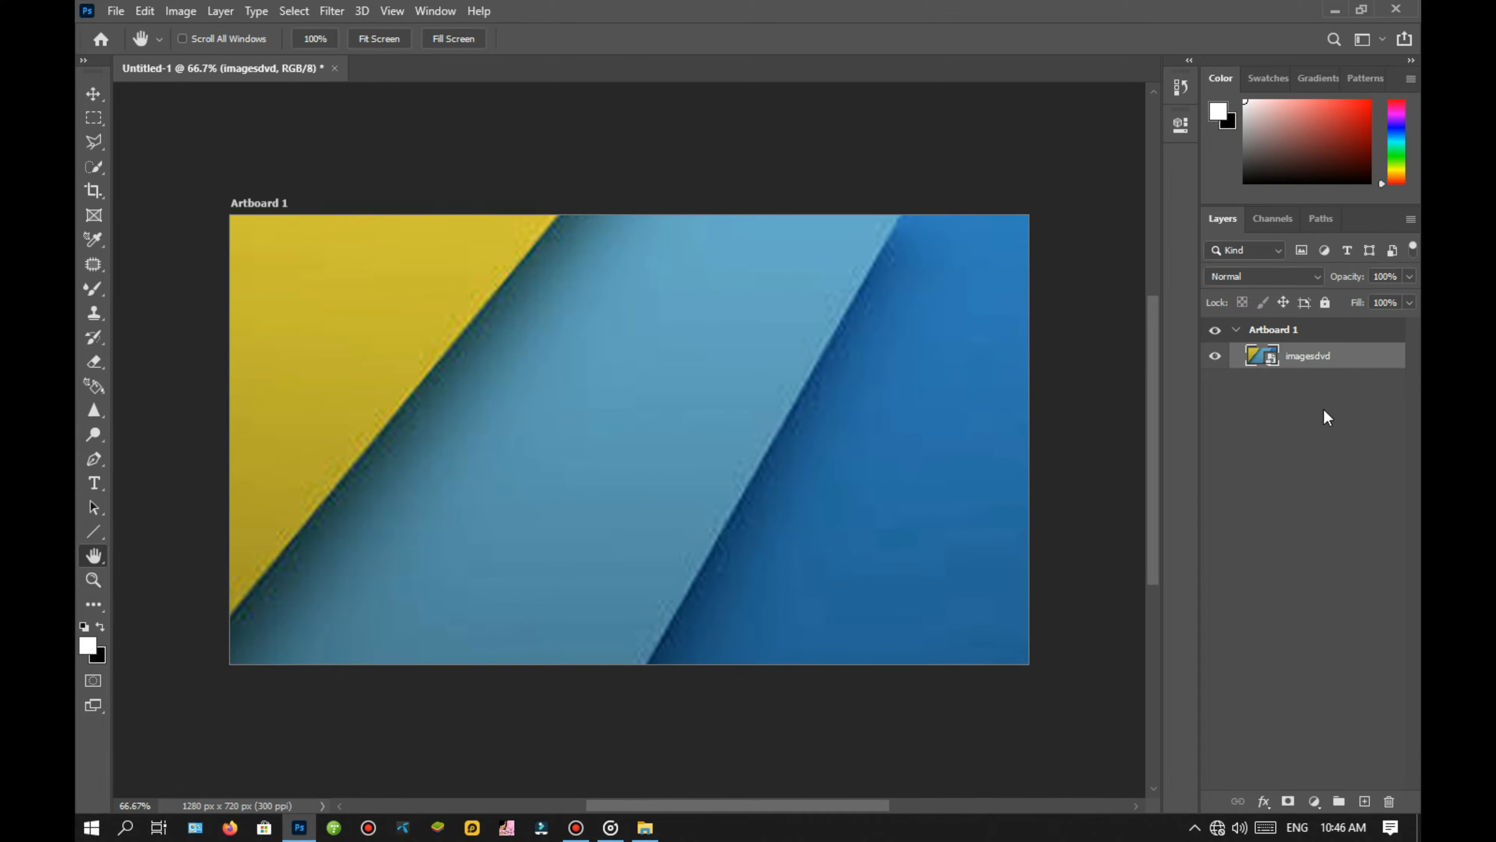
Rasterize the imagesdvd smart object layer.
right_click(1317, 363)
left_click(1337, 398)
left_click(94, 361)
left_click(575, 442)
left_click(719, 327)
right_click(1318, 366)
key("Escape")
left_click(332, 10)
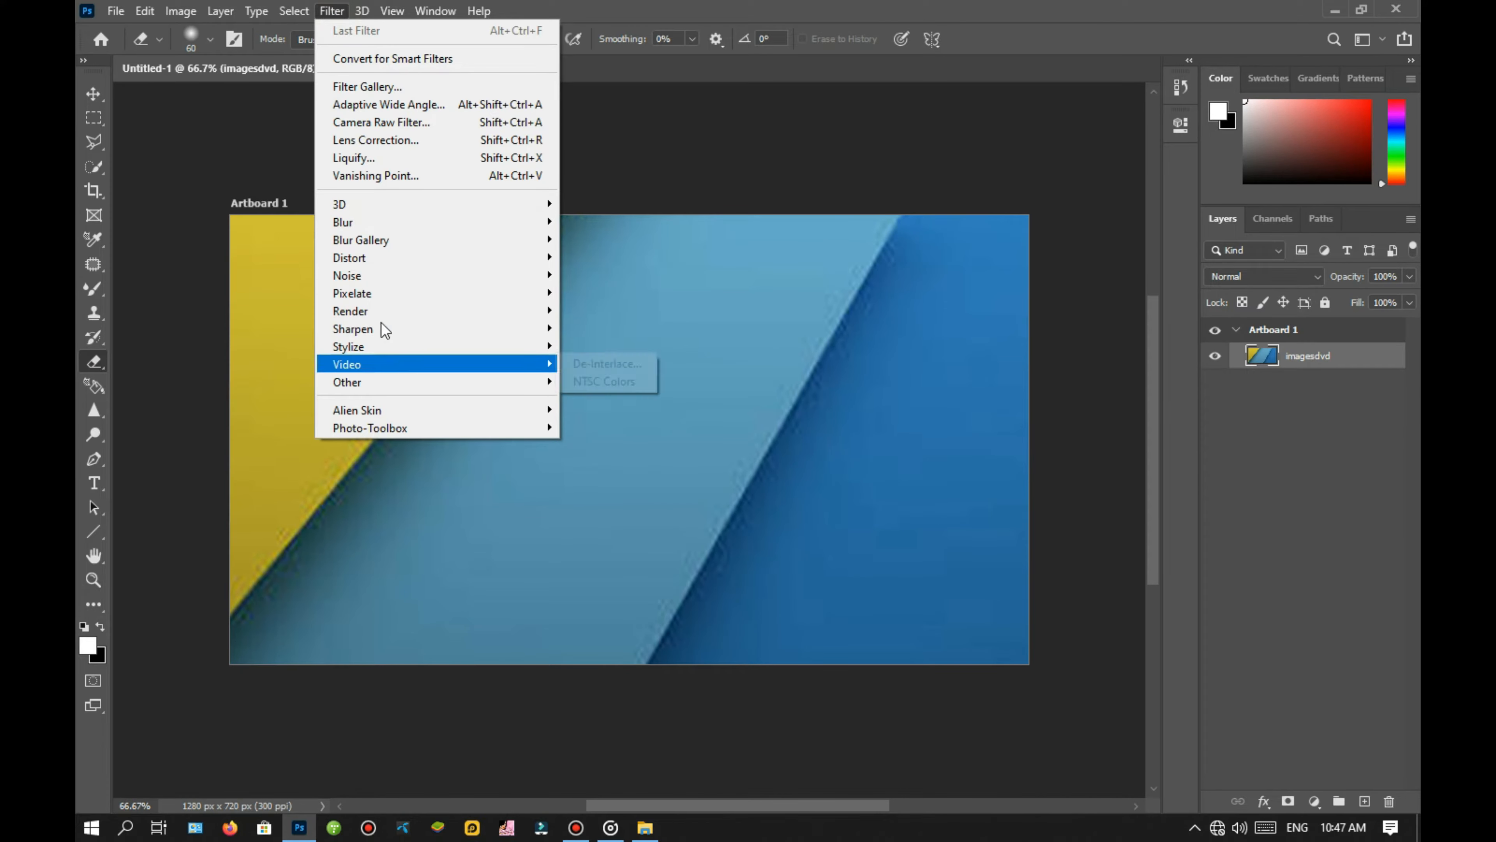
mouse_move(407, 226)
left_click(643, 293)
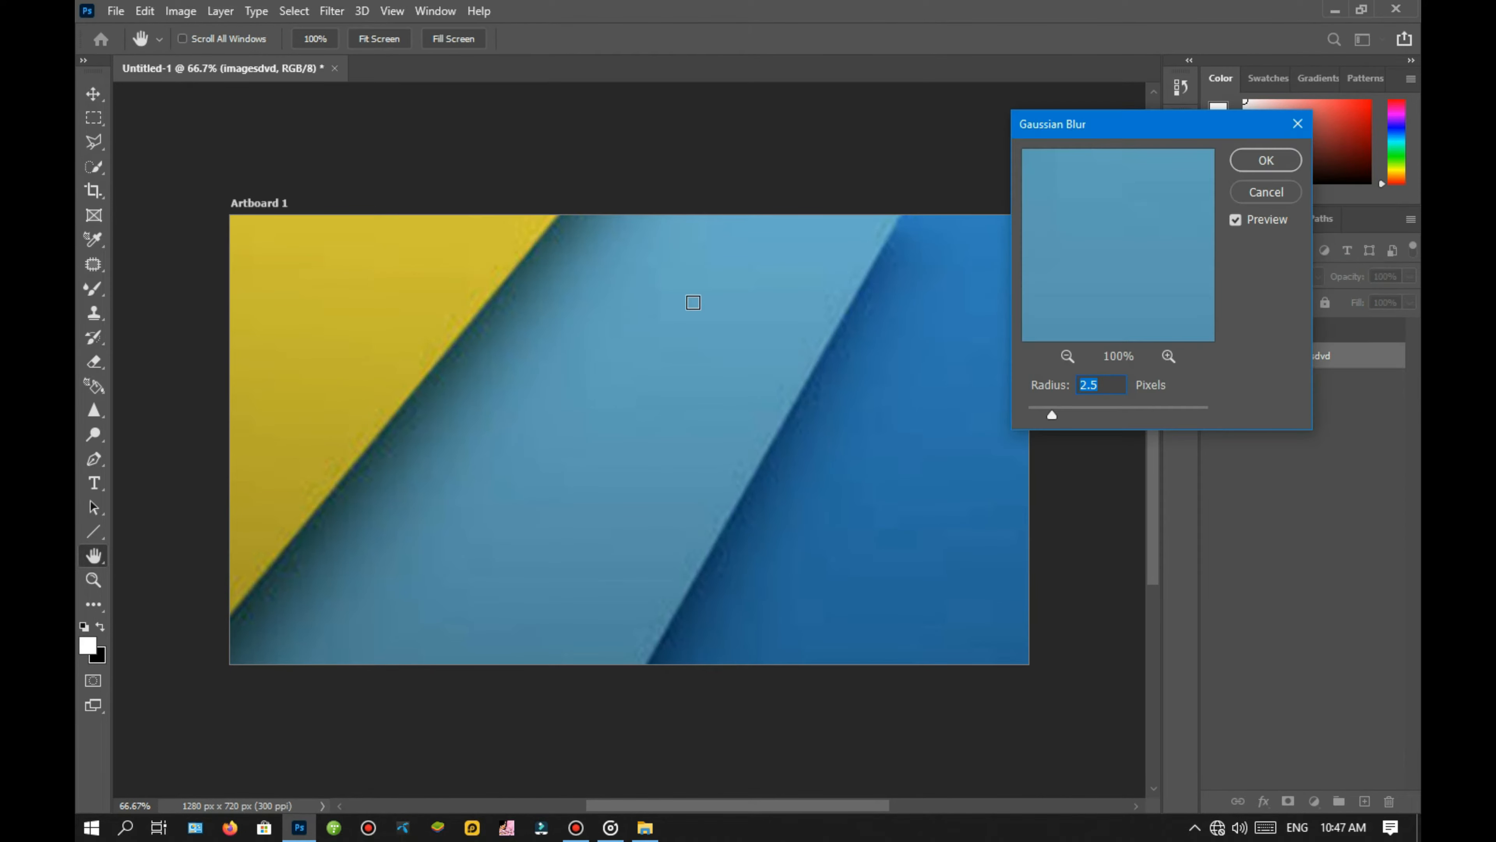
left_click(1263, 193)
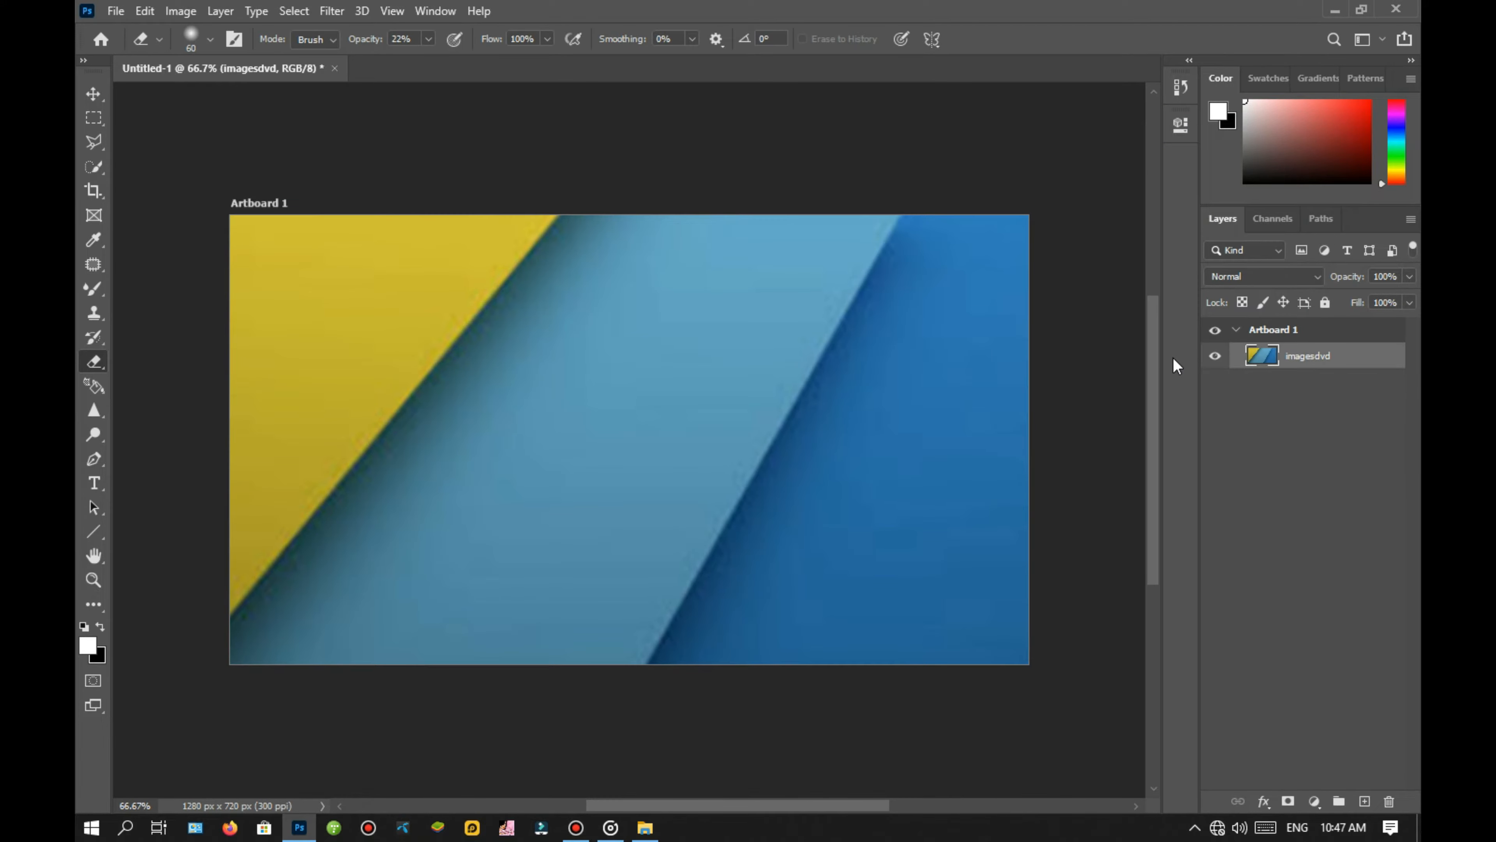
Apply a Gaussian Blur with a radius above 2.5 pixels to the imagesdvd layer, visibly softening the edges of its coloured bands.
left_click(332, 10)
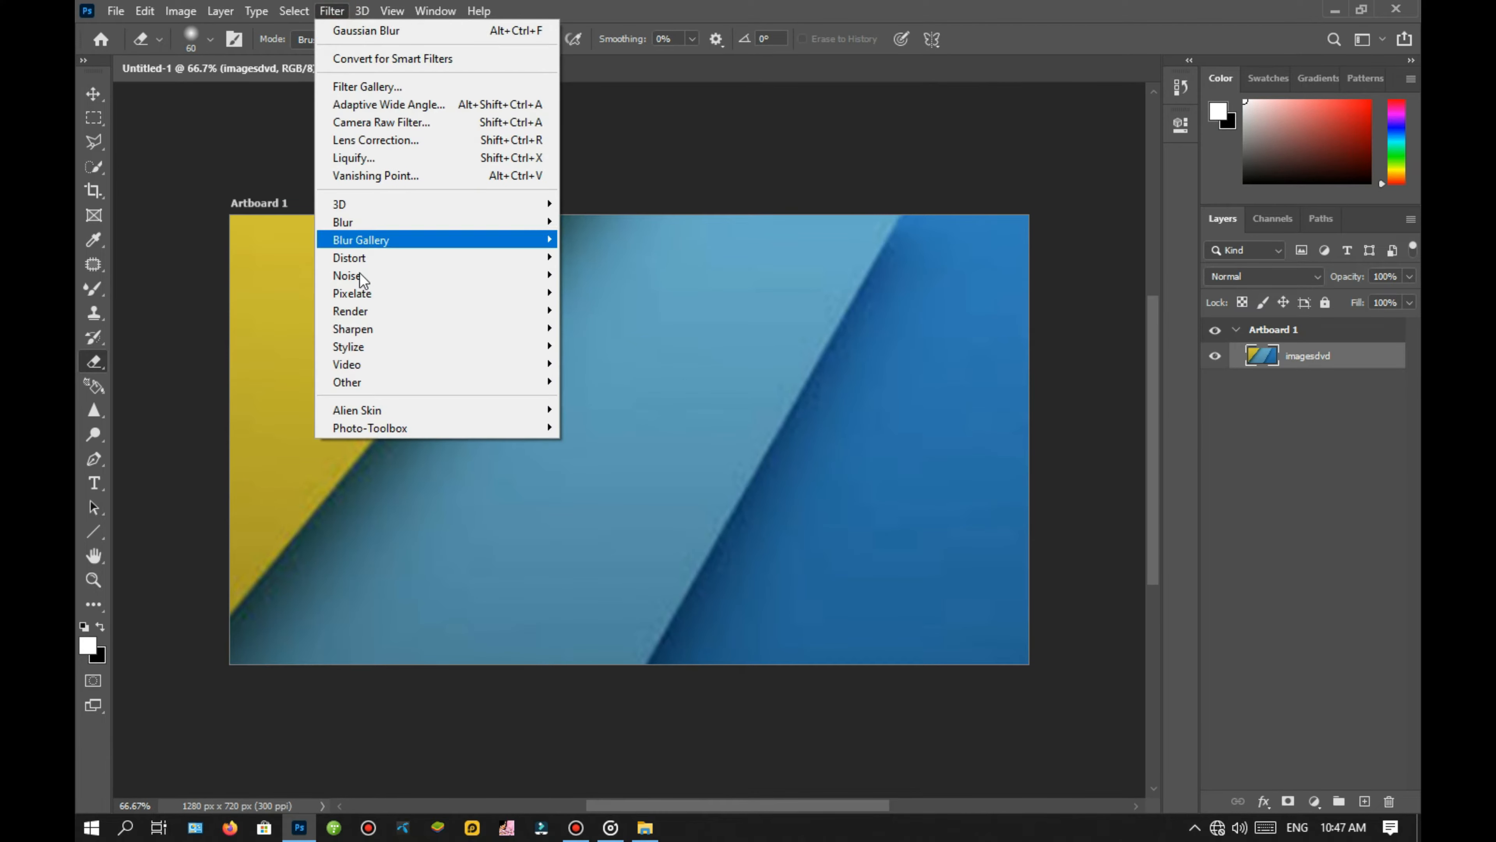
mouse_move(539, 226)
left_click(610, 292)
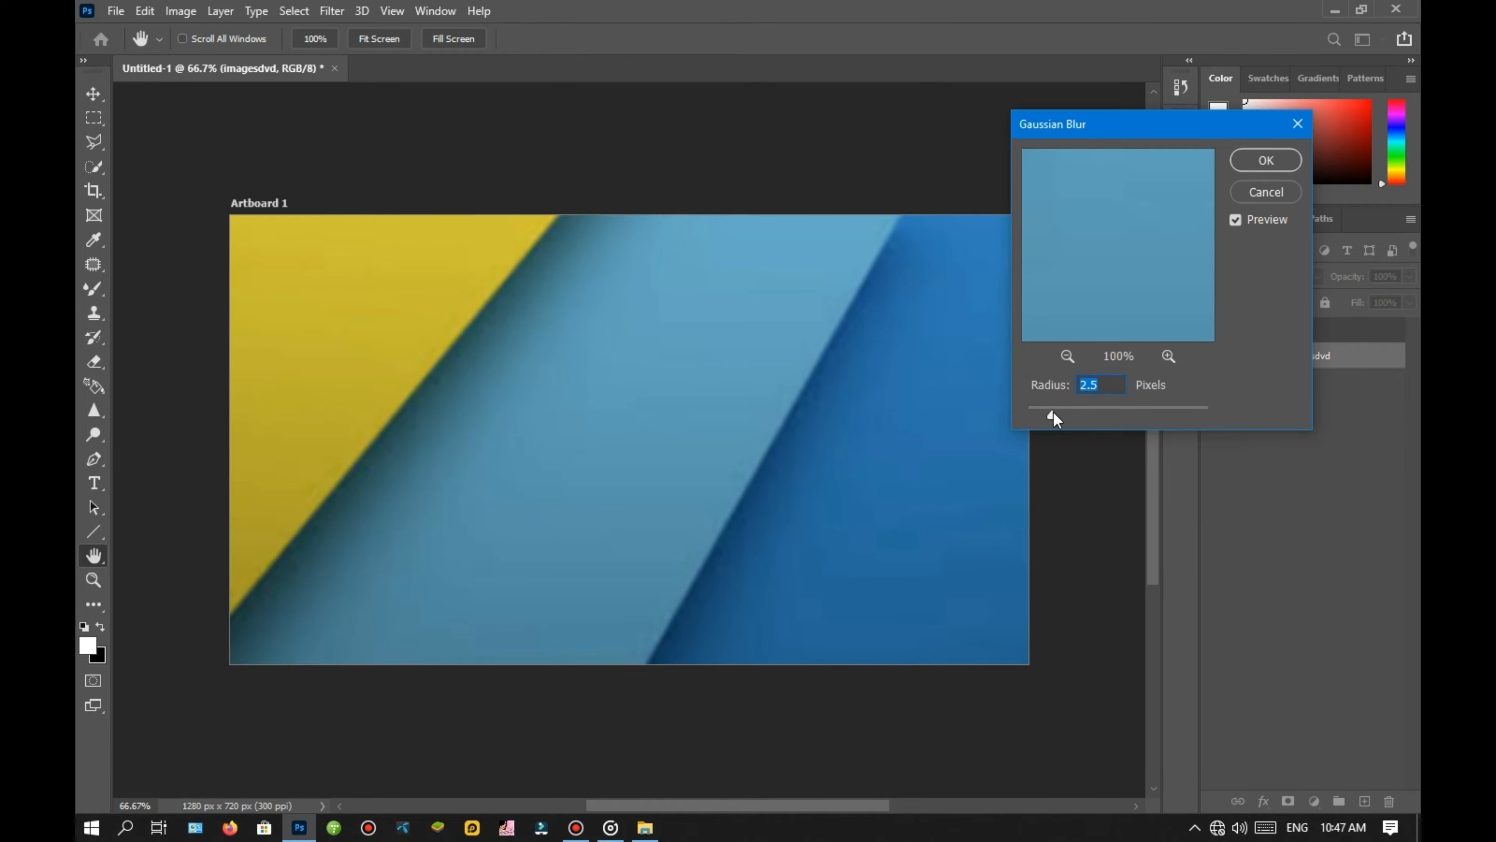
mouse_move(1054, 415)
left_mouse_down()
mouse_move(1172, 435)
mouse_move(1103, 414)
left_mouse_up()
left_click(1266, 160)
key("e")
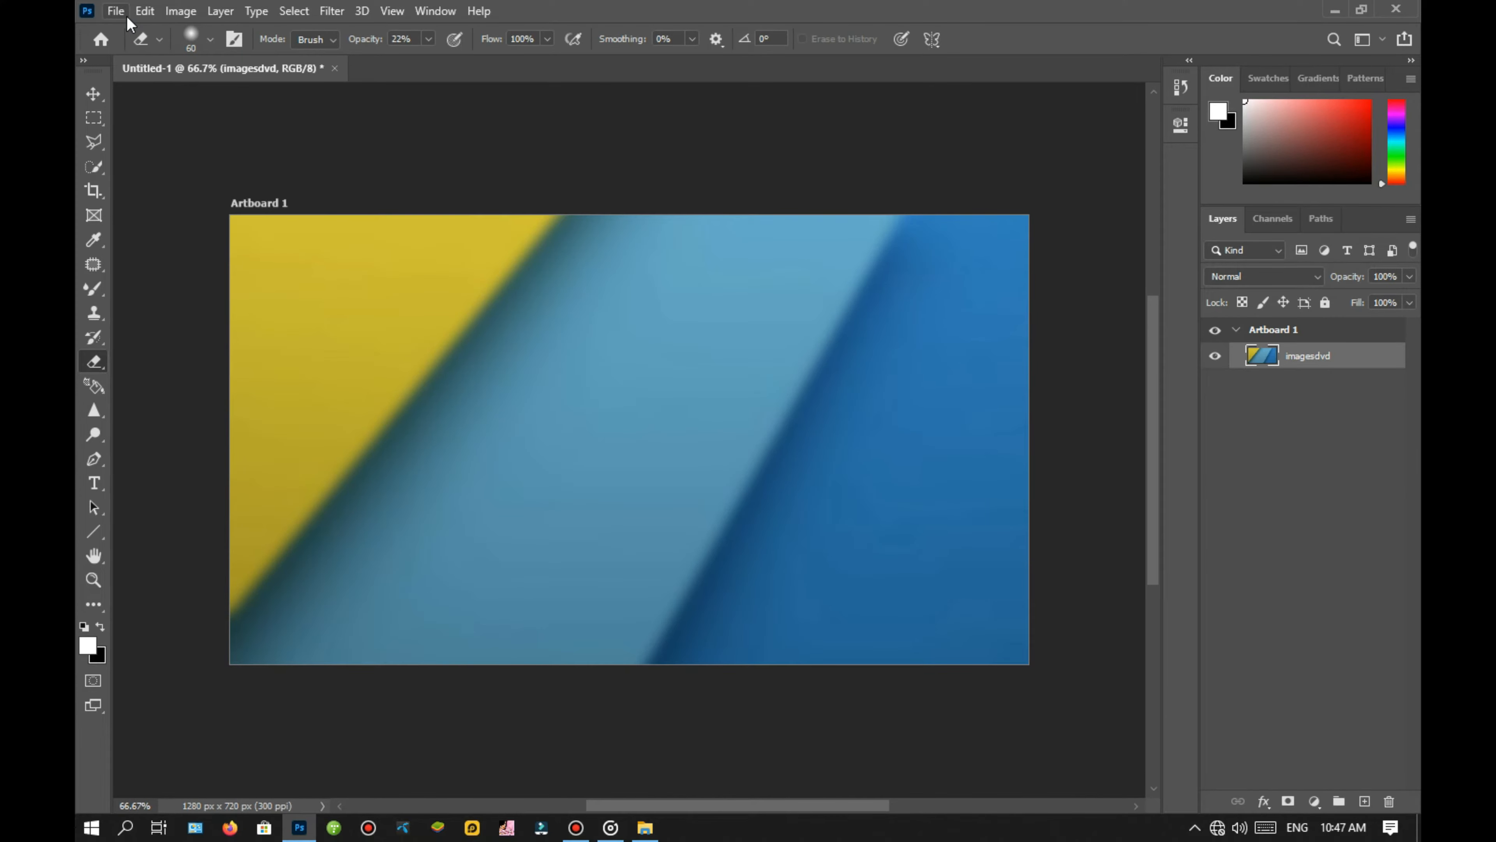
Place the portrait image 123445 from the Desktop folder on the artboard.
key("super+e")
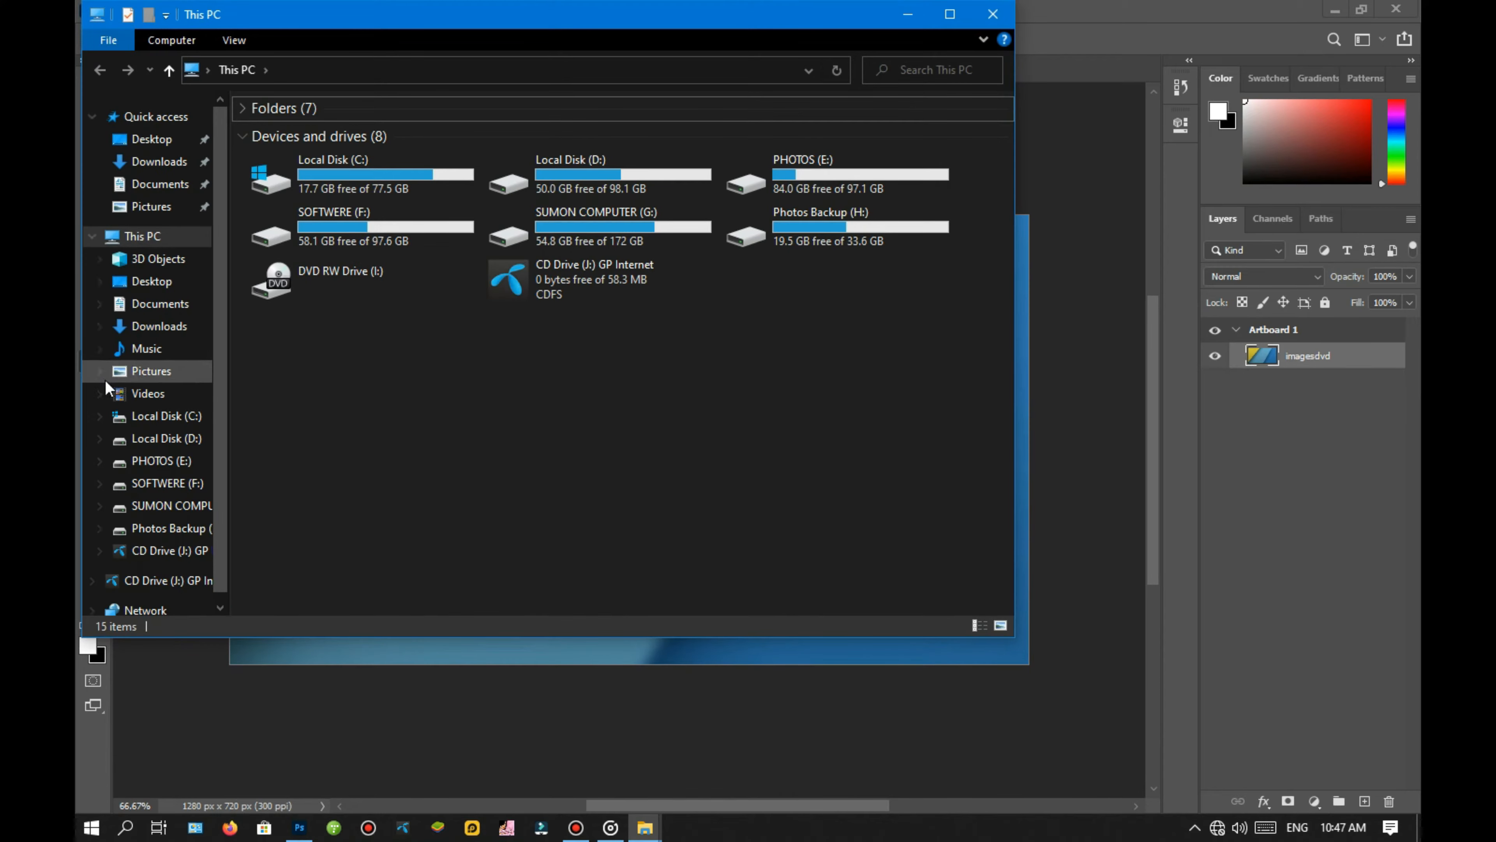
left_click(152, 282)
left_click(847, 175)
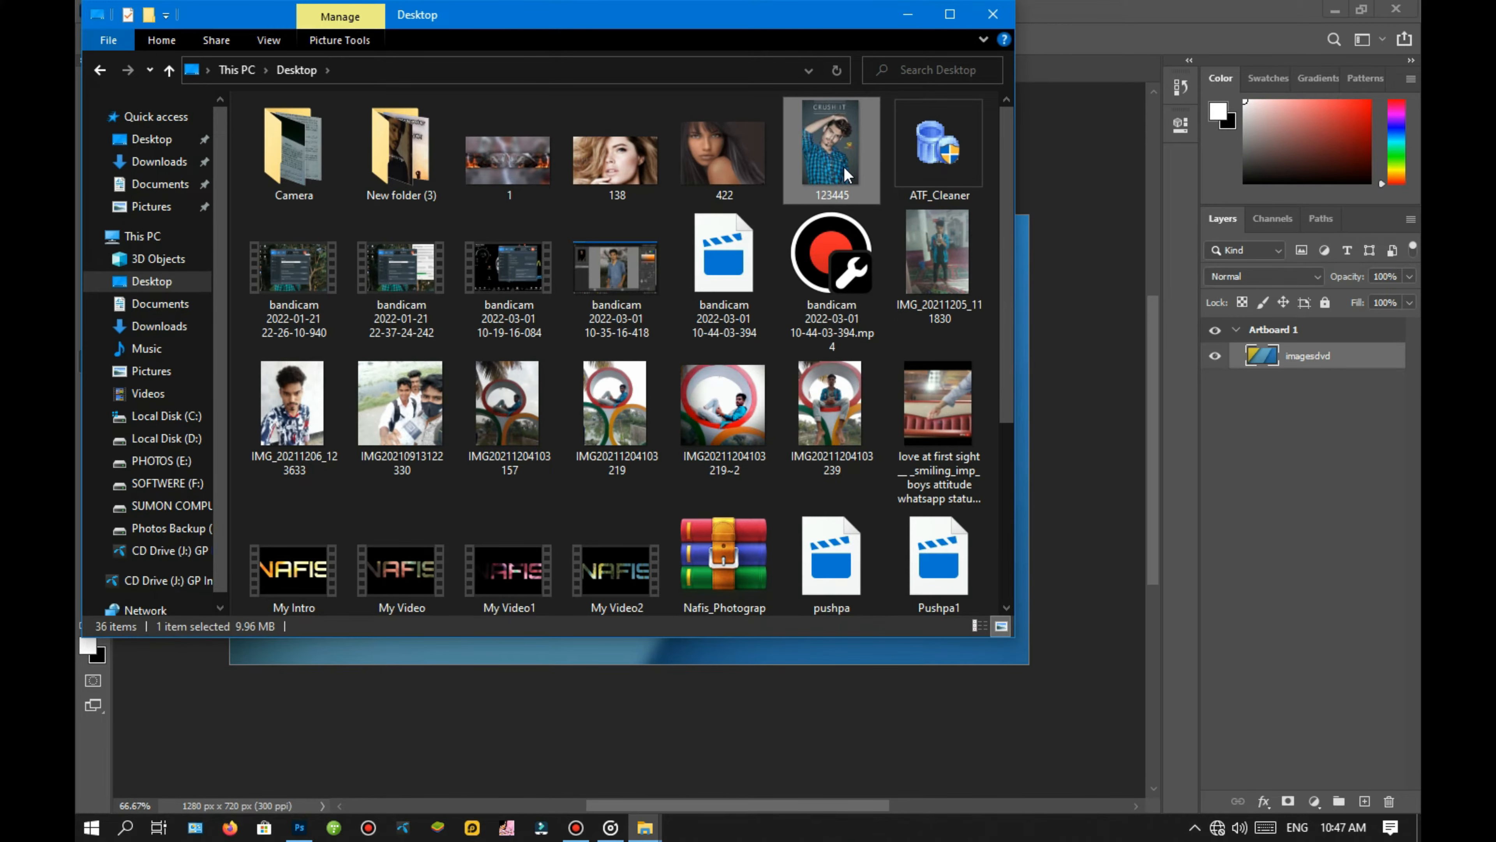
left_click_drag(1028, 713, 1026, 707)
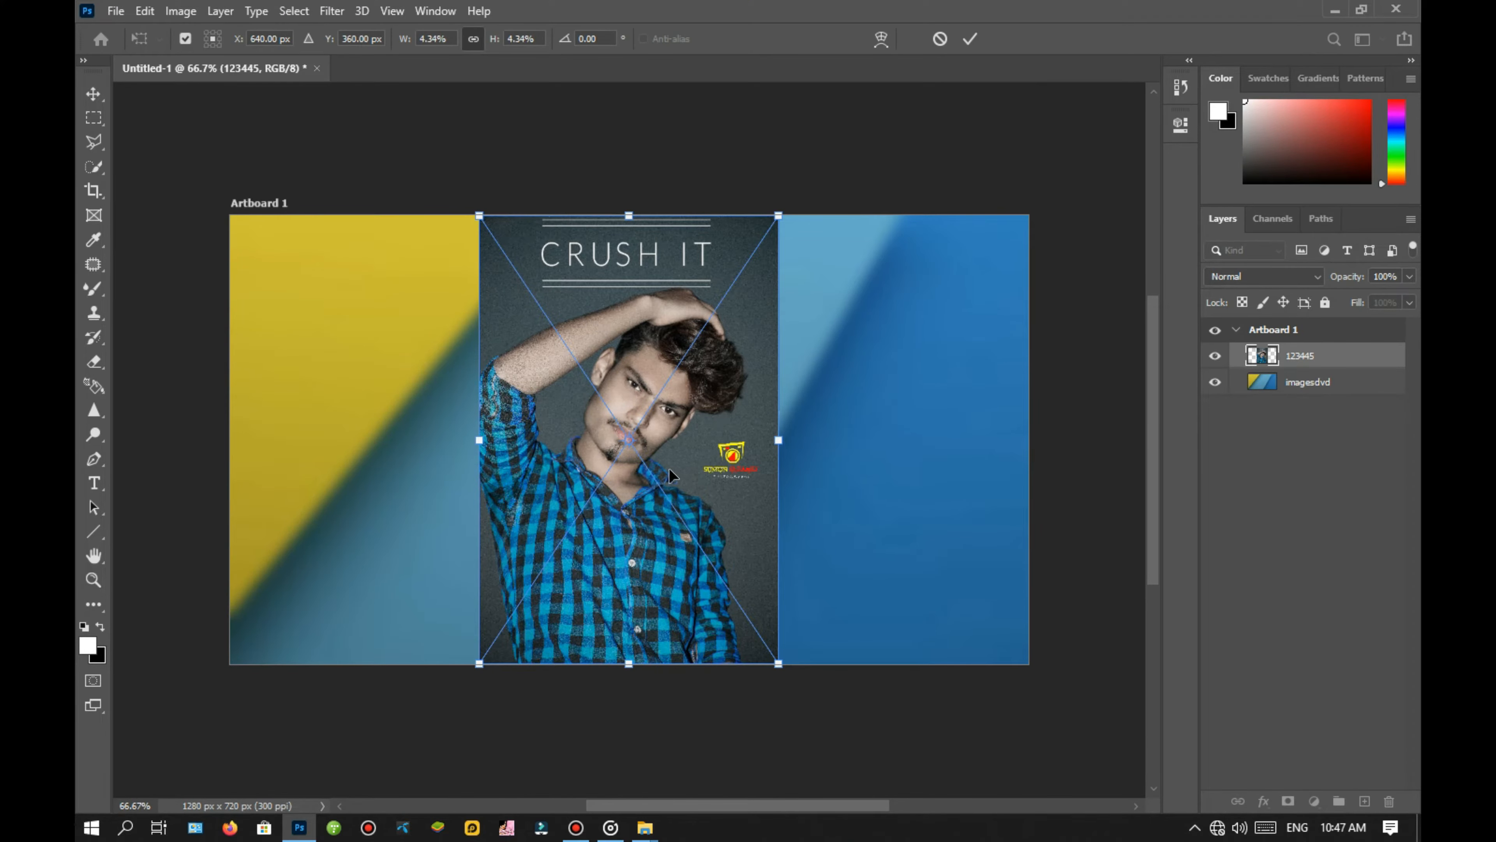
Move the placed portrait flush against the artboard's right edge, at X 1040 px, and commit the placement.
left_click_drag(672, 475, 907, 472)
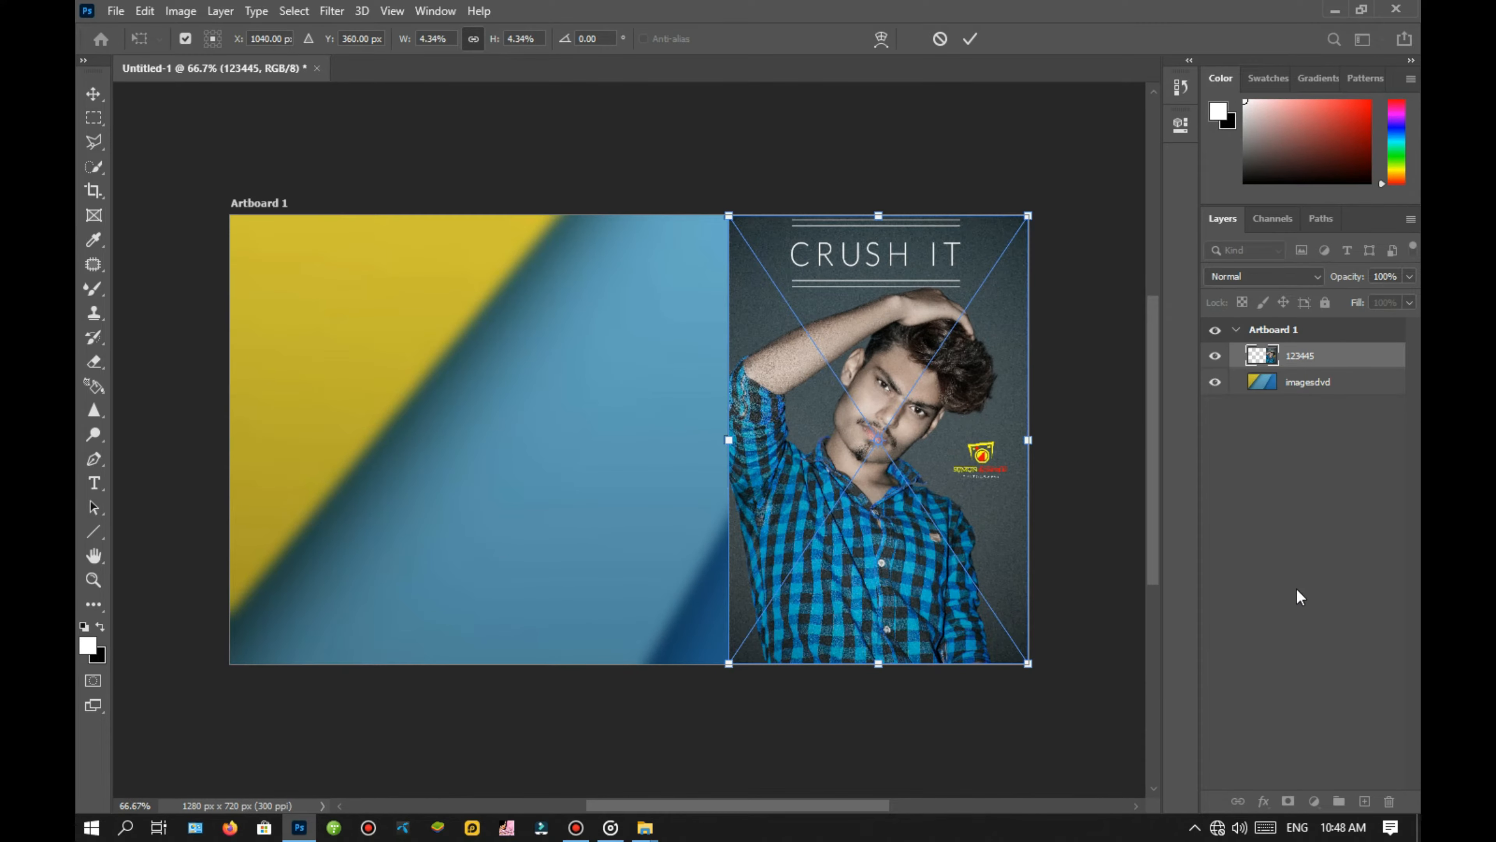
key("Return")
key("e")
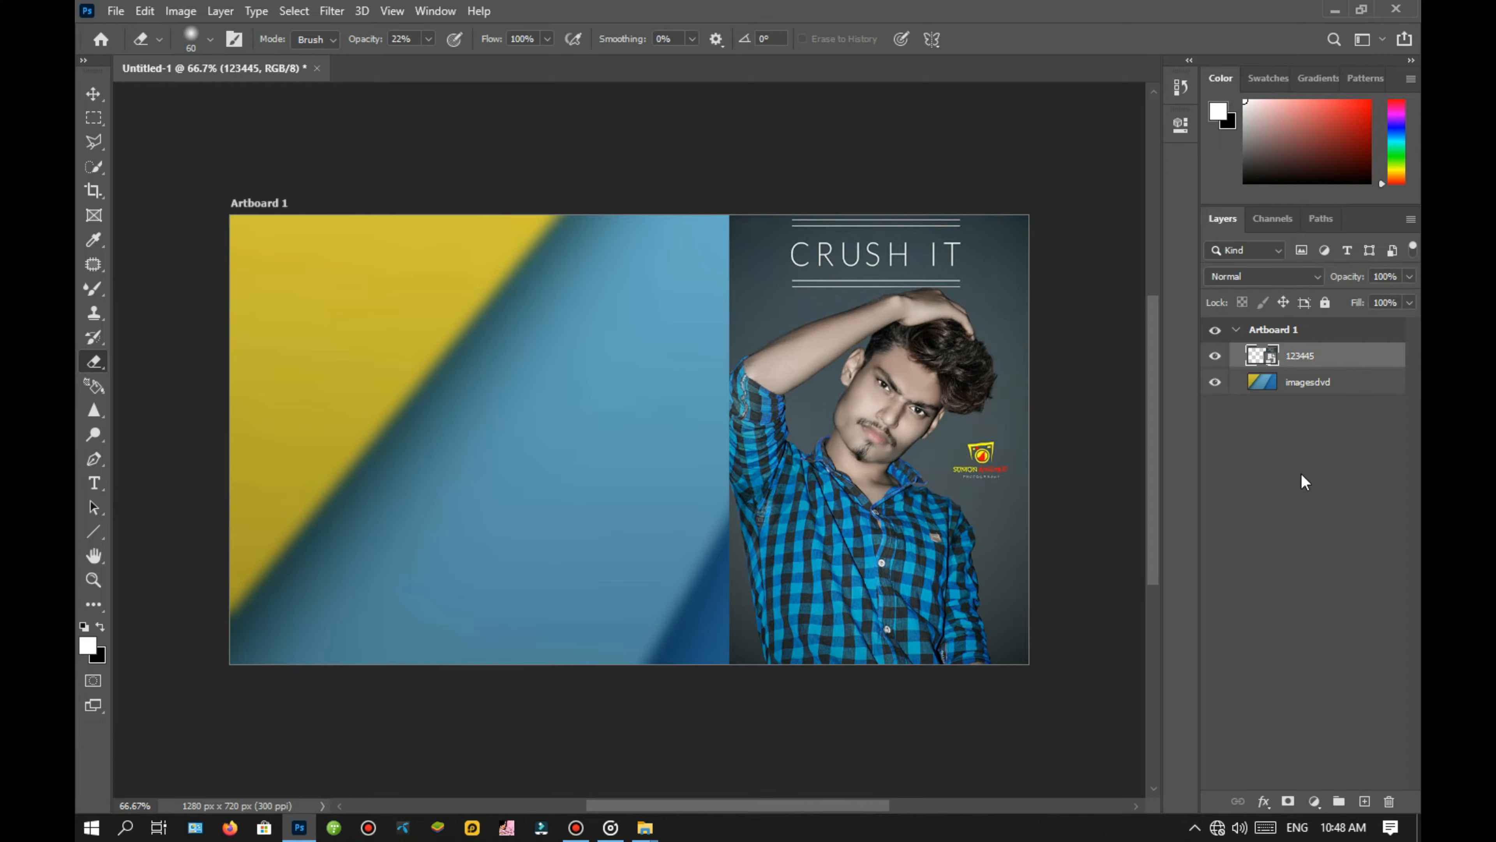
Add a Stroke layer style to the portrait layer 123445 and set its colour to white (ffffff).
right_click(1324, 353)
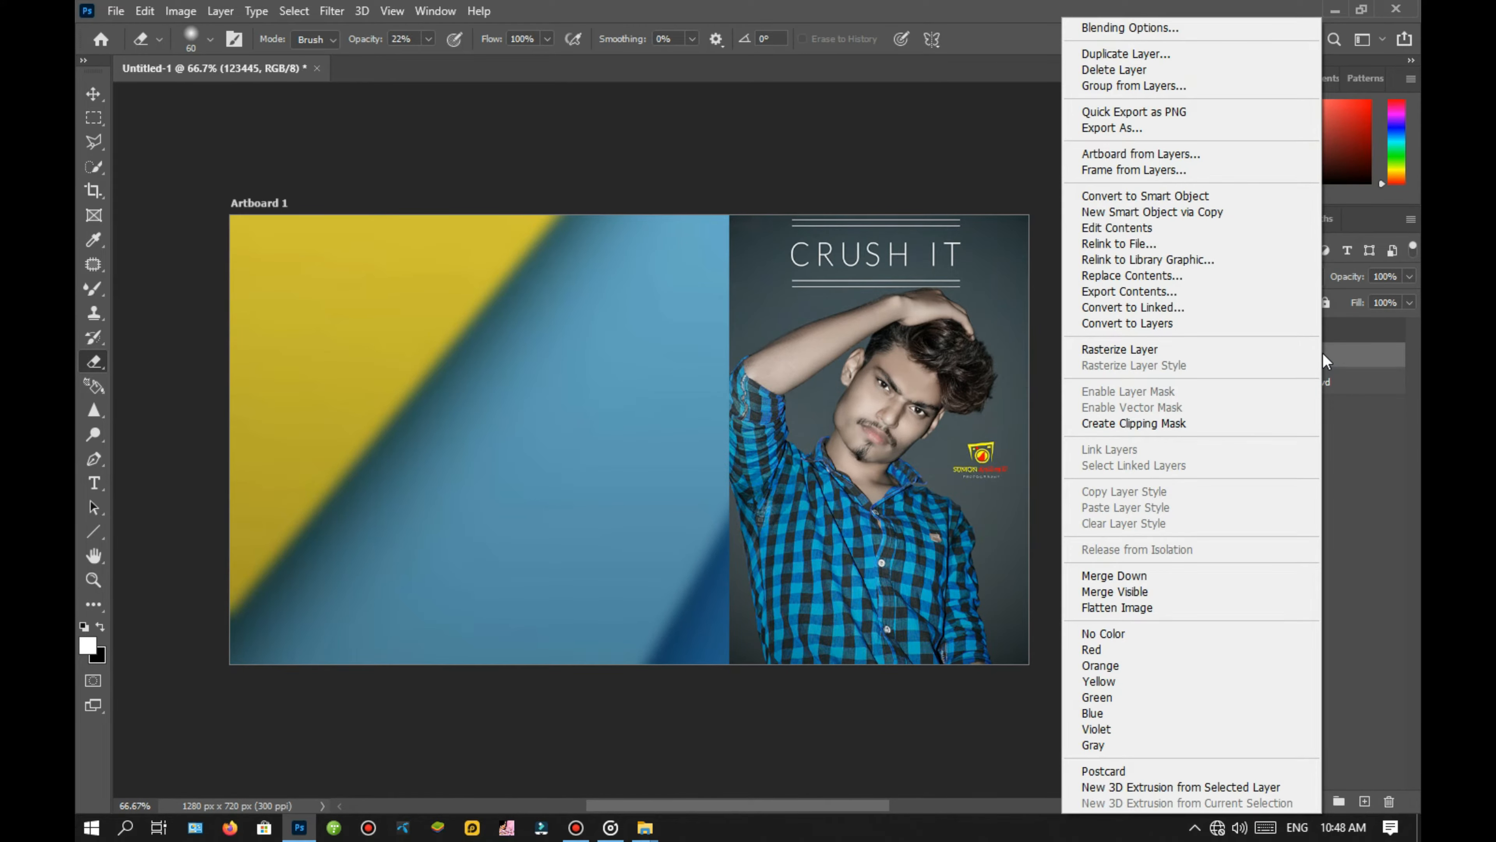
left_click(1271, 804)
left_click(1271, 804)
left_click(1313, 666)
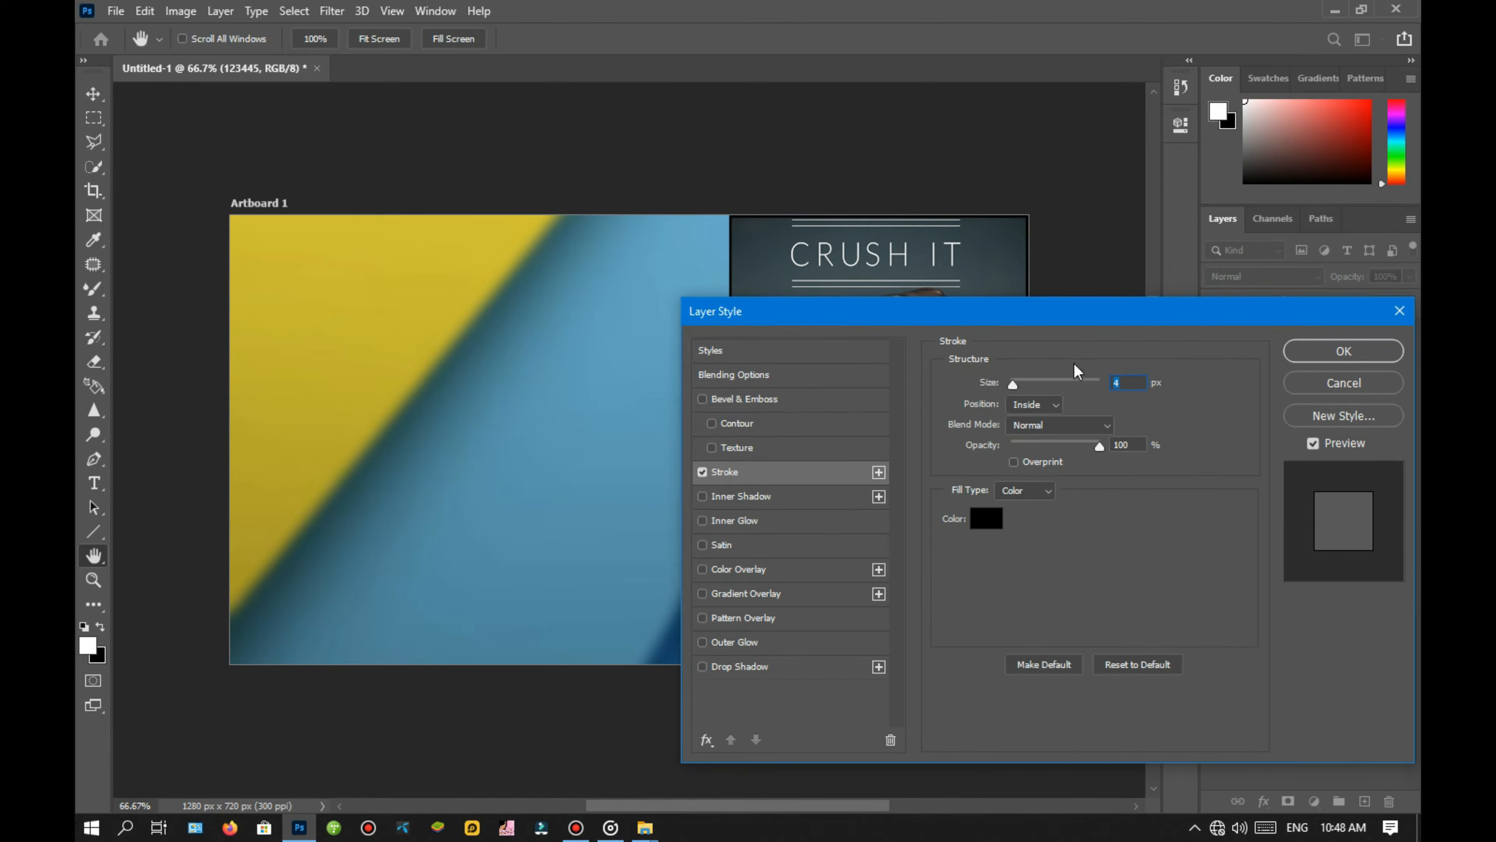
left_click(995, 521)
type("ffffff")
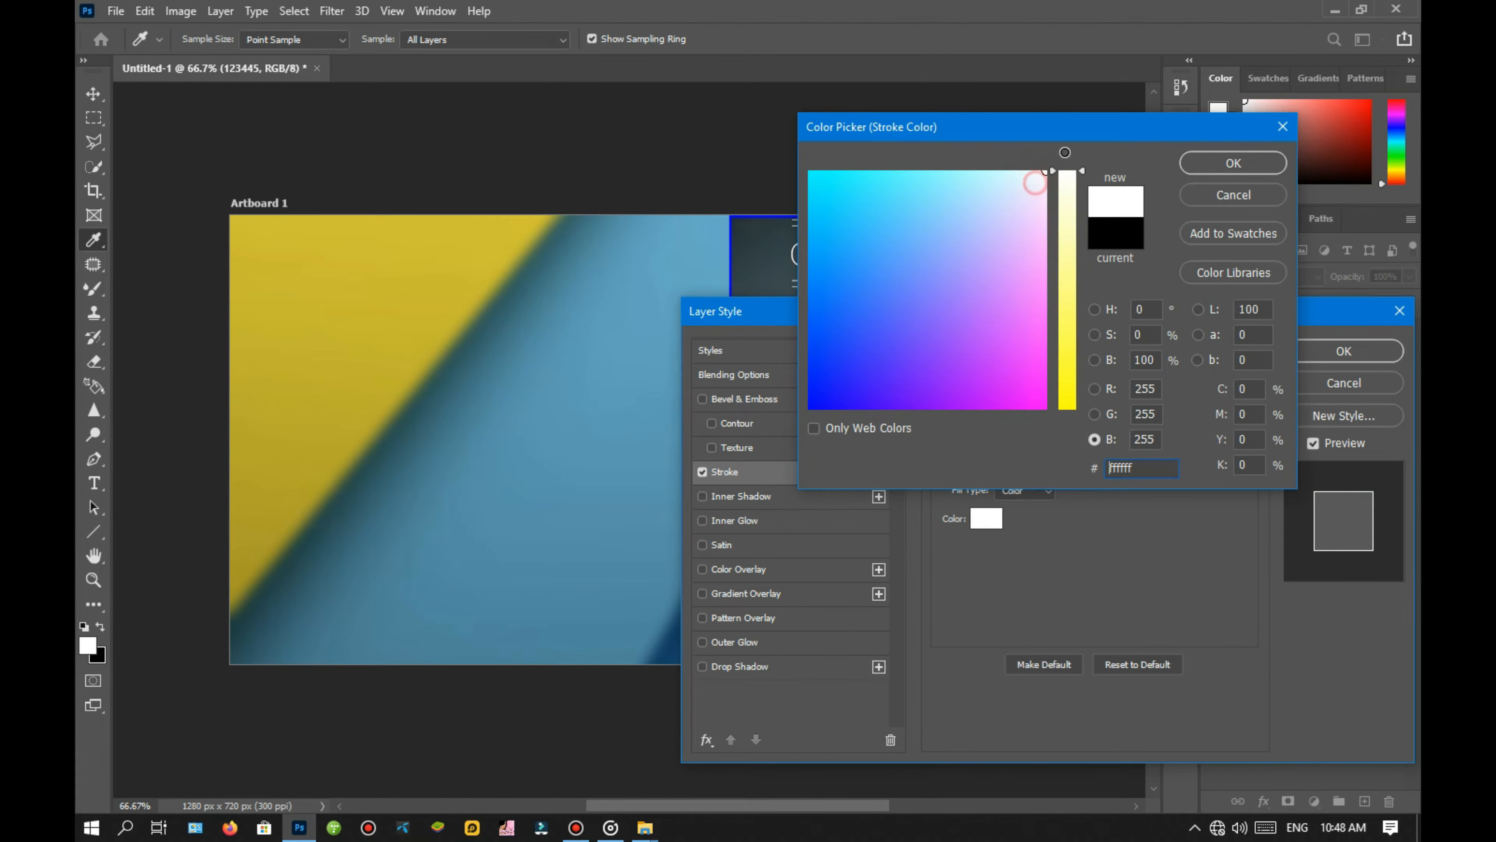
key("Return")
Set the portrait's stroke size to 6 px with the position Inside, and apply the layer style.
left_click(1135, 318)
left_click_drag(1135, 318, 1142, 486)
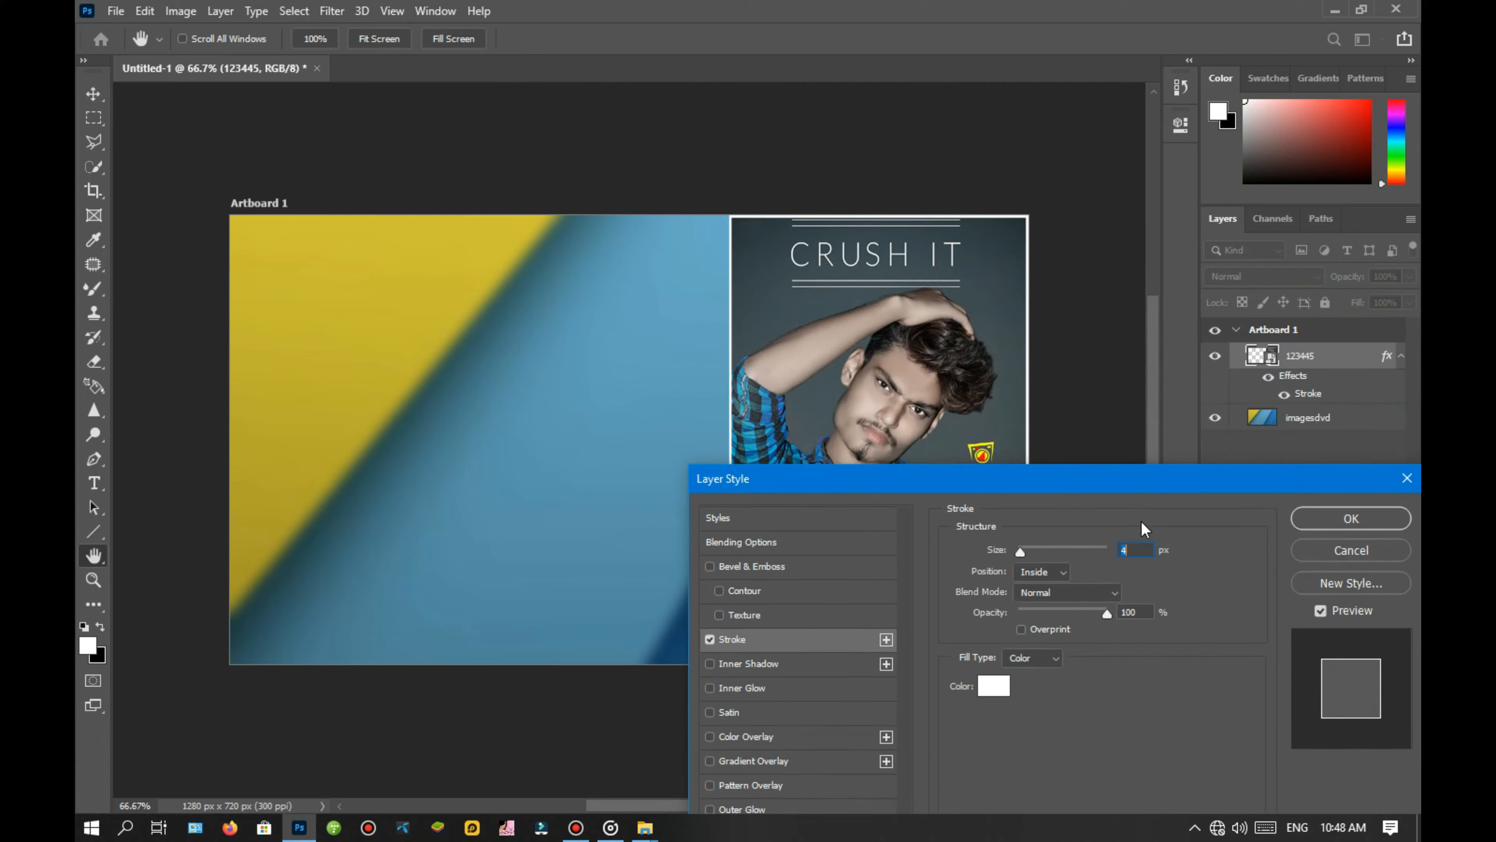
mouse_move(1022, 563)
left_mouse_down()
mouse_move(1158, 564)
mouse_move(1024, 553)
left_mouse_up()
left_click(1042, 572)
left_click(1038, 576)
left_click(1051, 573)
left_click(1037, 601)
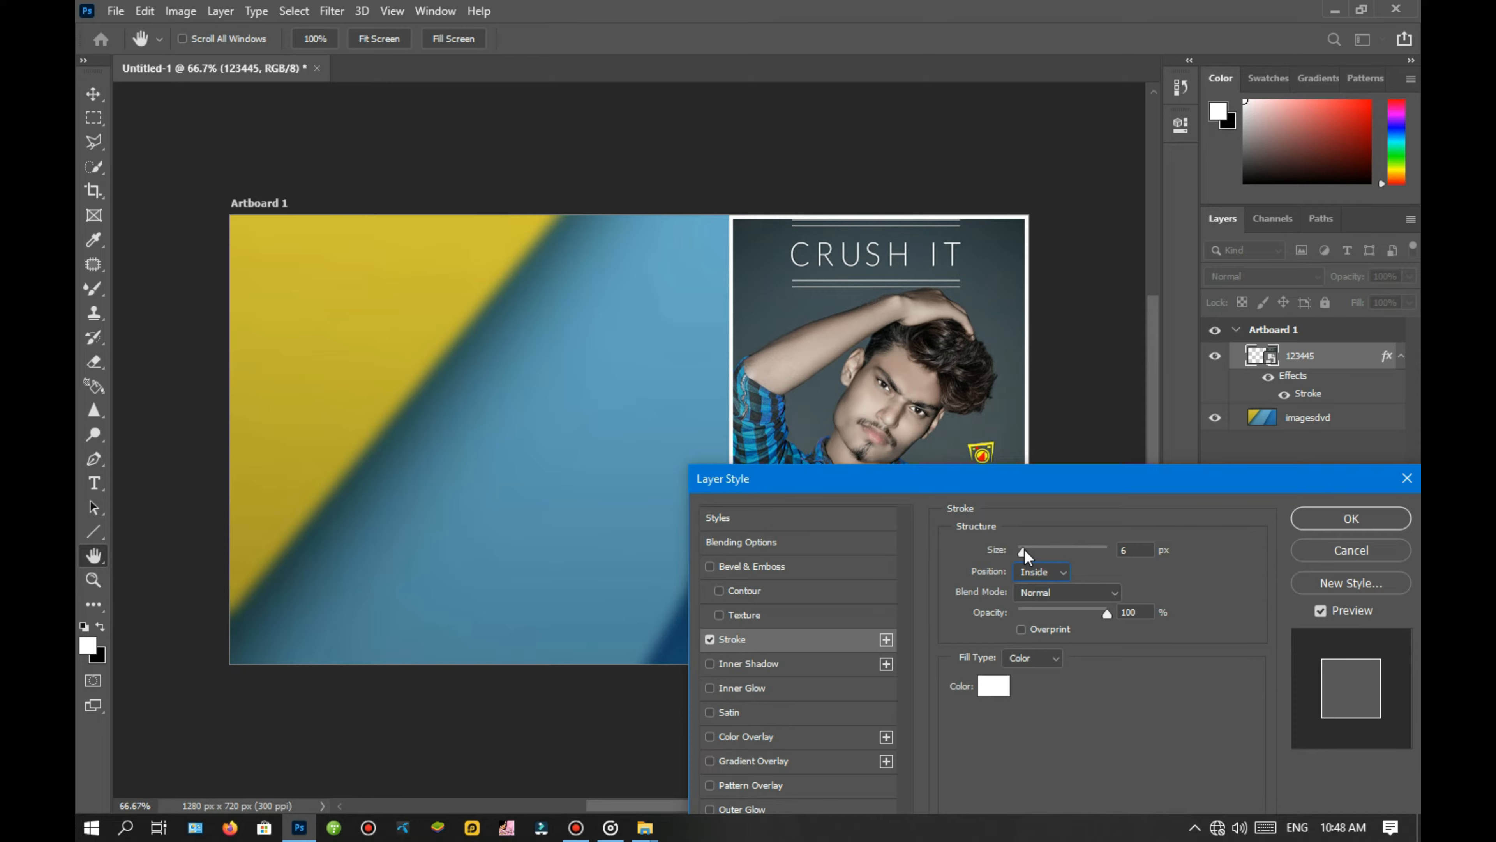
left_click(1367, 524)
key("e")
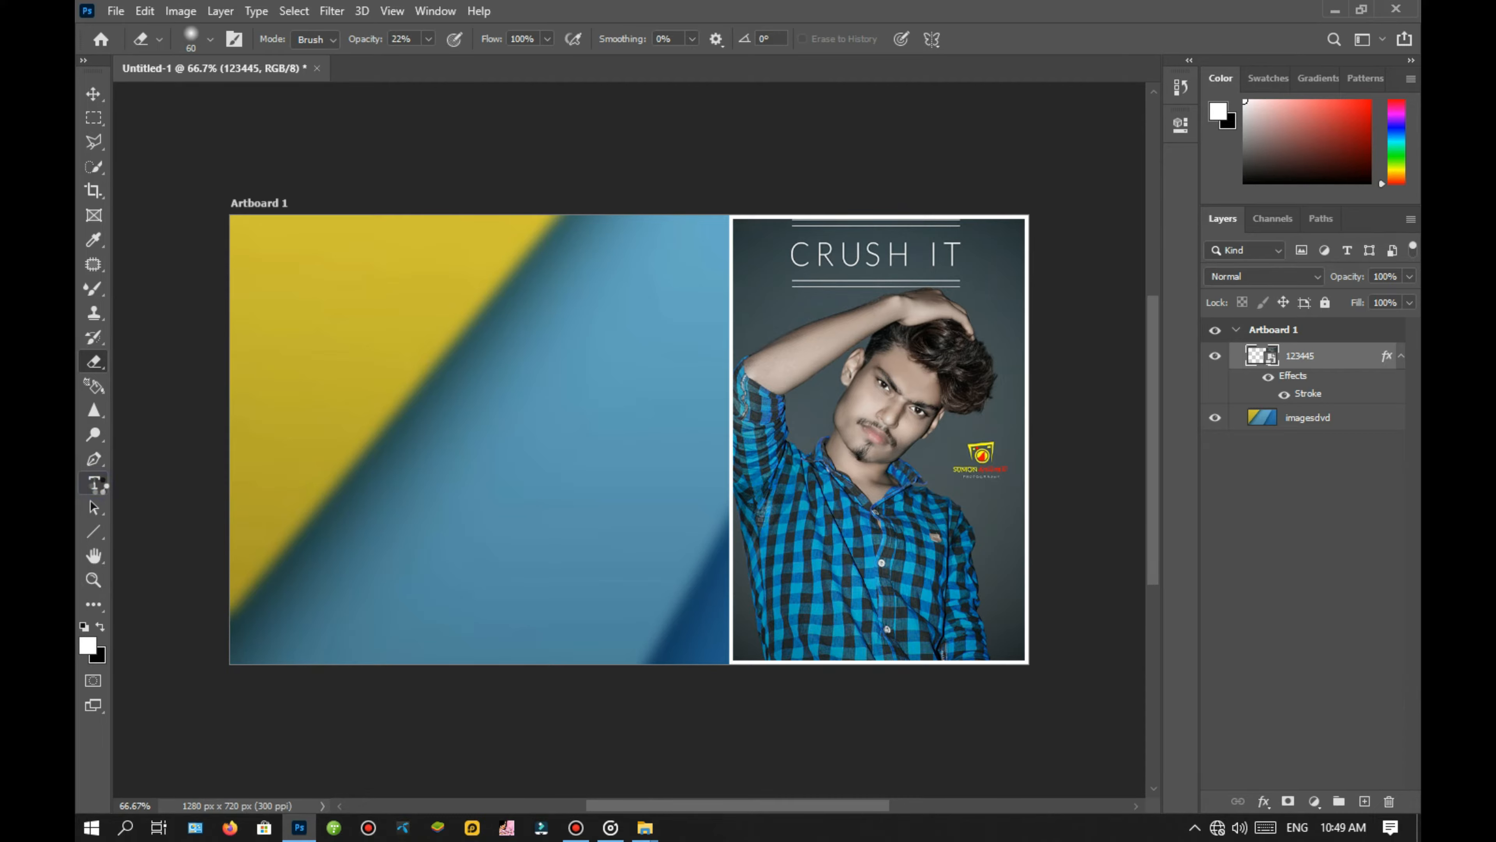
Add the horizontal text "Skin" in 14 pt Dungeon on the yellow area at the artboard's upper left.
left_click(96, 484)
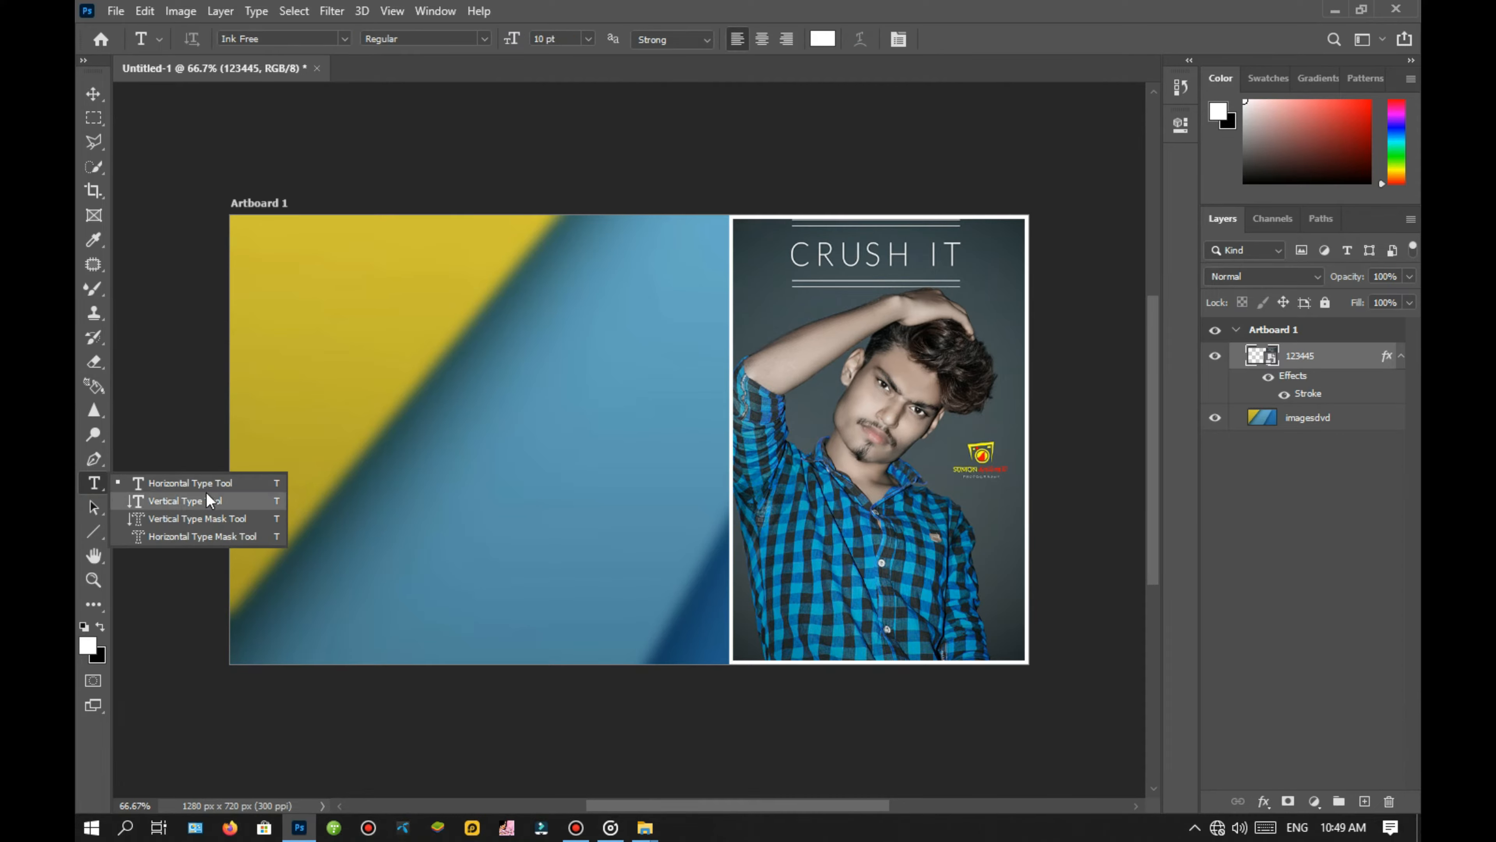
left_click(225, 487)
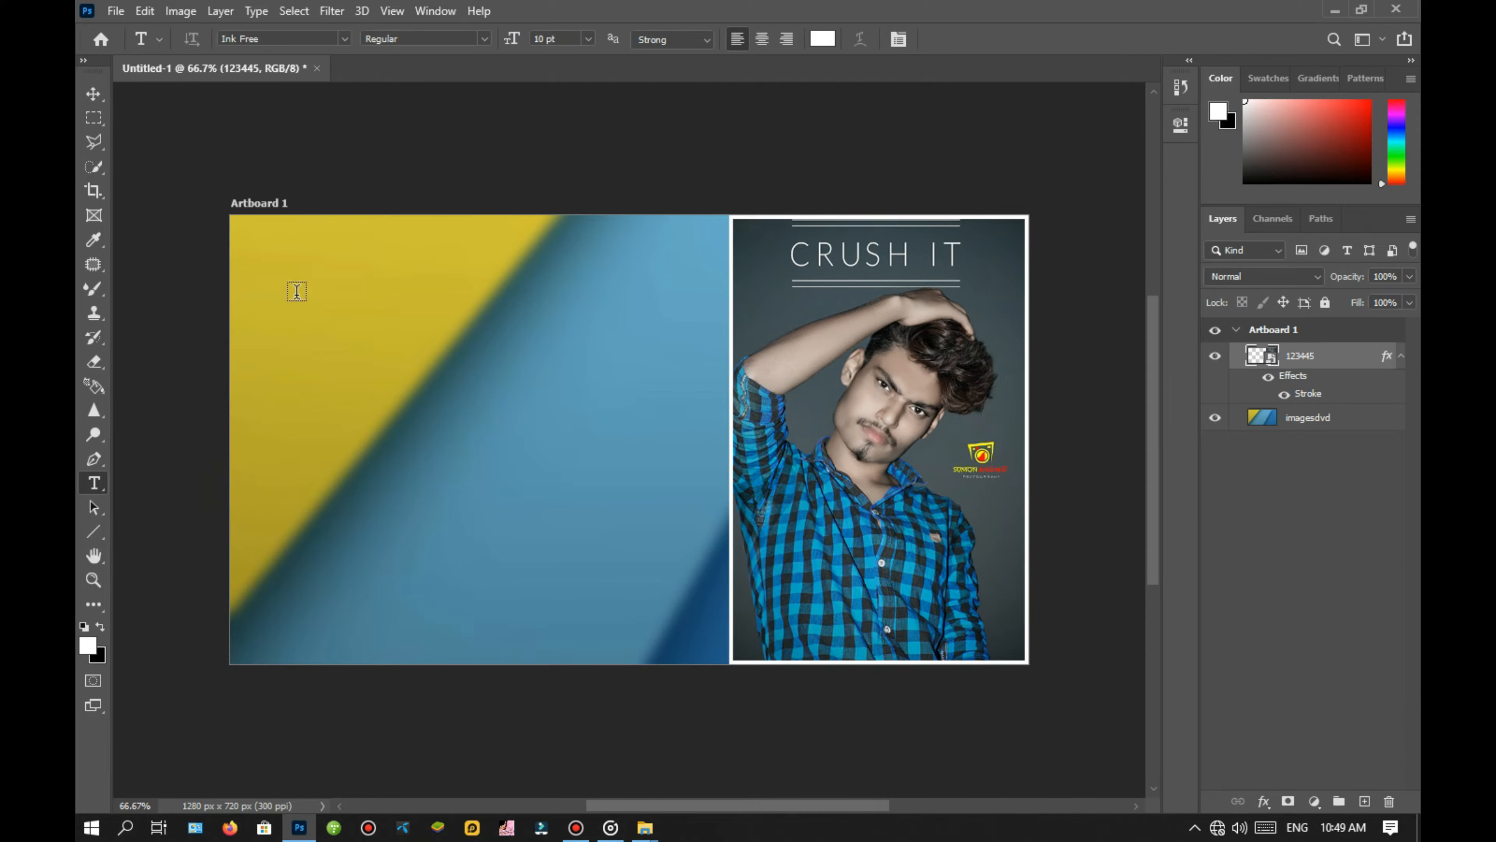
left_click(585, 41)
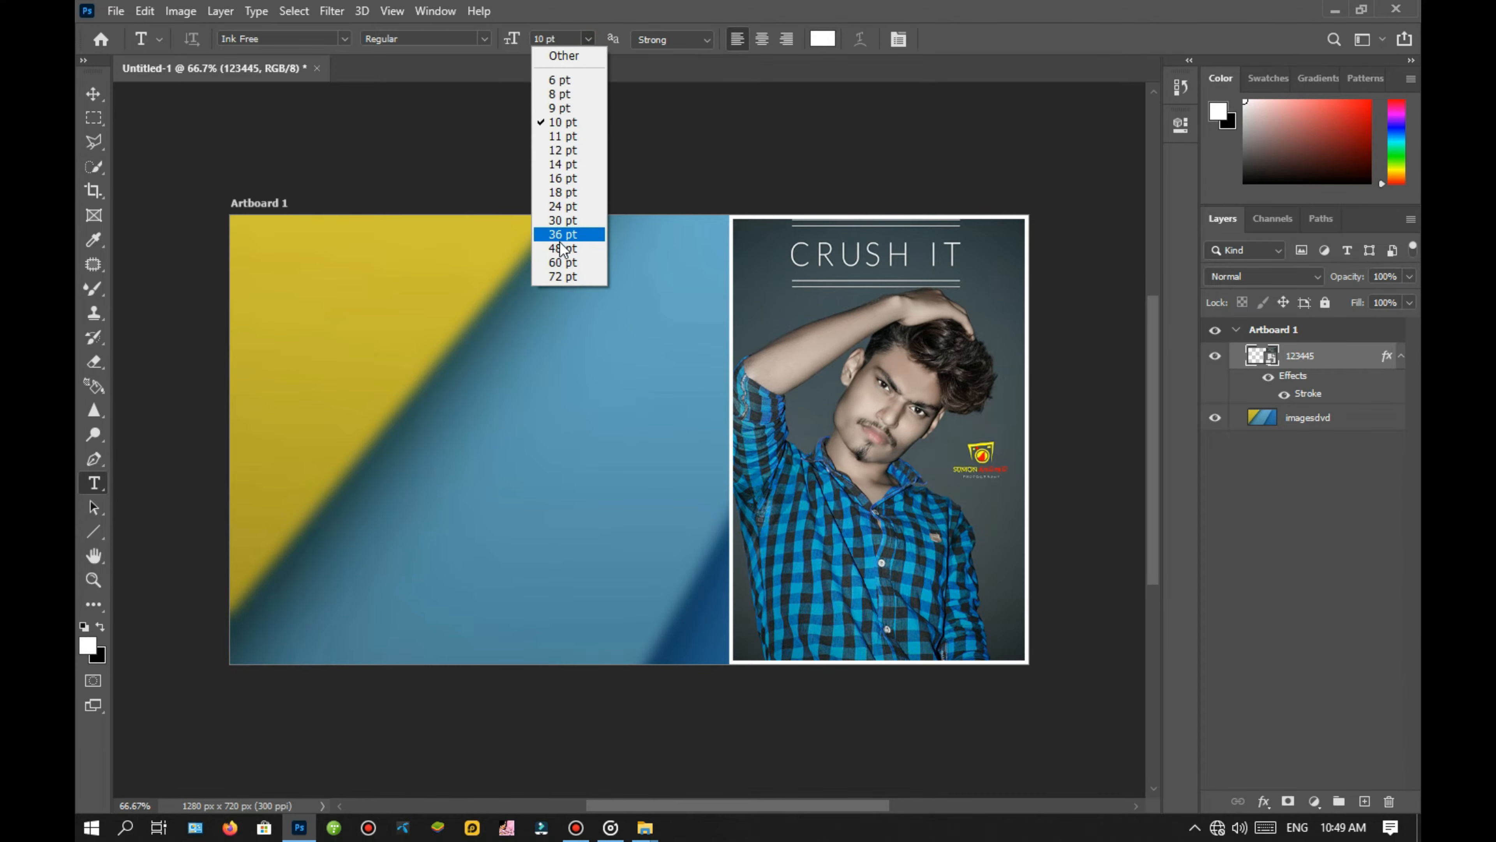
left_click(563, 161)
left_click(341, 40)
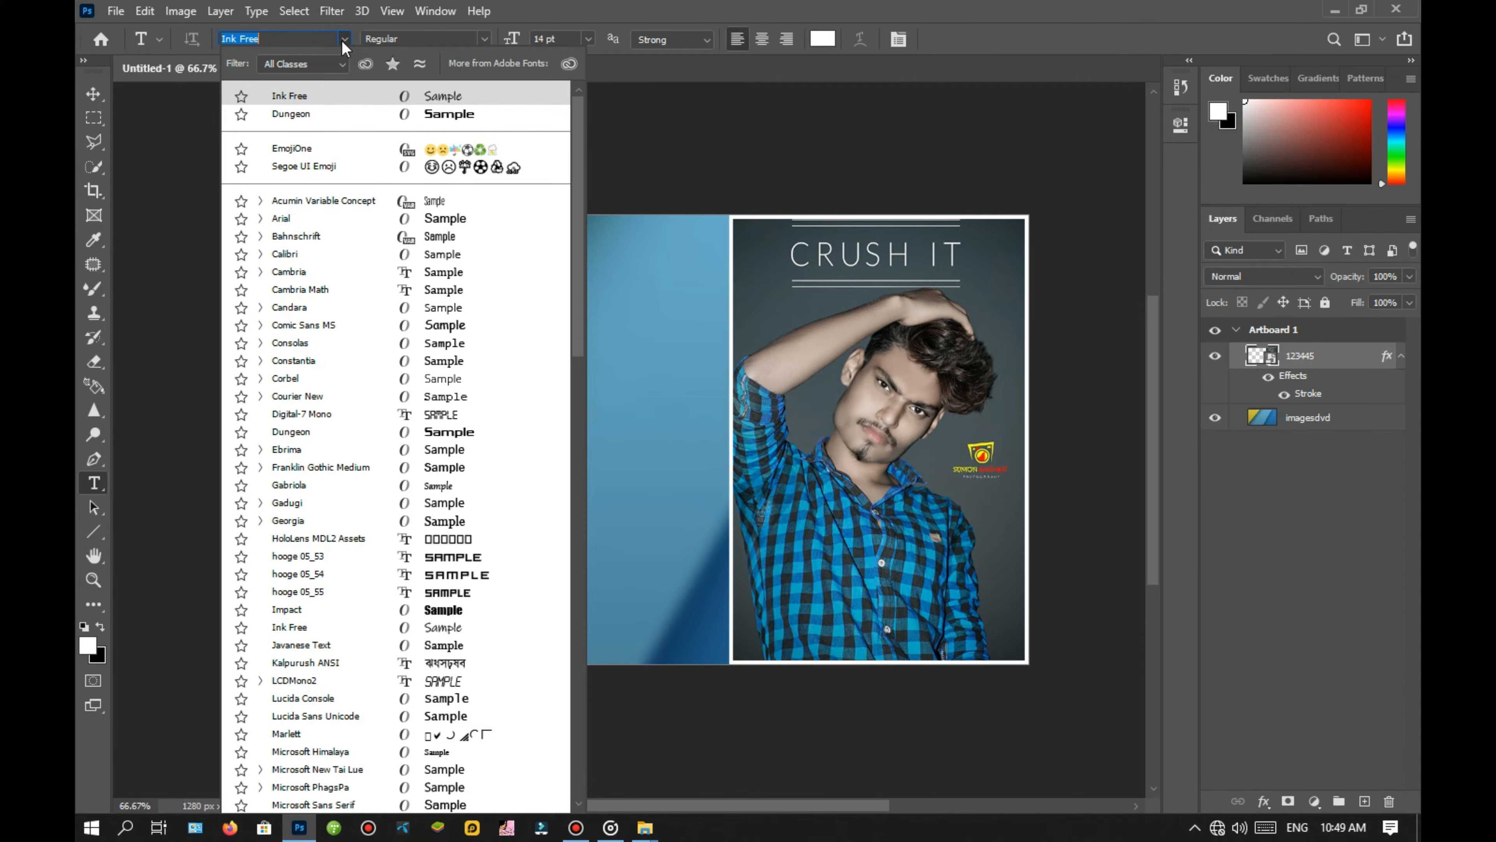
left_click(472, 436)
left_click(272, 298)
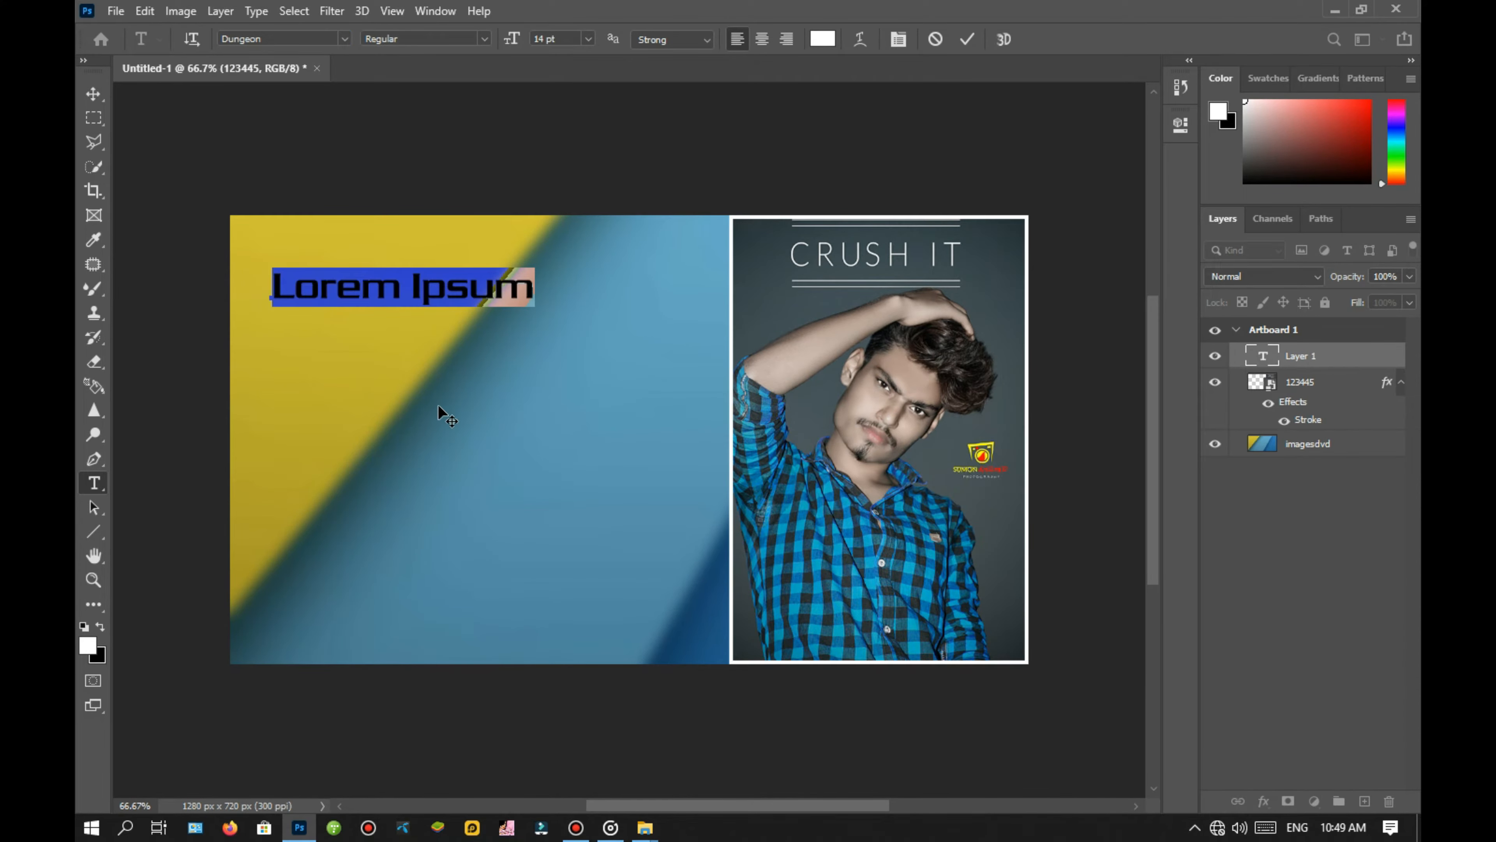
key("BackSpace")
type("Skin")
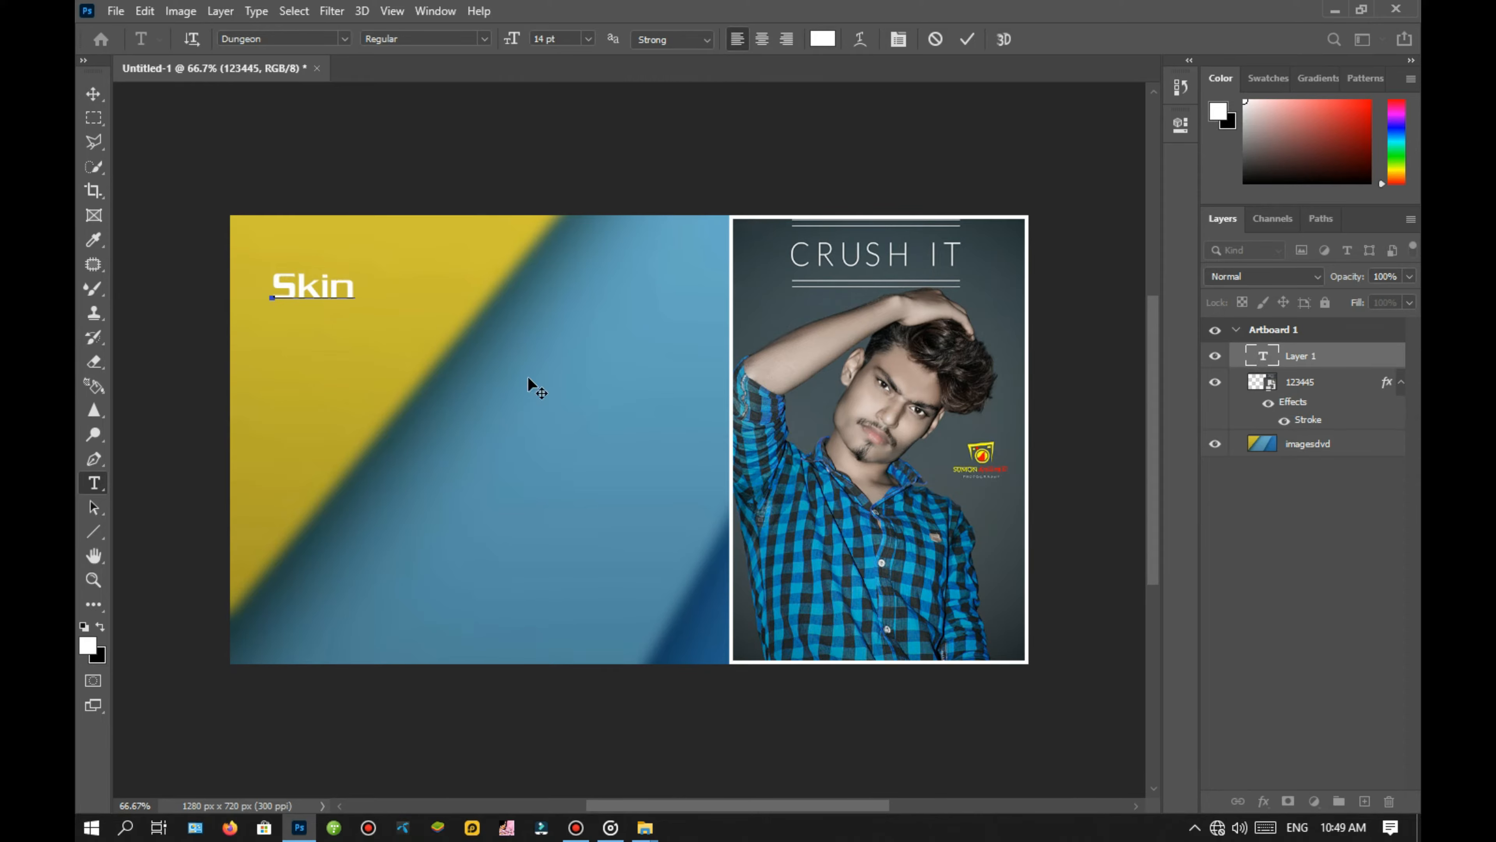
Set the colour of the whole Skin text to a dark orange-red (ab2c09).
left_click_drag(355, 288, 271, 289)
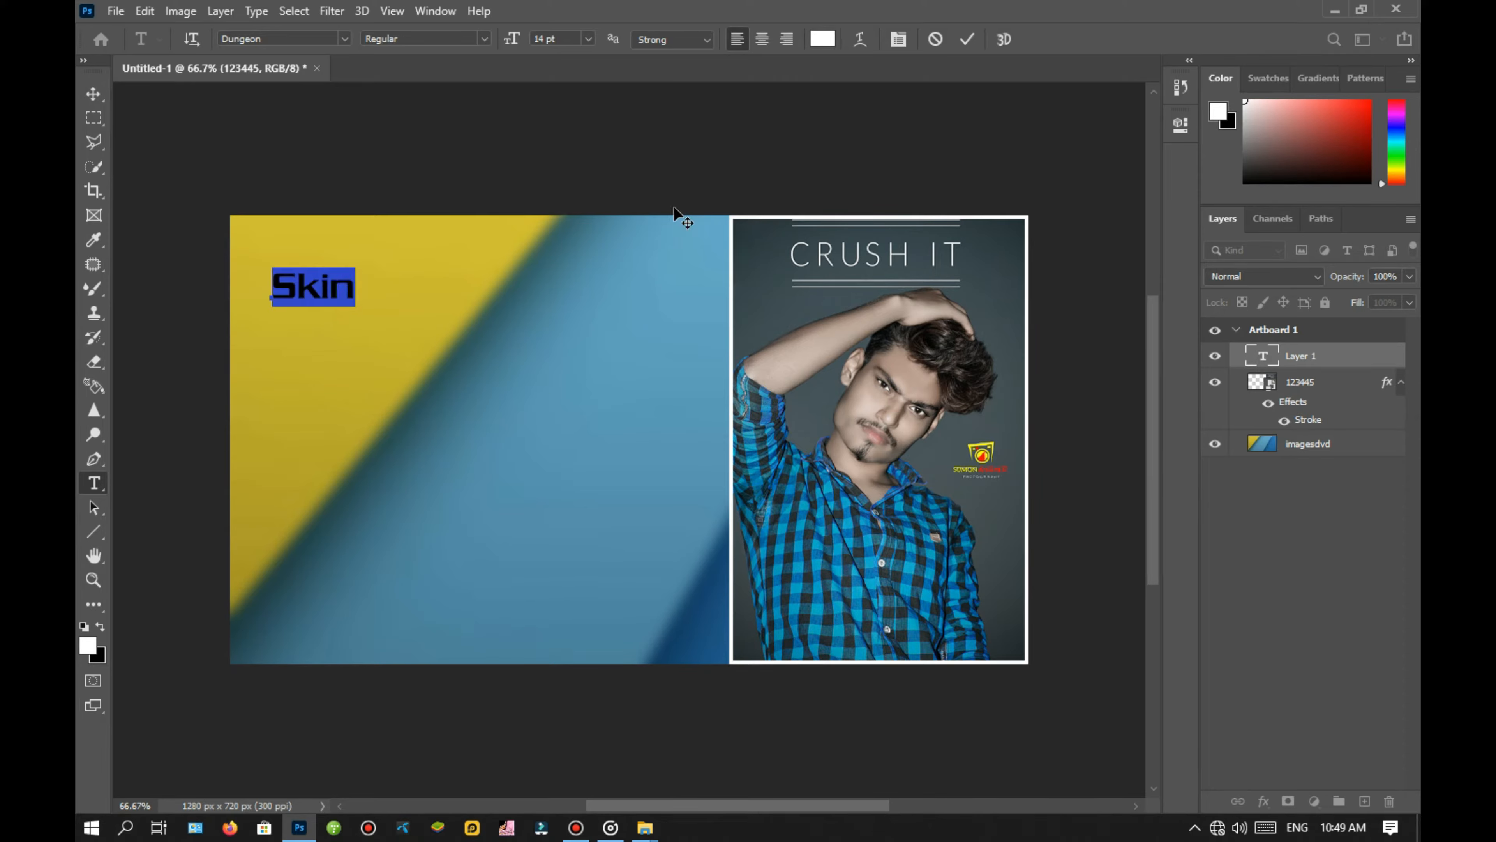
left_click(817, 43)
mouse_move(959, 339)
left_mouse_down()
mouse_move(899, 322)
mouse_move(907, 257)
mouse_move(870, 312)
left_mouse_up()
left_click(1067, 367)
left_click(994, 308)
left_click(1013, 197)
left_click(811, 408)
mouse_move(902, 390)
left_mouse_down()
mouse_move(936, 375)
mouse_move(934, 398)
mouse_move(900, 383)
mouse_move(973, 384)
left_mouse_up()
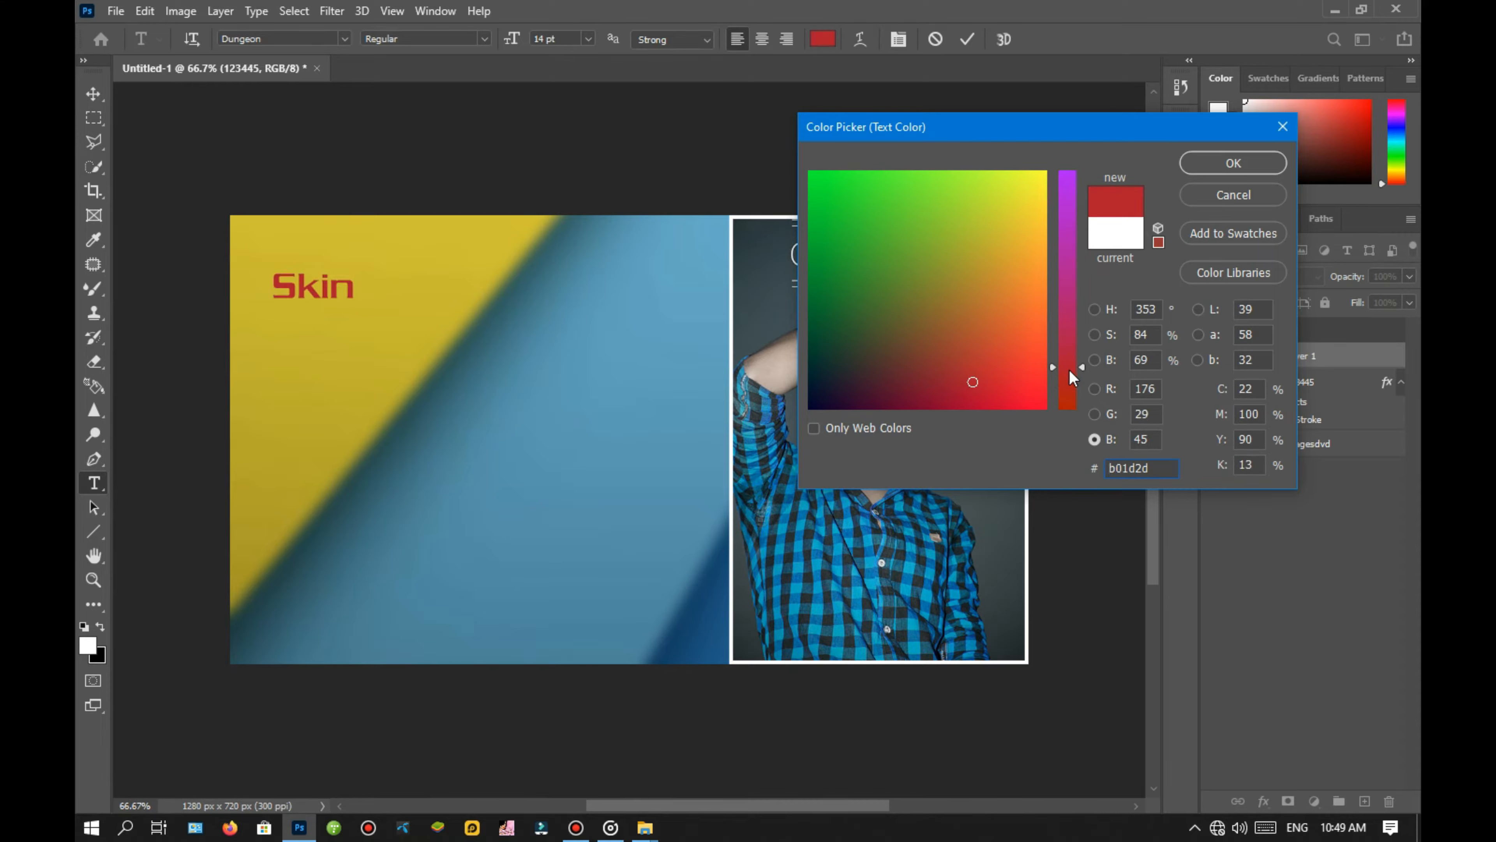
left_click_drag(1071, 370, 1074, 403)
left_click_drag(1017, 350, 866, 286)
left_click(1013, 404)
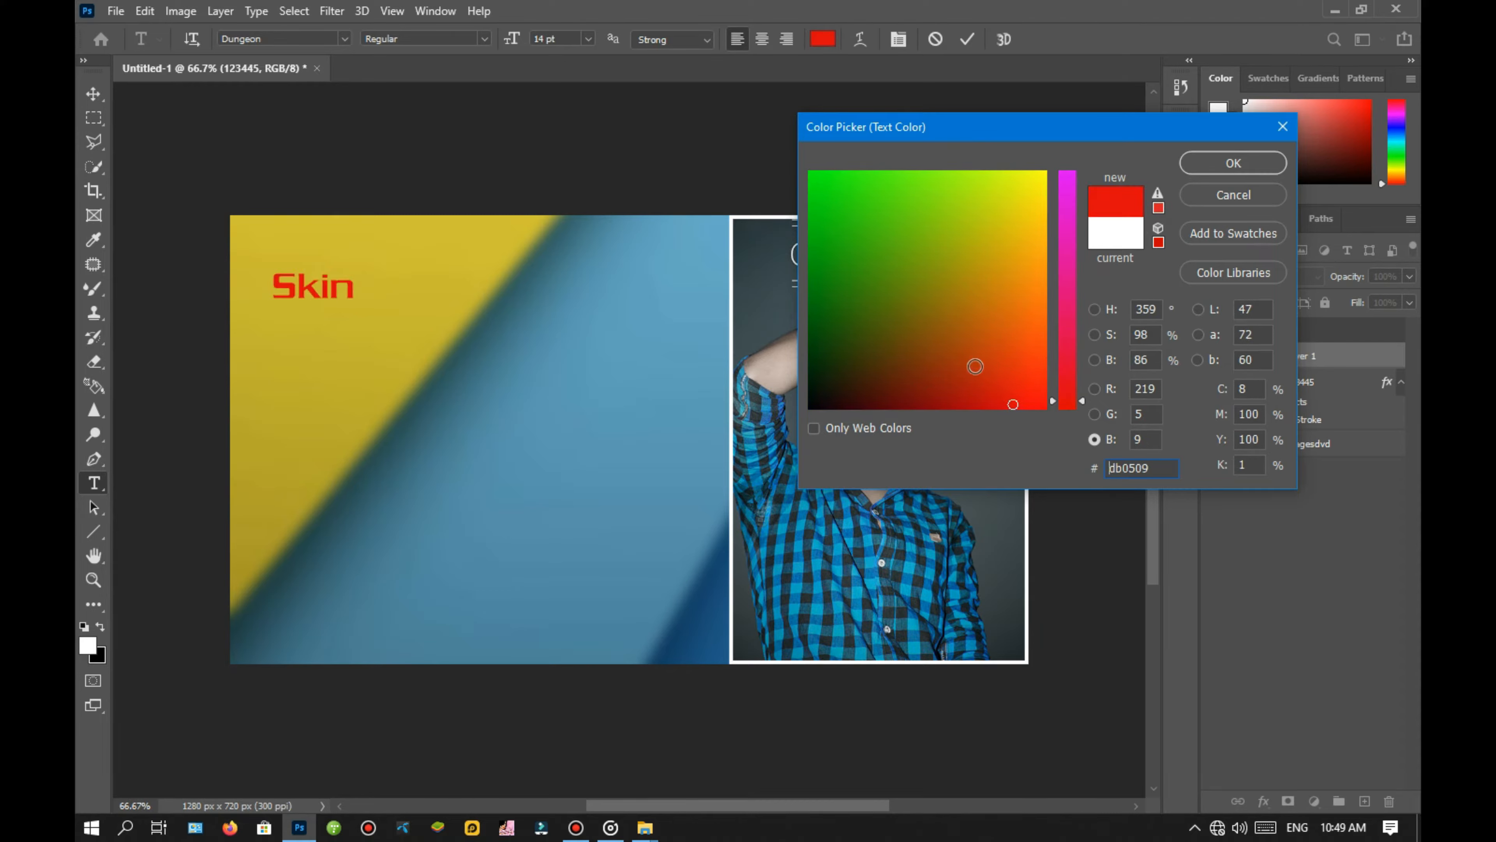
left_click(968, 367)
left_click(1224, 163)
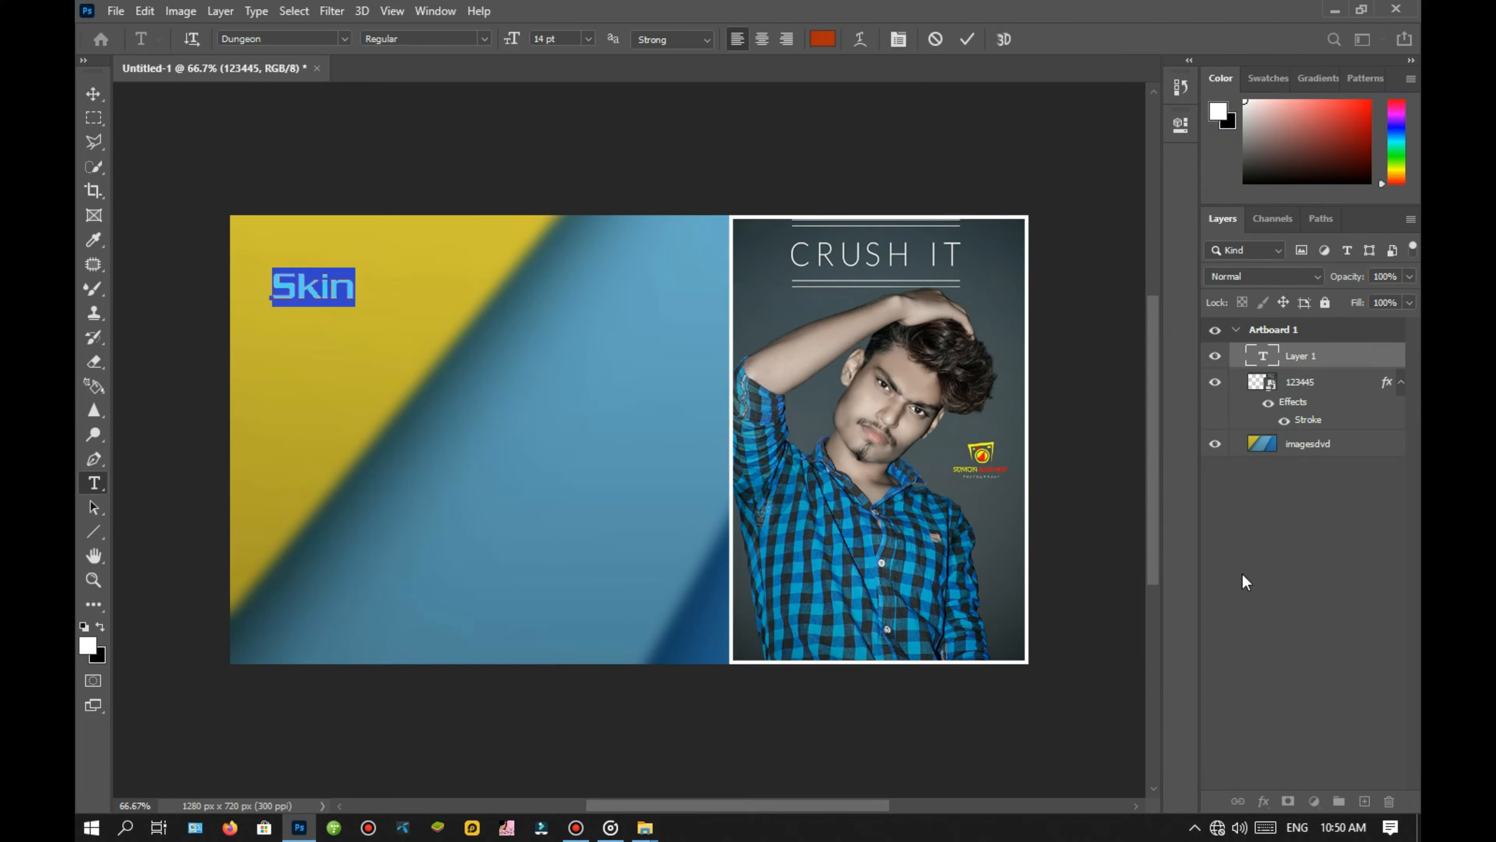
Commit the Skin text, then enlarge it with Free Transform to about 44 pt and place it near the artboard's top edge.
key("ctrl+t")
left_click(1128, 156)
key("ctrl+t")
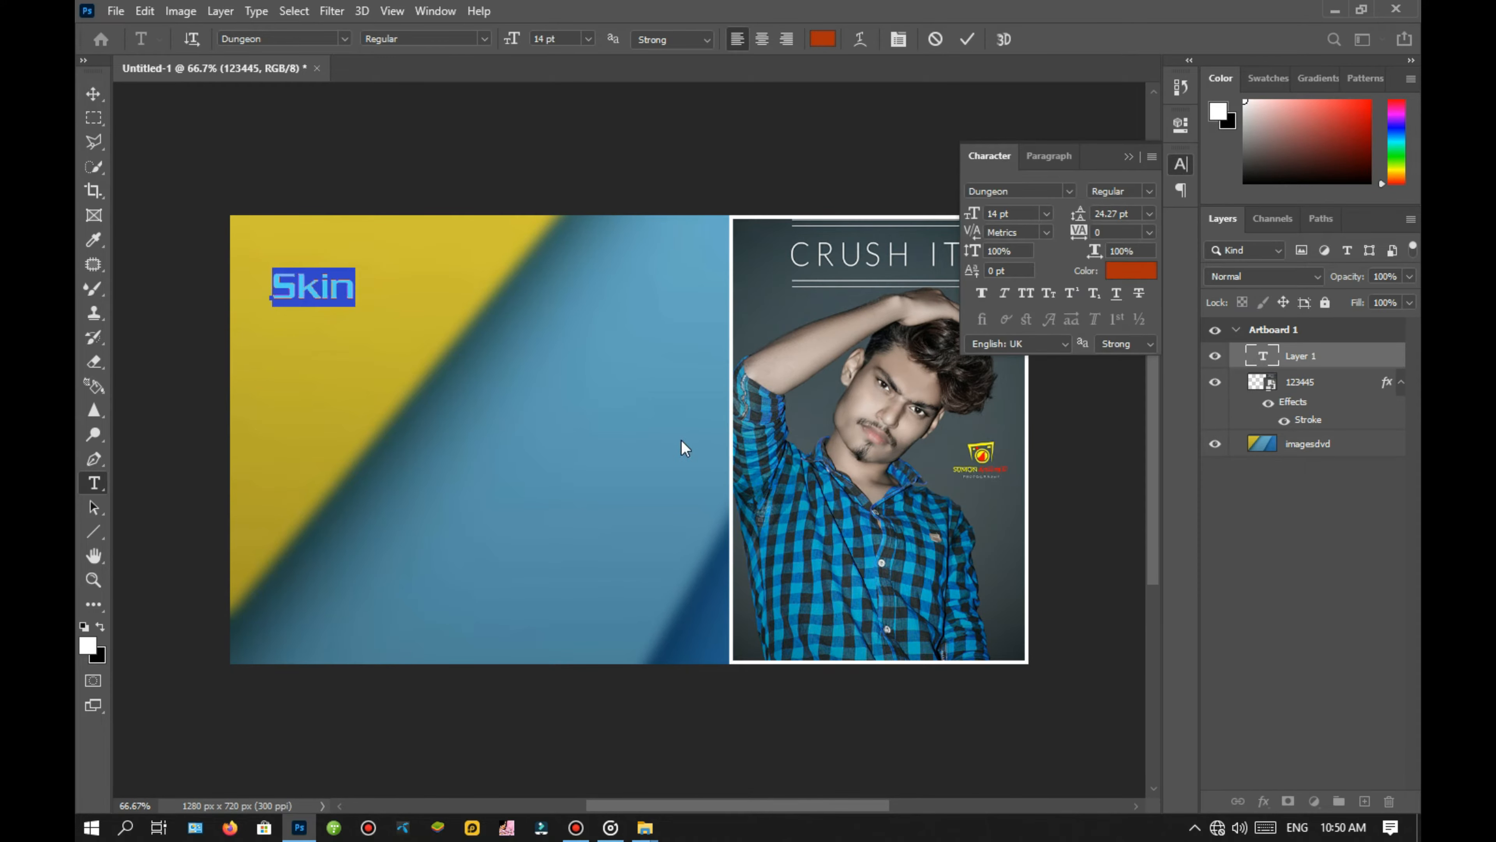
left_click(1302, 635)
left_click(1131, 159)
left_click(1302, 357)
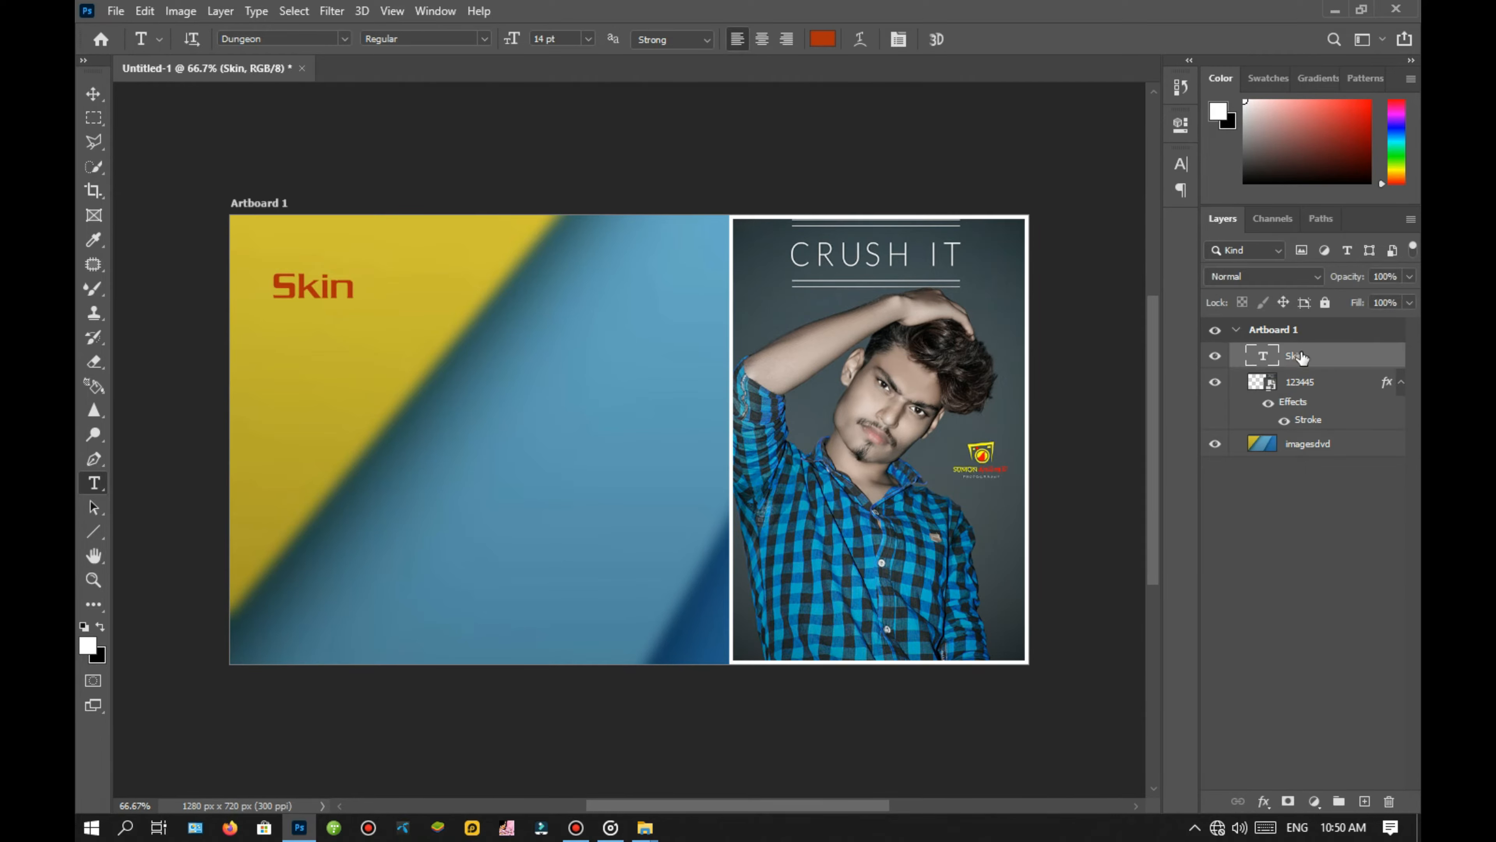
key("ctrl+t")
left_click_drag(361, 312, 532, 390)
left_click_drag(430, 318, 444, 277)
left_click(1287, 553)
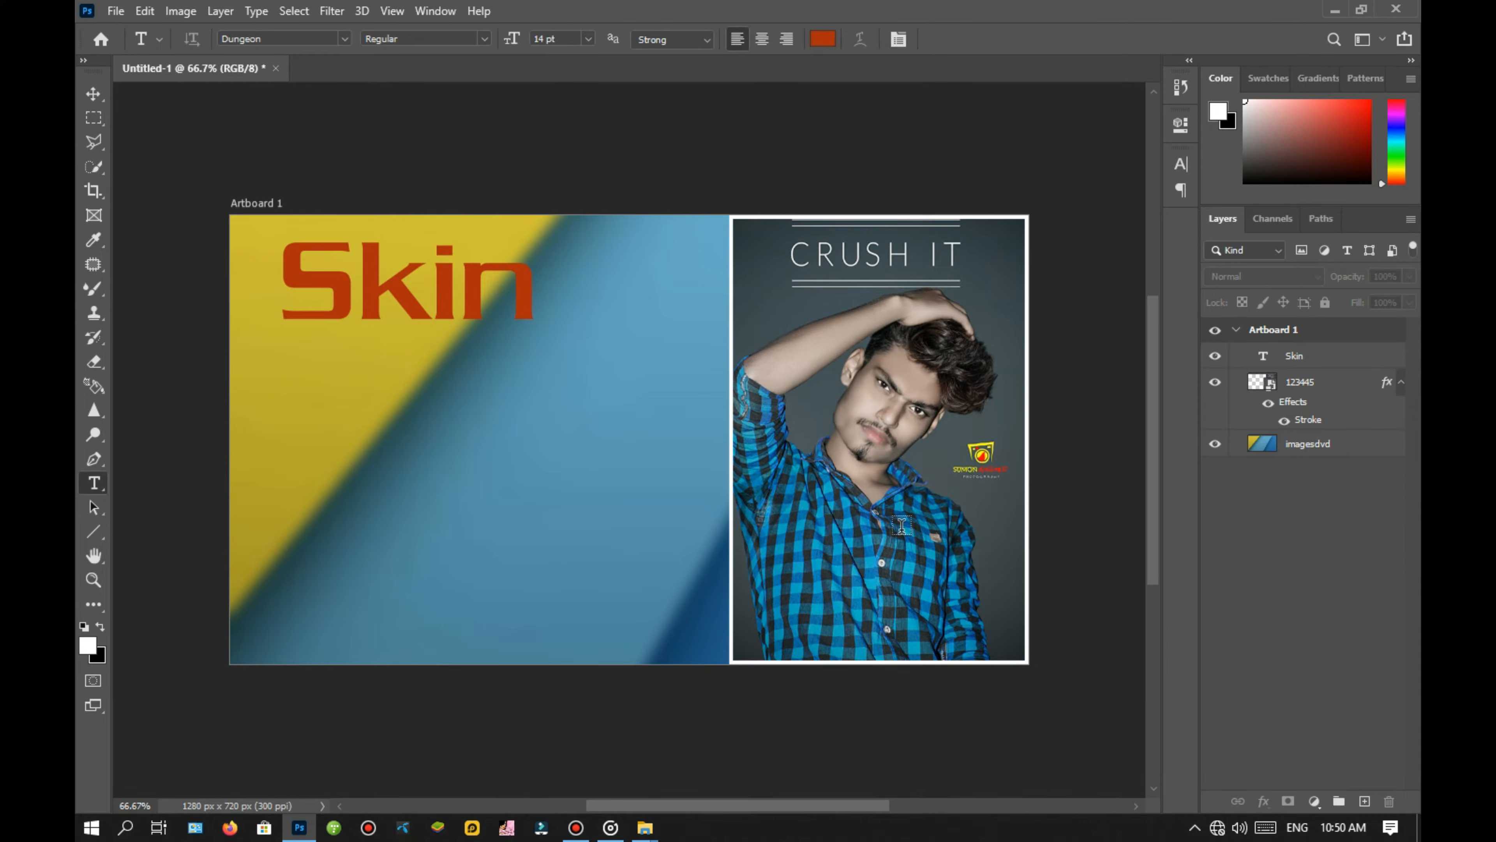
right_click(97, 482)
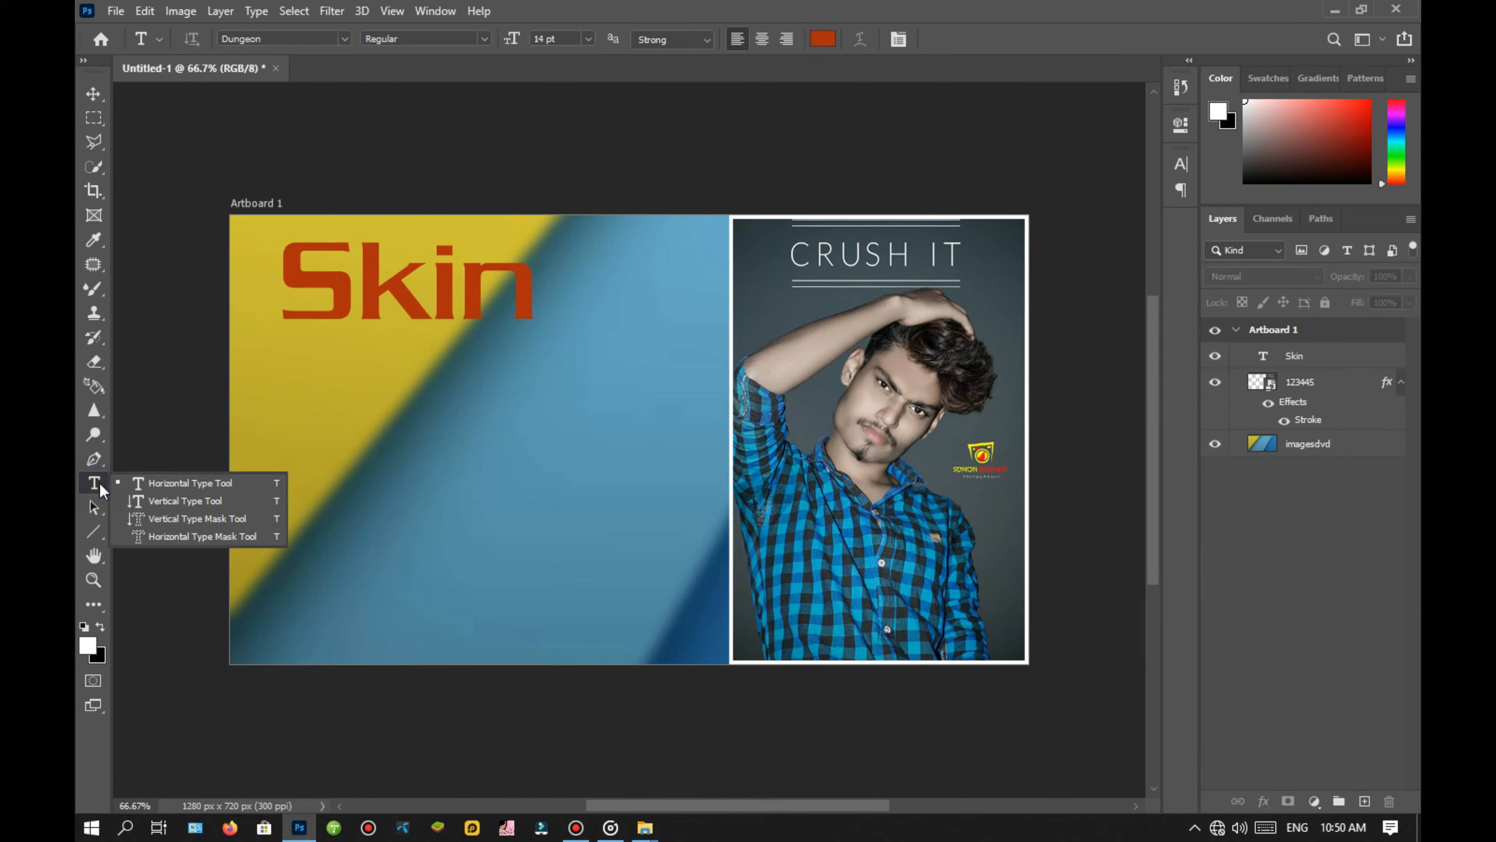
left_click(200, 485)
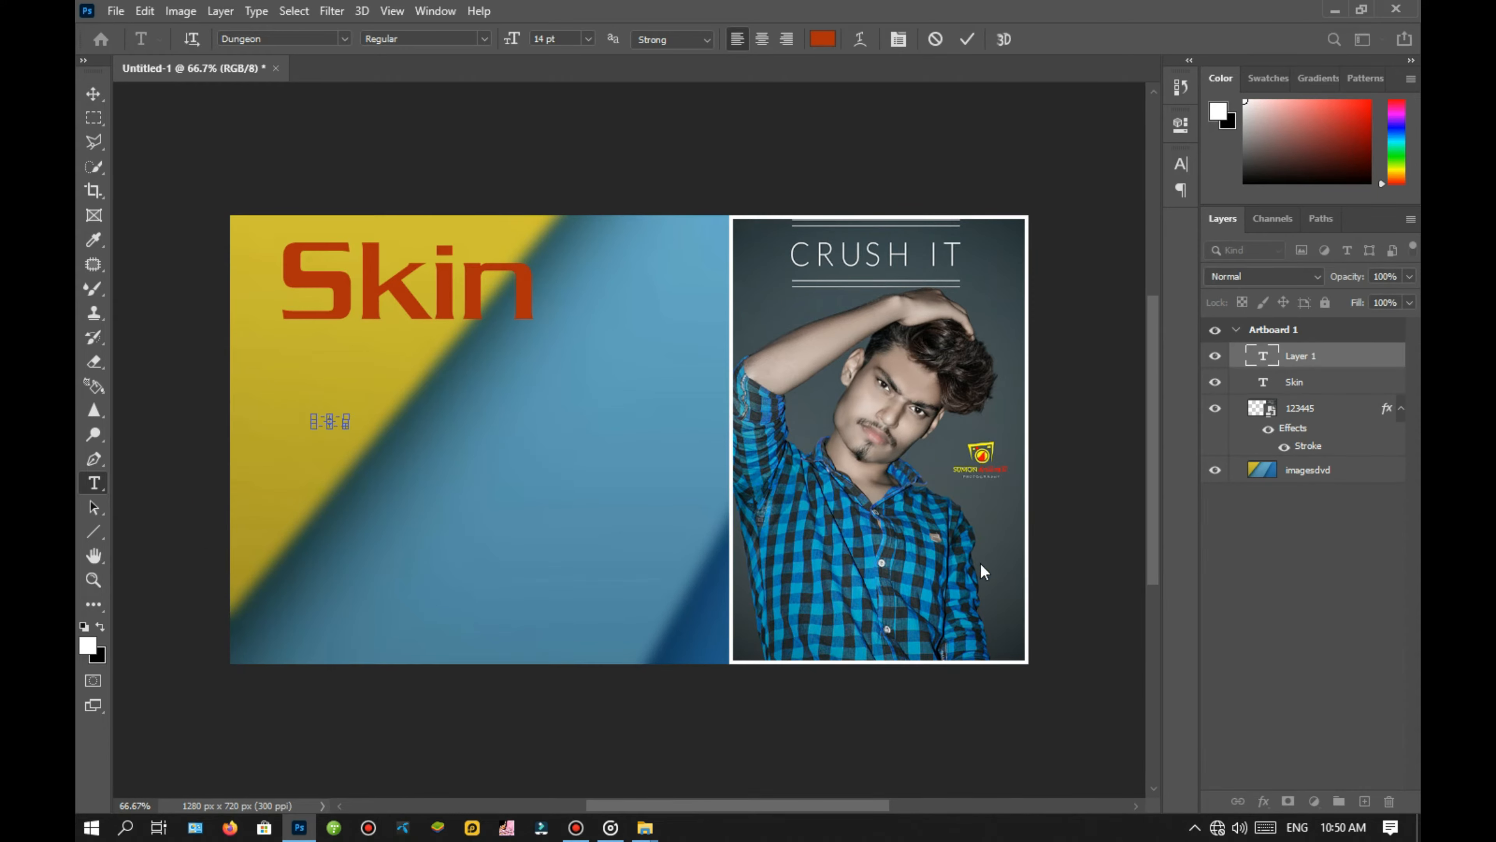
left_click(1248, 629)
left_click_drag(1372, 359, 1389, 801)
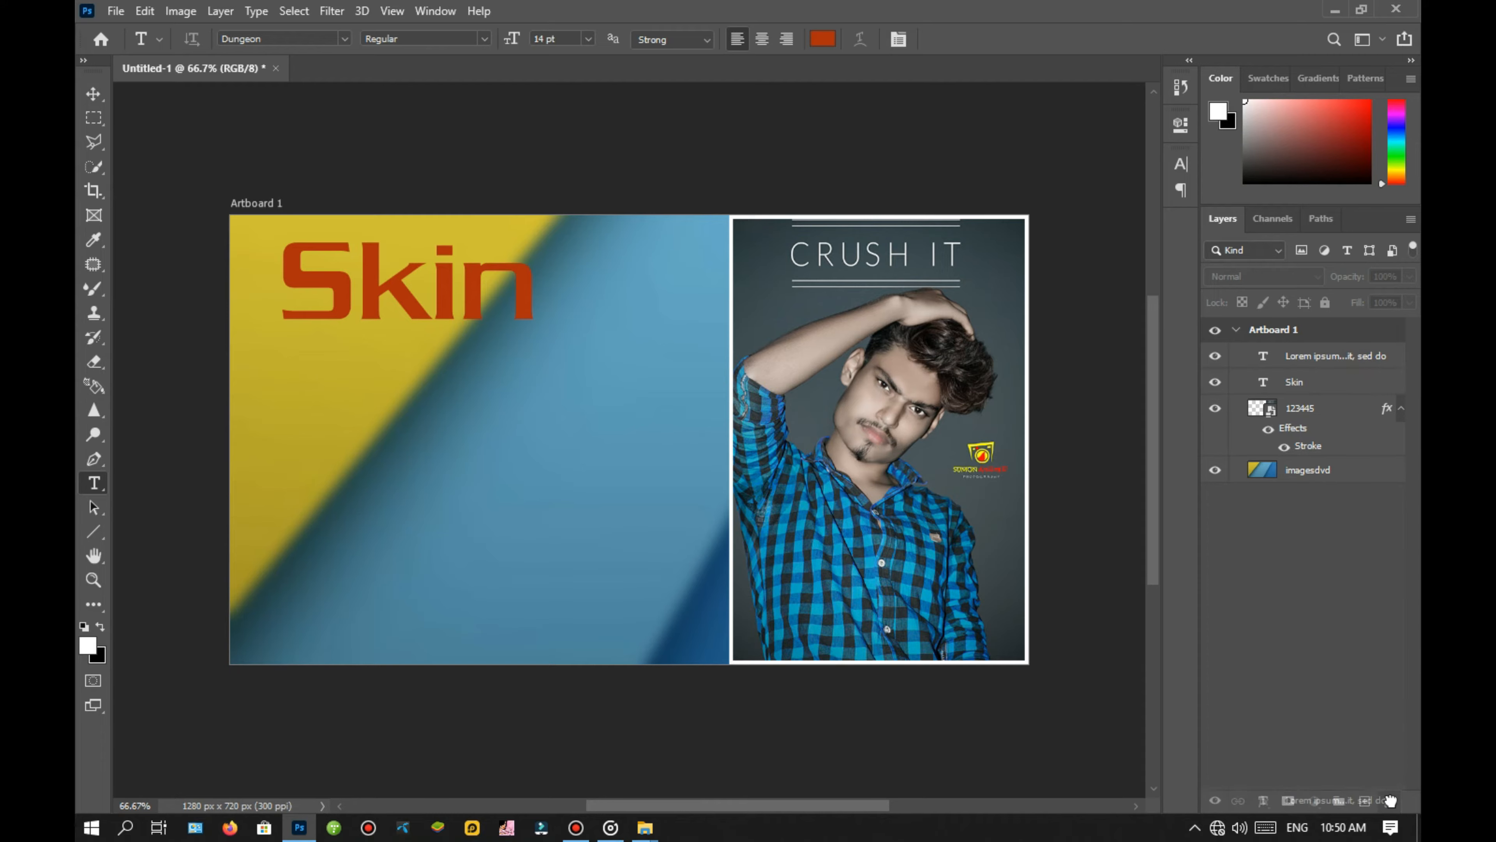
left_click(588, 39)
left_click(568, 164)
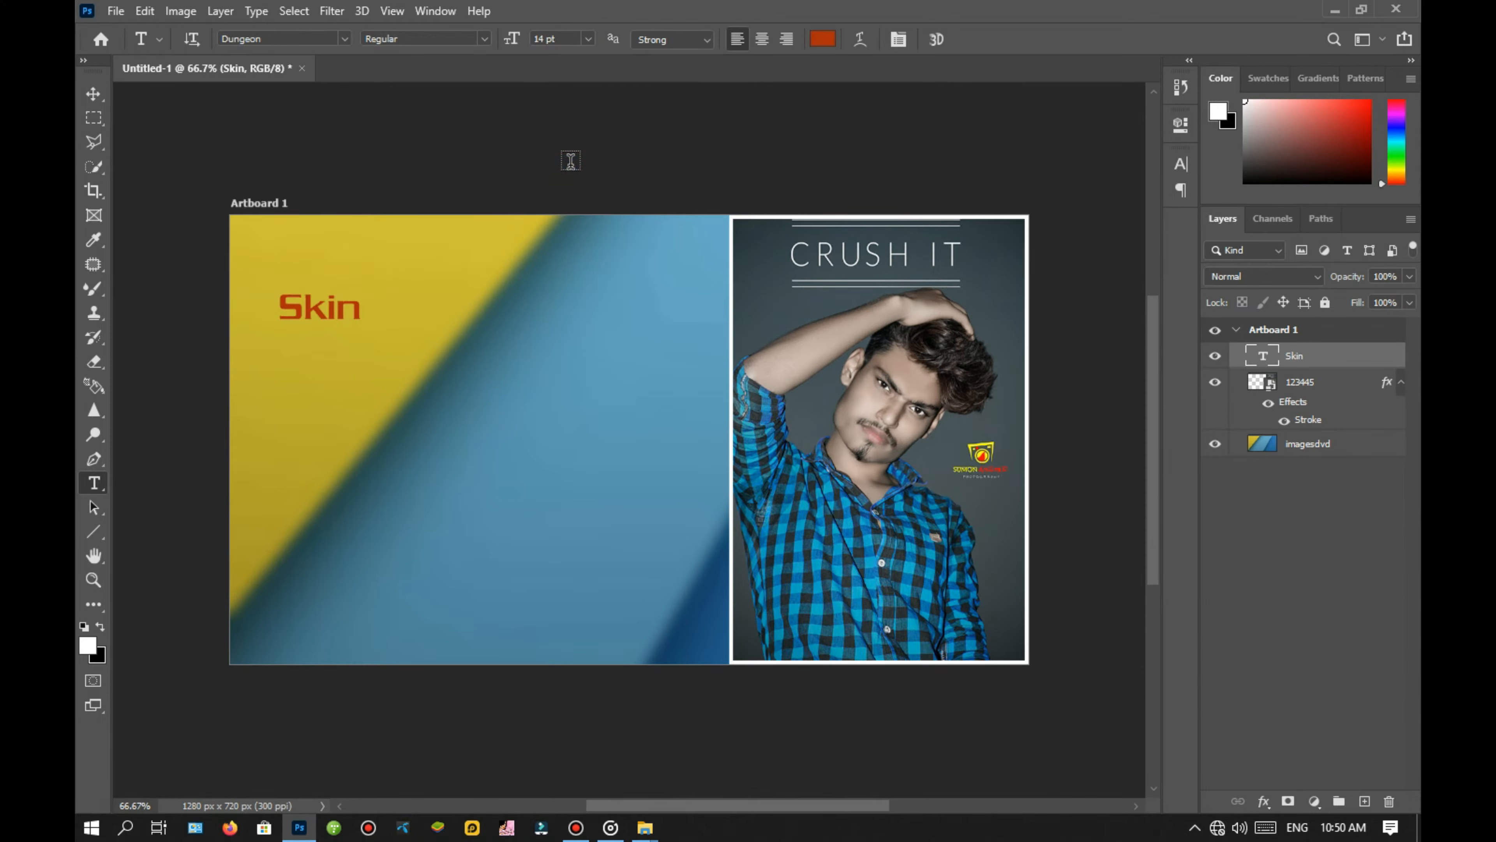
key("ctrl+z")
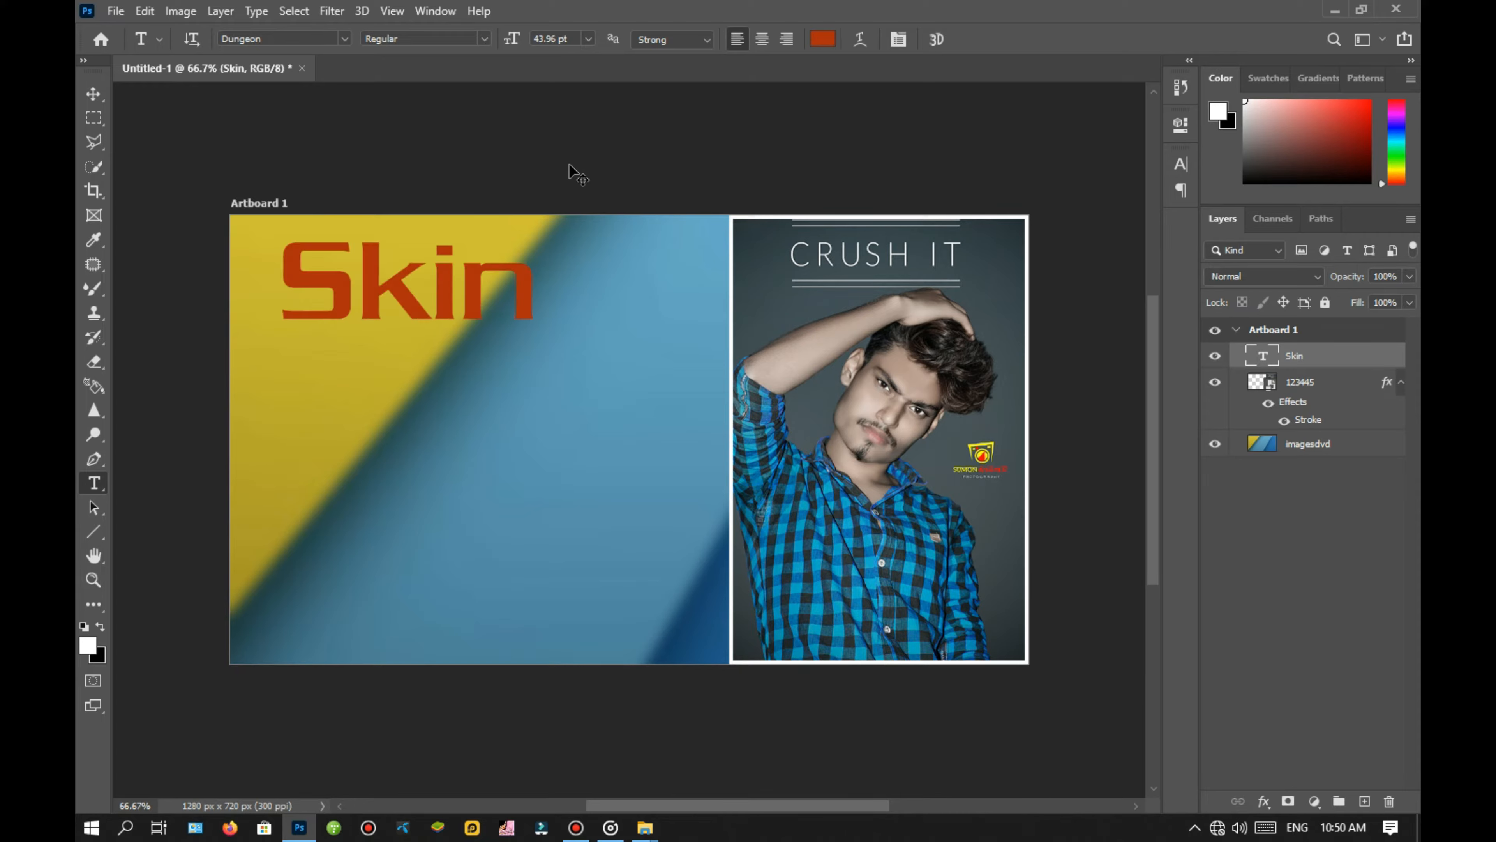
left_click(1308, 558)
mouse_move(280, 410)
left_mouse_down()
mouse_move(471, 468)
mouse_move(282, 420)
left_mouse_up()
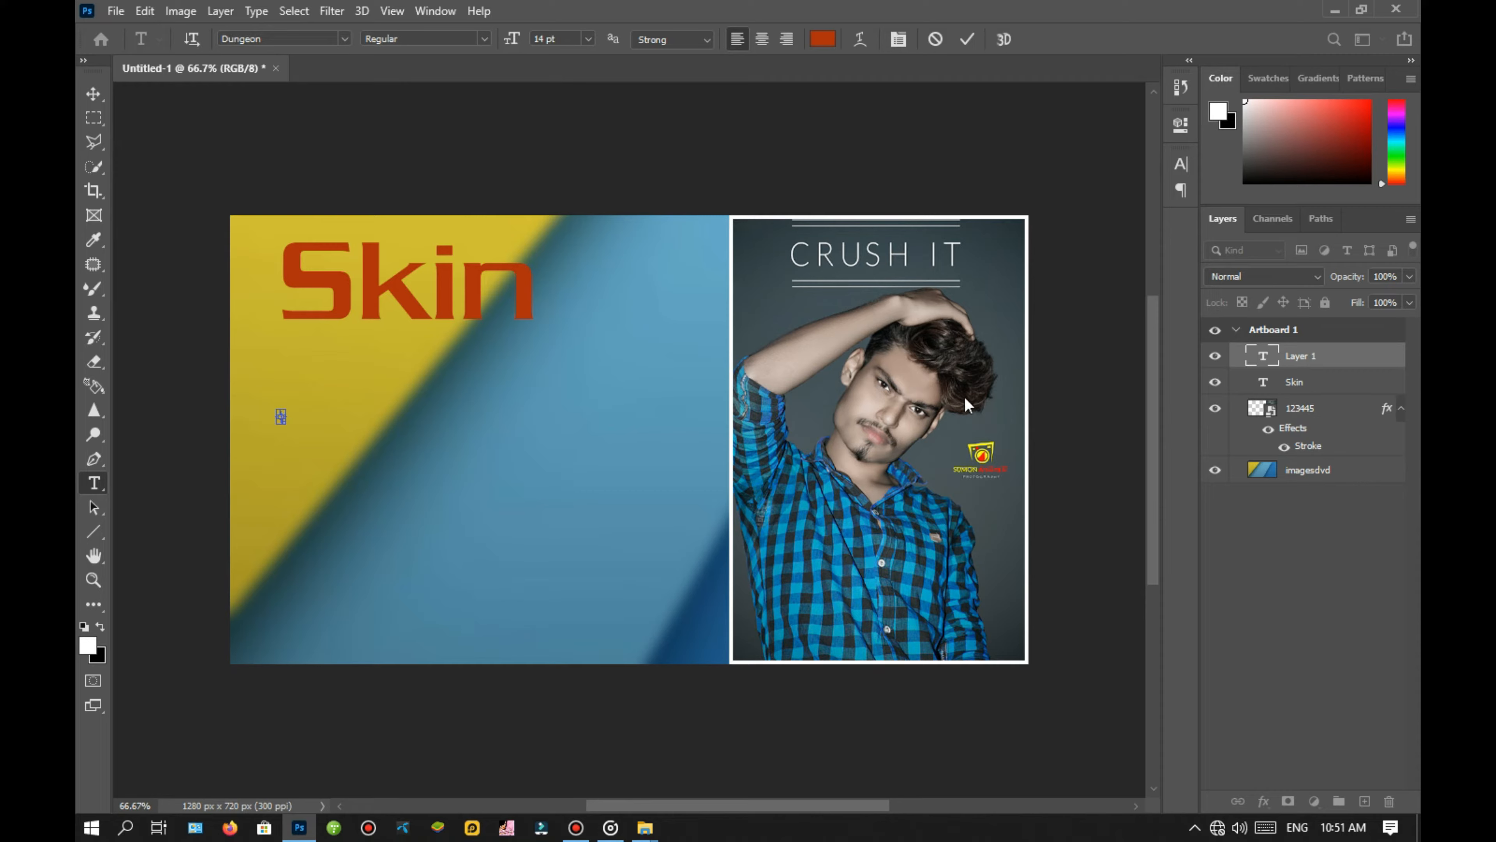
left_click_drag(1369, 359, 1388, 802)
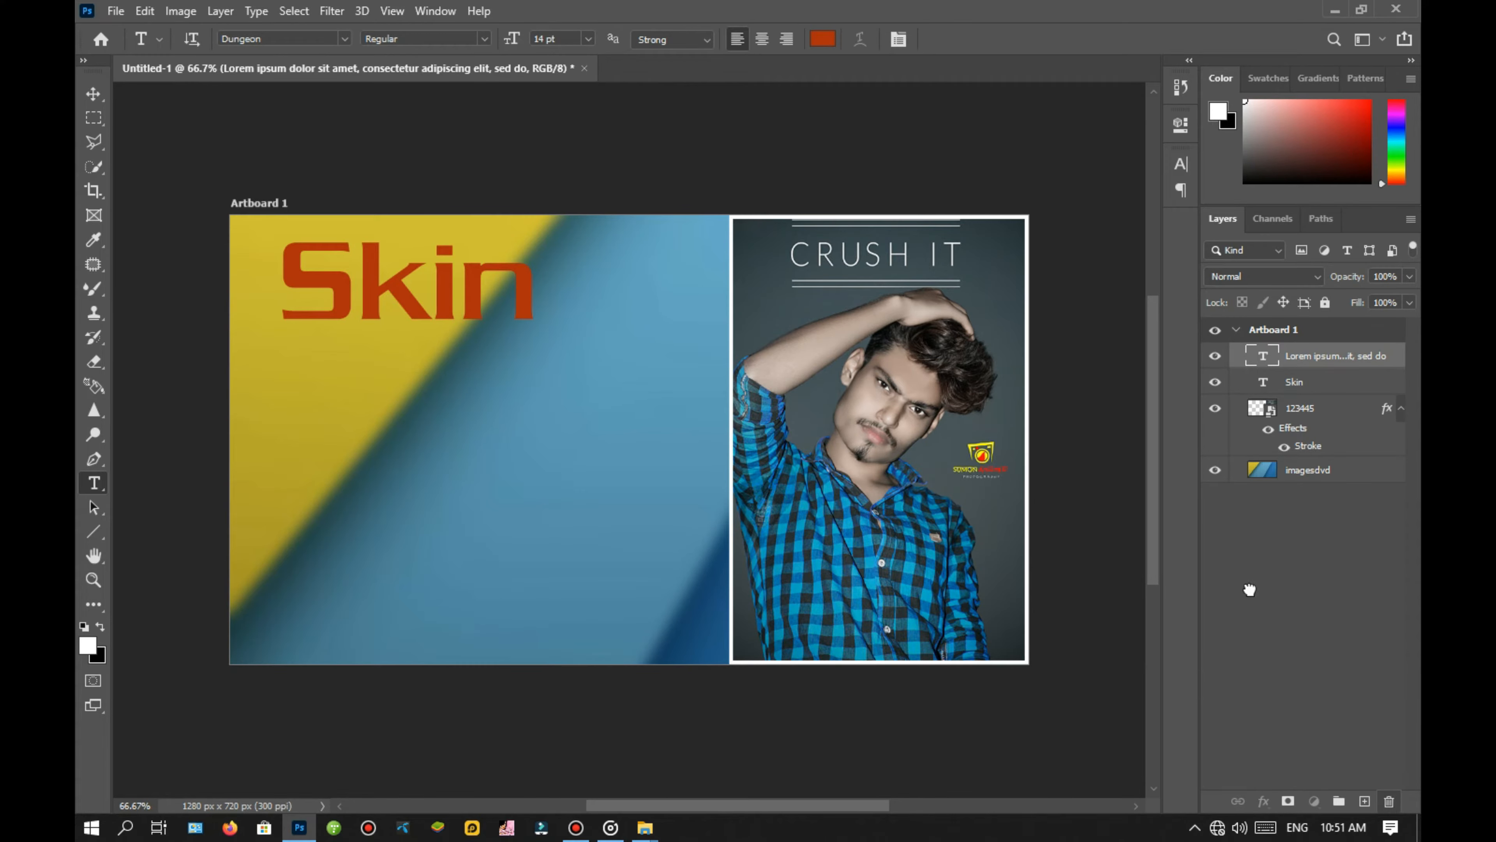
left_click_drag(1250, 590, 1388, 802)
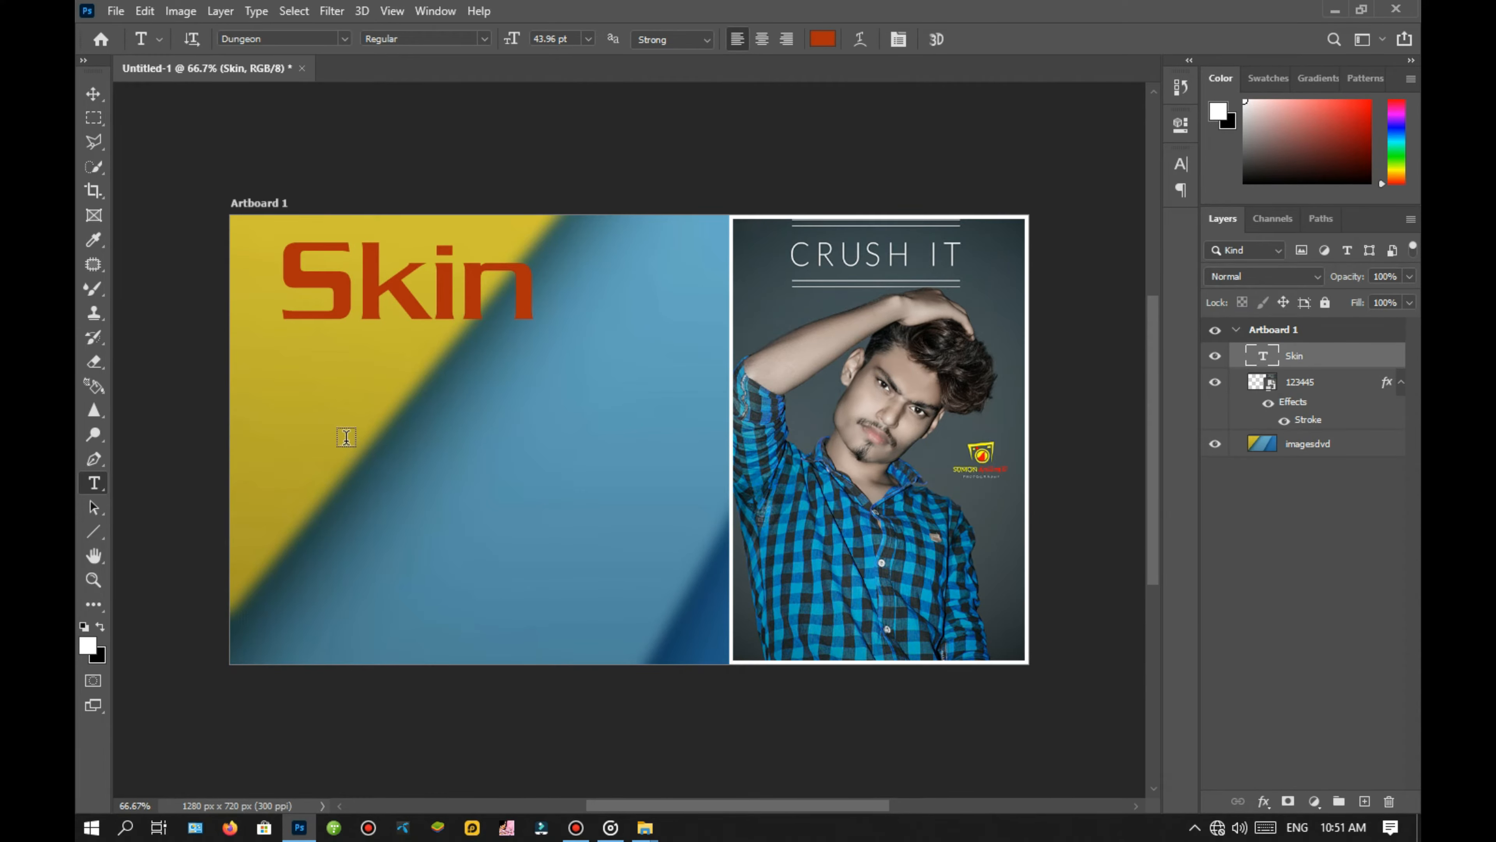
Add the text "Finer 2.0" in 14 pt Dungeon below the Skin text.
left_click(301, 426)
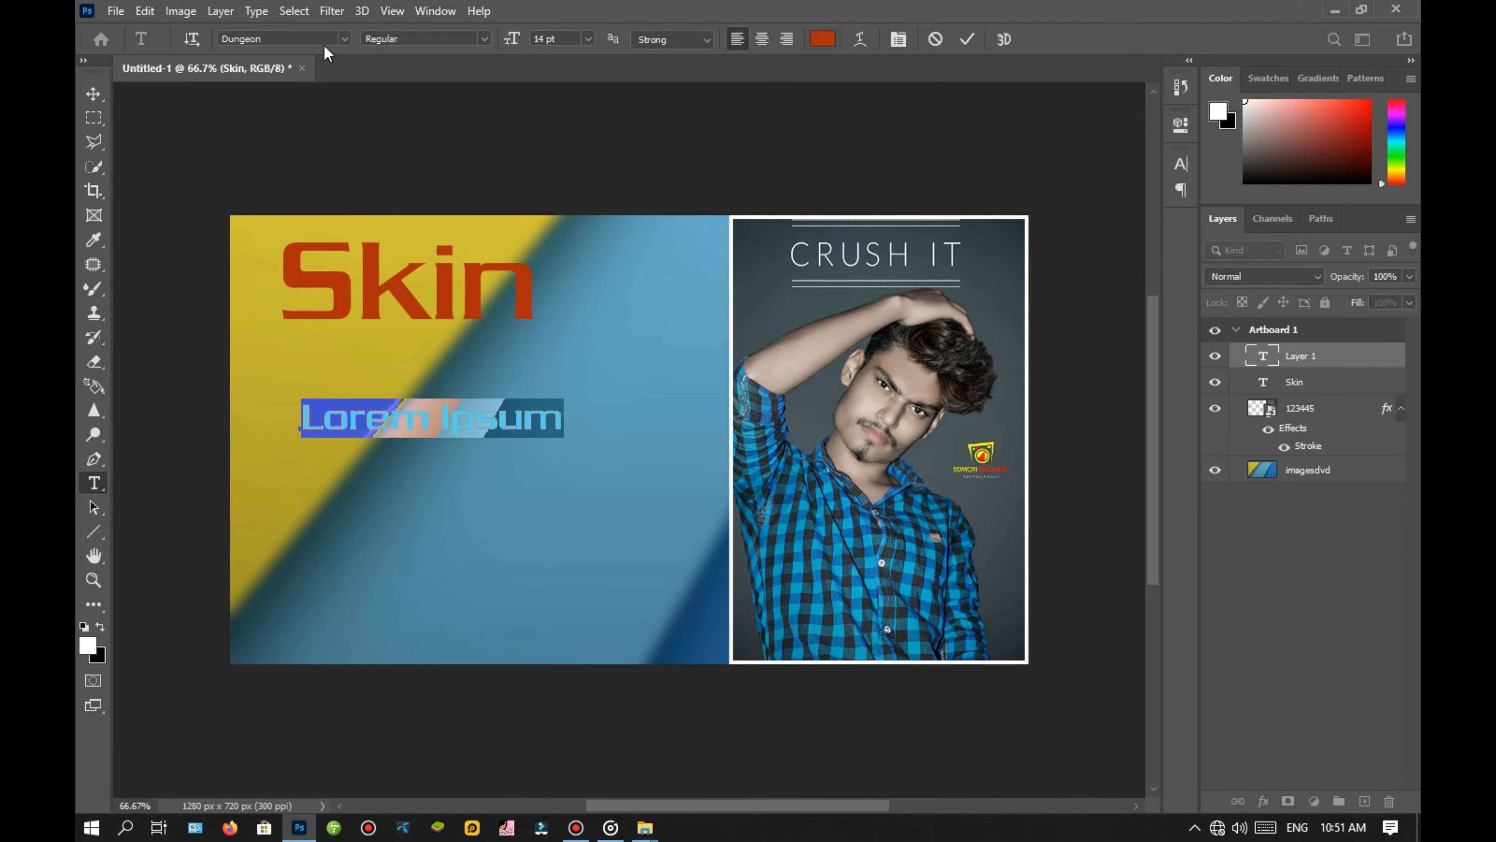
key("BackSpace")
type("Finer 2.0")
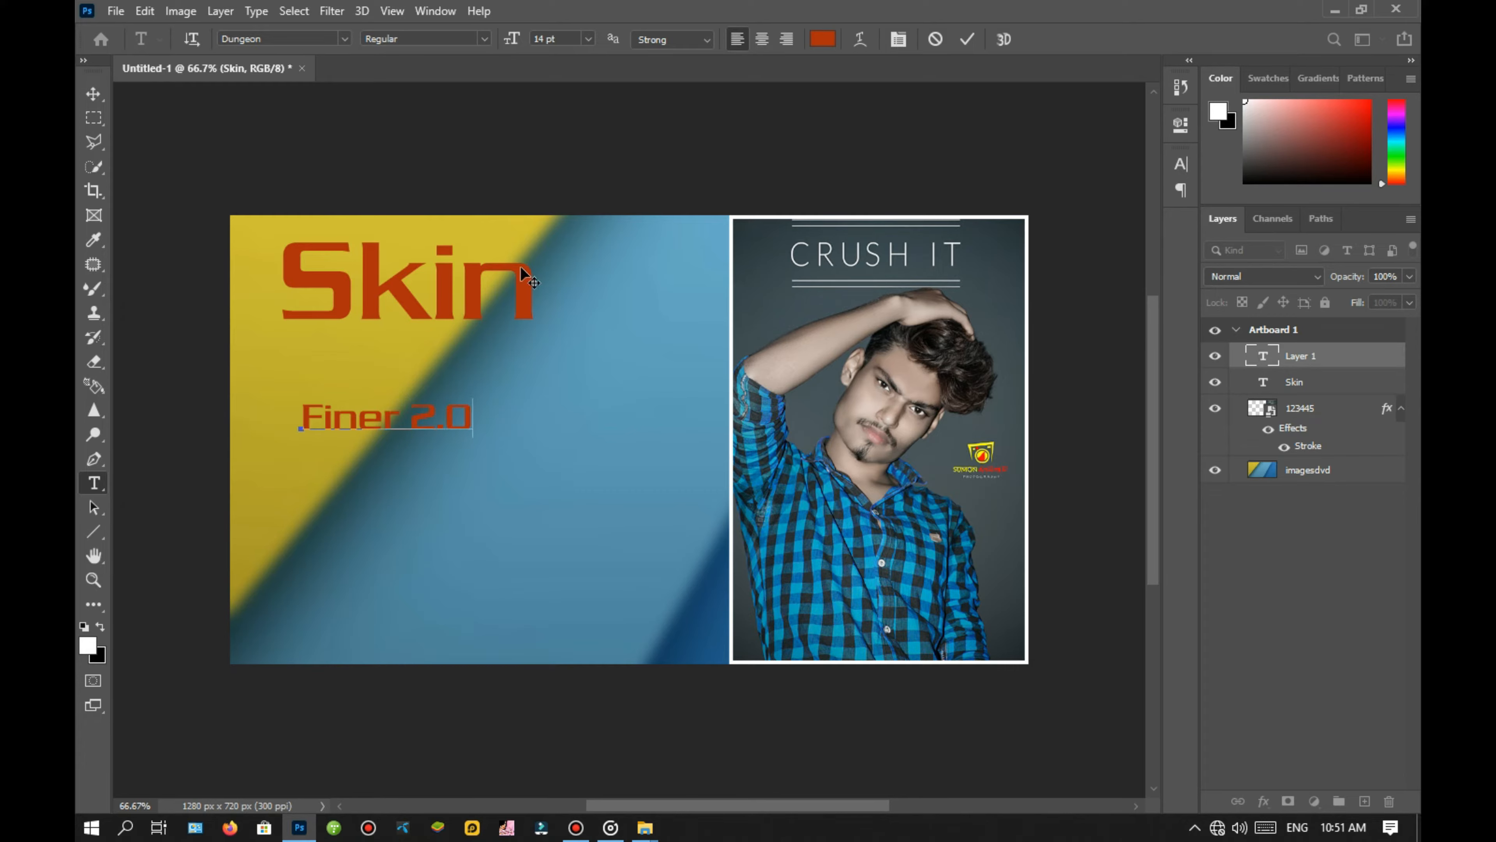
Try to change the Finer 2.0 text colour to blue.
left_click(832, 46)
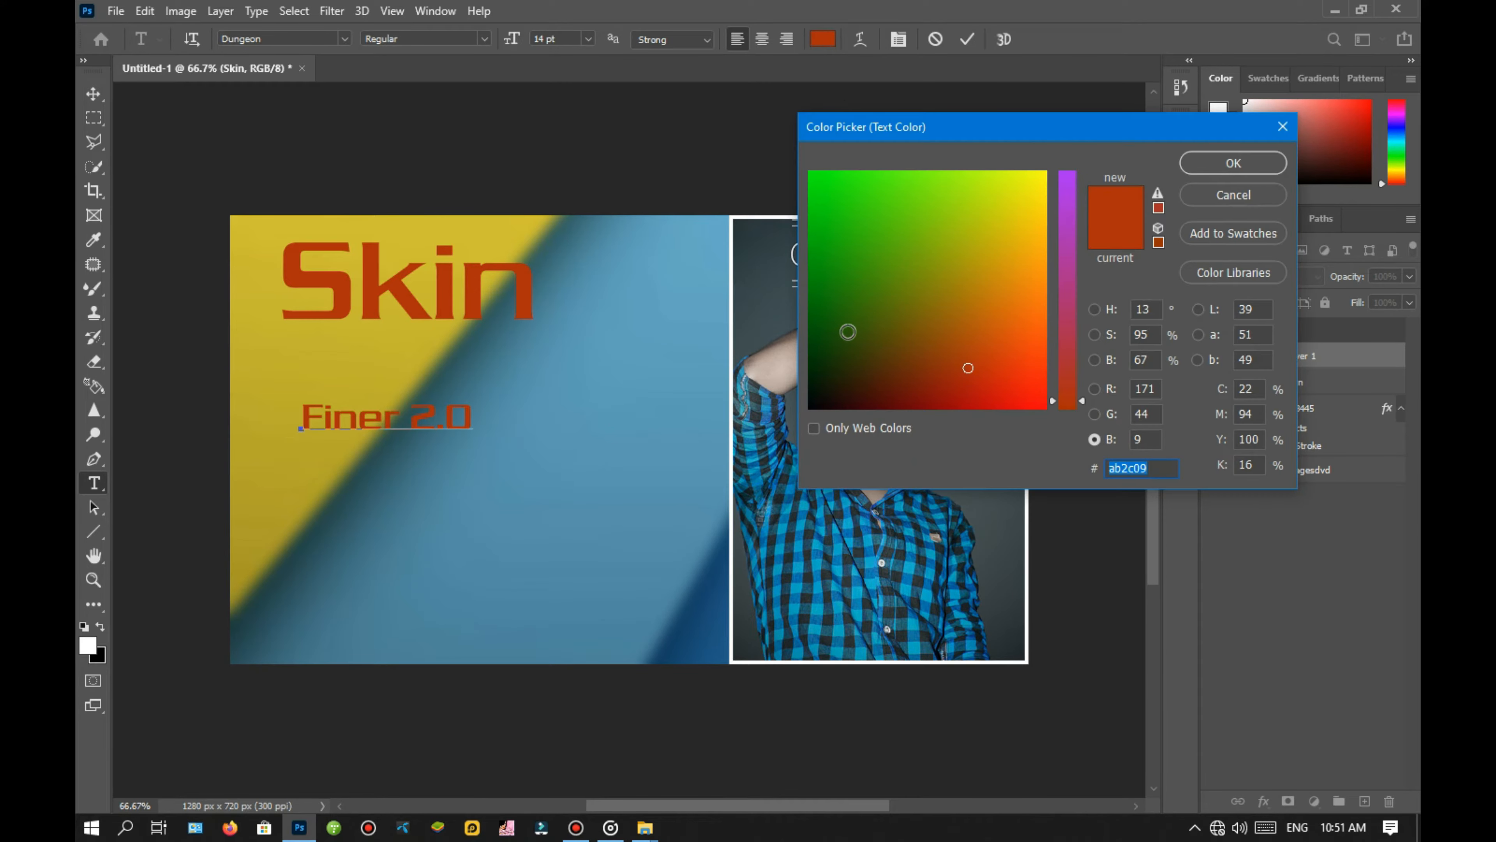
left_click(1067, 217)
left_click_drag(837, 342, 836, 389)
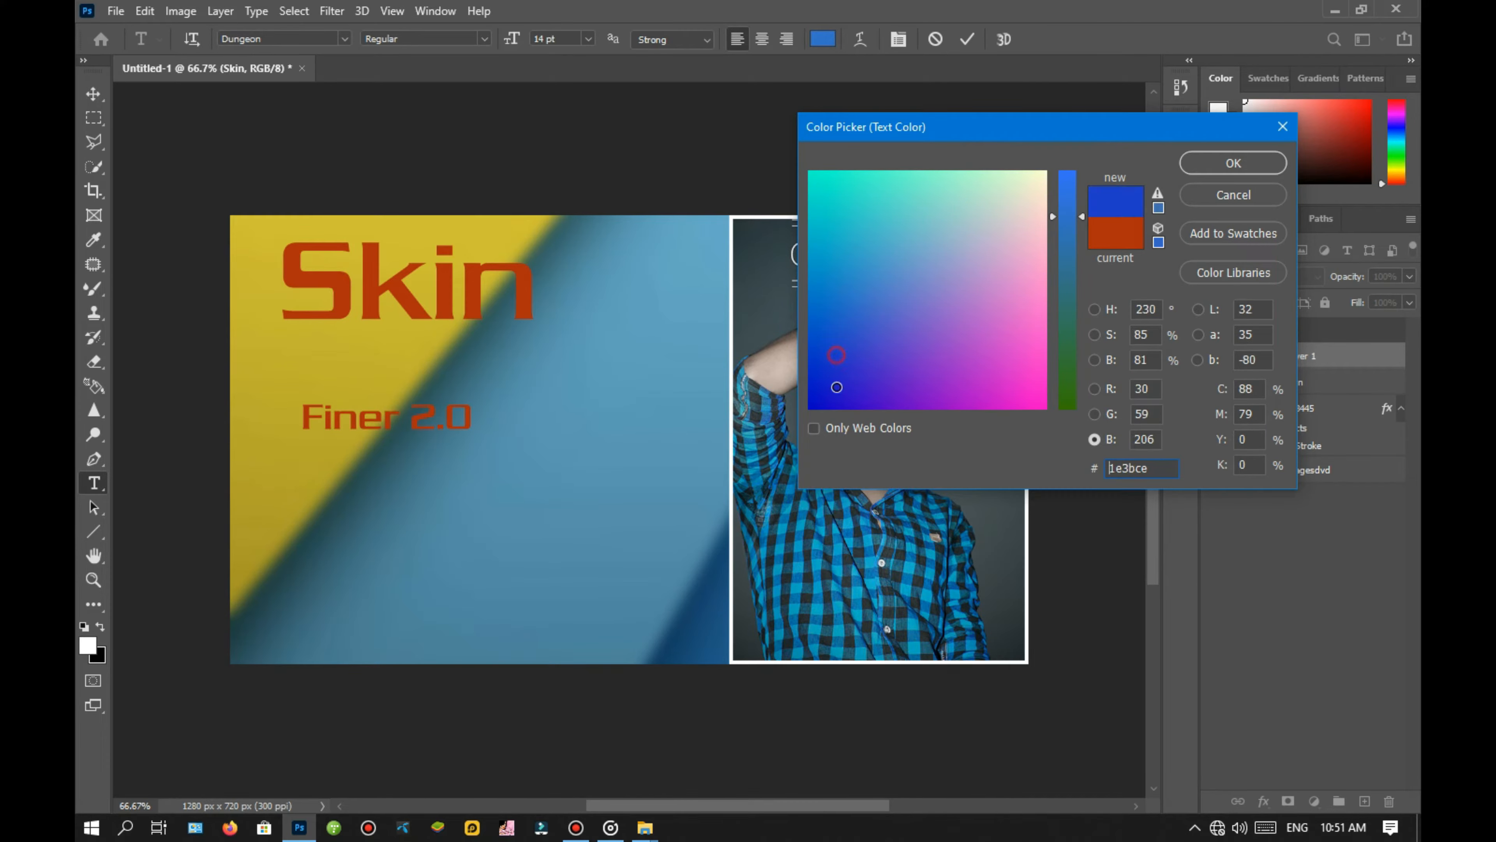
left_click(1233, 162)
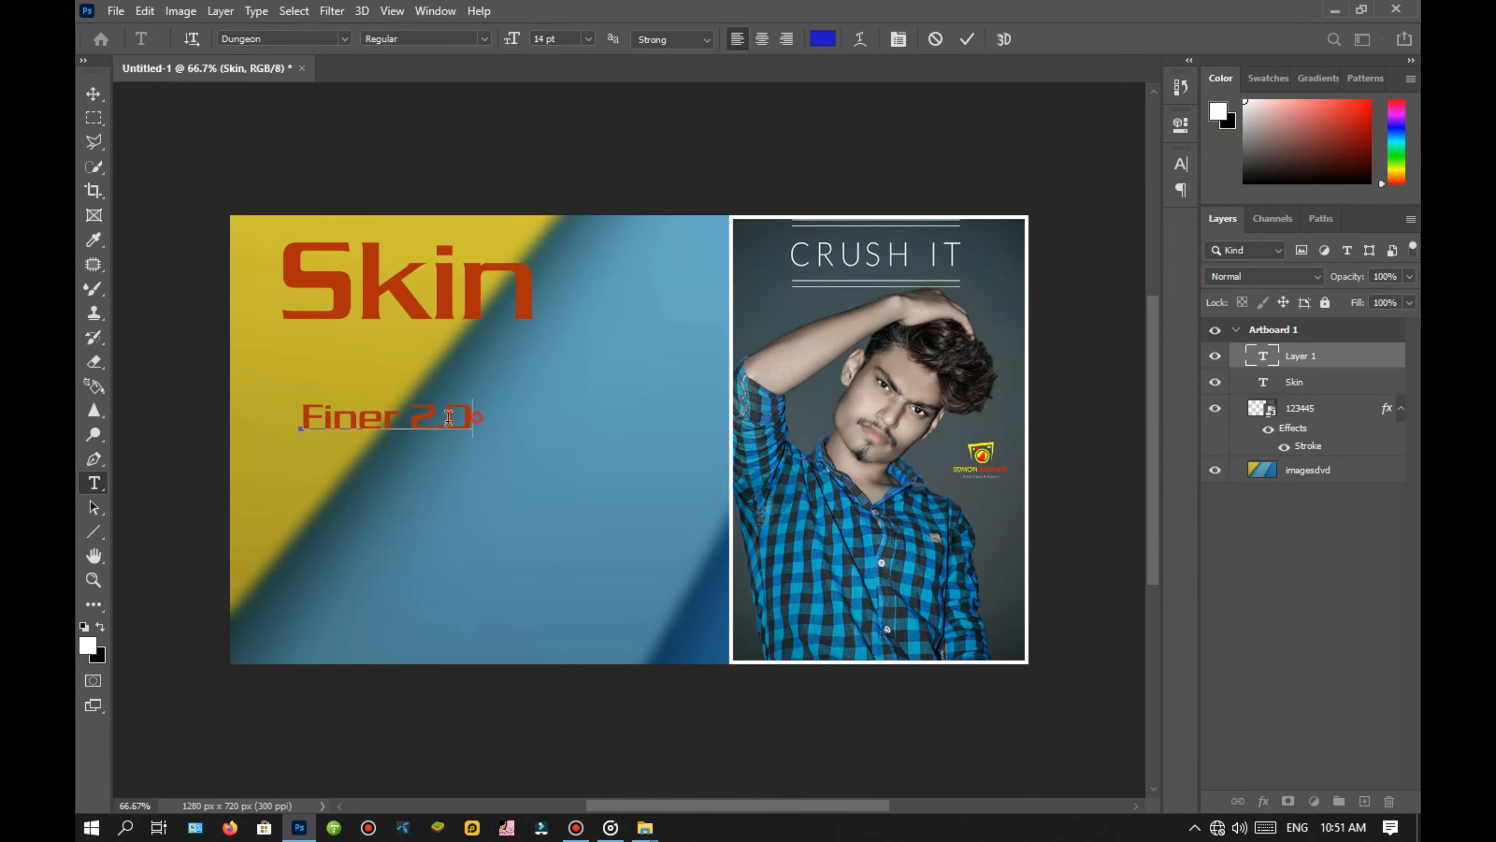
Select all characters of the Finer 2.0 text, set their colour to bright blue, and commit the text.
key("ctrl+a")
left_click(824, 39)
mouse_move(912, 354)
left_mouse_down()
mouse_move(871, 248)
mouse_move(952, 270)
mouse_move(942, 224)
left_mouse_up()
left_click_drag(1072, 214, 1076, 197)
mouse_move(982, 365)
left_mouse_down()
mouse_move(995, 421)
mouse_move(913, 405)
left_mouse_up()
left_click(865, 391)
mouse_move(1012, 387)
left_mouse_down()
mouse_move(1002, 394)
mouse_move(950, 224)
mouse_move(875, 190)
mouse_move(868, 333)
mouse_move(948, 408)
mouse_move(1019, 427)
left_mouse_up()
left_click(1240, 165)
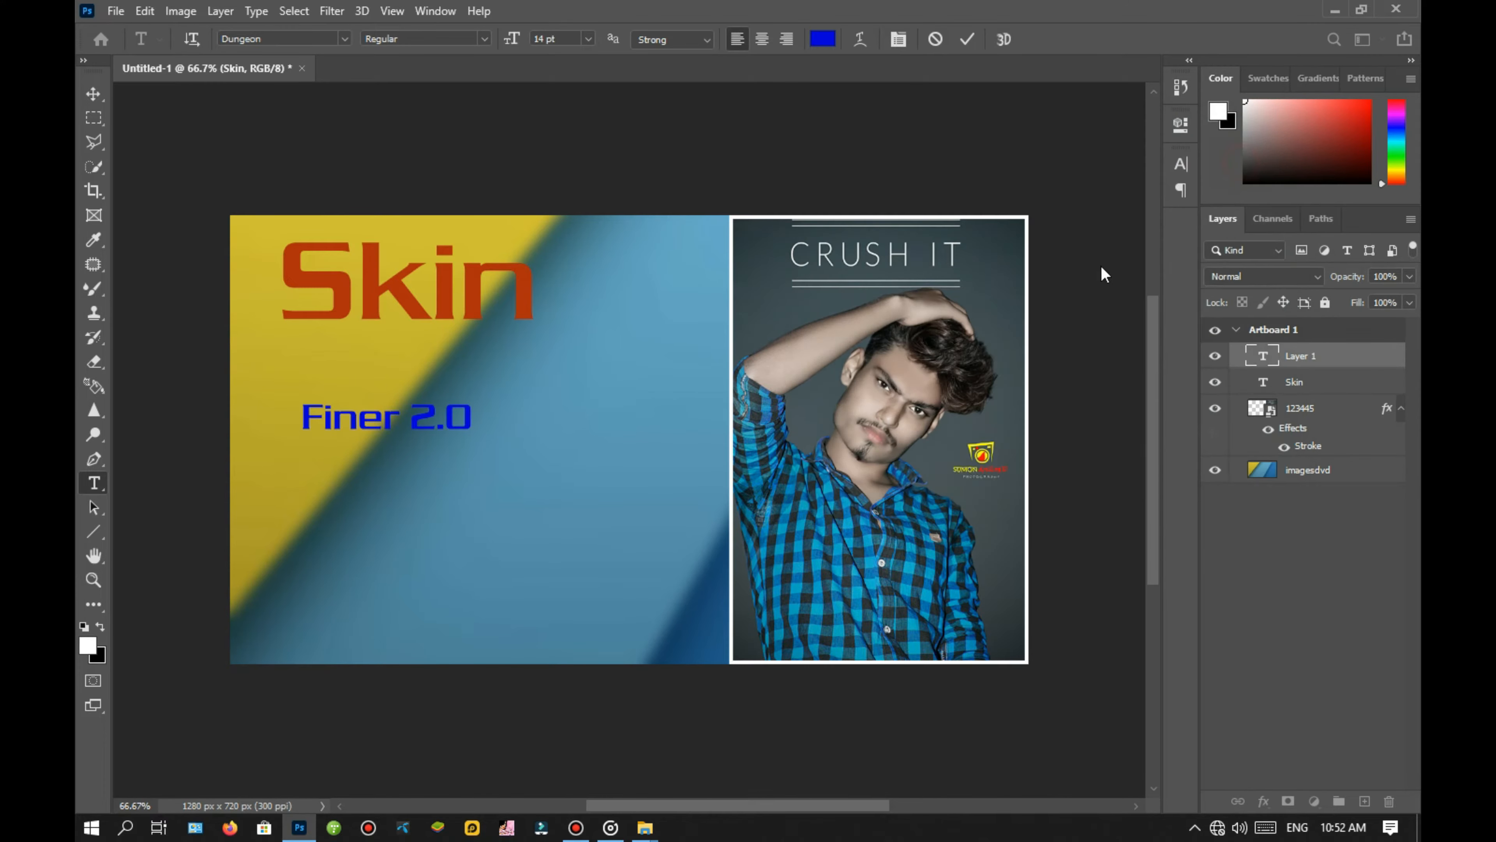
key("ctrl+Return")
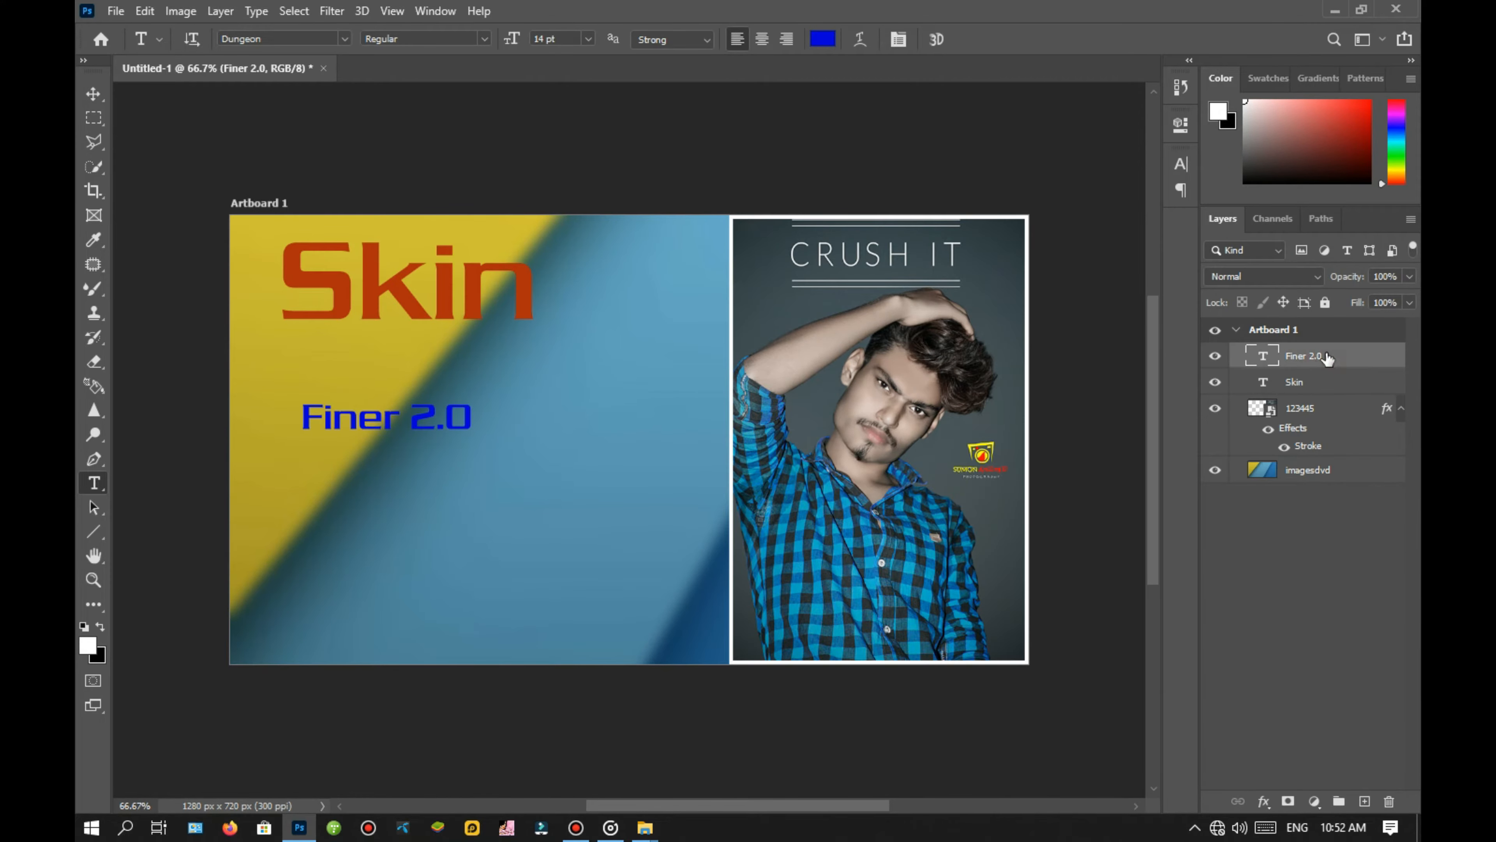
Enlarge the Finer 2.0 text to about twice its size with Free Transform and place it closely below Skin.
key("ctrl+t")
left_click_drag(479, 429, 674, 507)
left_click_drag(531, 443, 532, 402)
left_click(1318, 549)
Move the Skin text slightly right and down so its left edge lines up with Finer 2.0.
left_click(1303, 384)
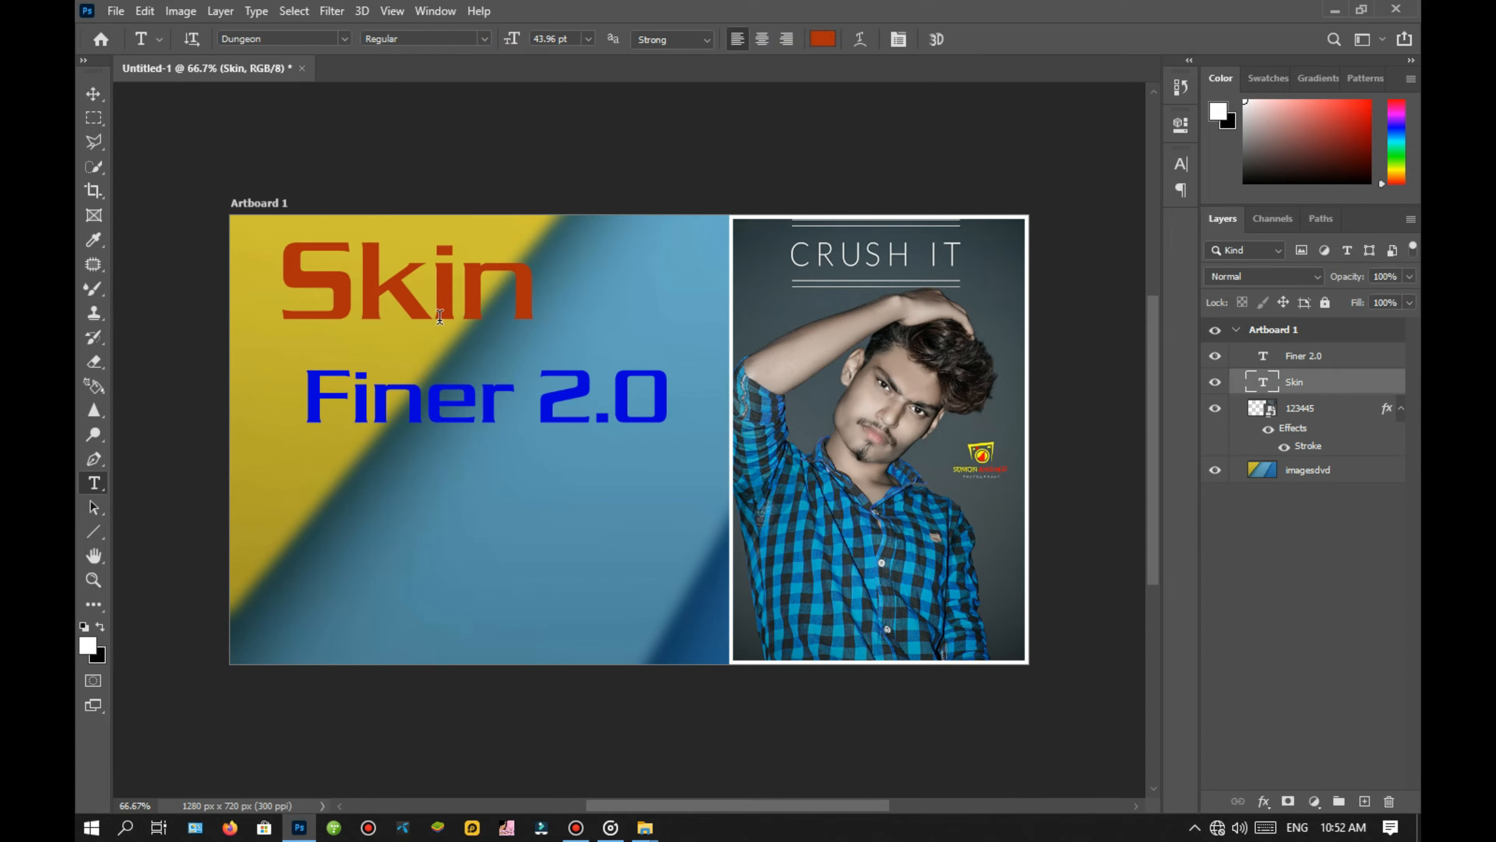
key("ctrl+t")
left_click_drag(457, 305, 482, 320)
left_click(1256, 630)
Add the single-line text "Free Download" in 14 pt orange-red Dungeon below Finer 2.0.
left_click(98, 490)
left_click(312, 489)
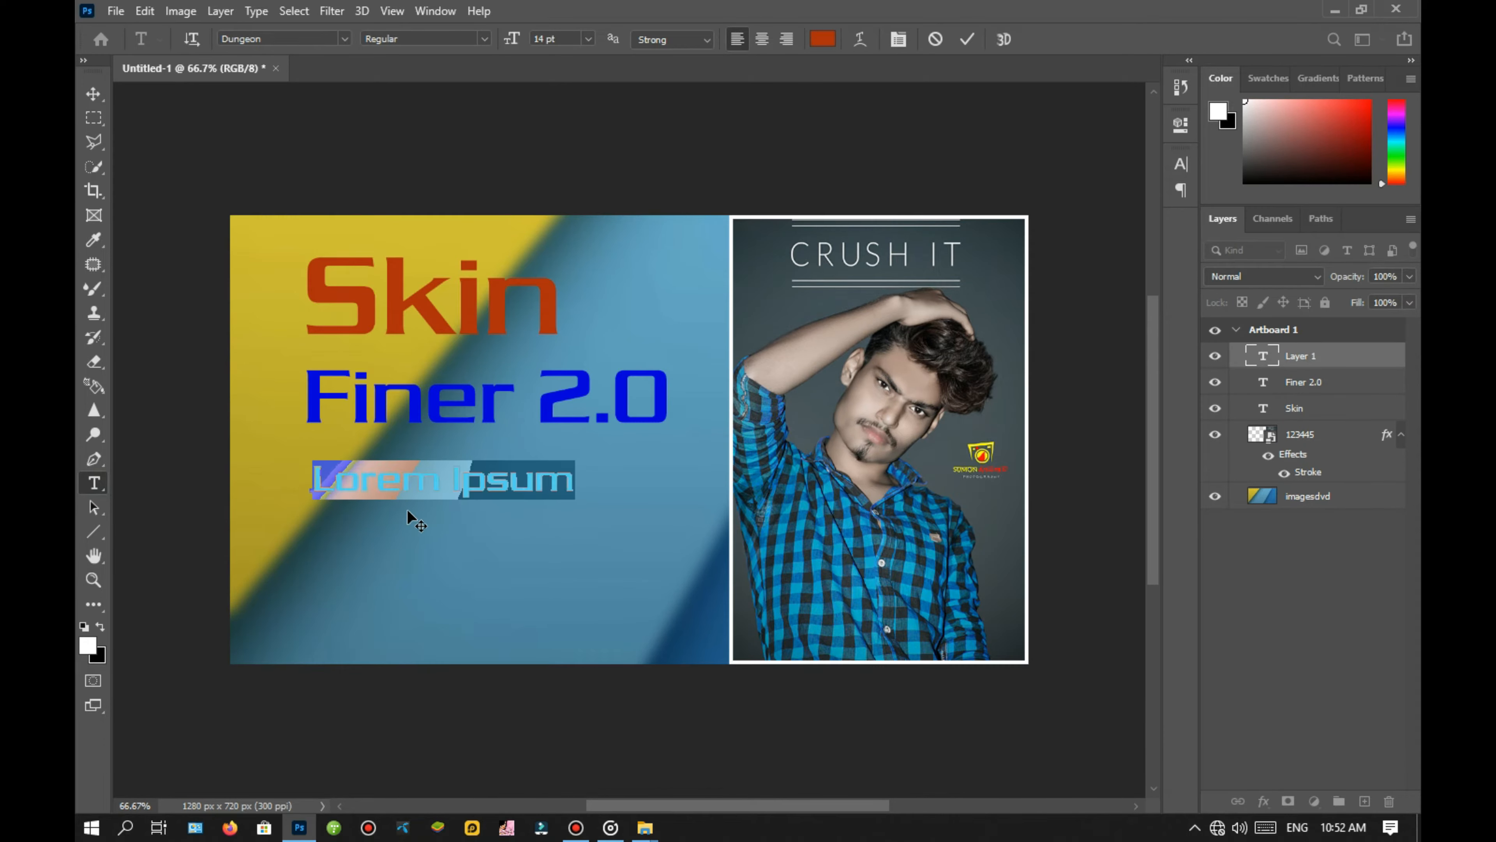
key("BackSpace")
type("Free")
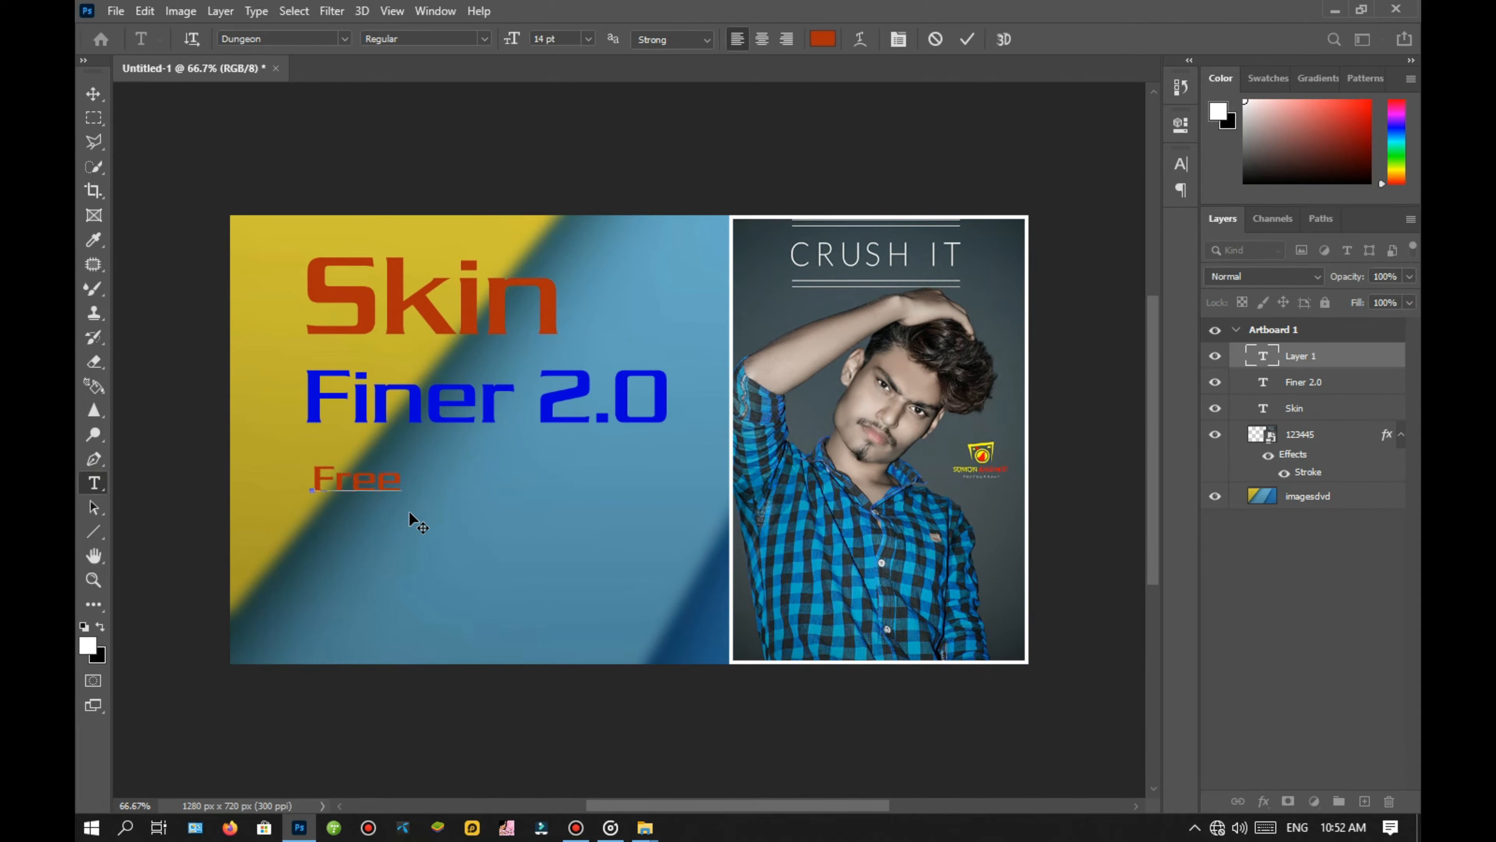
type(" Download")
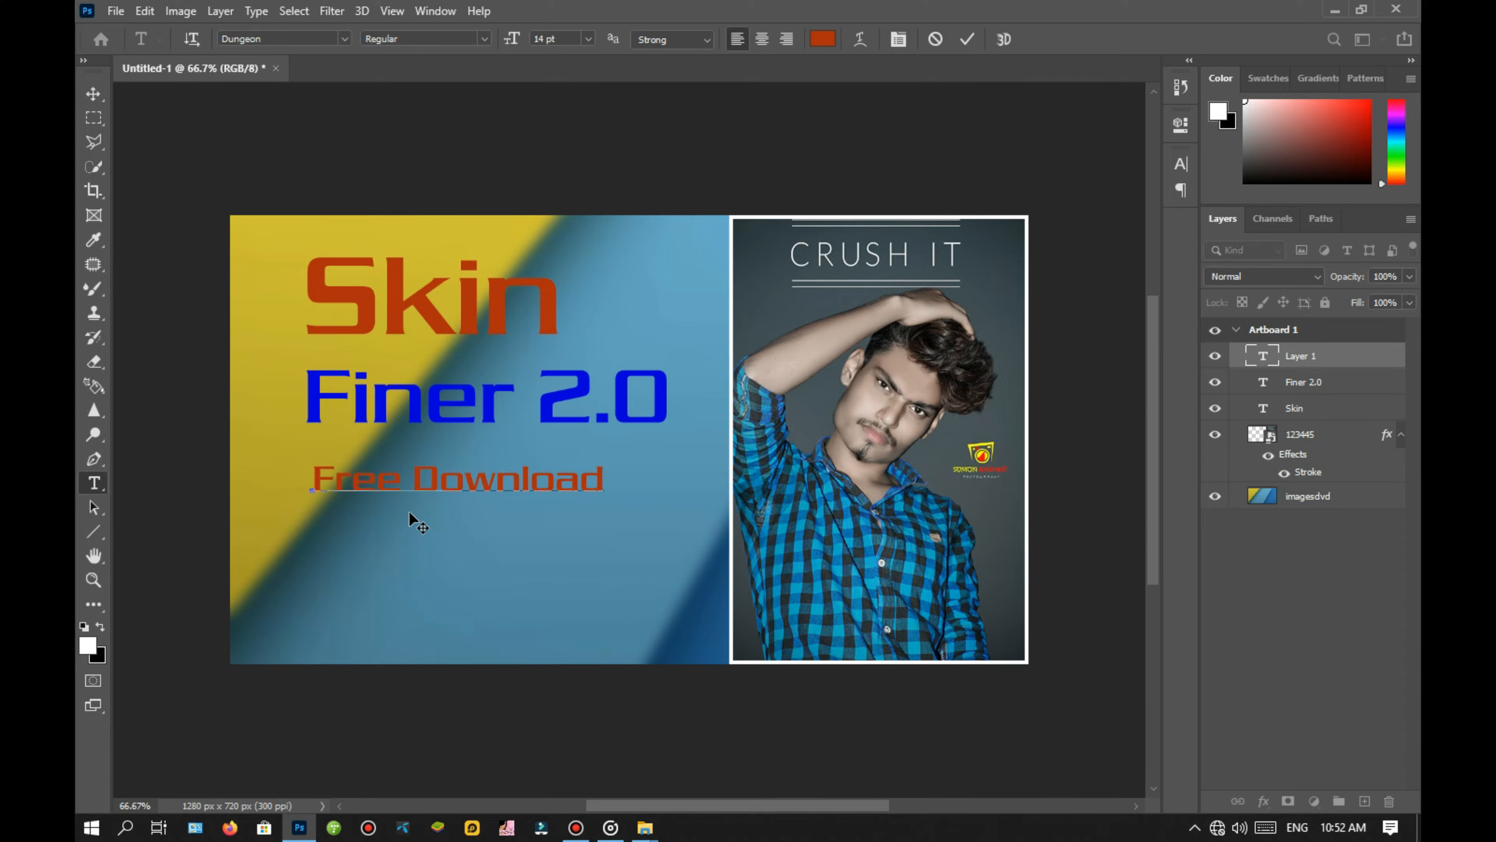
key("Return")
key("BackSpace")
left_click(1276, 612)
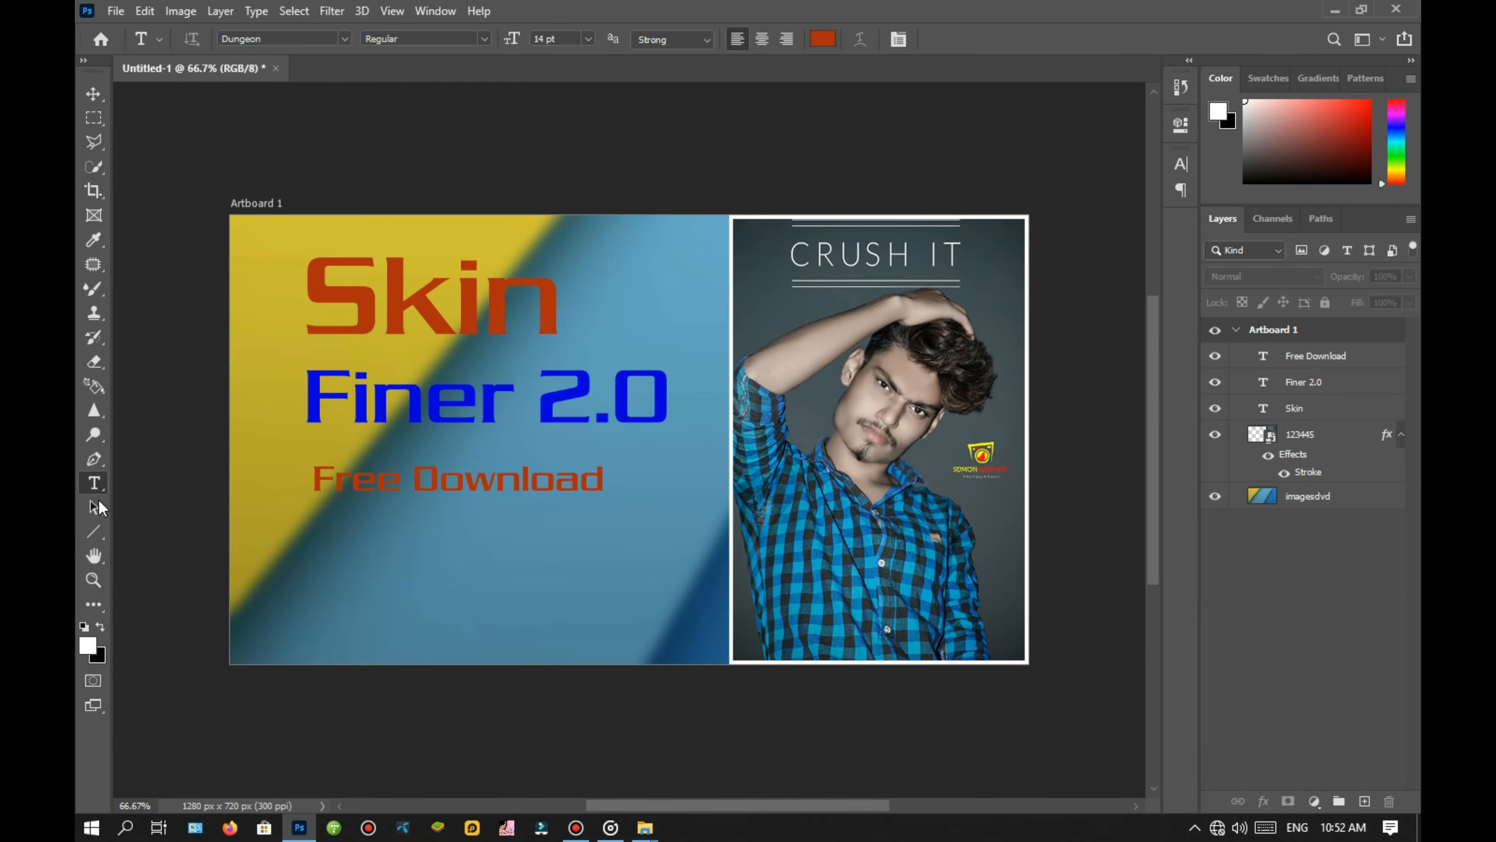
Add a separate "&" text below Free Download.
left_click(371, 544)
key("BackSpace")
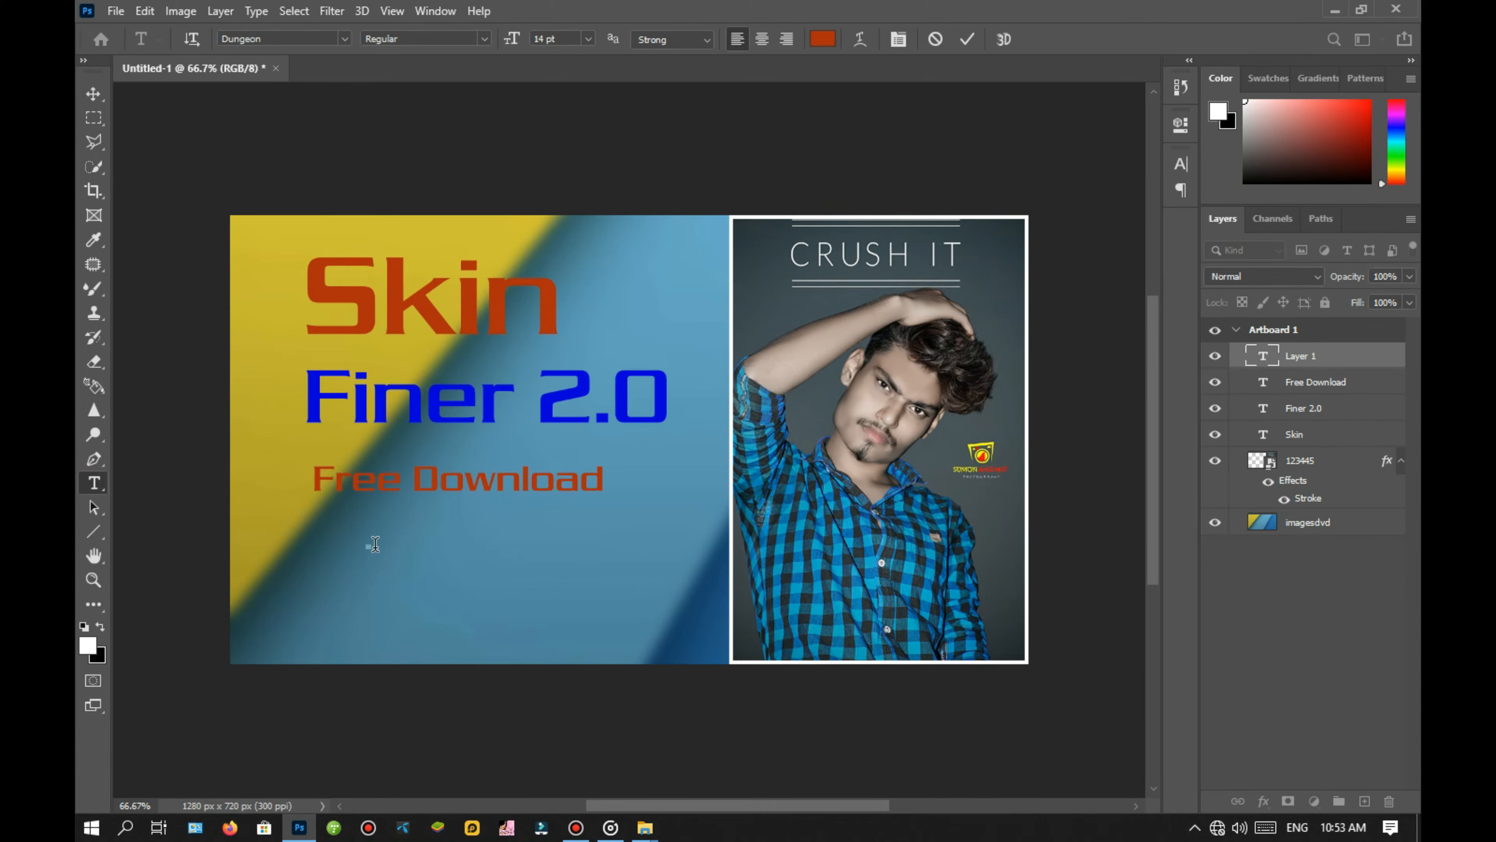
type("%")
type("&")
left_click(1309, 669)
Add the separate single-line text "Crack" in 14 pt orange-red Dungeon near the artboard's lower edge, below the "&".
left_click(416, 630)
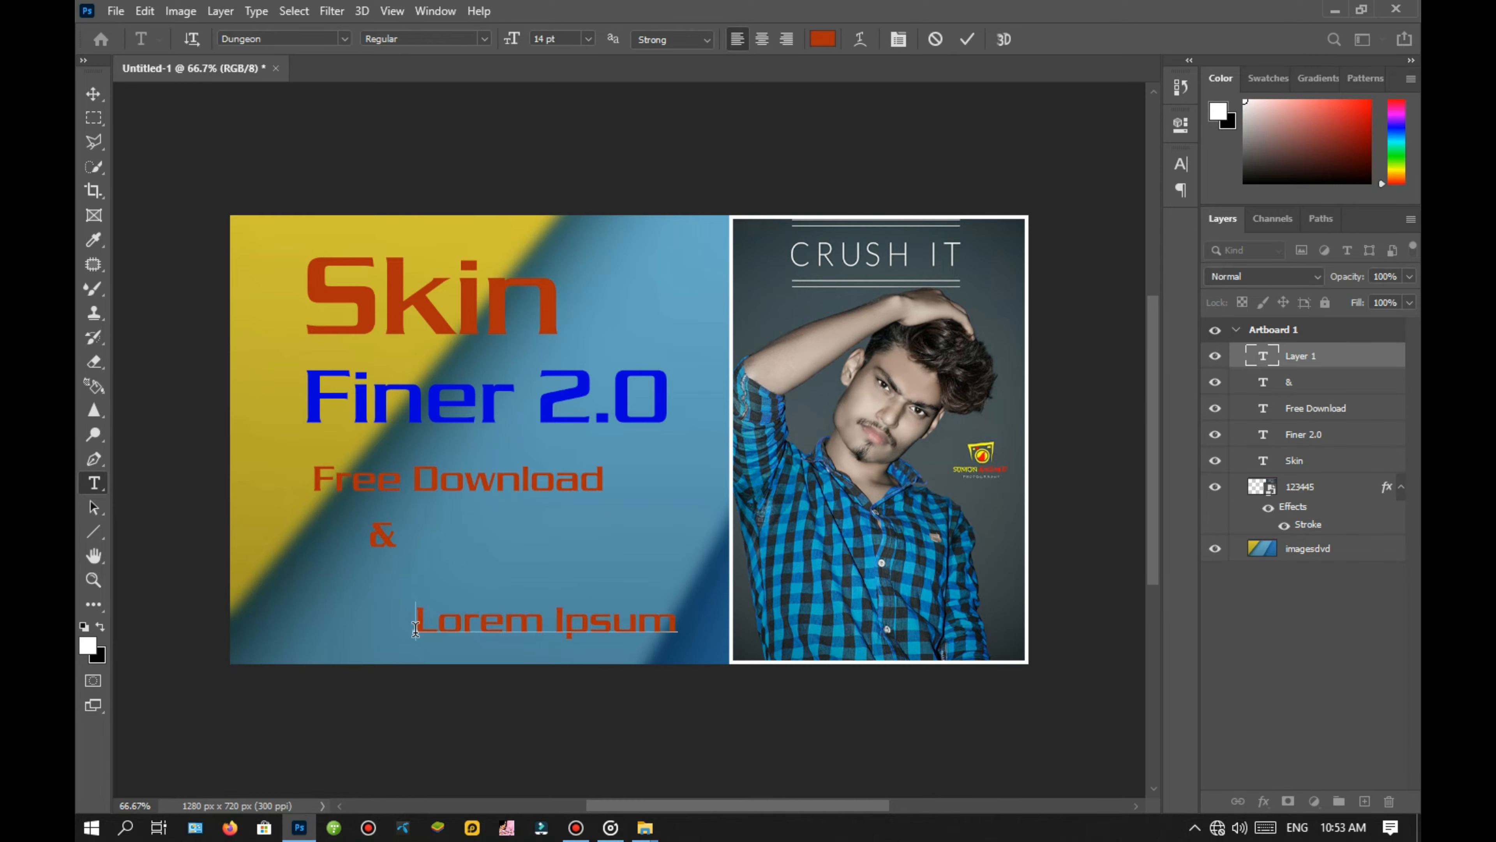
key("BackSpace")
type("Crack")
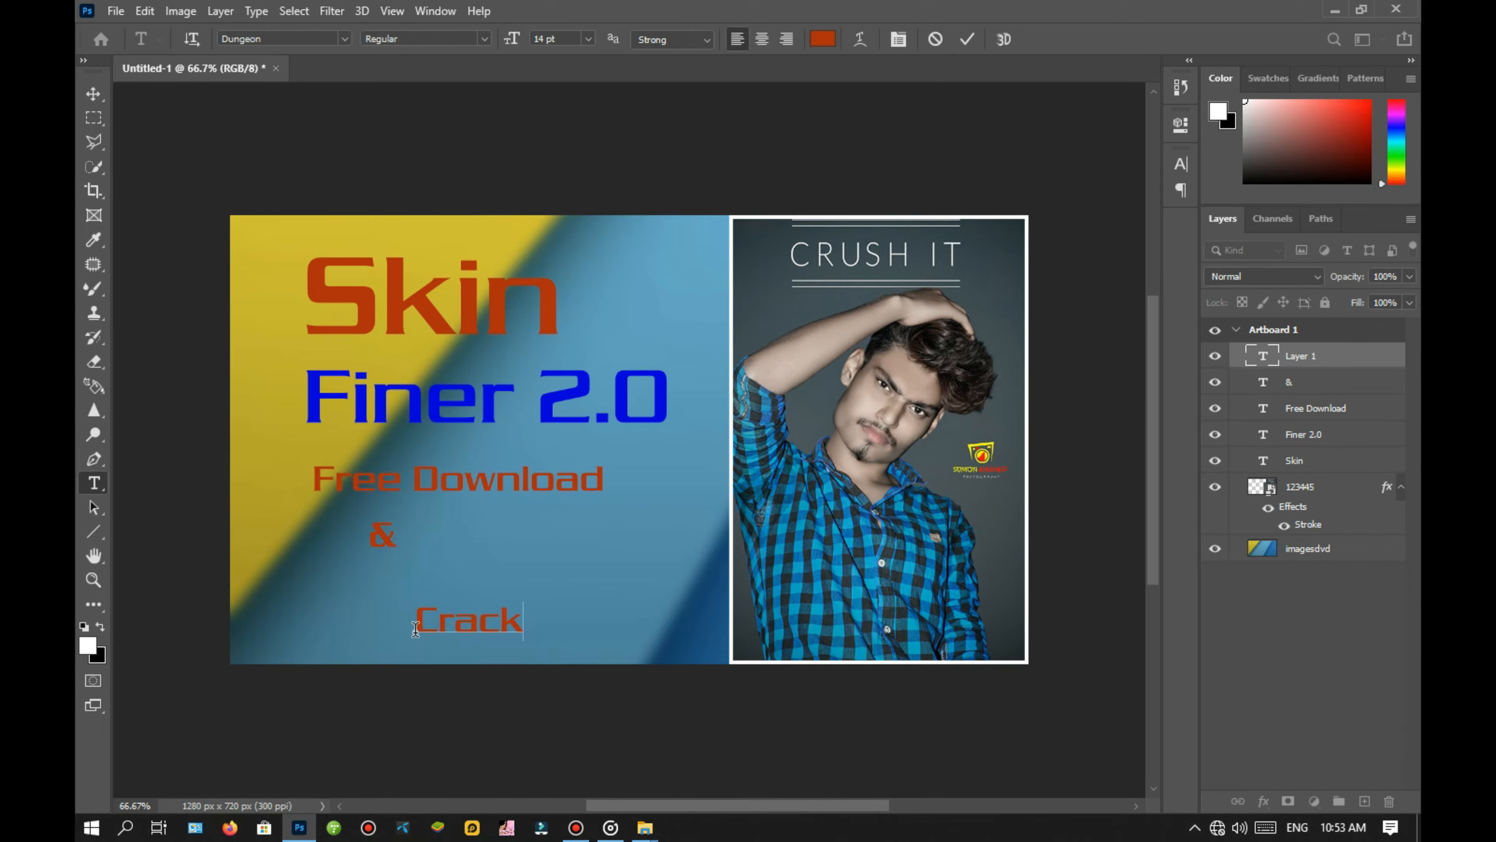
left_click(1365, 678)
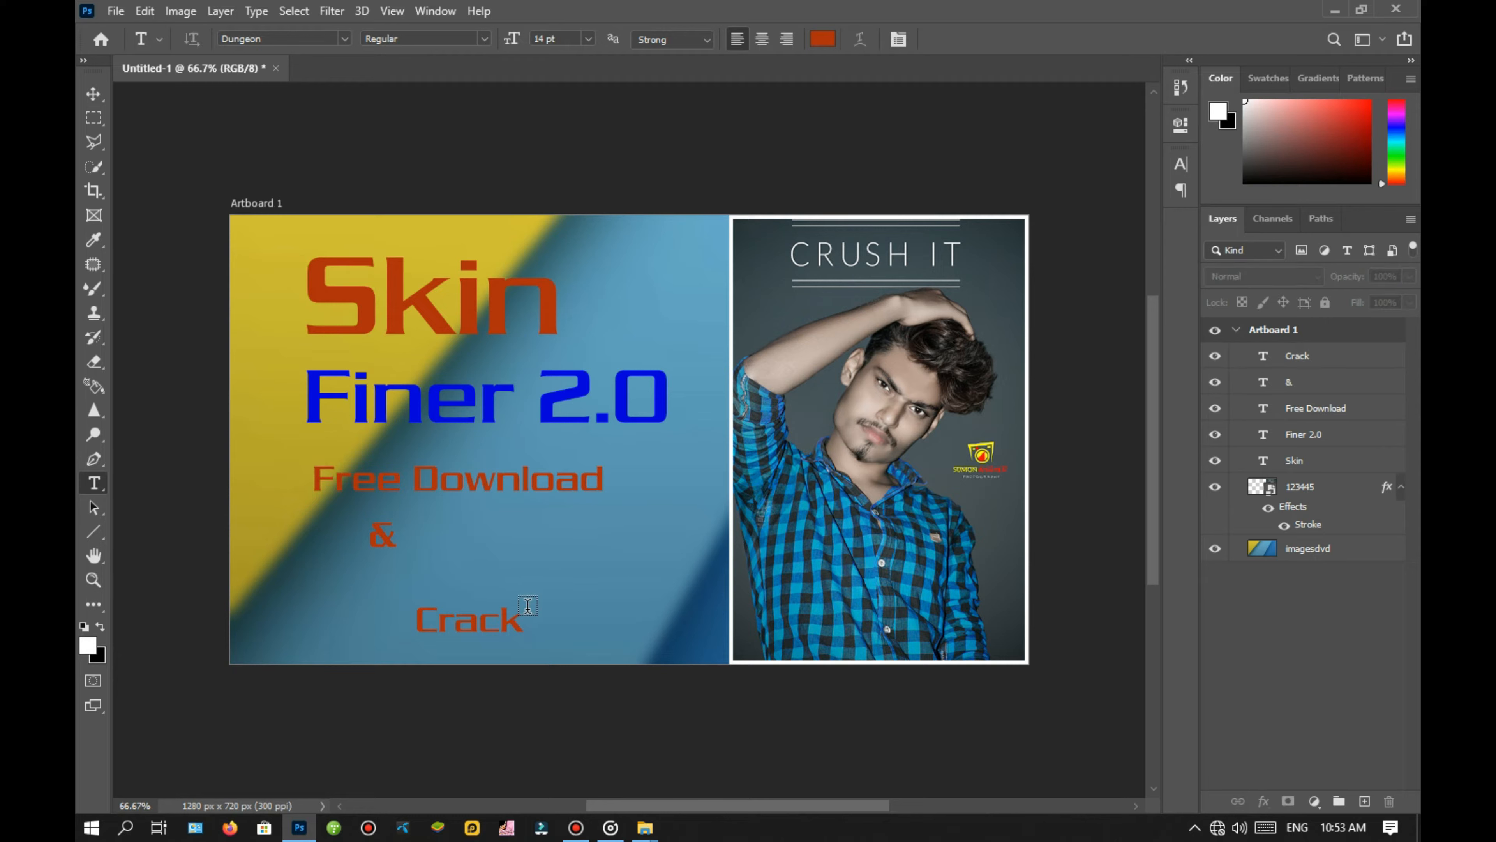
Move the Free Download text up and right so it sits centred closely below Finer 2.0.
left_click(1345, 362)
left_click(1319, 388)
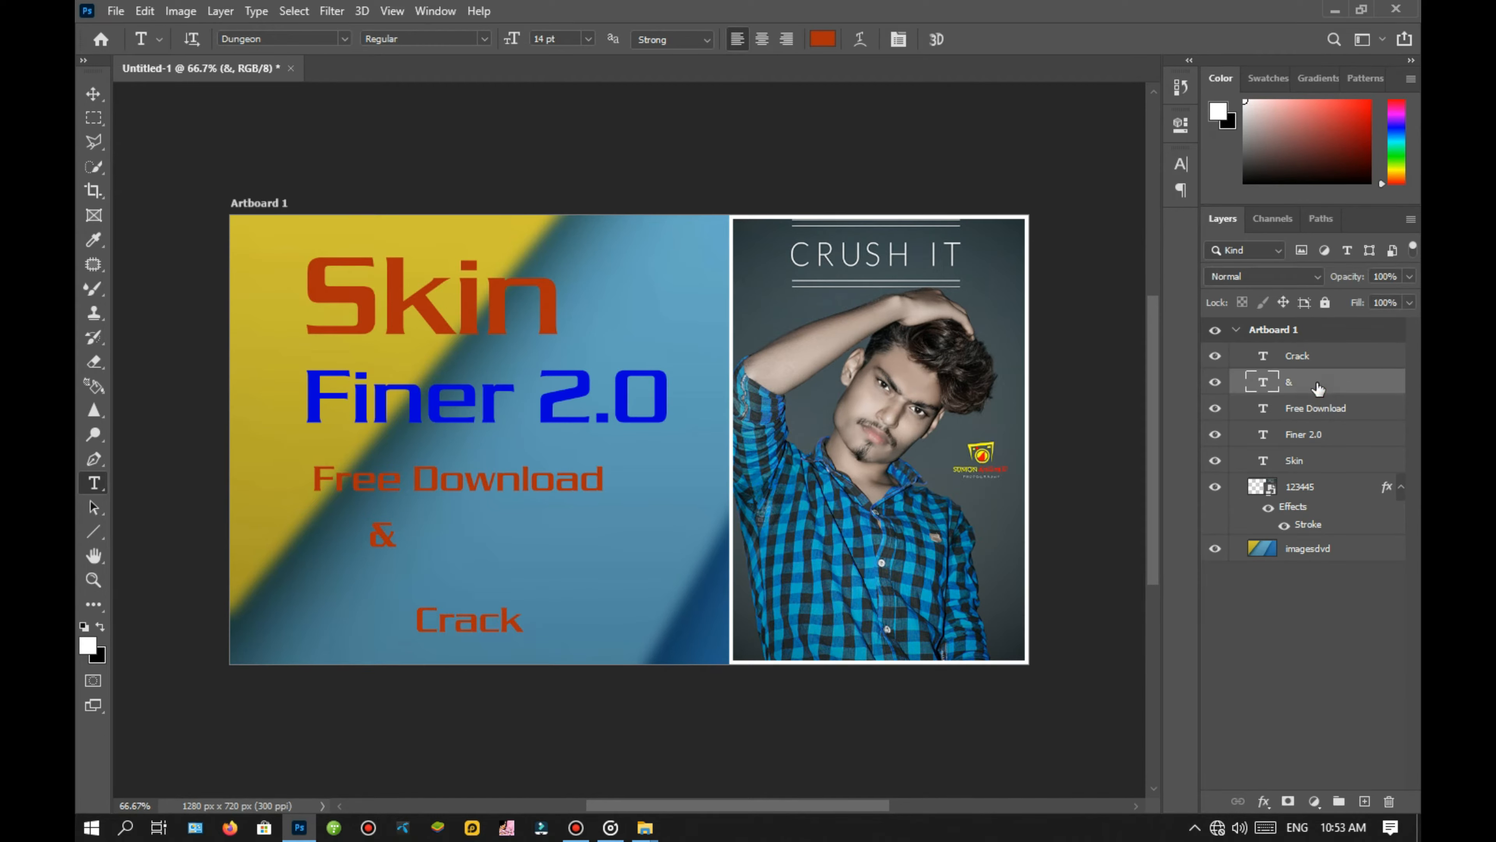
left_click(1319, 413)
key("ctrl+t")
left_click_drag(539, 482, 577, 460)
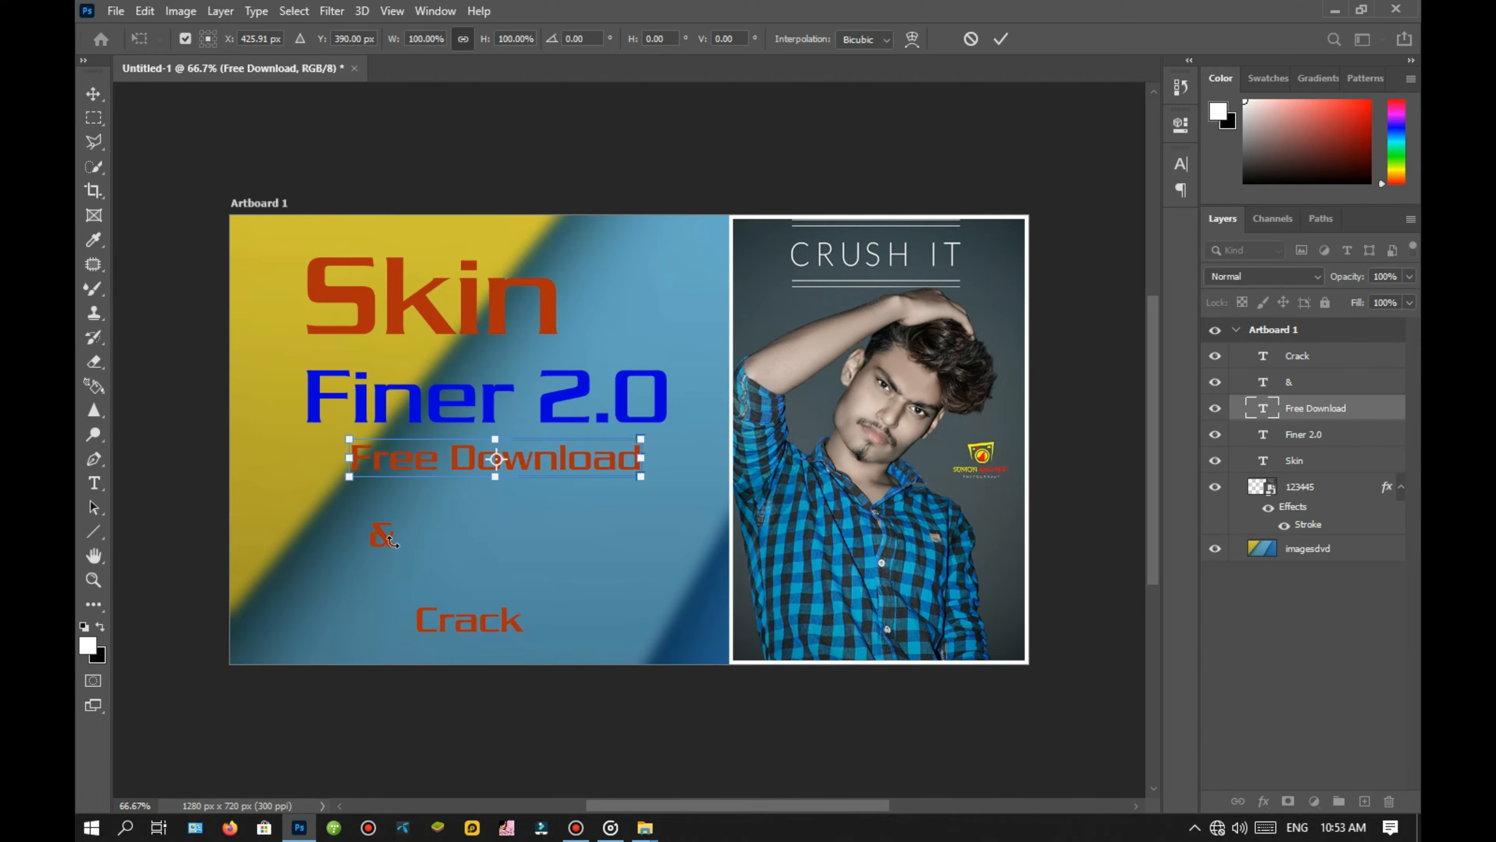
Move the "&" text centrally under Free Download and place the Crack text closely beneath it.
left_click(1309, 374)
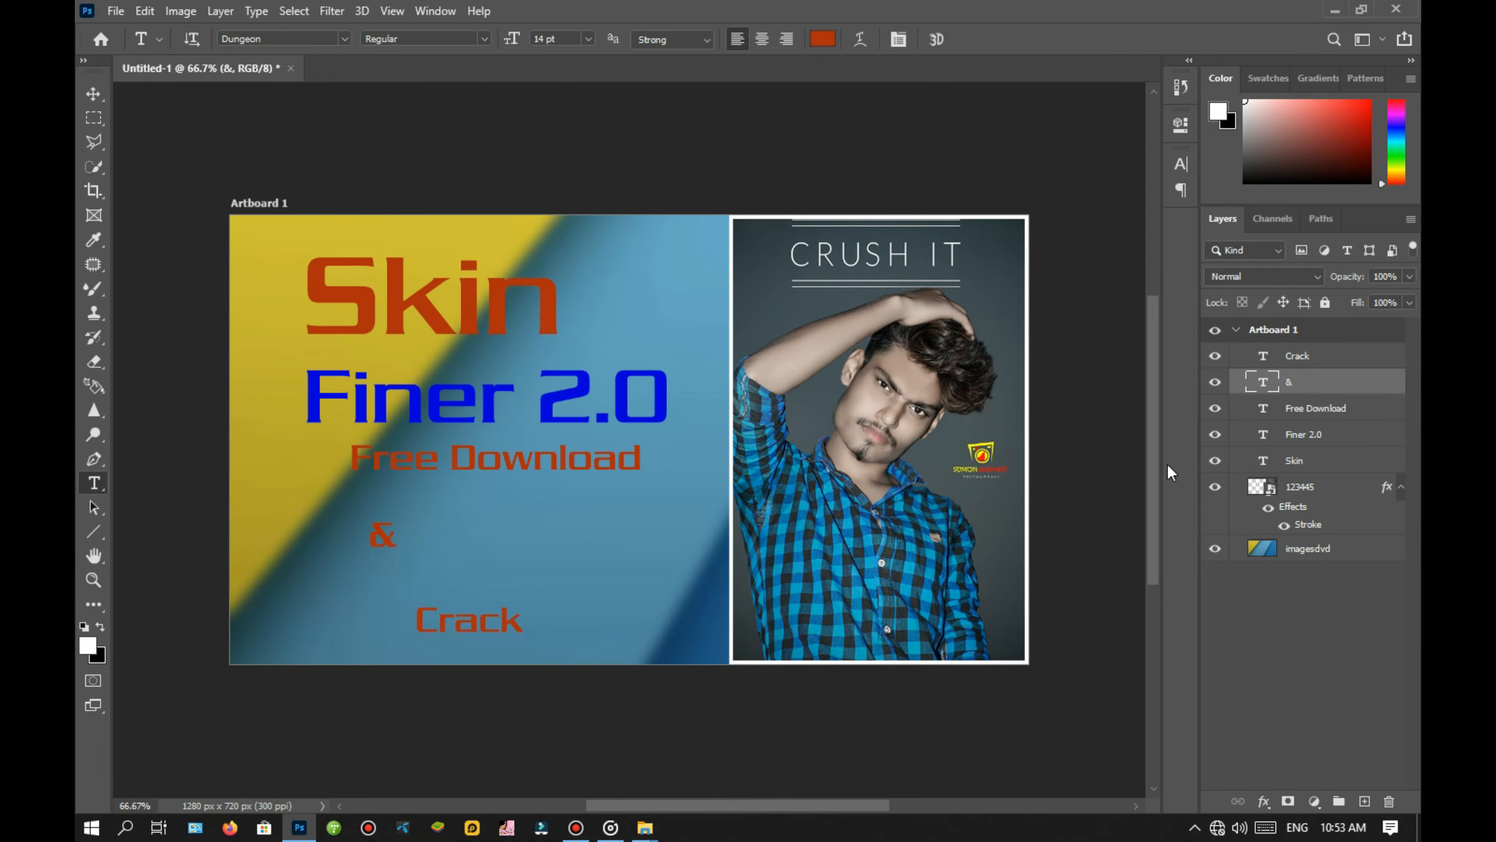
key("ctrl+t")
left_click_drag(390, 546, 484, 503)
left_click(1298, 357)
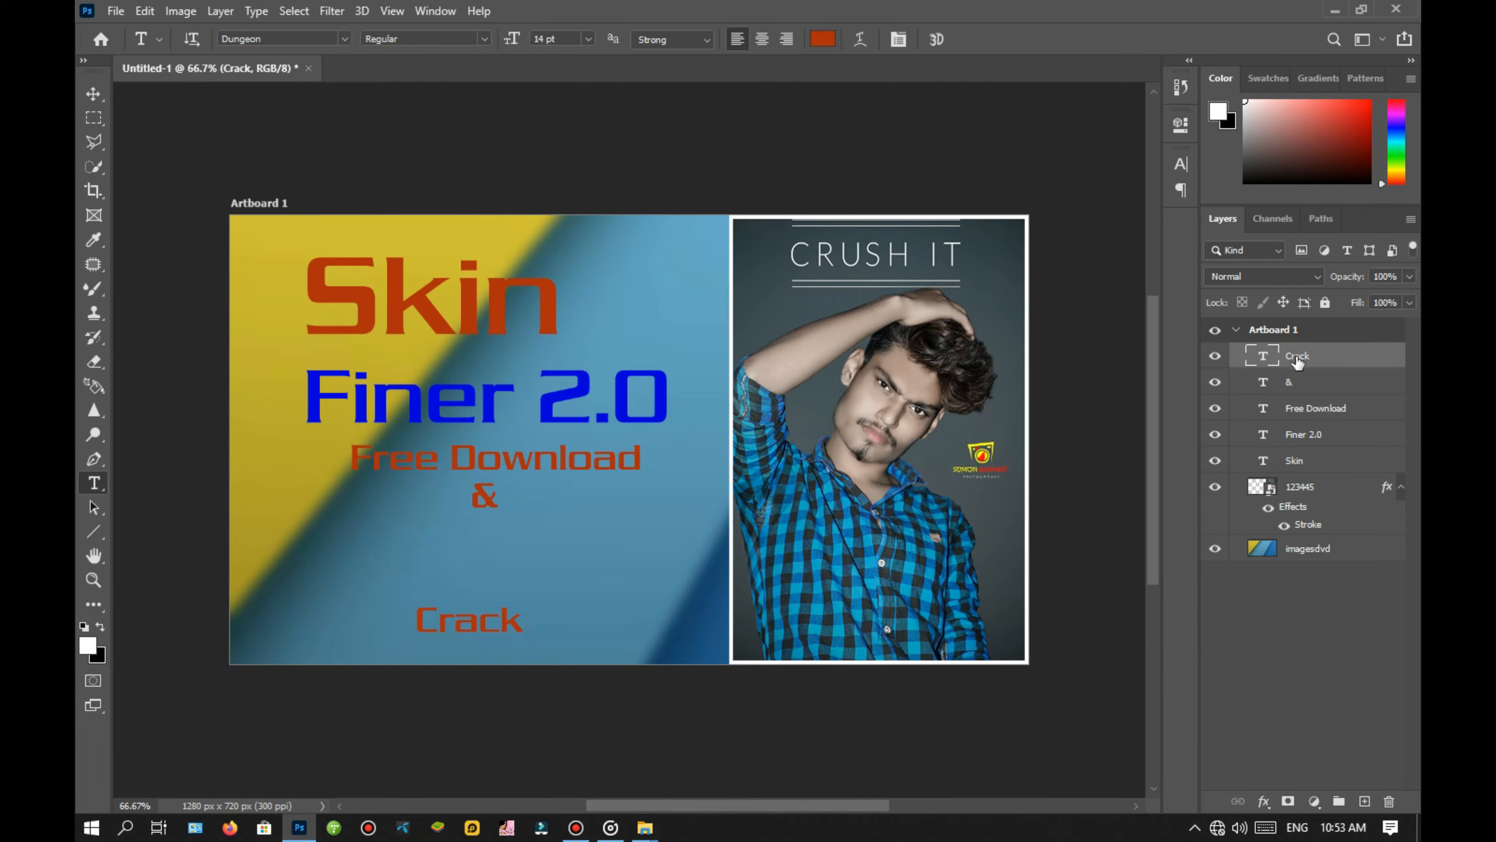
key("ctrl+t")
left_click_drag(502, 621, 512, 530)
left_click(1300, 659)
Add the separate single-line text "2022" in 14 pt orange-red Dungeon below Crack.
key("t")
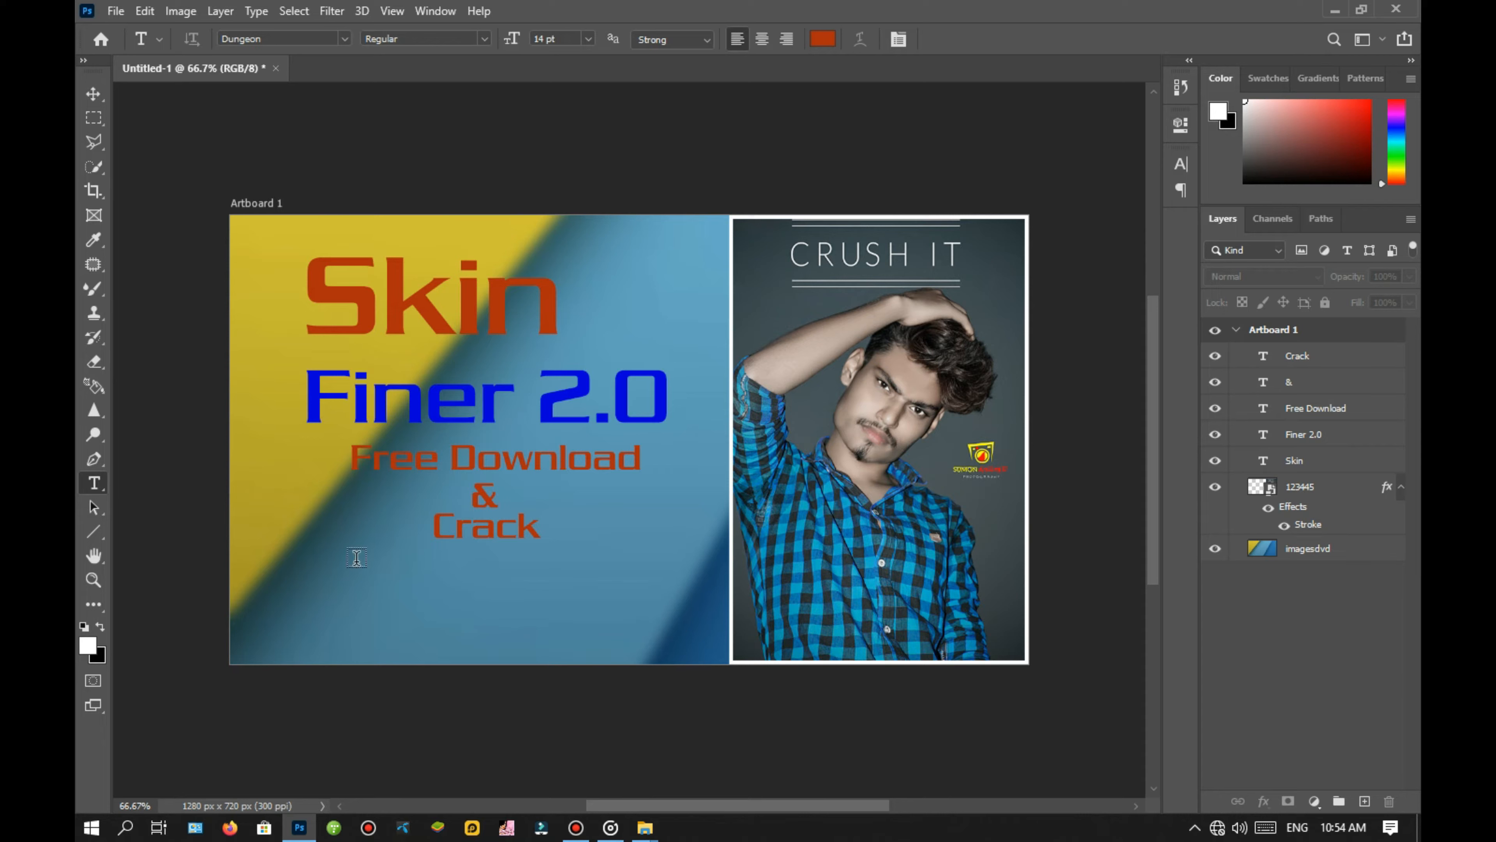
left_click(383, 595)
key("BackSpace")
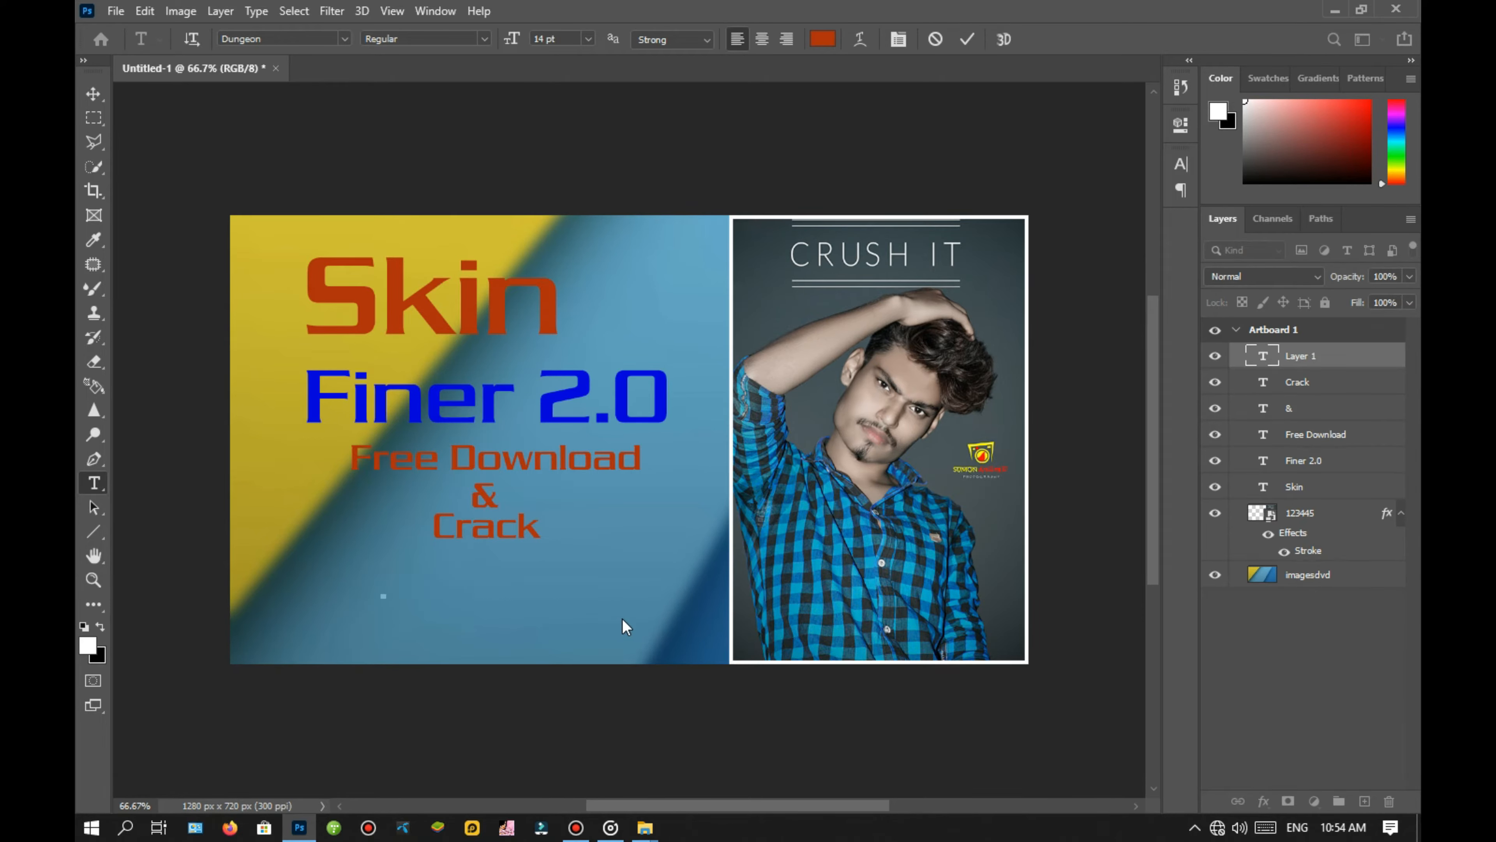
type("2022")
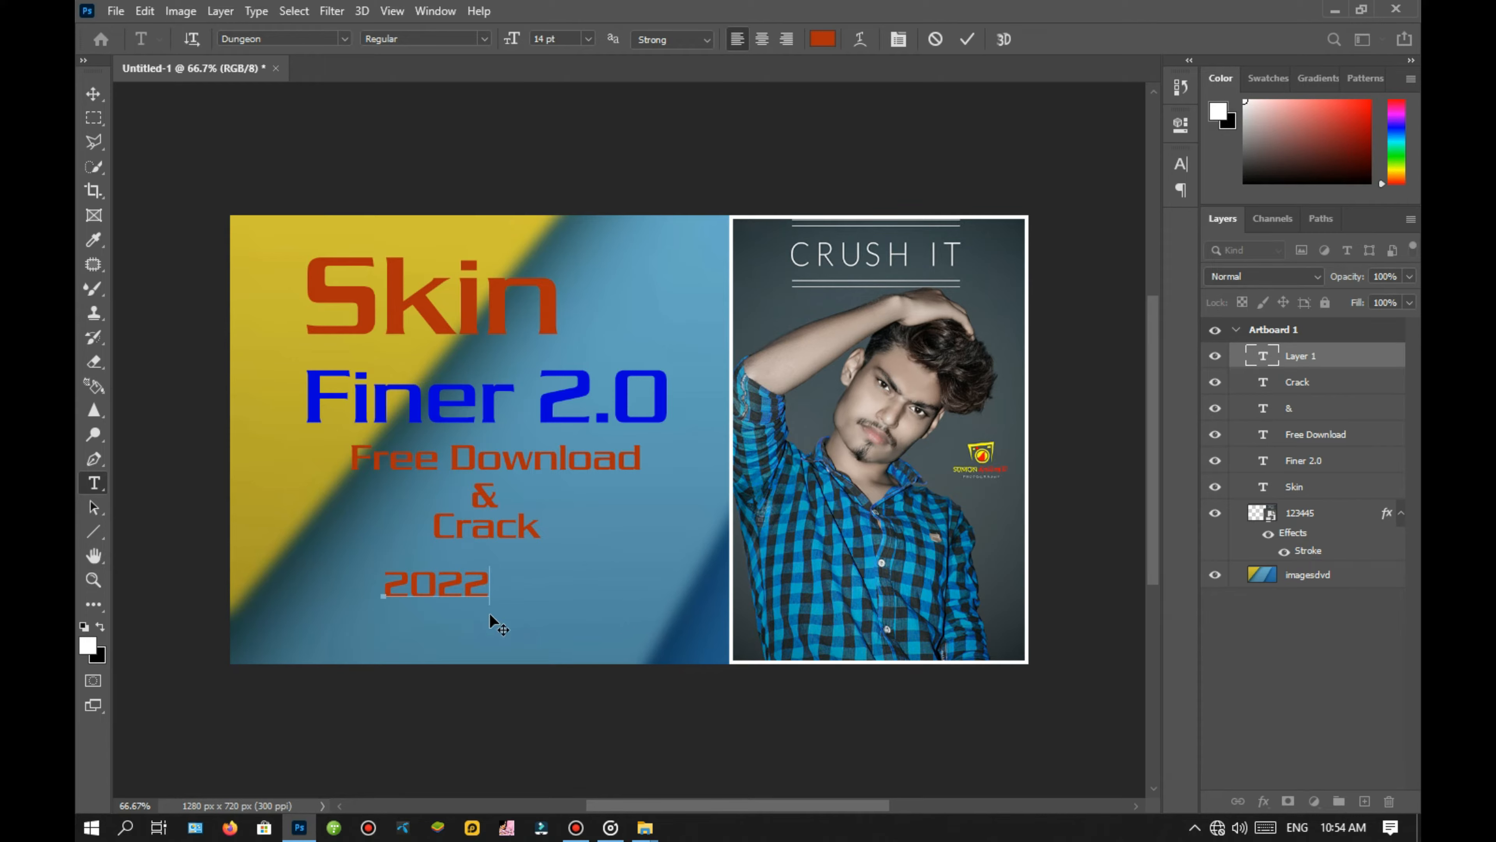
left_click(665, 531)
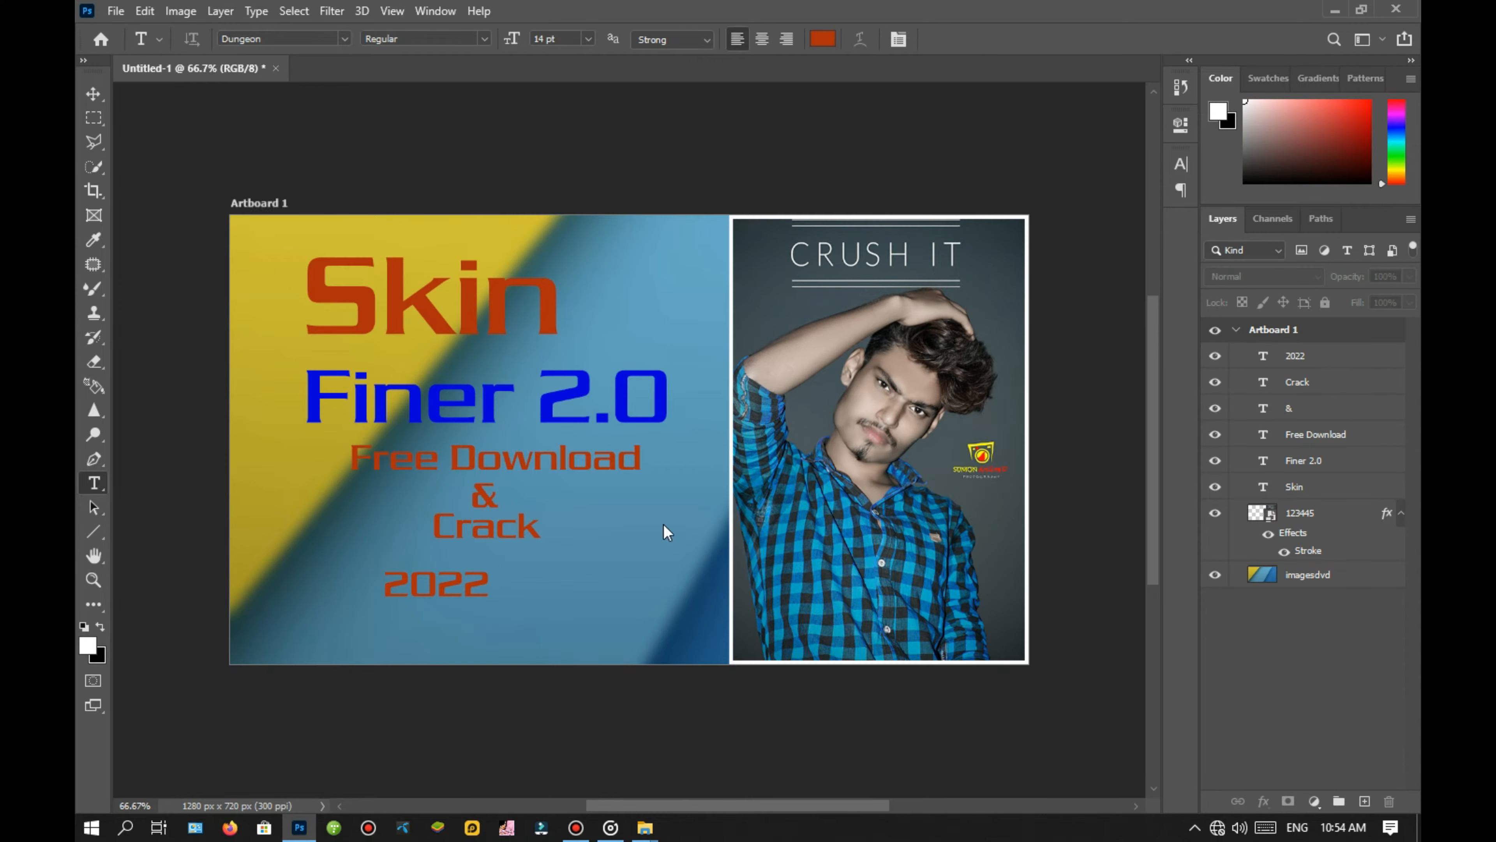
Enlarge the 2022 text to about 1.6 times its size with Free Transform and centre it closely below Crack.
left_click(1304, 358)
key("ctrl+t")
left_click_drag(488, 604, 530, 582)
left_click(1349, 708)
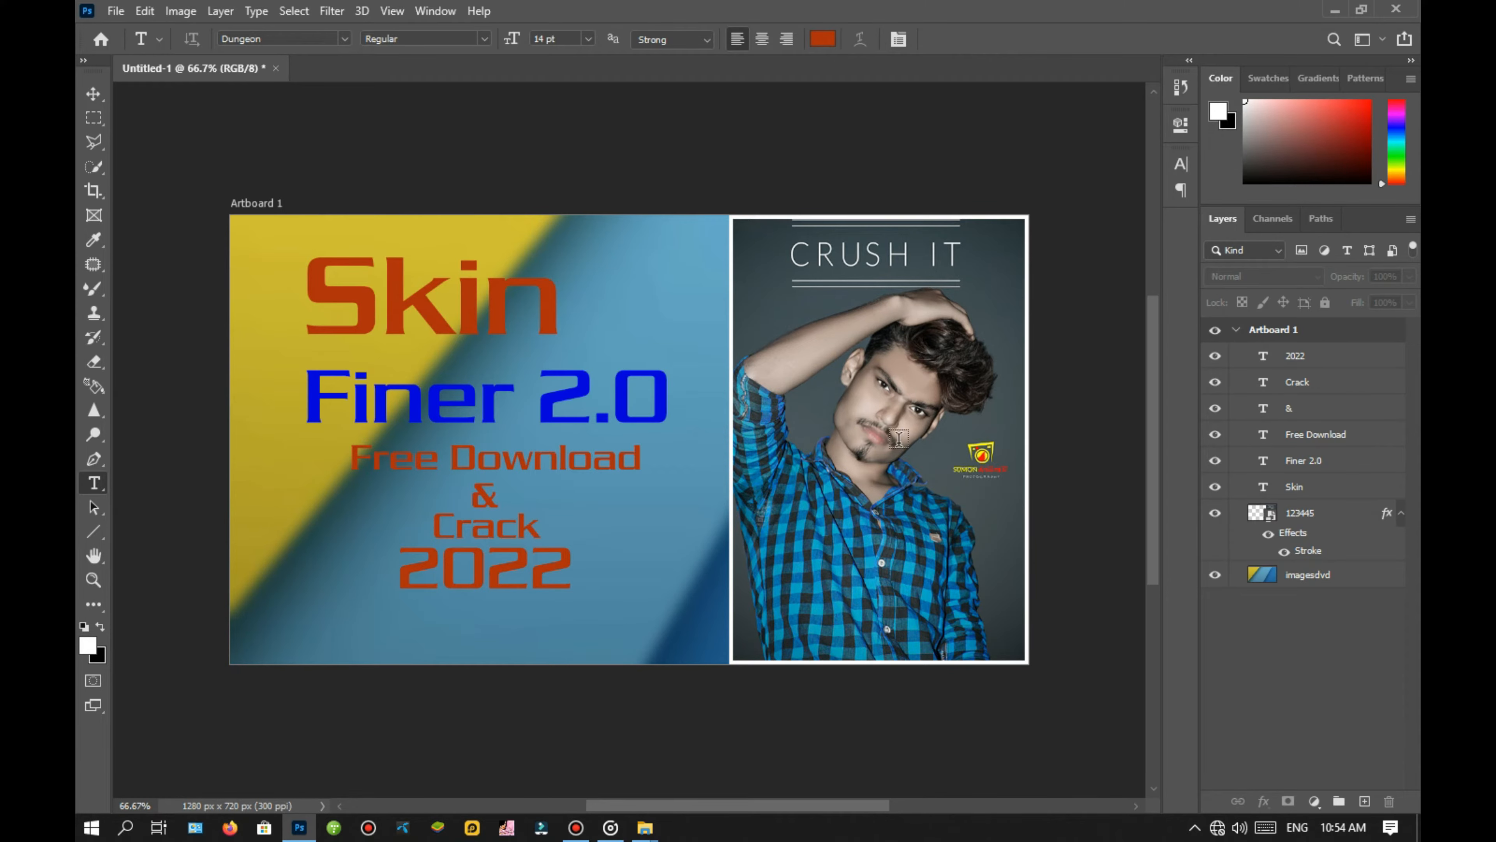
Open the layer style settings of the Skin text and give it a drop shadow.
left_click(1305, 488)
double_click(1320, 488)
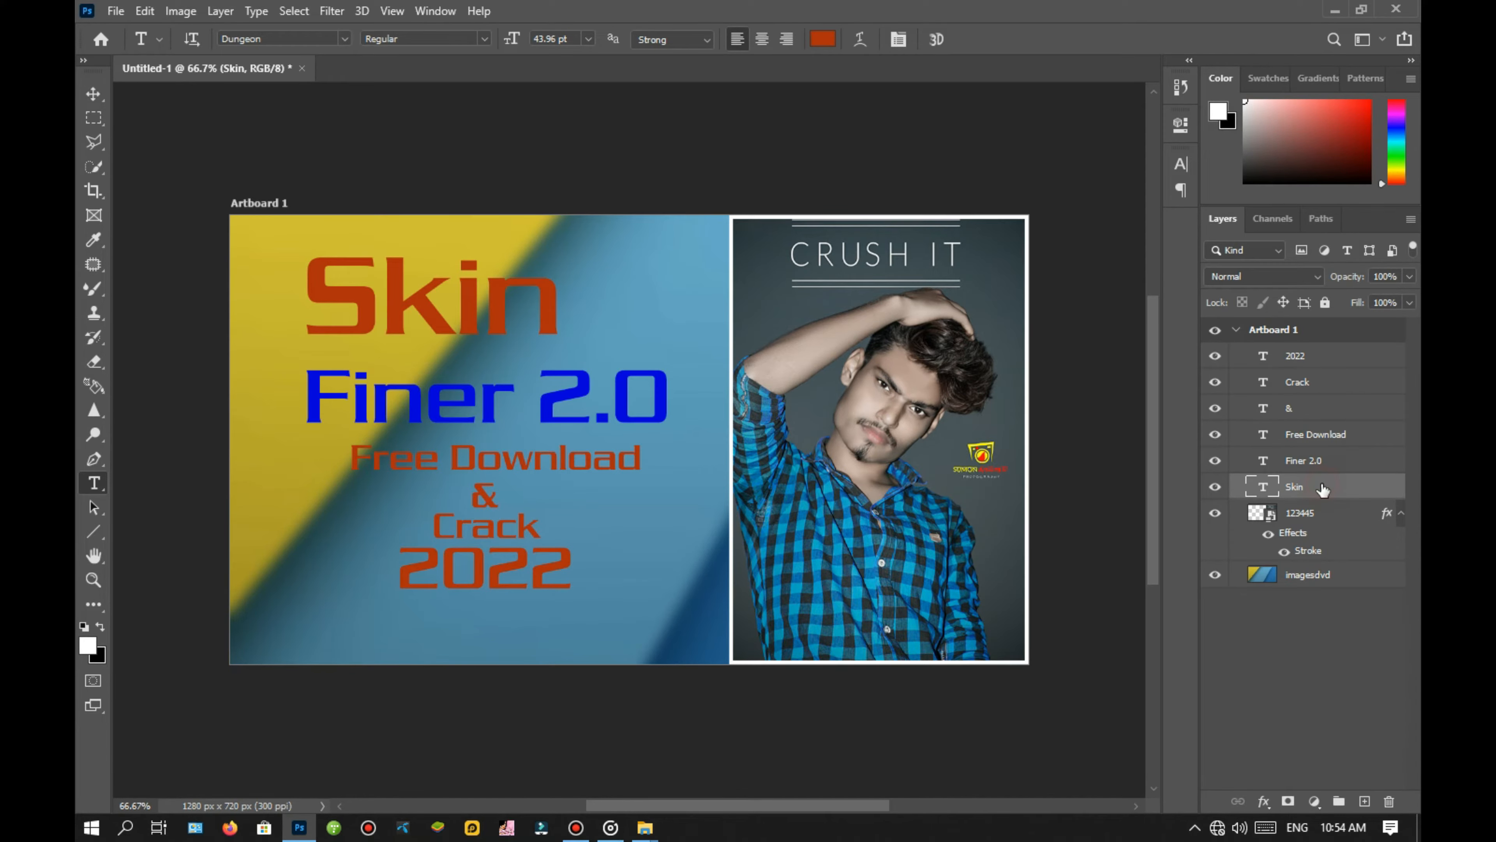
left_click_drag(1063, 360, 1086, 156)
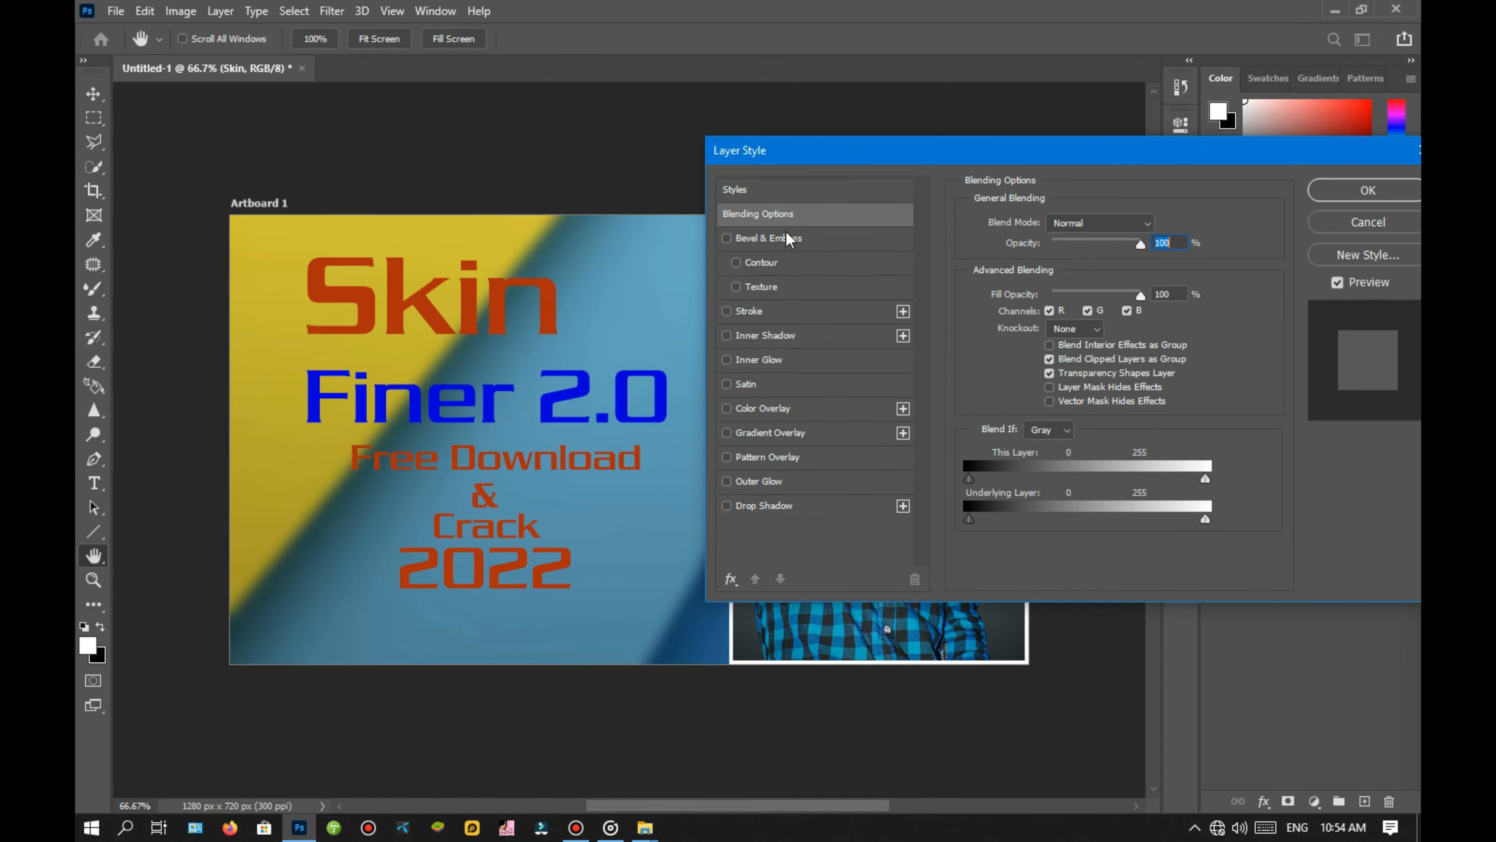
left_click(727, 506)
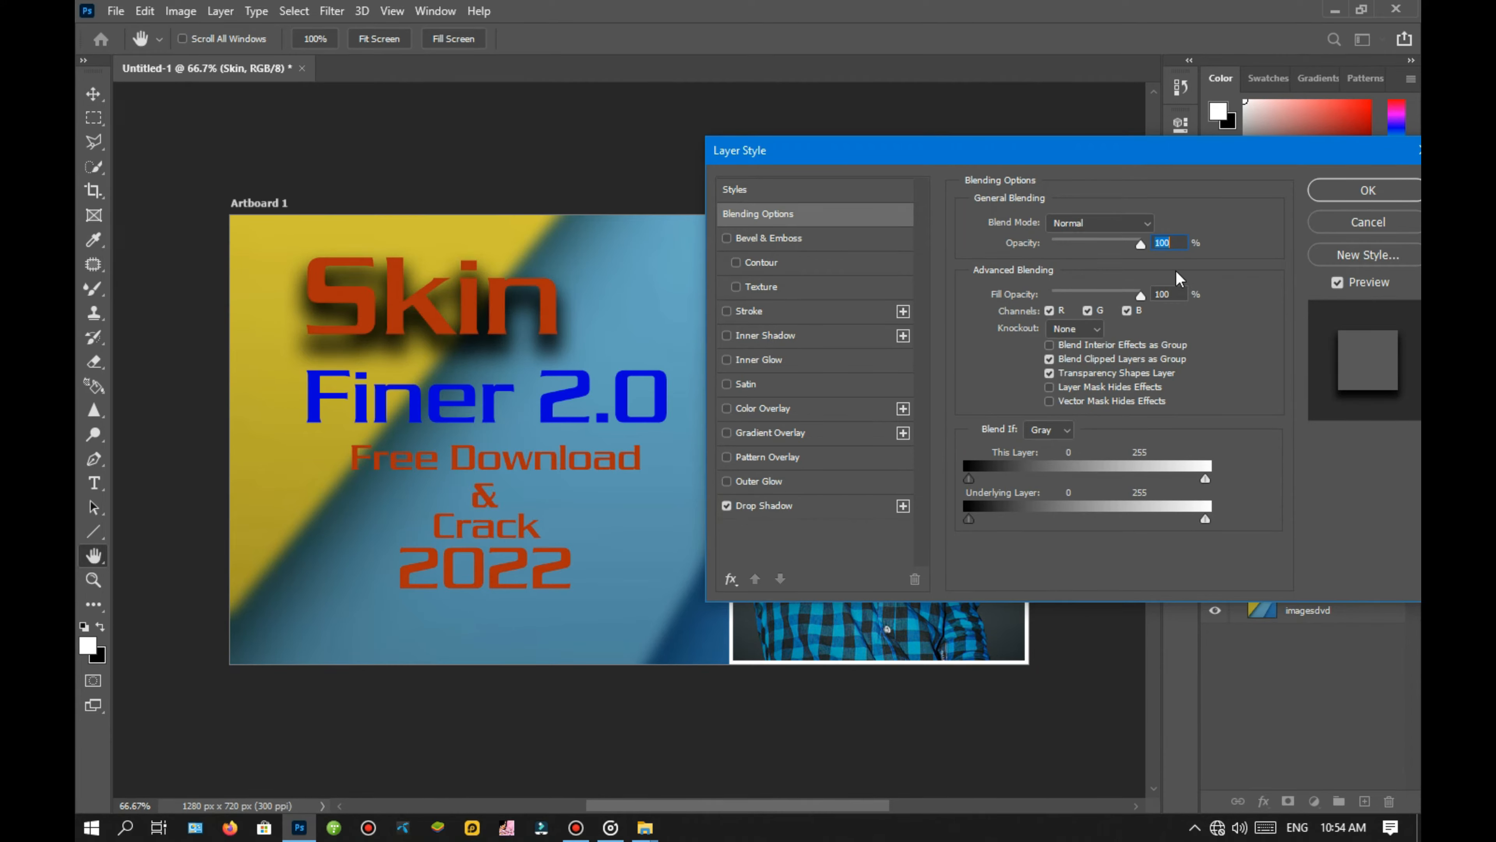
Add a white 5 px stroke to the Skin text, positioned Outside at 63% opacity, and apply the layer style.
left_click(728, 313)
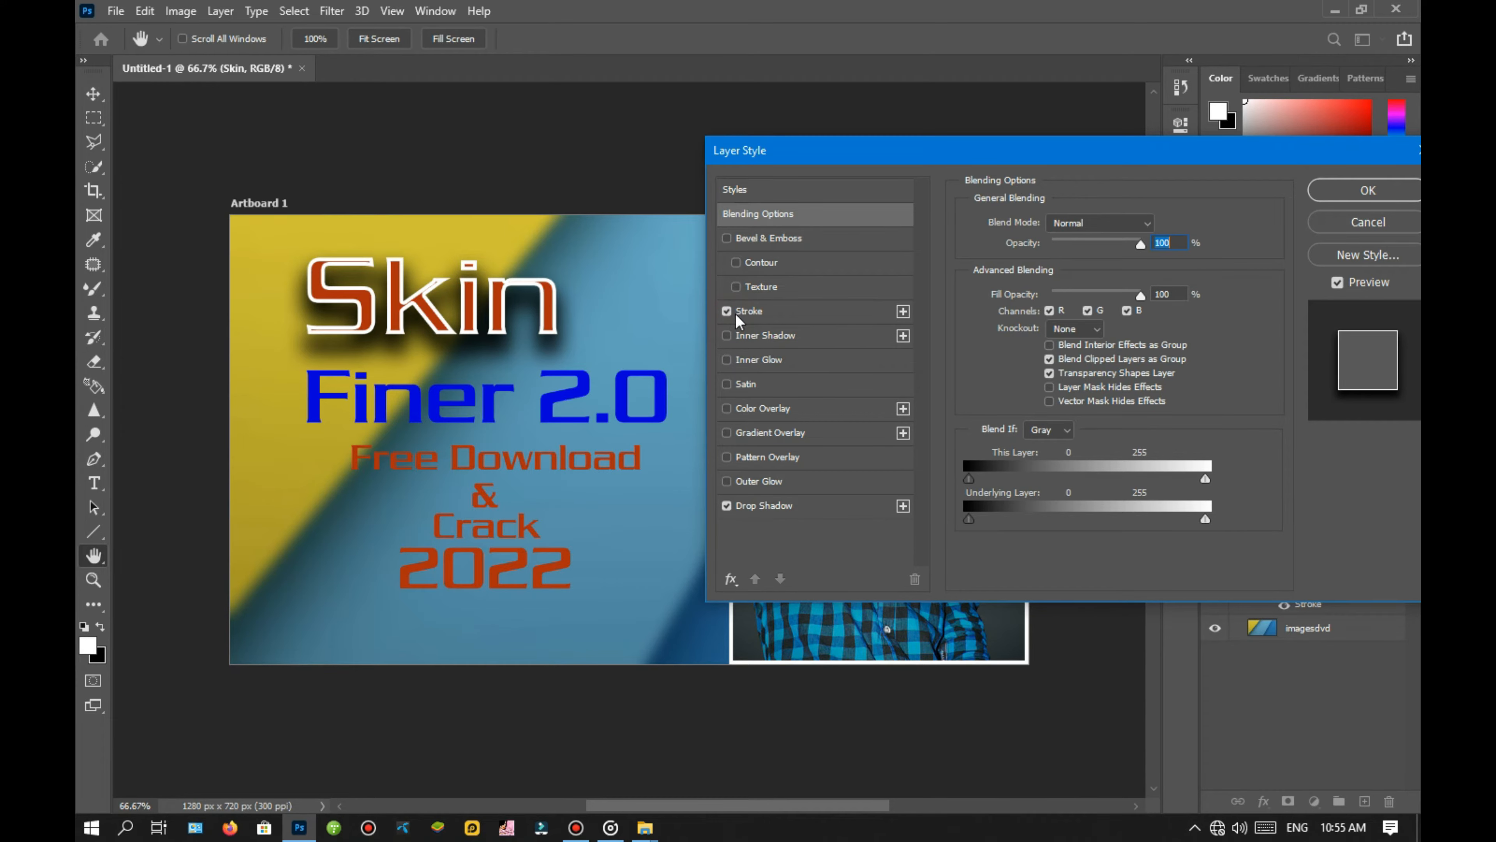
left_click(865, 318)
mouse_move(1040, 230)
left_mouse_down()
mouse_move(1056, 226)
mouse_move(1040, 230)
left_mouse_up()
mouse_move(1090, 288)
left_mouse_down()
mouse_move(1124, 292)
mouse_move(1090, 291)
left_mouse_up()
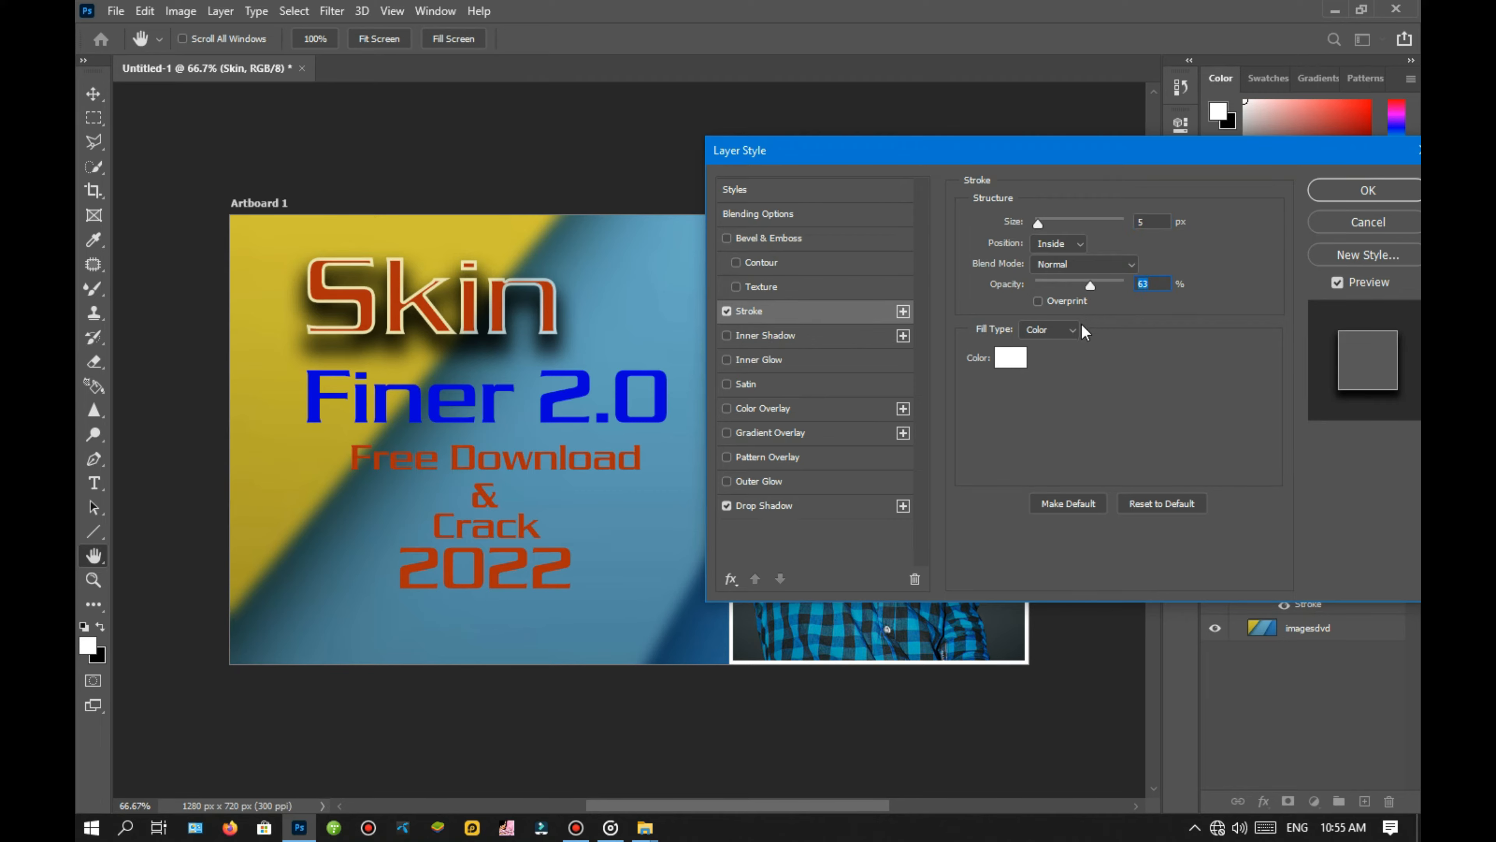
left_click(1067, 245)
left_click(1078, 258)
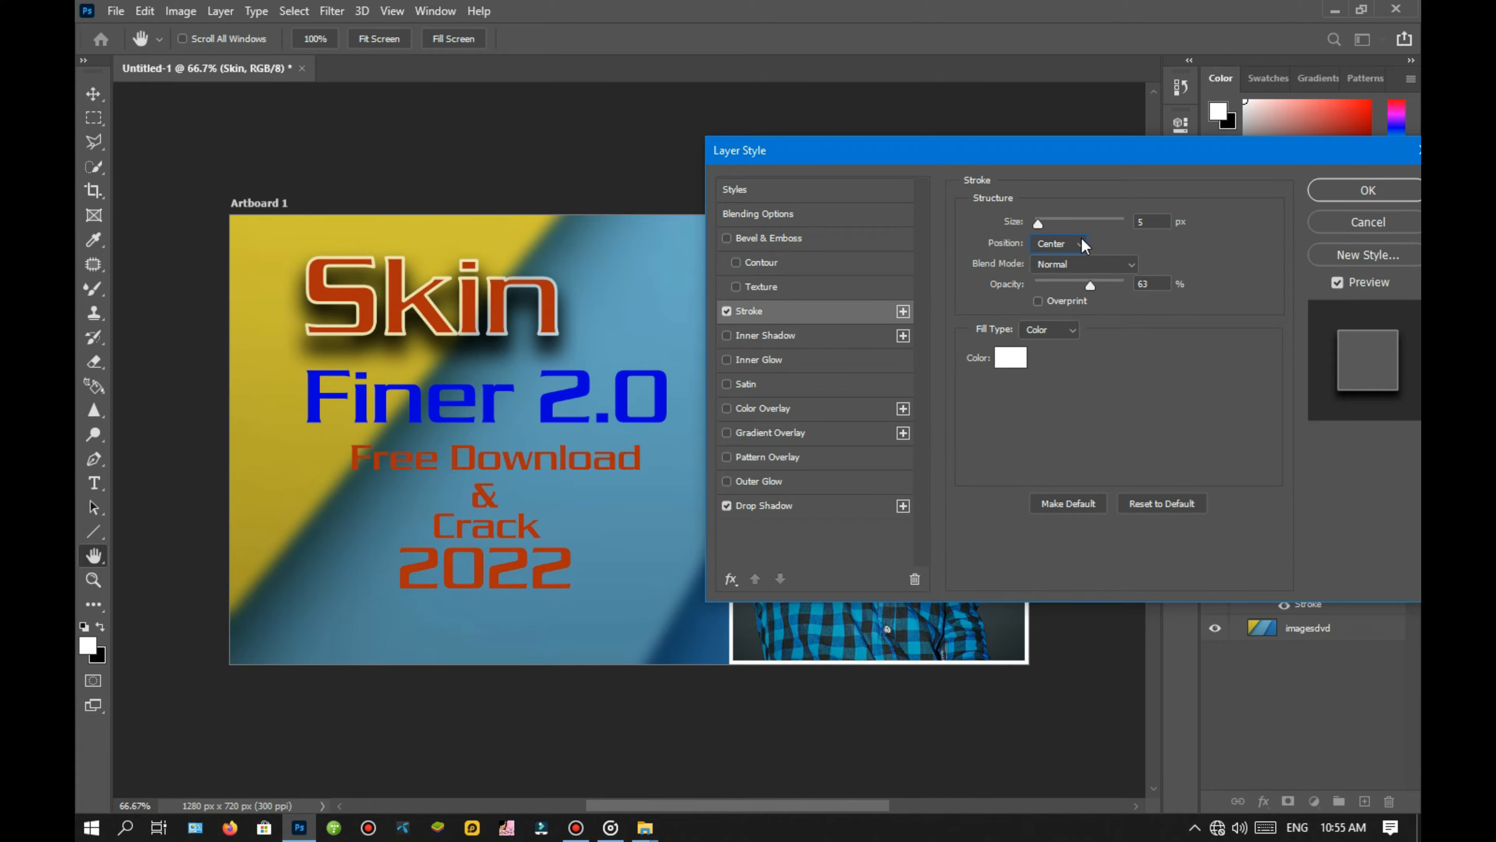
left_click(1083, 245)
left_click(1081, 258)
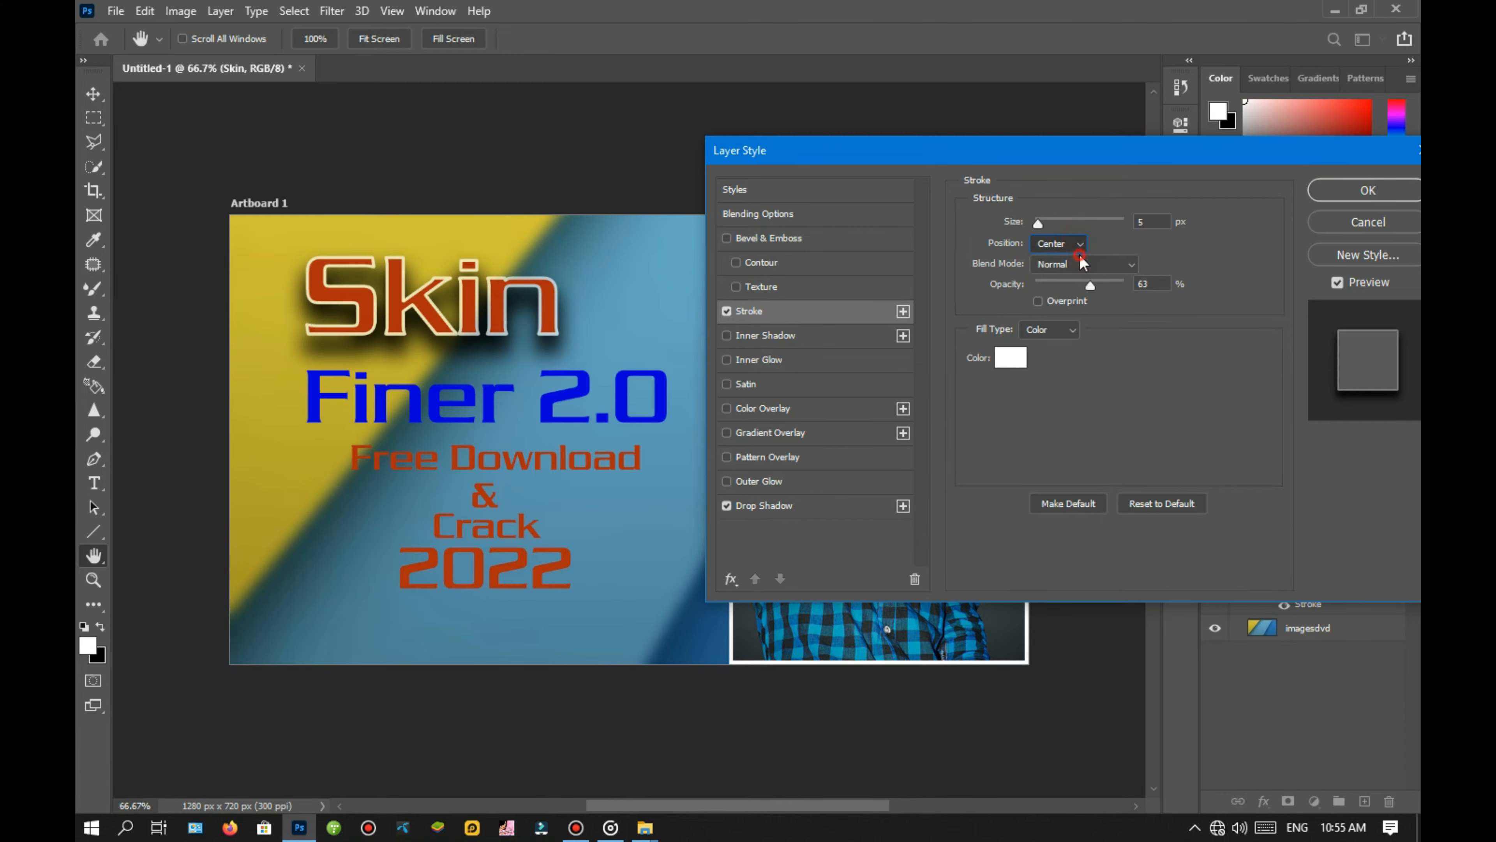
left_click(1355, 197)
Give the Finer 2.0 text a drop shadow and a white 5 px outside stroke at 46% opacity.
left_click(1306, 462)
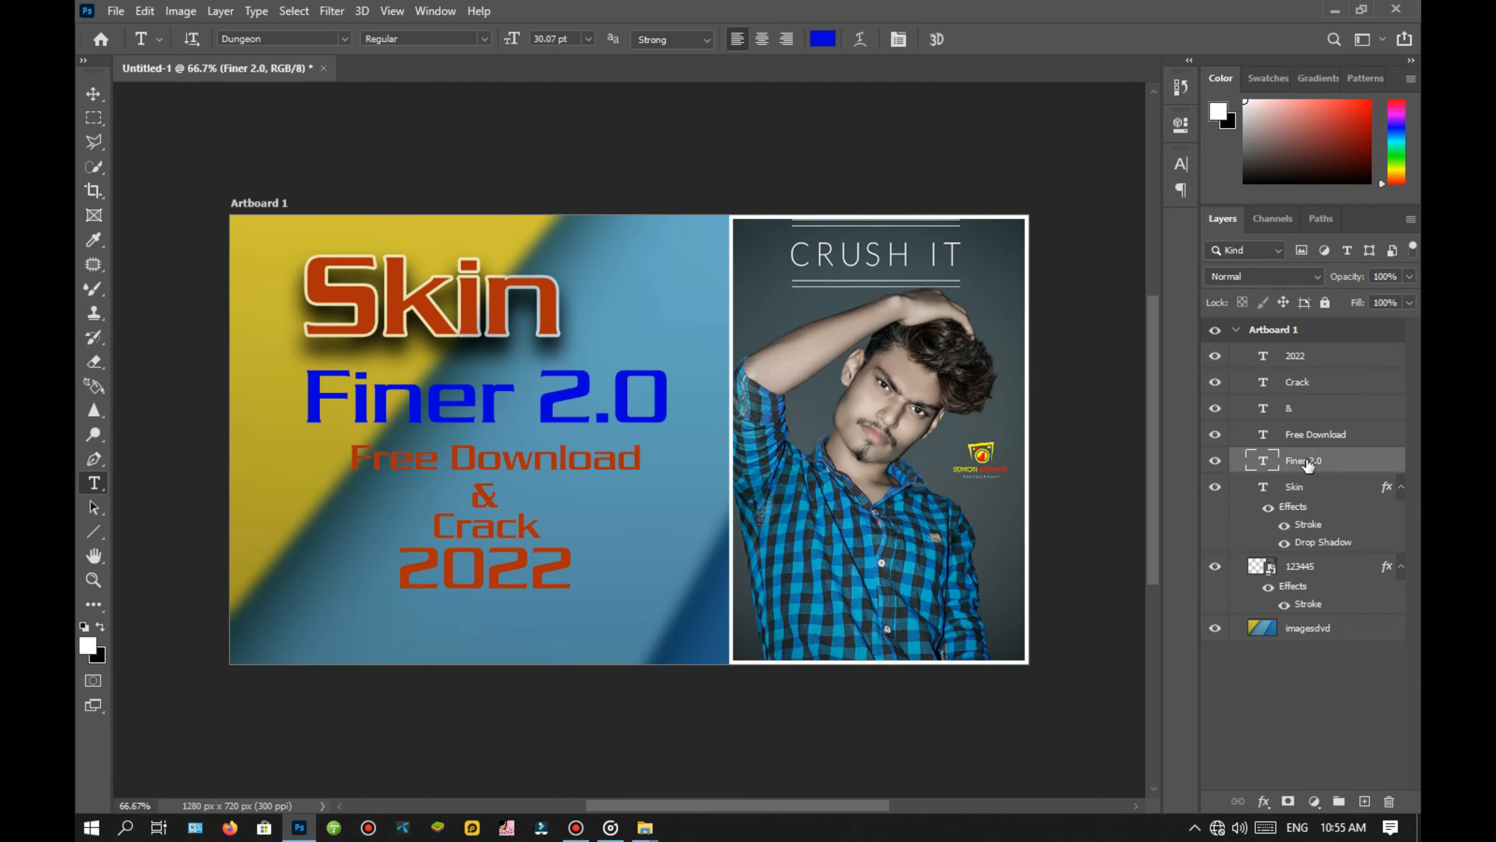
double_click(1366, 466)
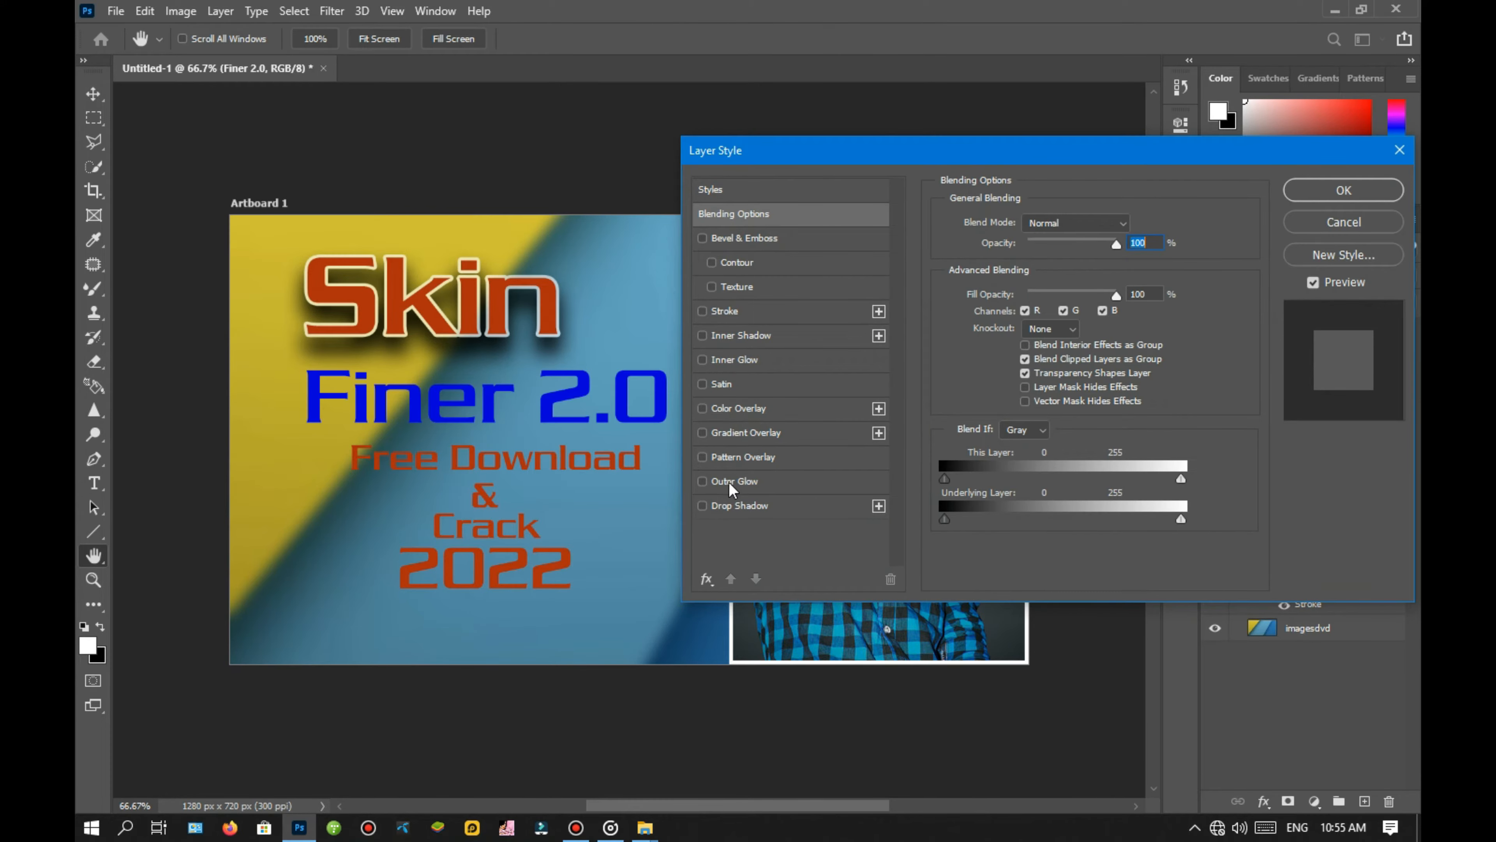
left_click(703, 506)
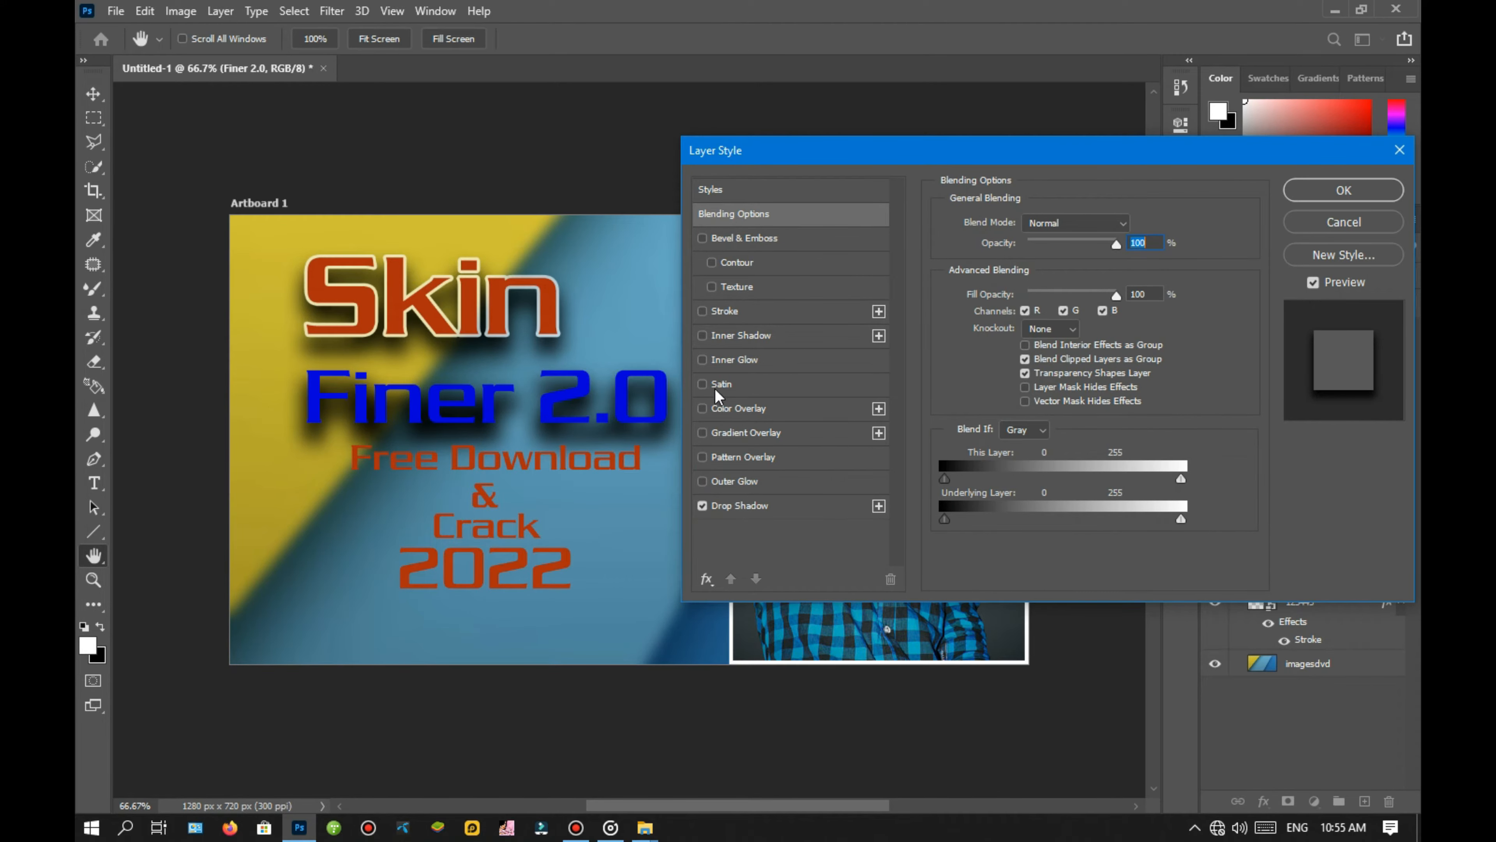
left_click(703, 312)
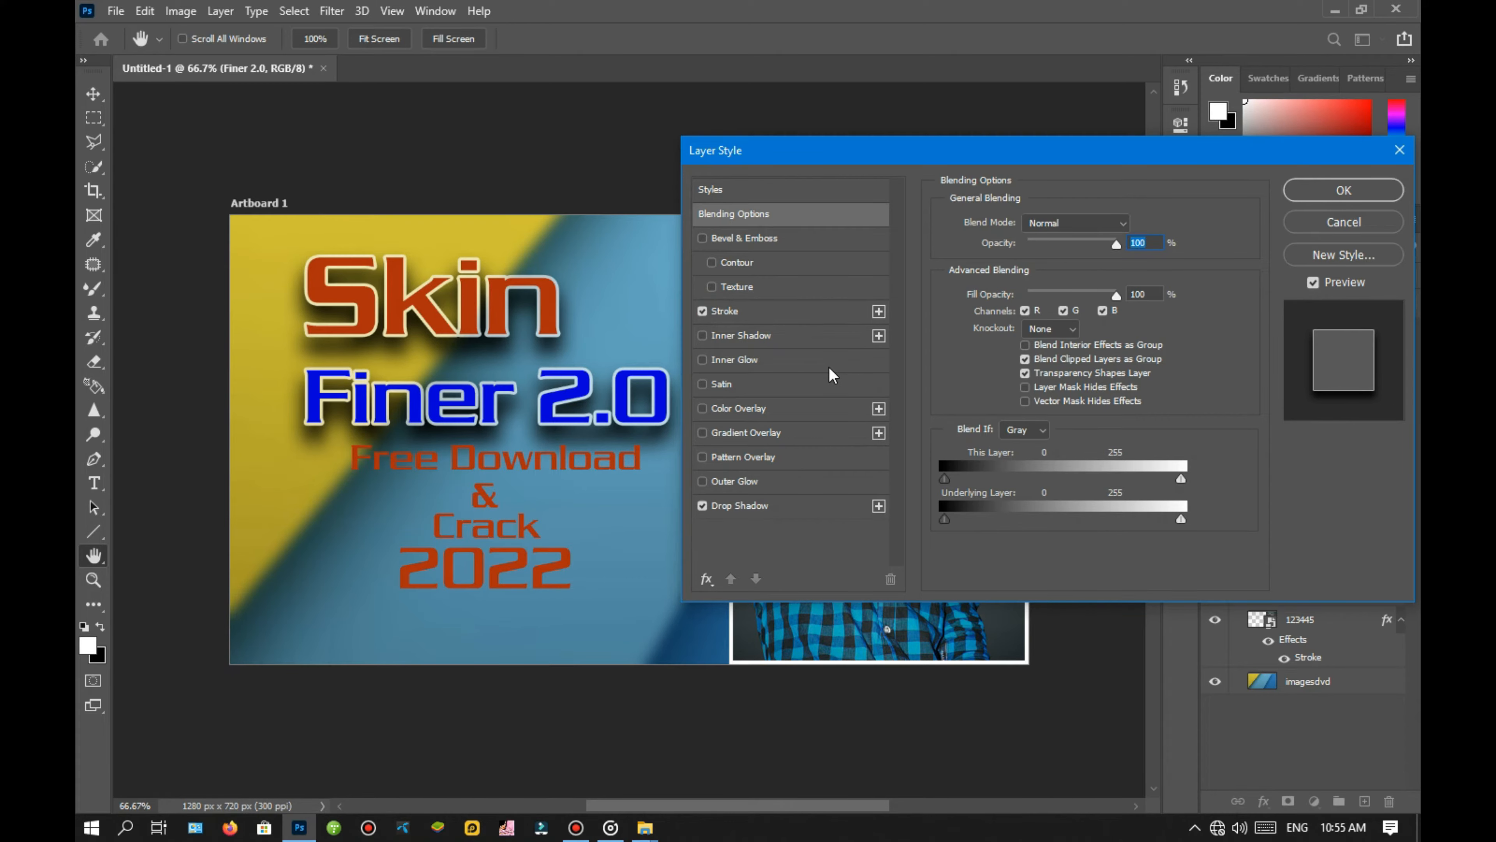
left_click(763, 311)
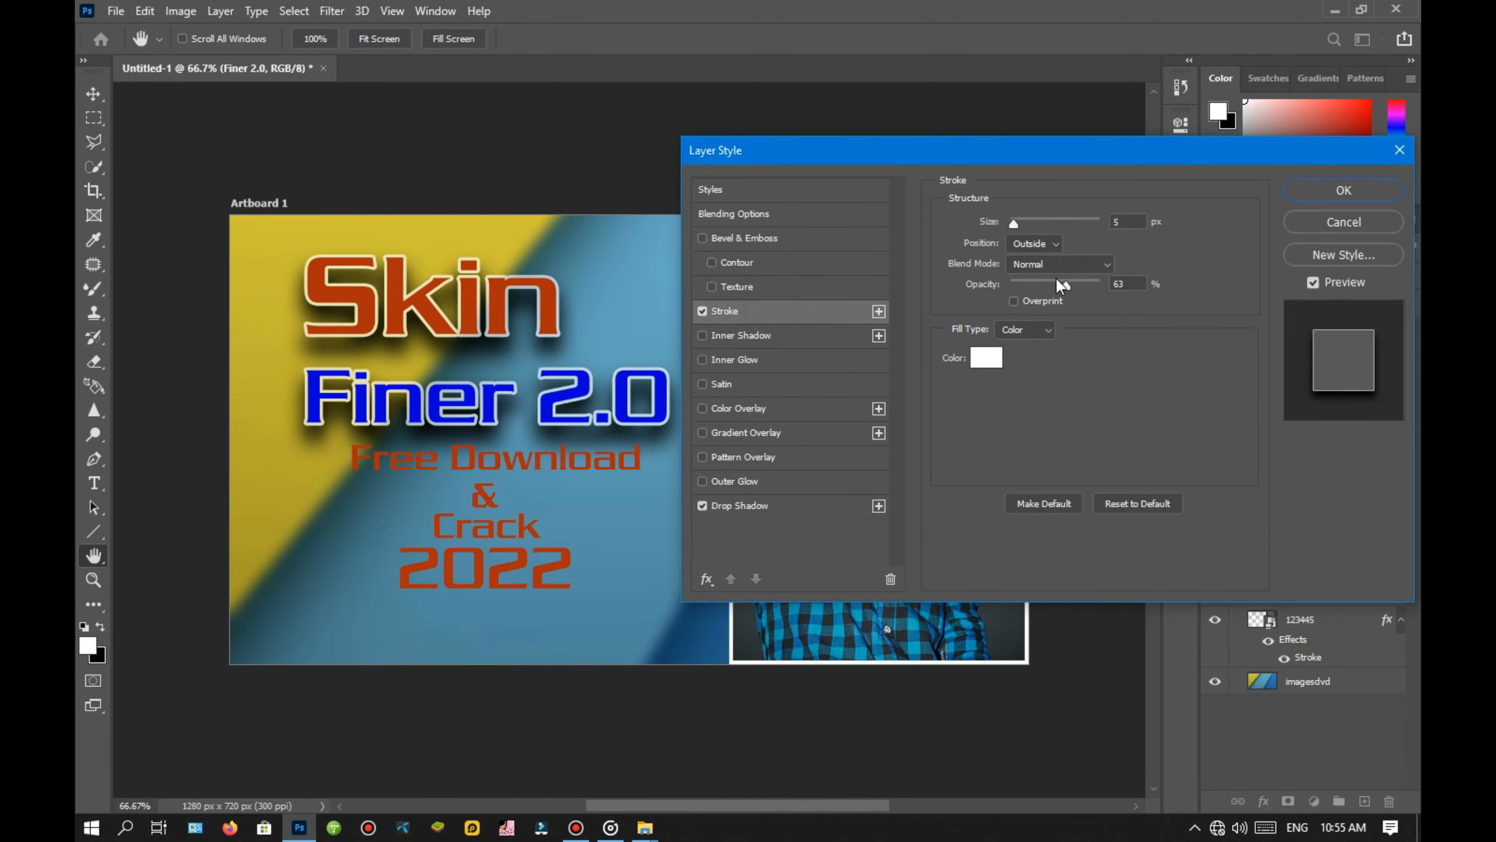
mouse_move(1066, 287)
left_mouse_down()
mouse_move(1039, 289)
mouse_move(1053, 287)
left_mouse_up()
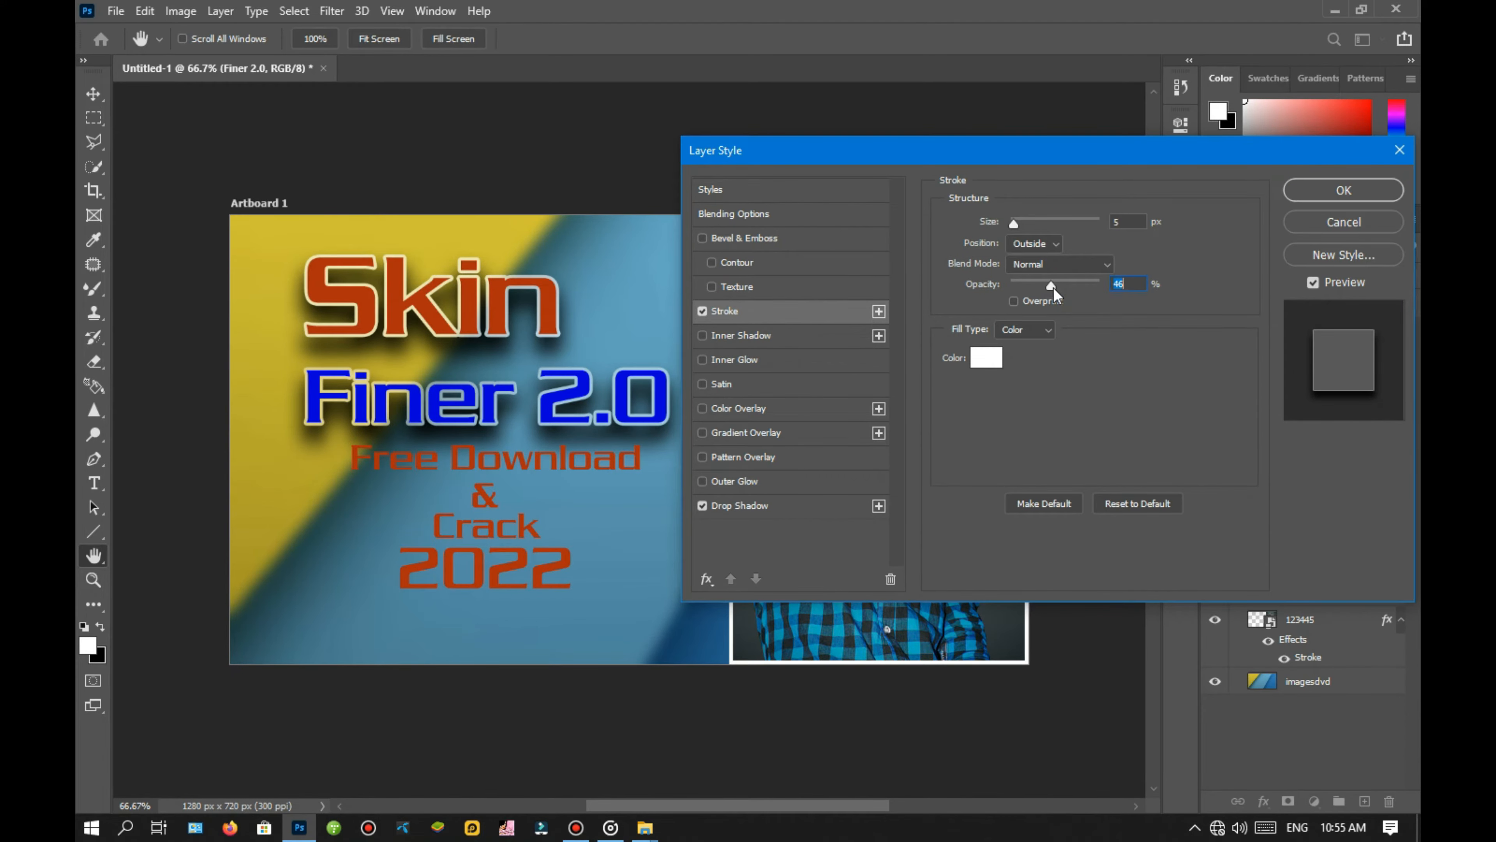
left_click(1352, 192)
Add a drop shadow to the Free Download text.
left_click(1320, 436)
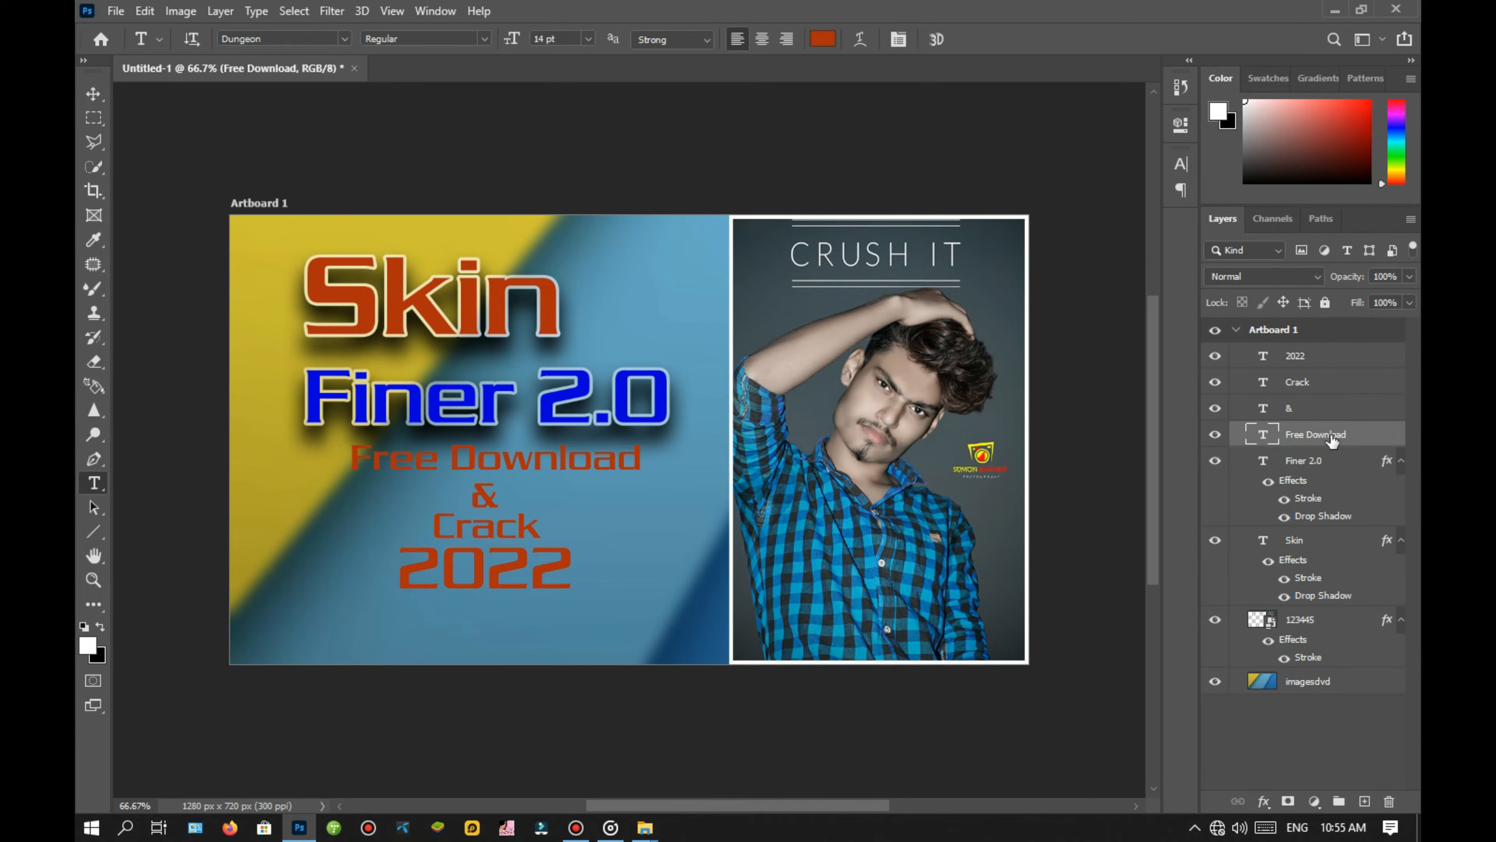
double_click(1373, 437)
left_click(703, 506)
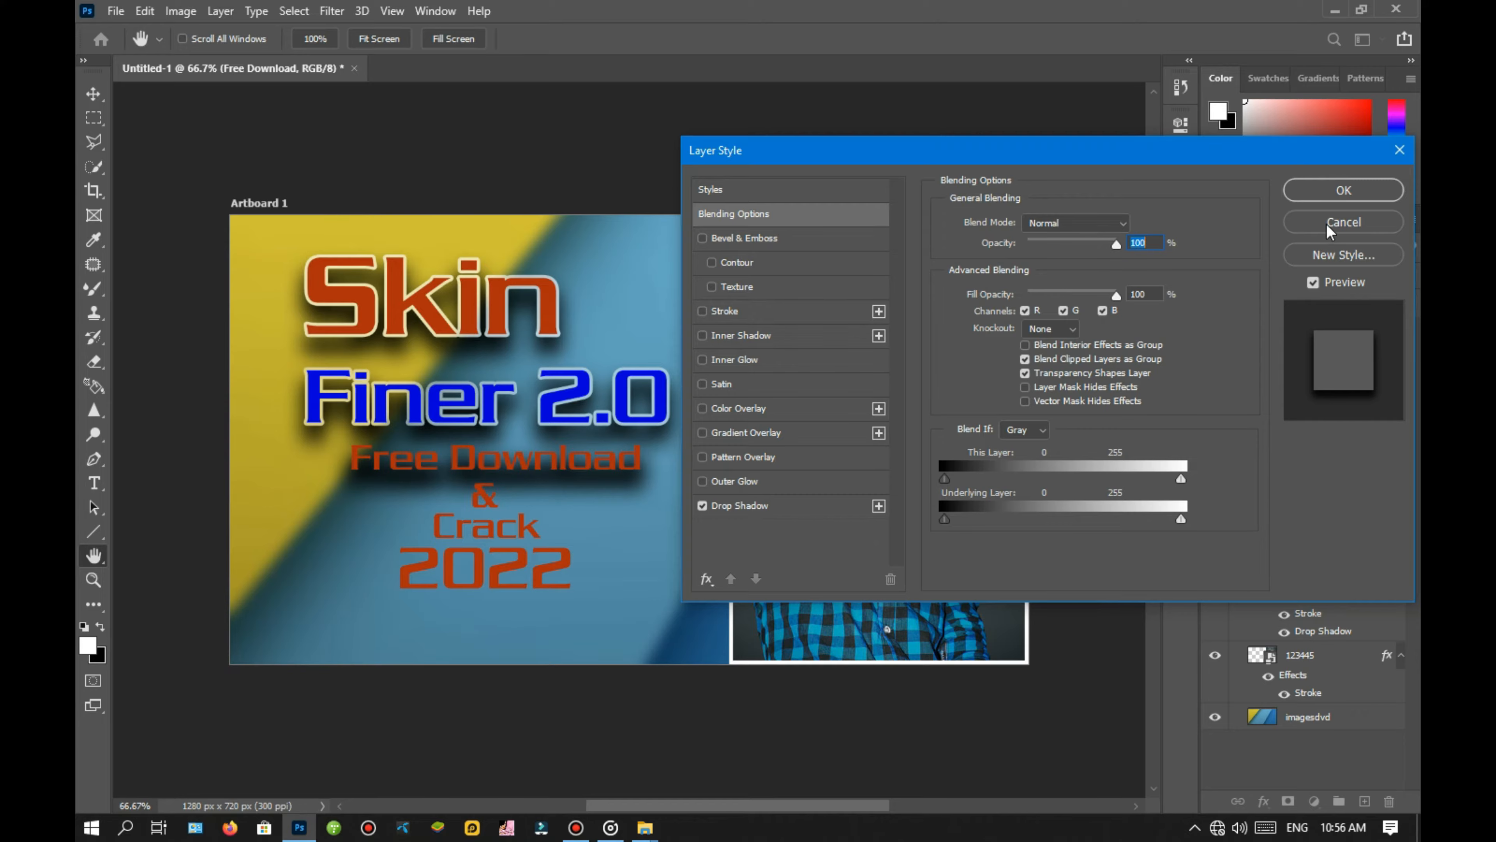
left_click(1337, 191)
Recolour the whole Free Download text to the pale cyan cef9ff.
left_click(642, 461)
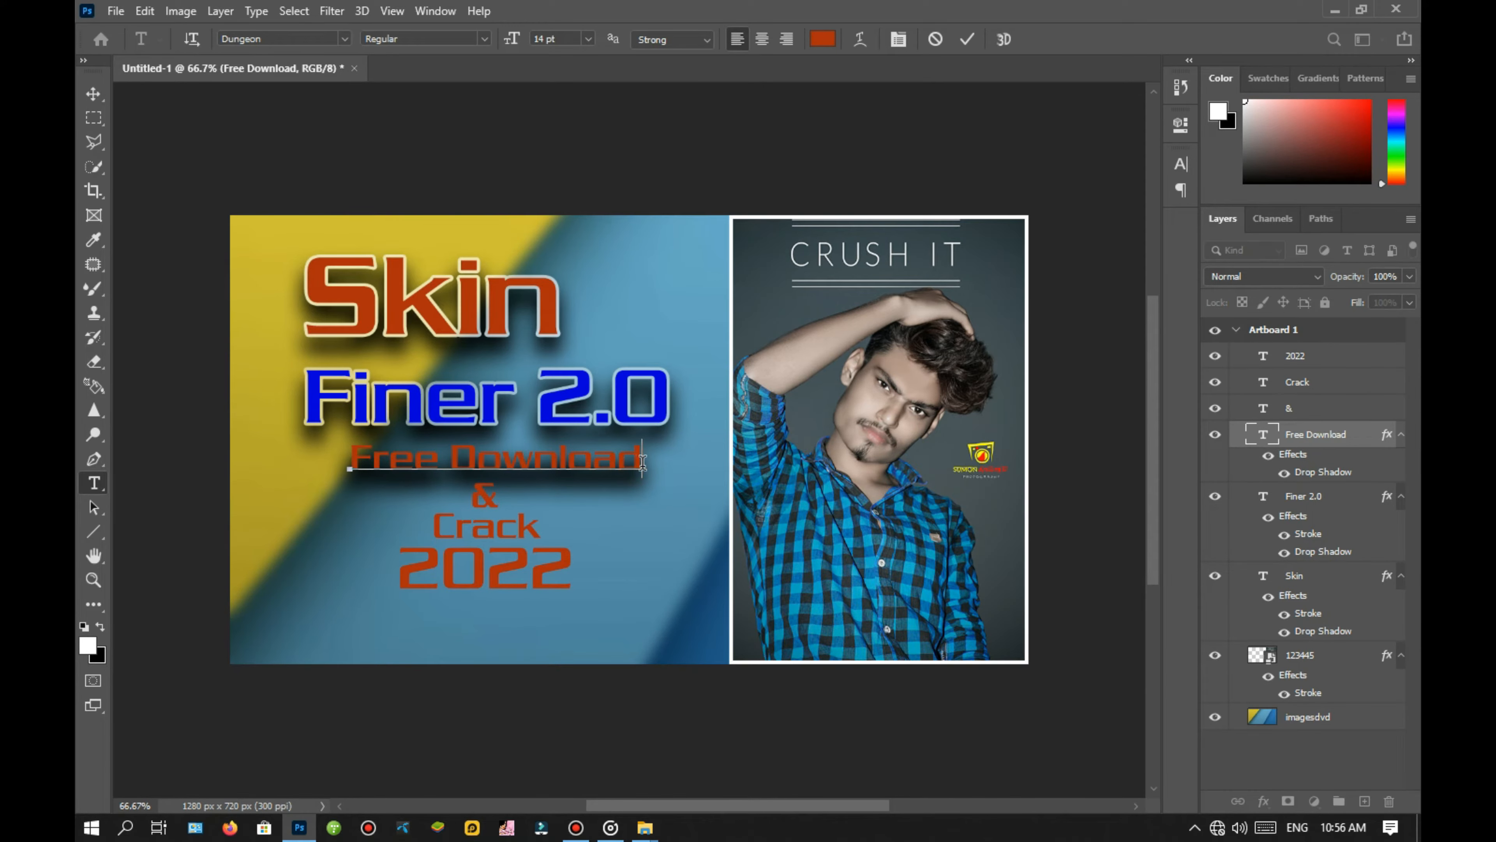
key("ctrl+a")
left_click(821, 39)
left_click(876, 336)
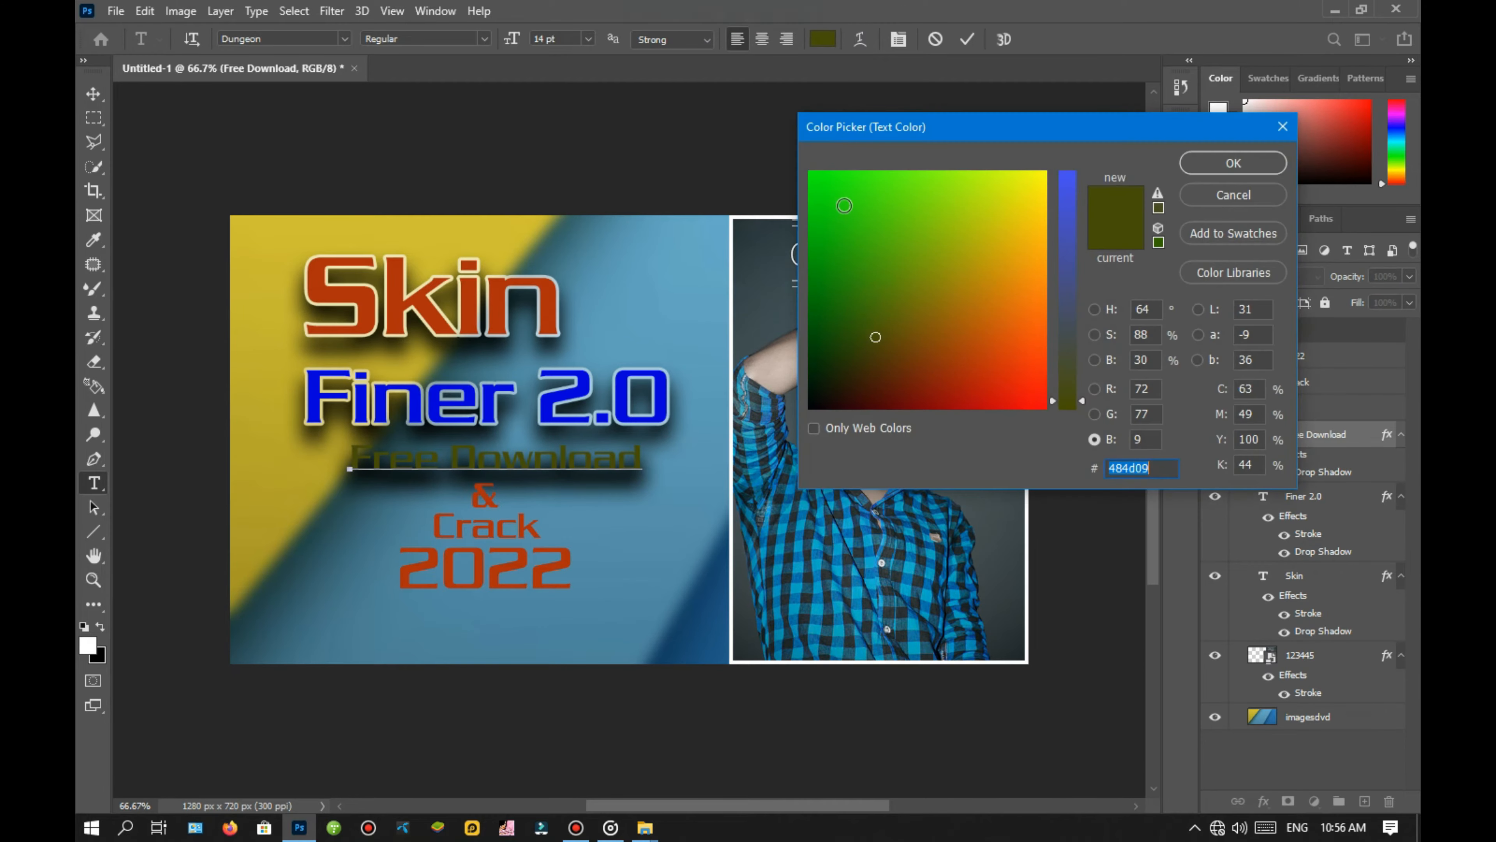
left_click_drag(985, 298, 1018, 170)
left_click_drag(1070, 216, 1064, 165)
left_click_drag(892, 211, 1000, 176)
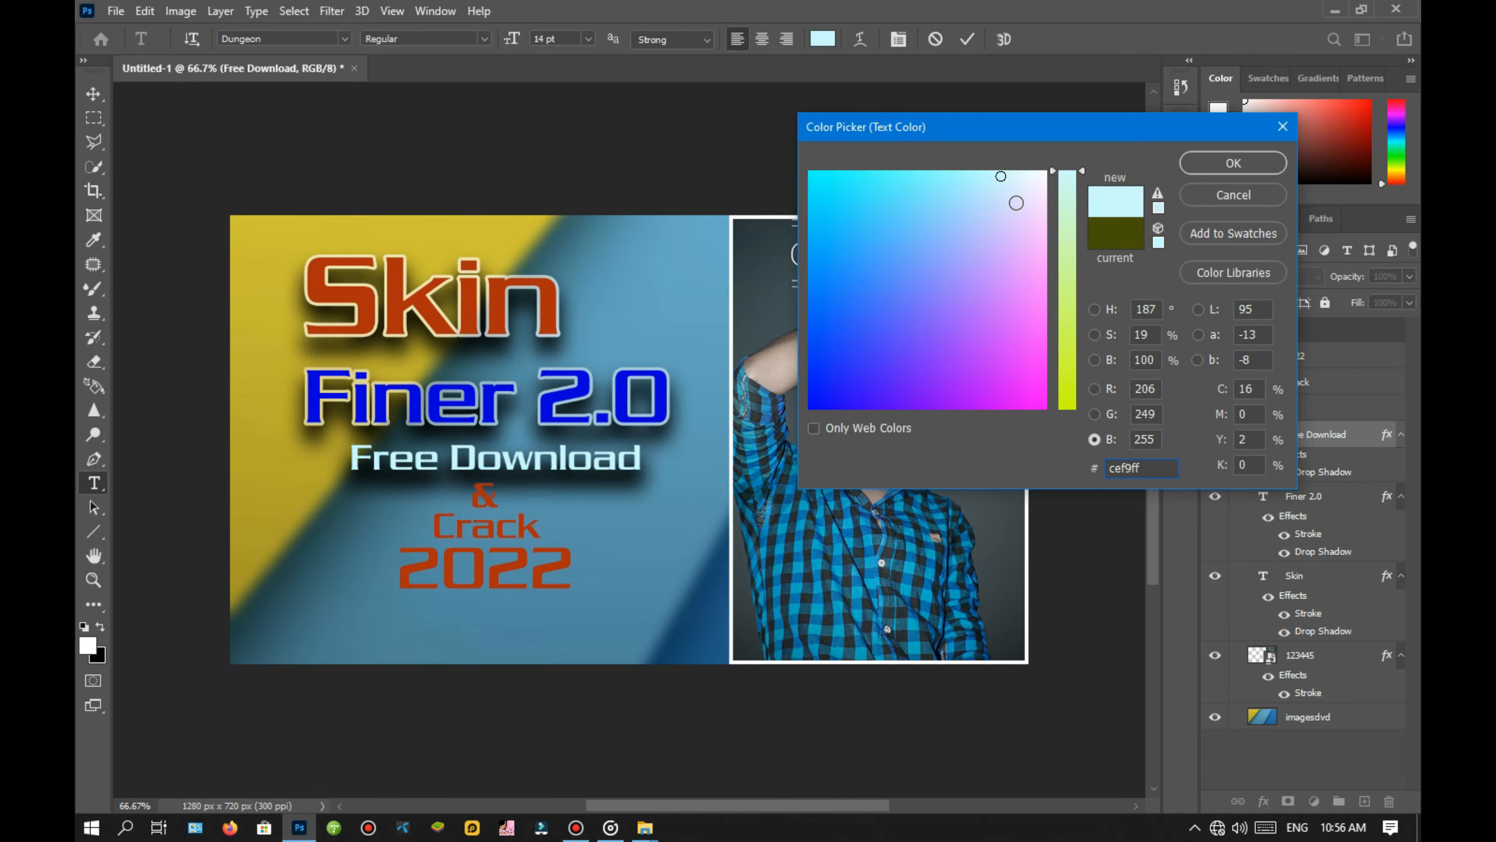
left_click(1222, 169)
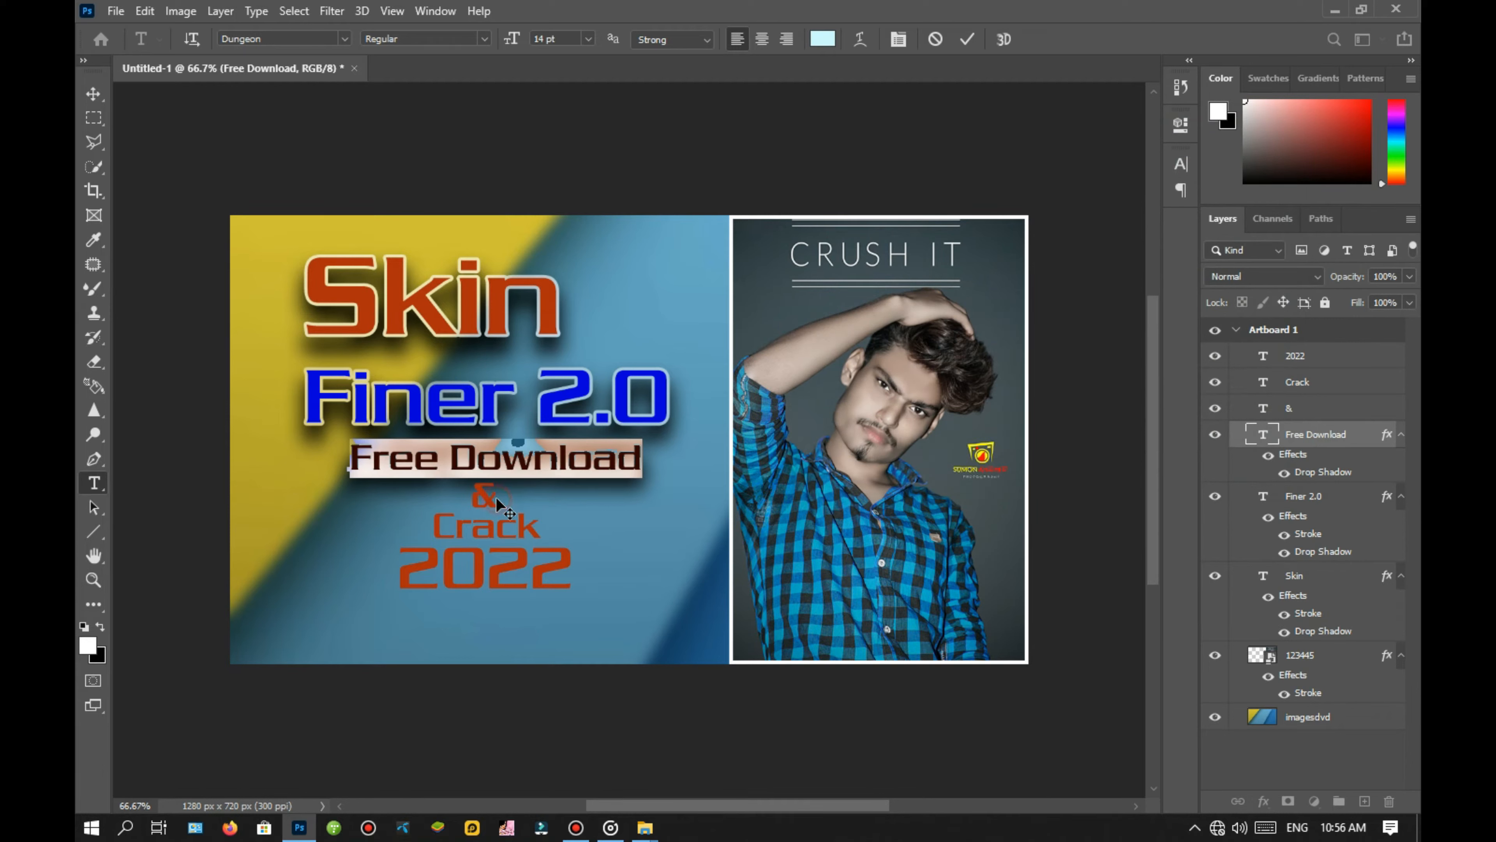
Give the "&" text a drop shadow and a white stroke.
left_click(1333, 413)
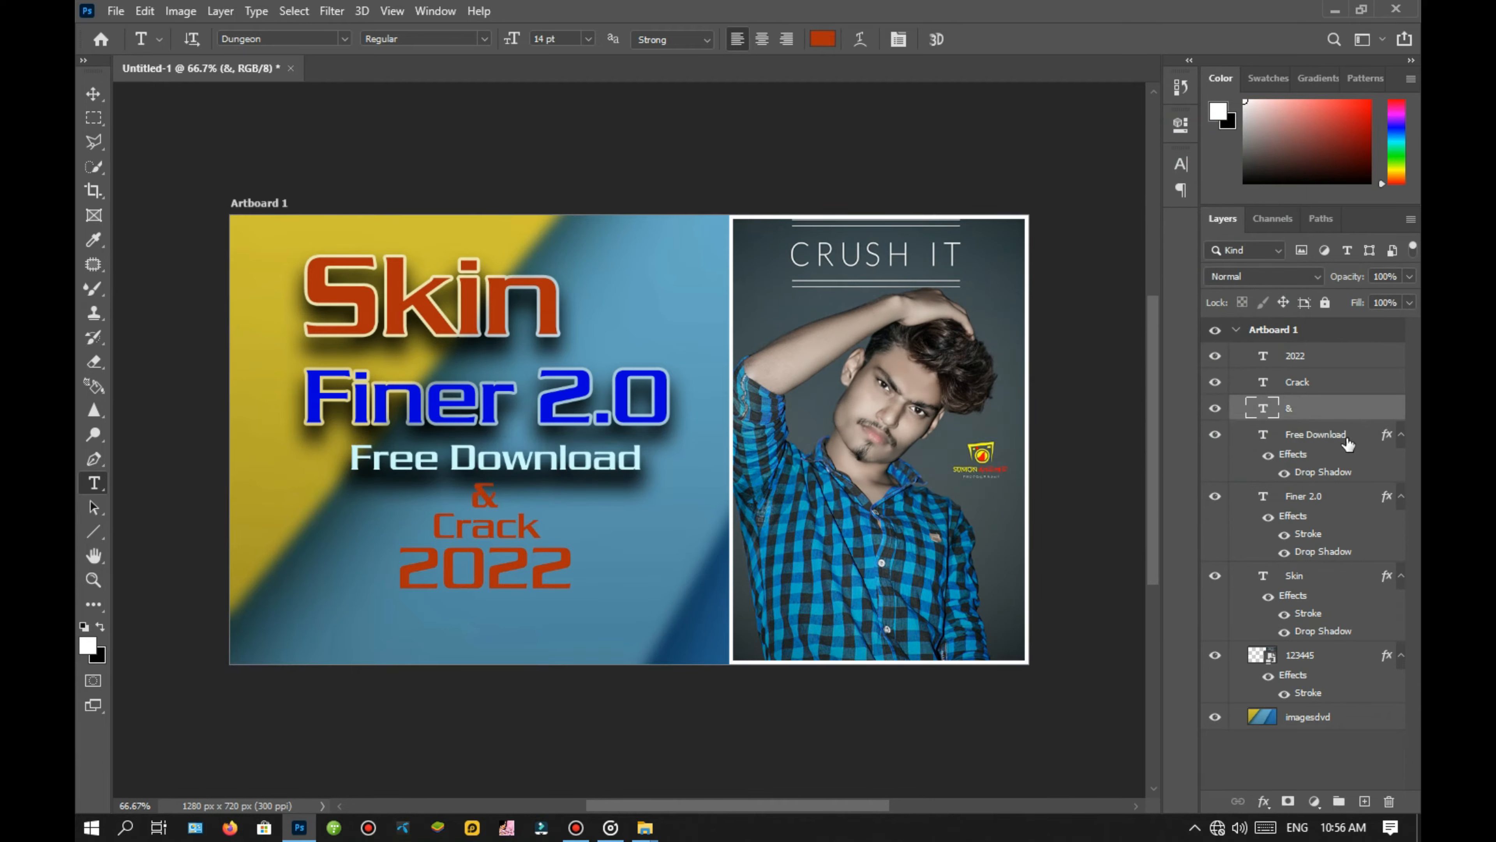
double_click(1336, 407)
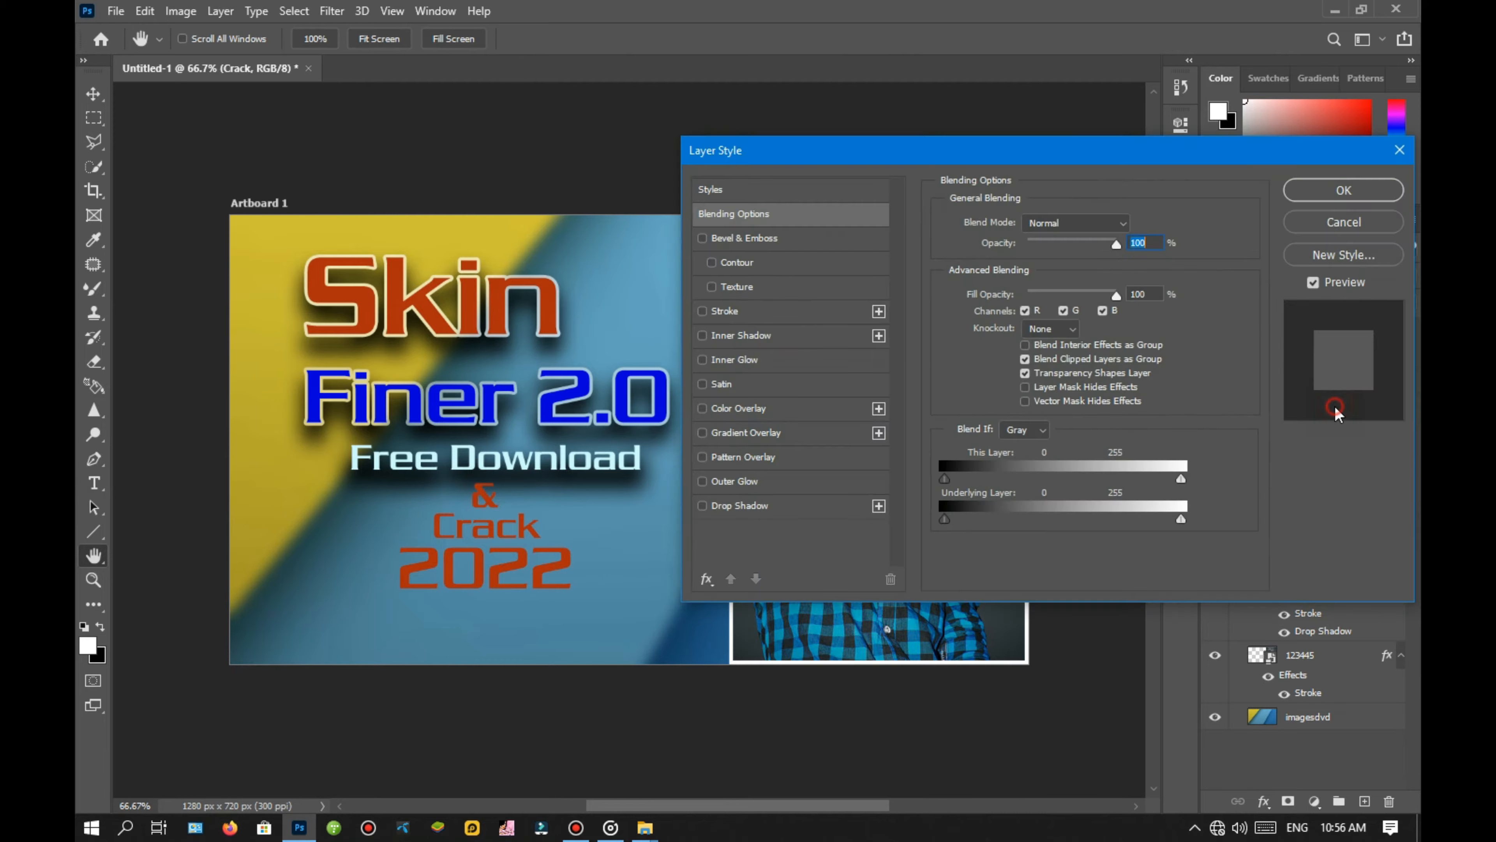
left_click(704, 505)
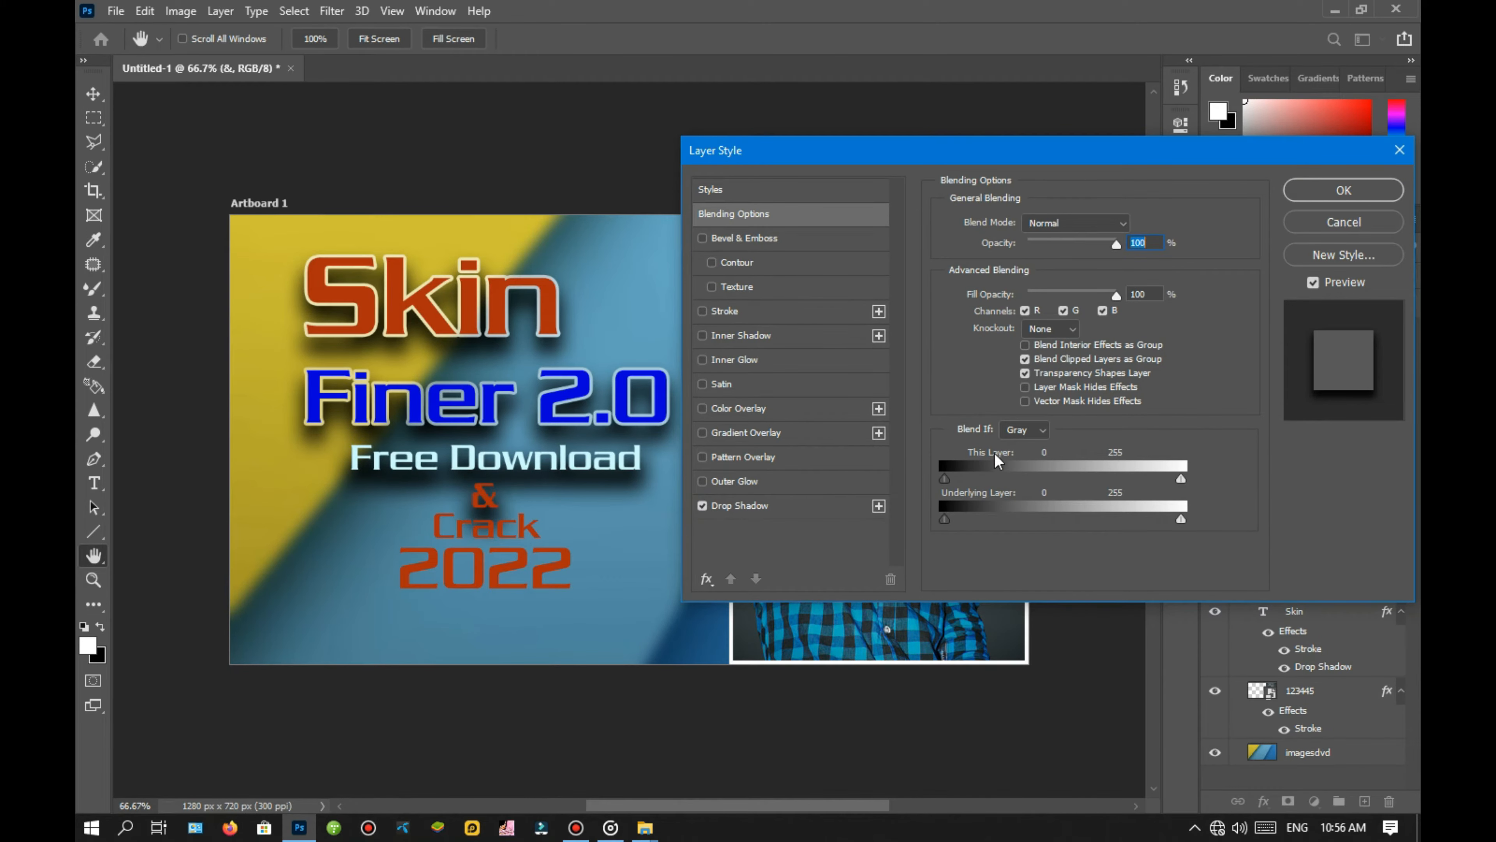
left_click(731, 317)
left_click(1337, 193)
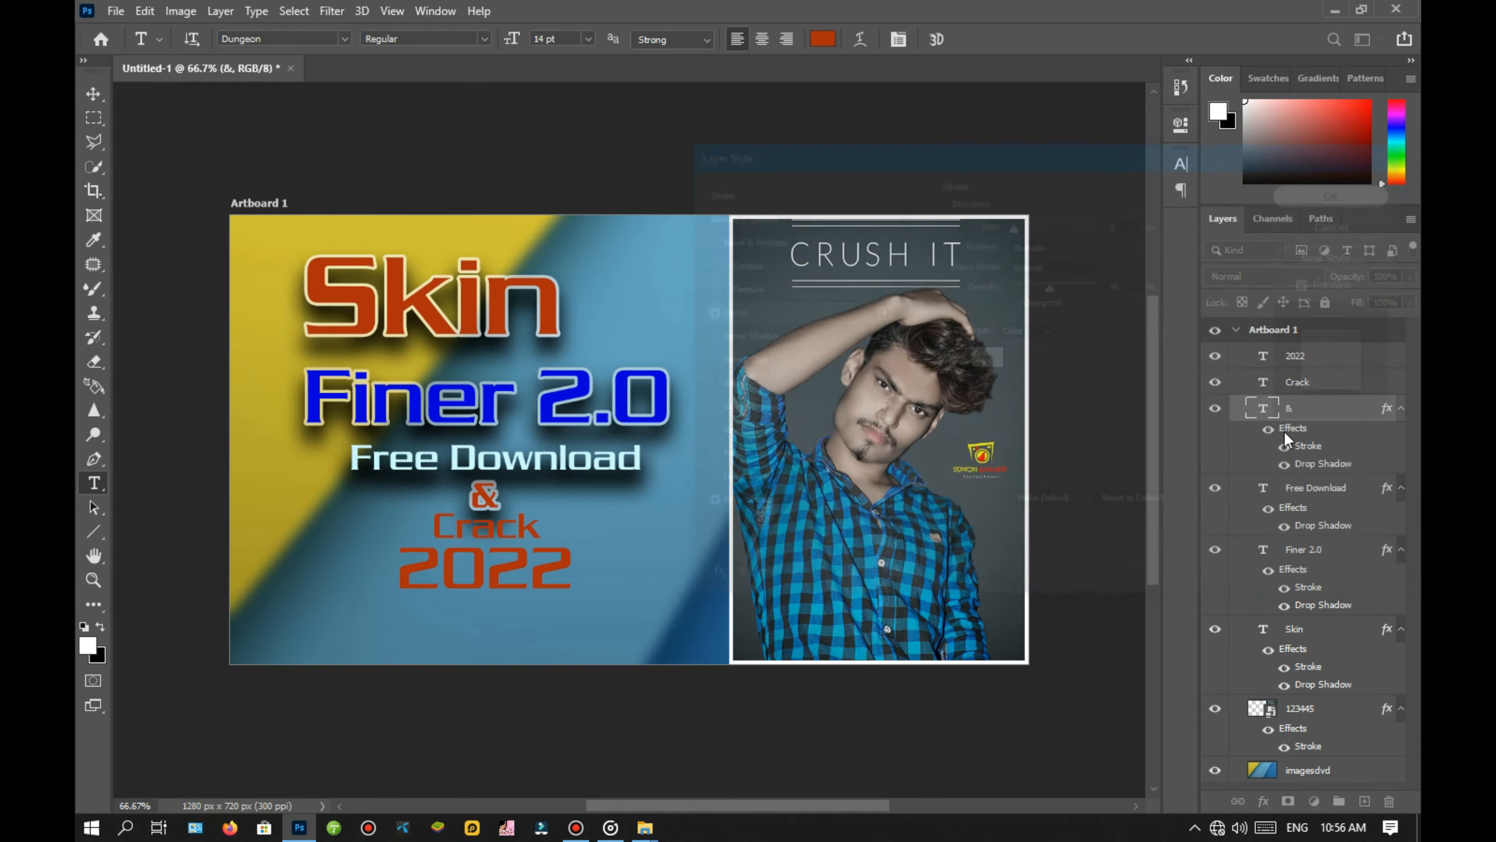
double_click(1319, 386)
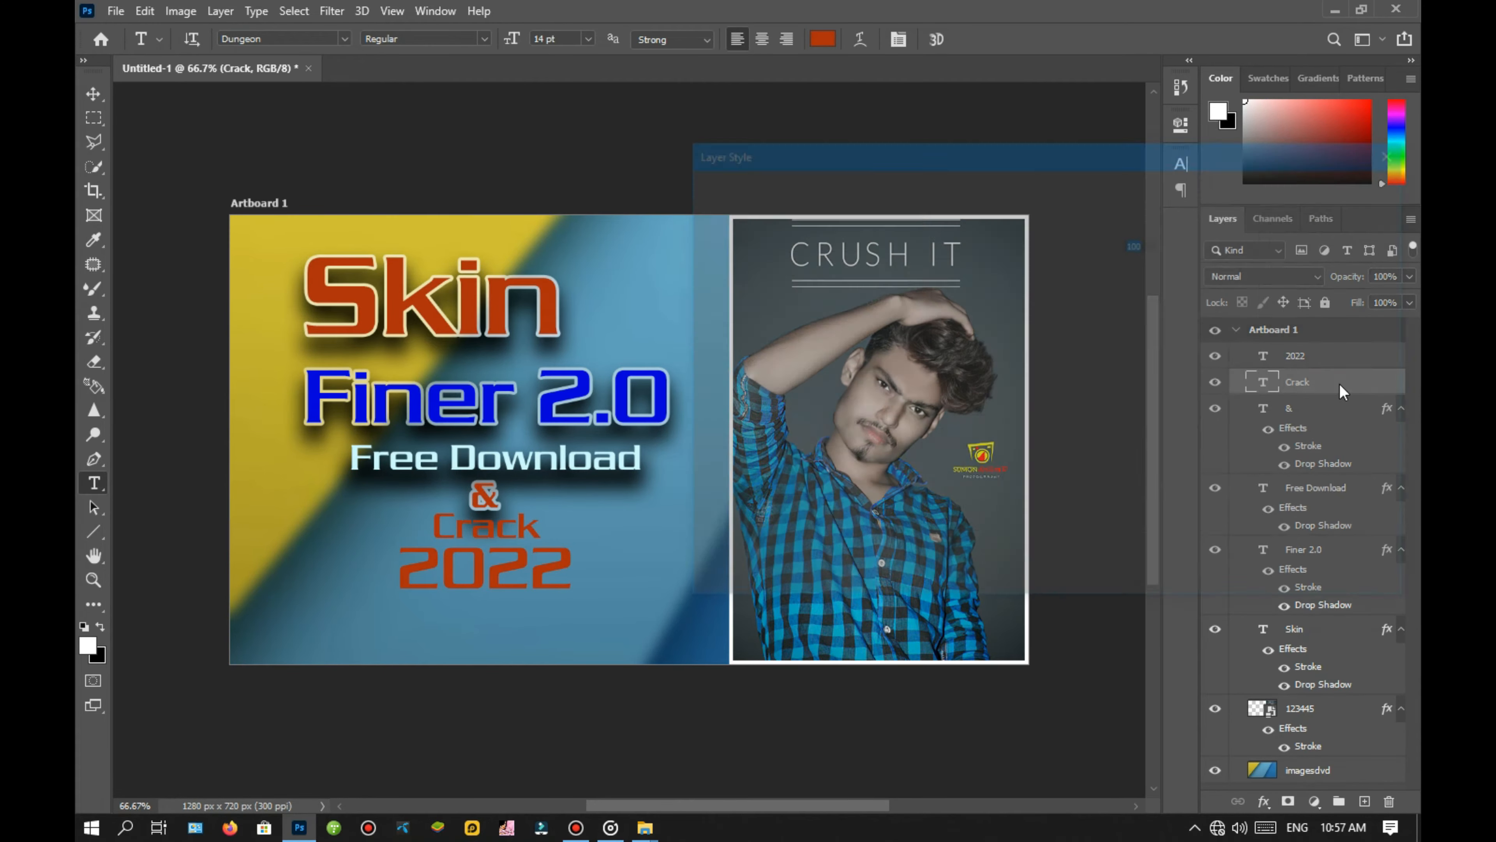
left_click(703, 506)
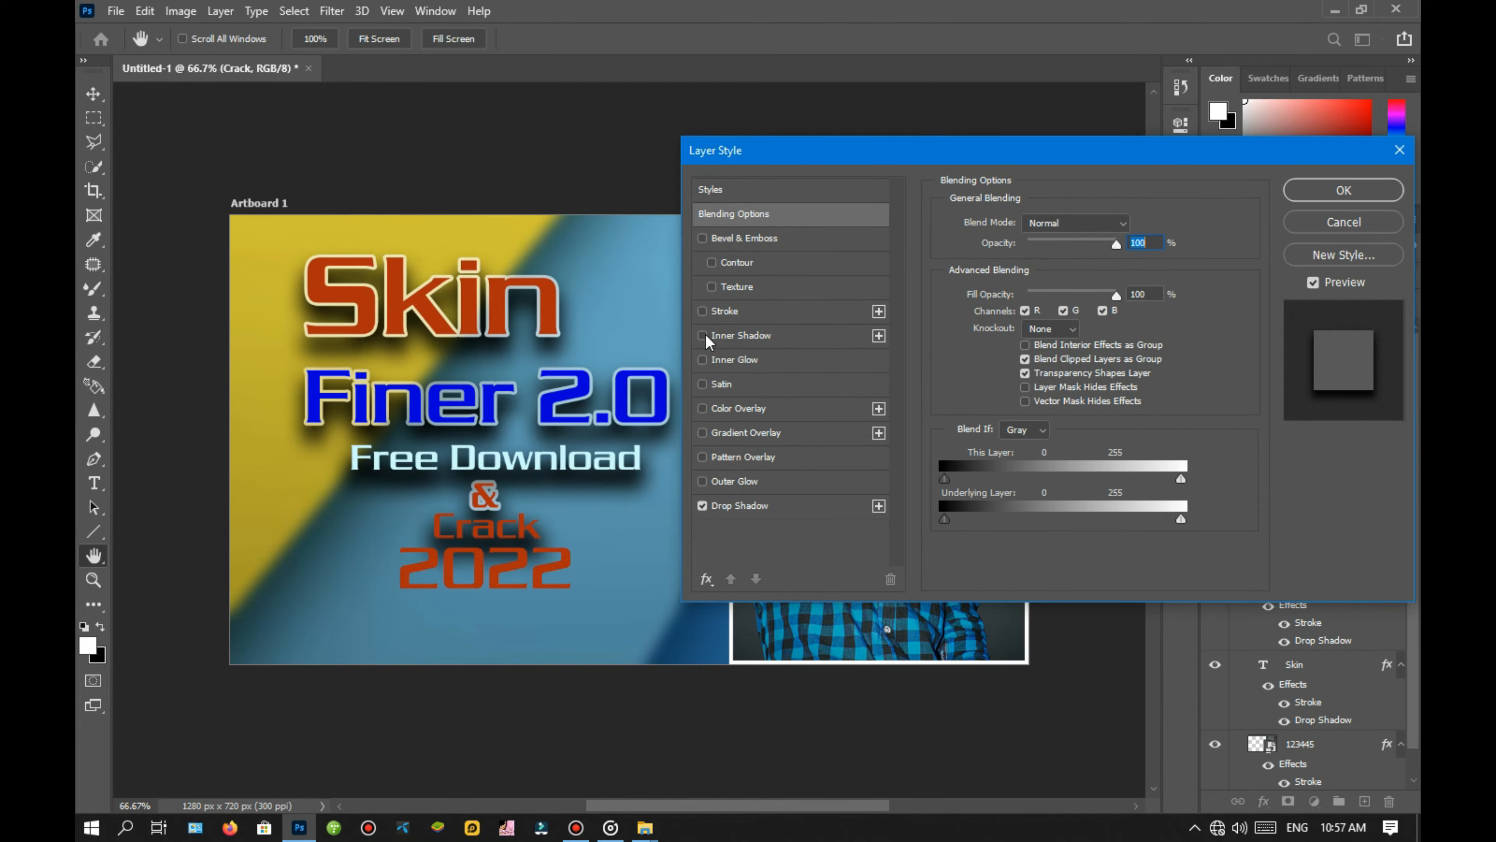
left_click(703, 311)
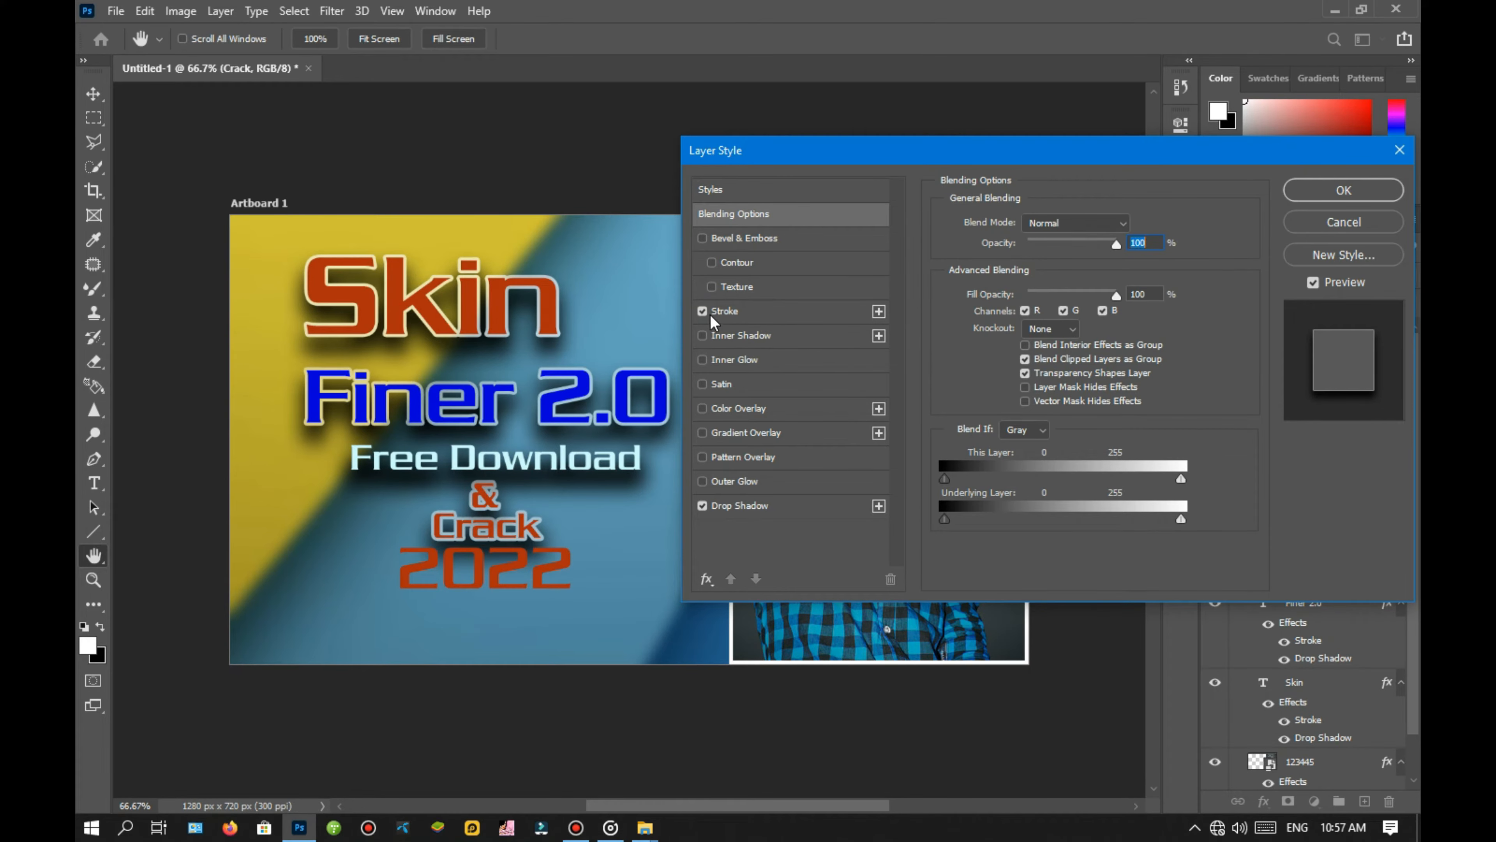
left_click(705, 312)
left_click(1342, 192)
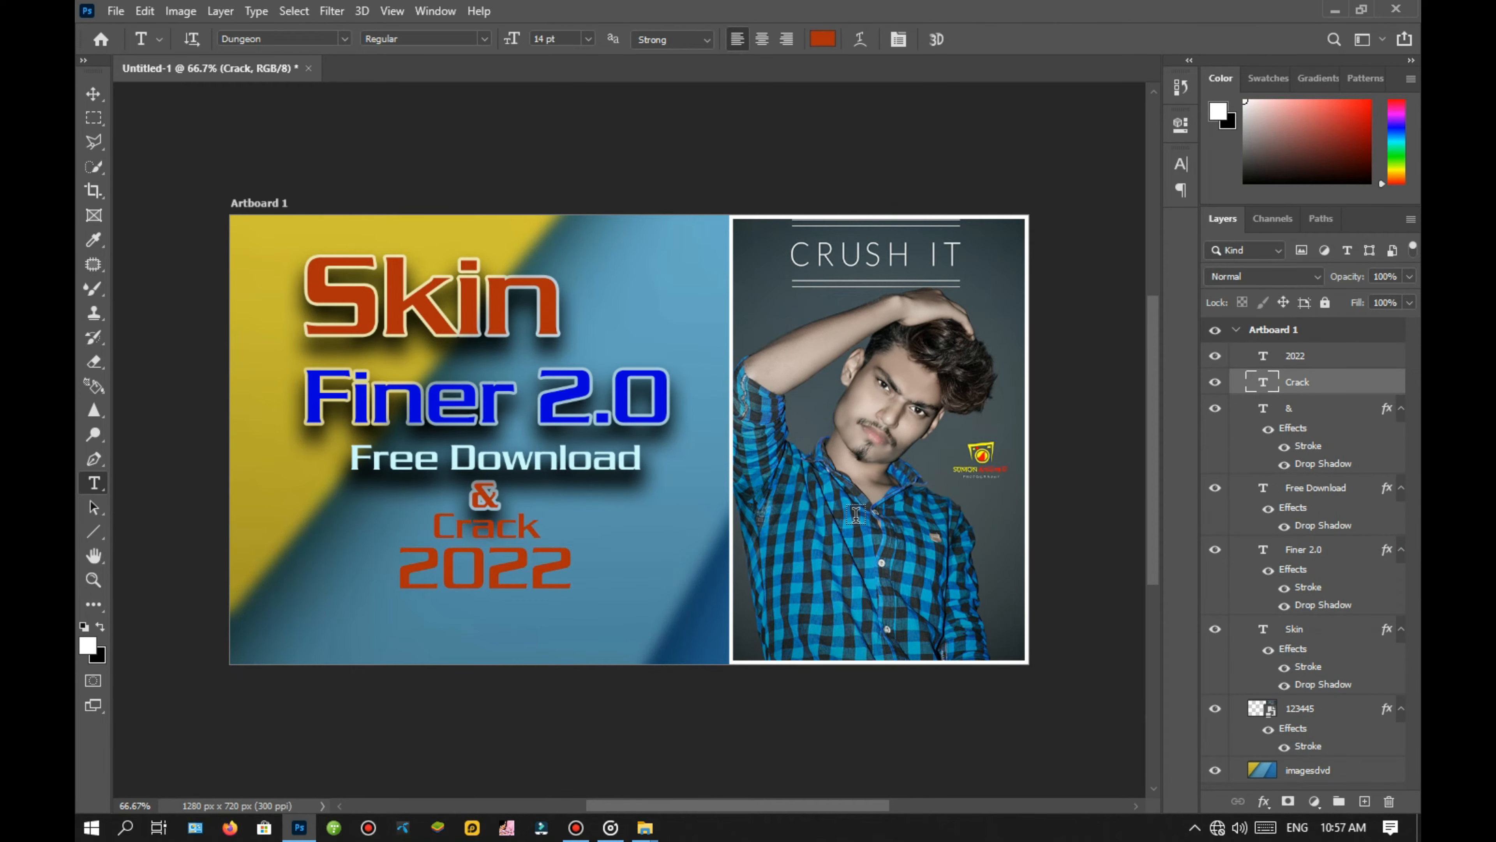
Scale the Crack text up to about 116.5% and keep it centred between the "&" and 2022.
key("ctrl+t")
left_click_drag(540, 544, 509, 535)
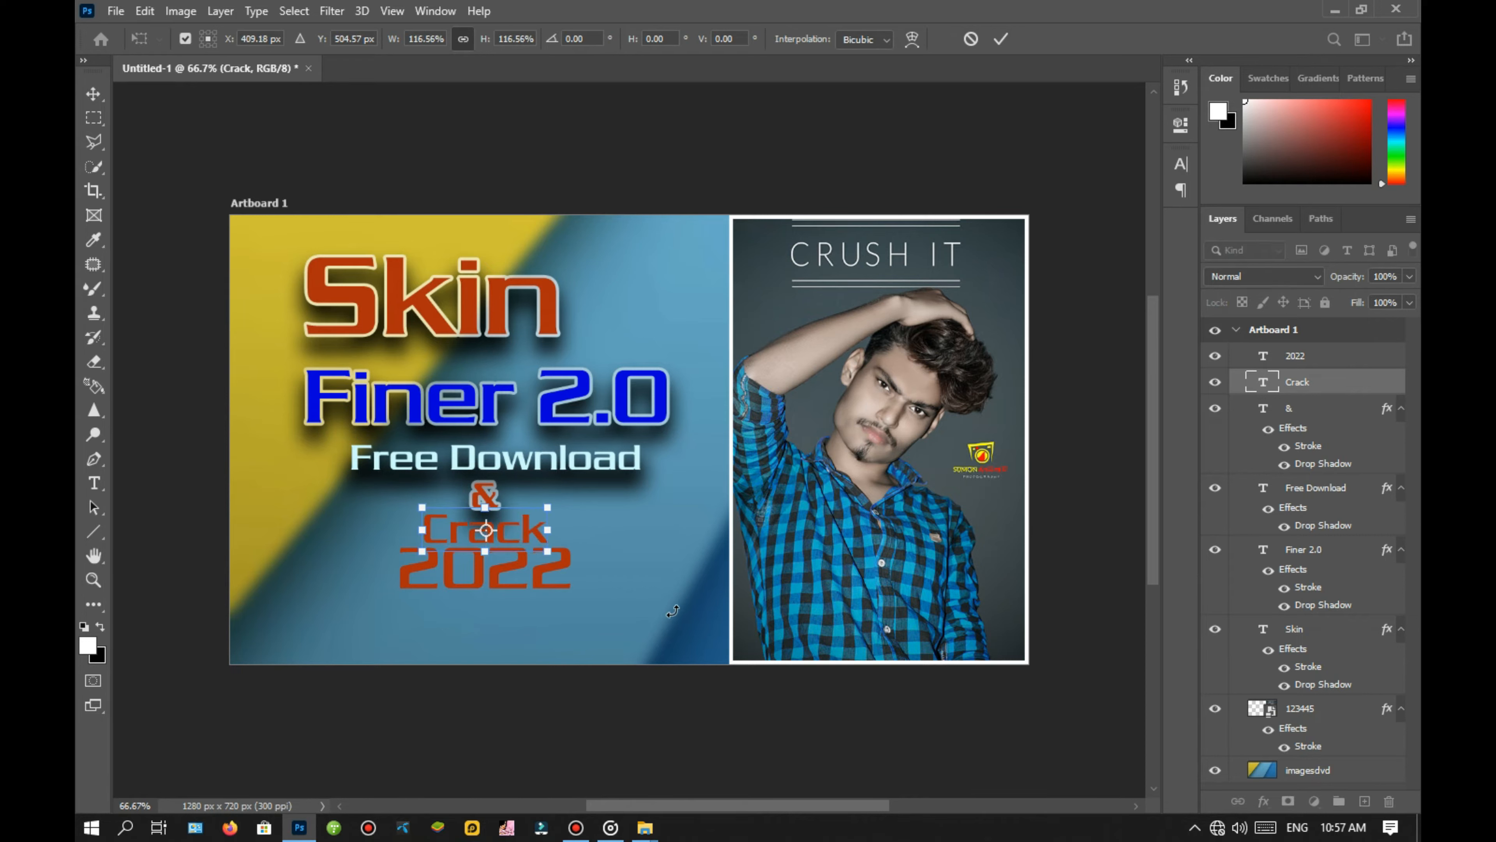
key("Return")
Recolour the whole Crack text to the bright green 89f609.
key("t")
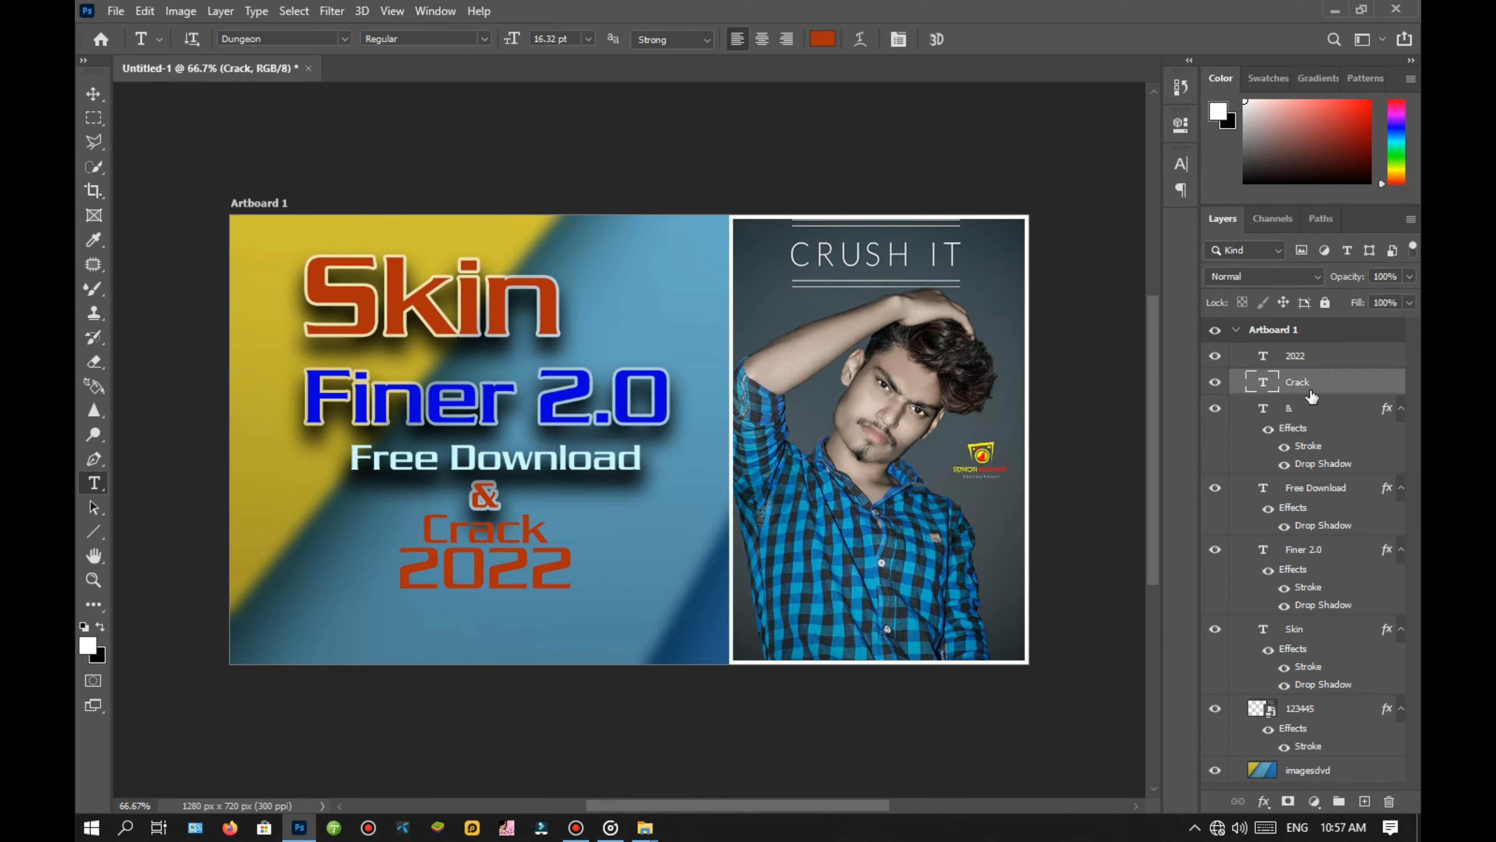
left_click(549, 536)
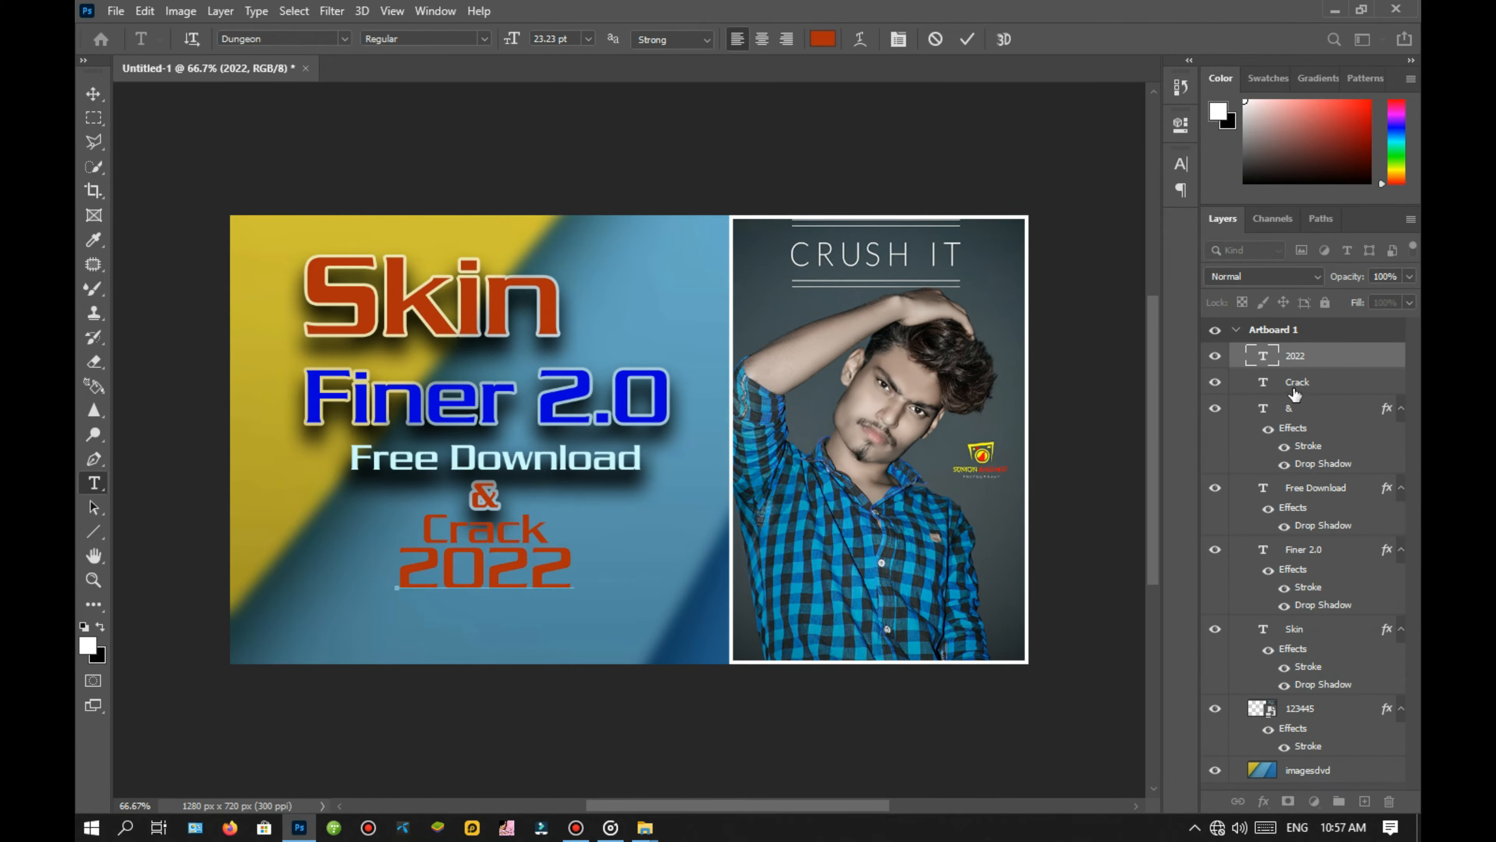
left_click(1306, 389)
left_click_drag(551, 529, 419, 531)
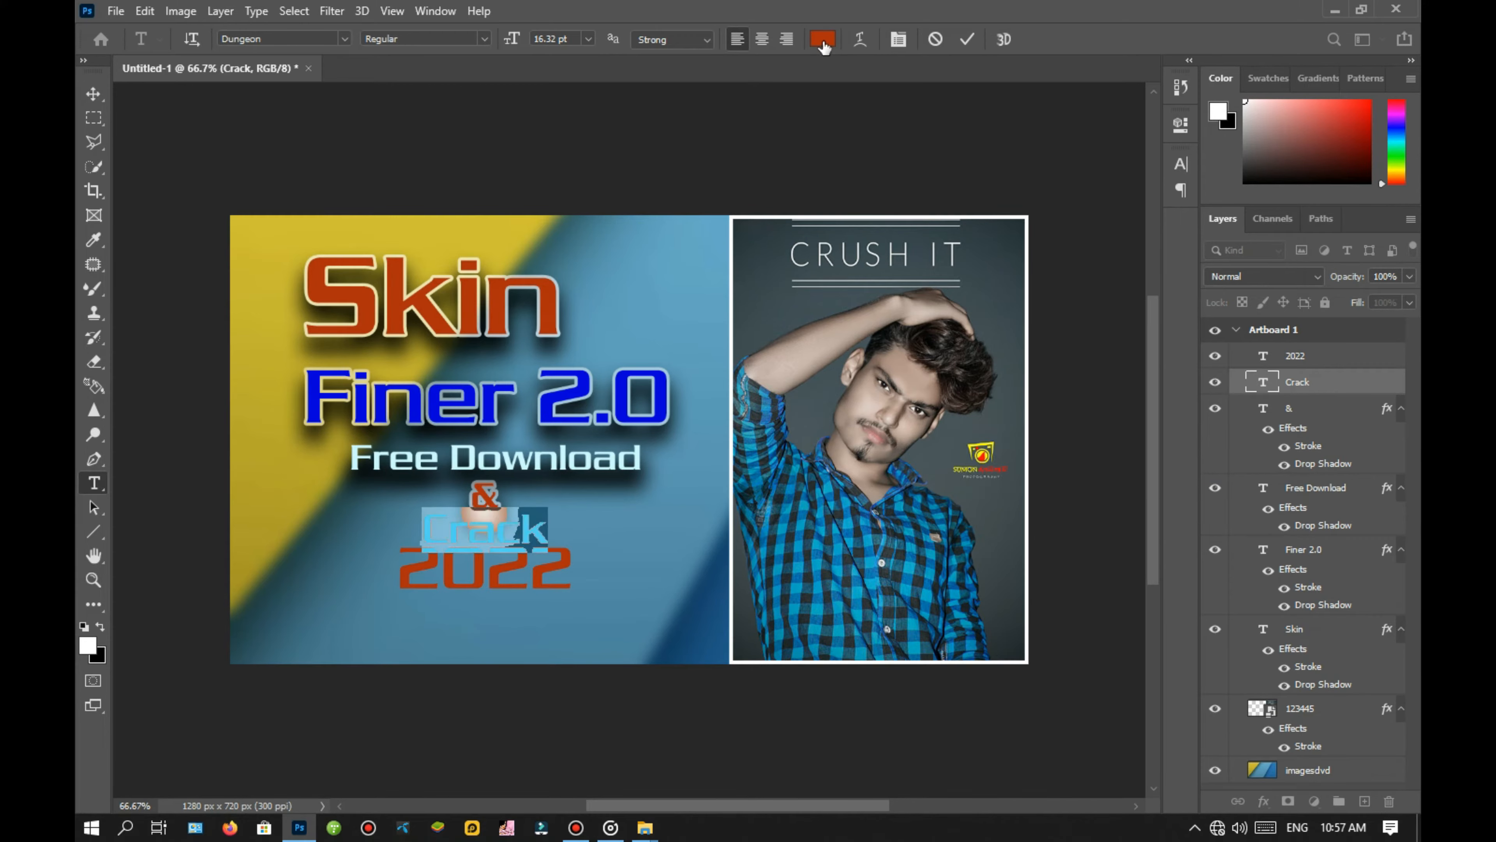
left_click(823, 39)
left_click(936, 179)
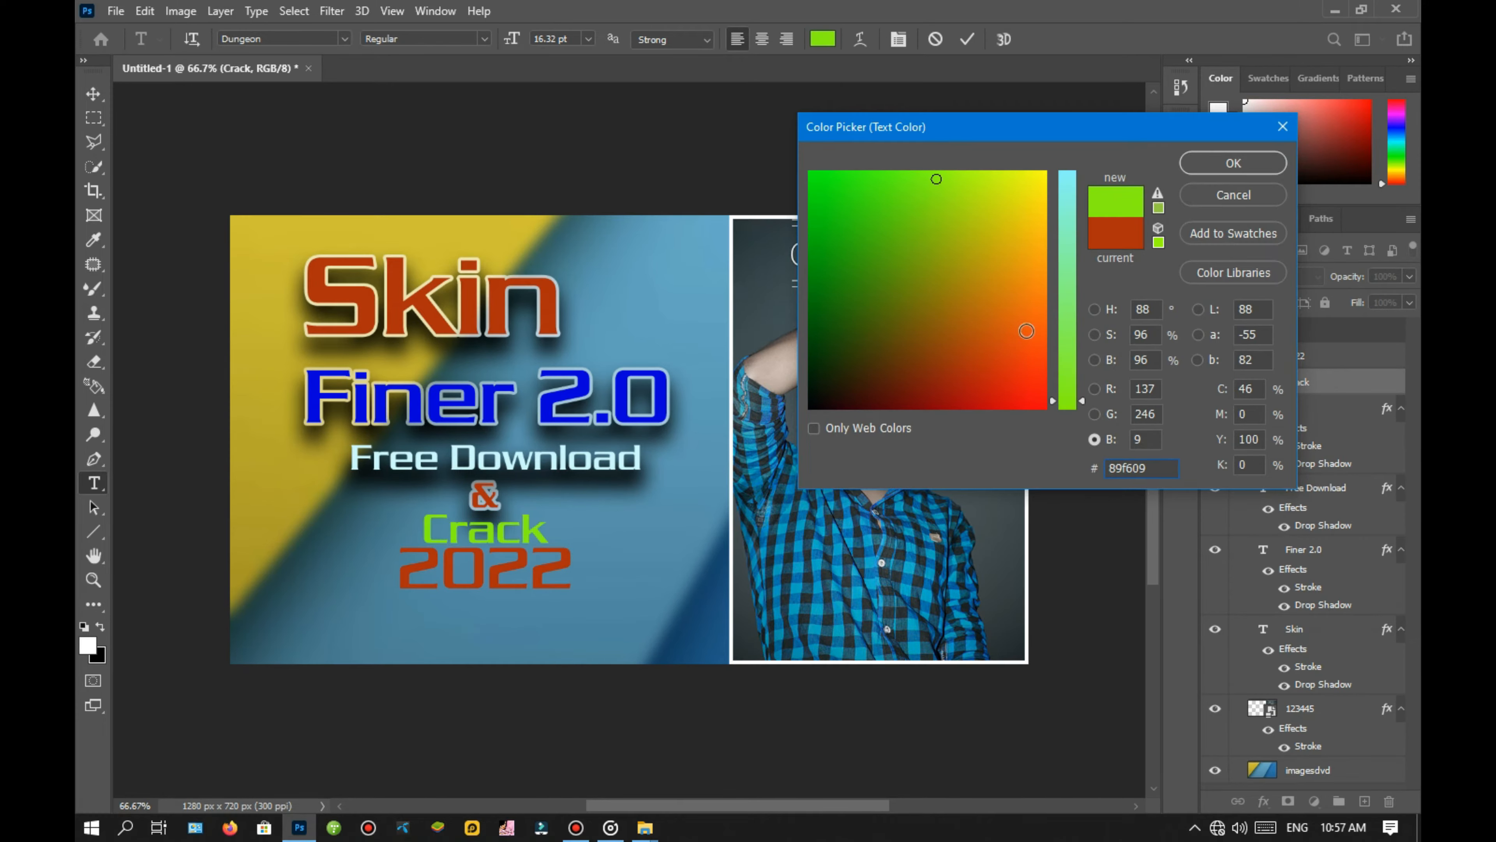
left_click(1246, 167)
left_click(1347, 382)
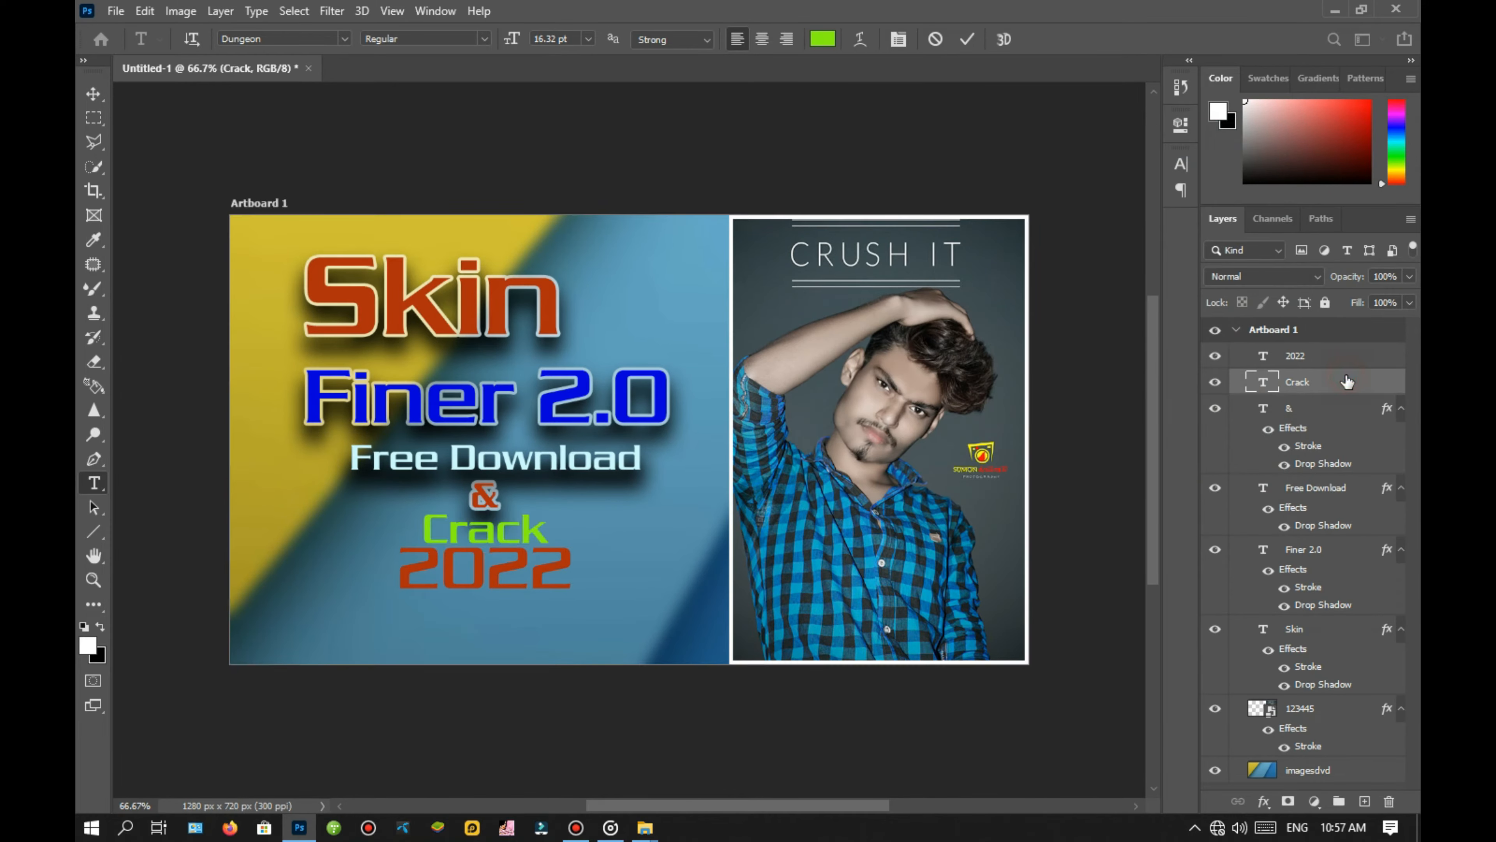
Add a white stroke at 89% opacity to the Crack text.
double_click(1348, 382)
left_click(704, 310)
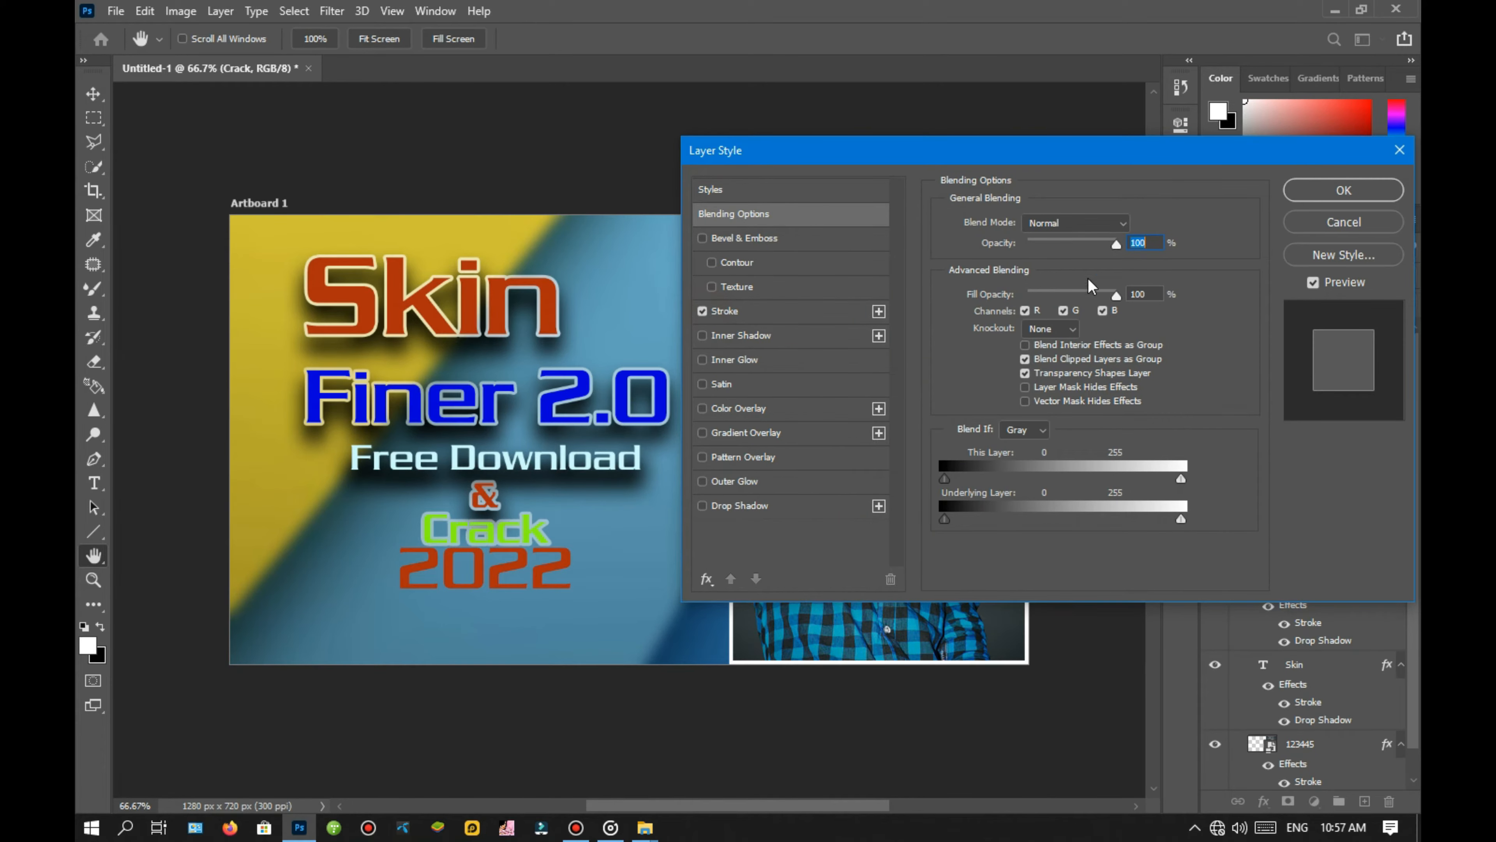
left_click(824, 317)
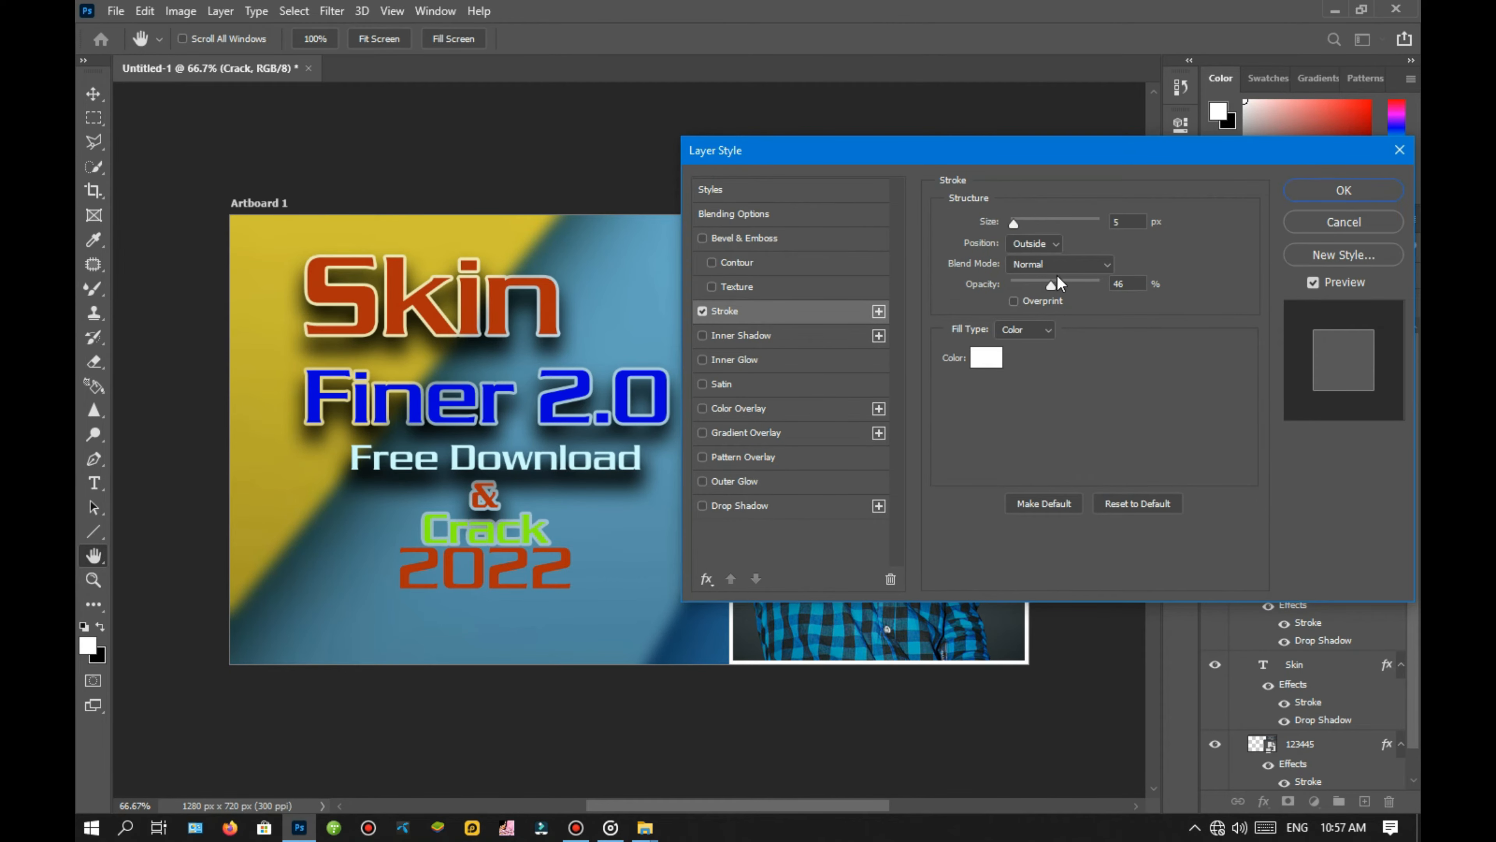
left_click_drag(1058, 279, 1096, 279)
Set the Crack text's stroke to 1 px, positioned inside, and apply the layer style.
left_click(1035, 244)
left_click(1041, 260)
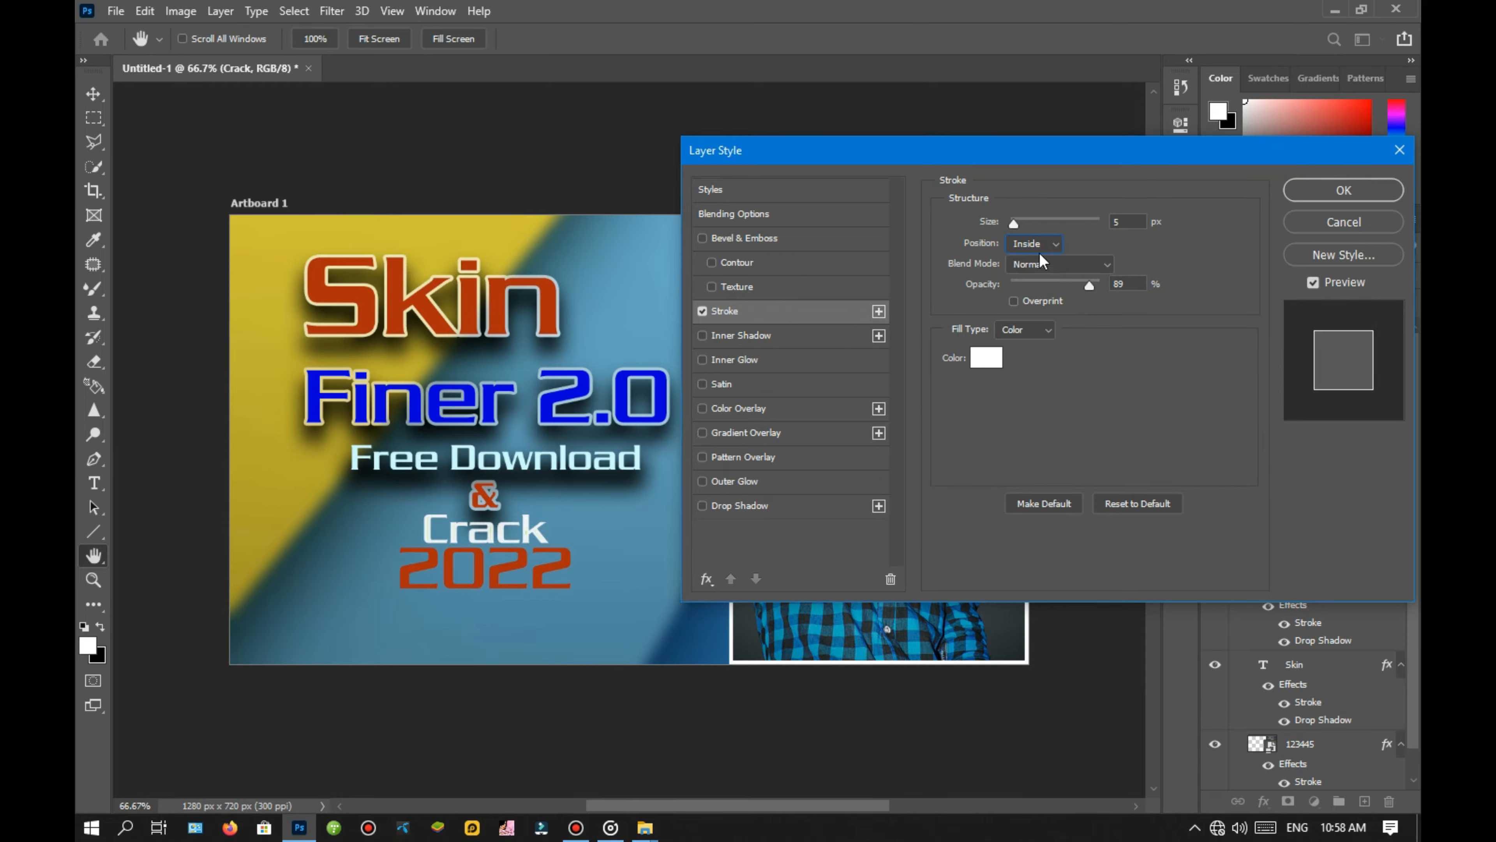
left_click(1040, 252)
left_click(1037, 287)
mouse_move(1013, 227)
left_mouse_down()
mouse_move(1028, 225)
mouse_move(1011, 240)
left_mouse_up()
left_click(1026, 247)
left_click(1031, 259)
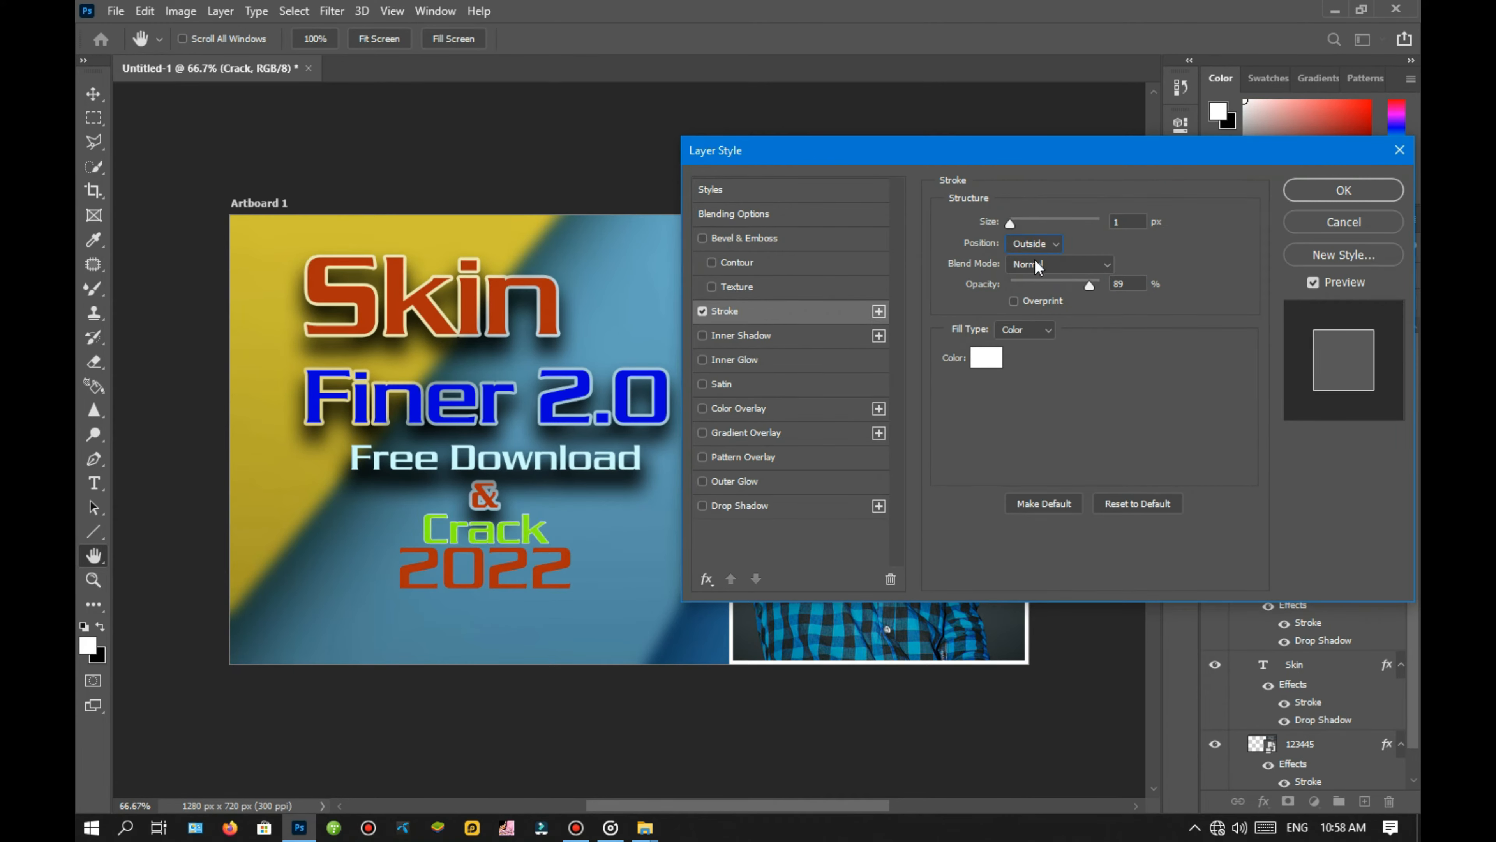
left_click(1053, 245)
left_click(1051, 273)
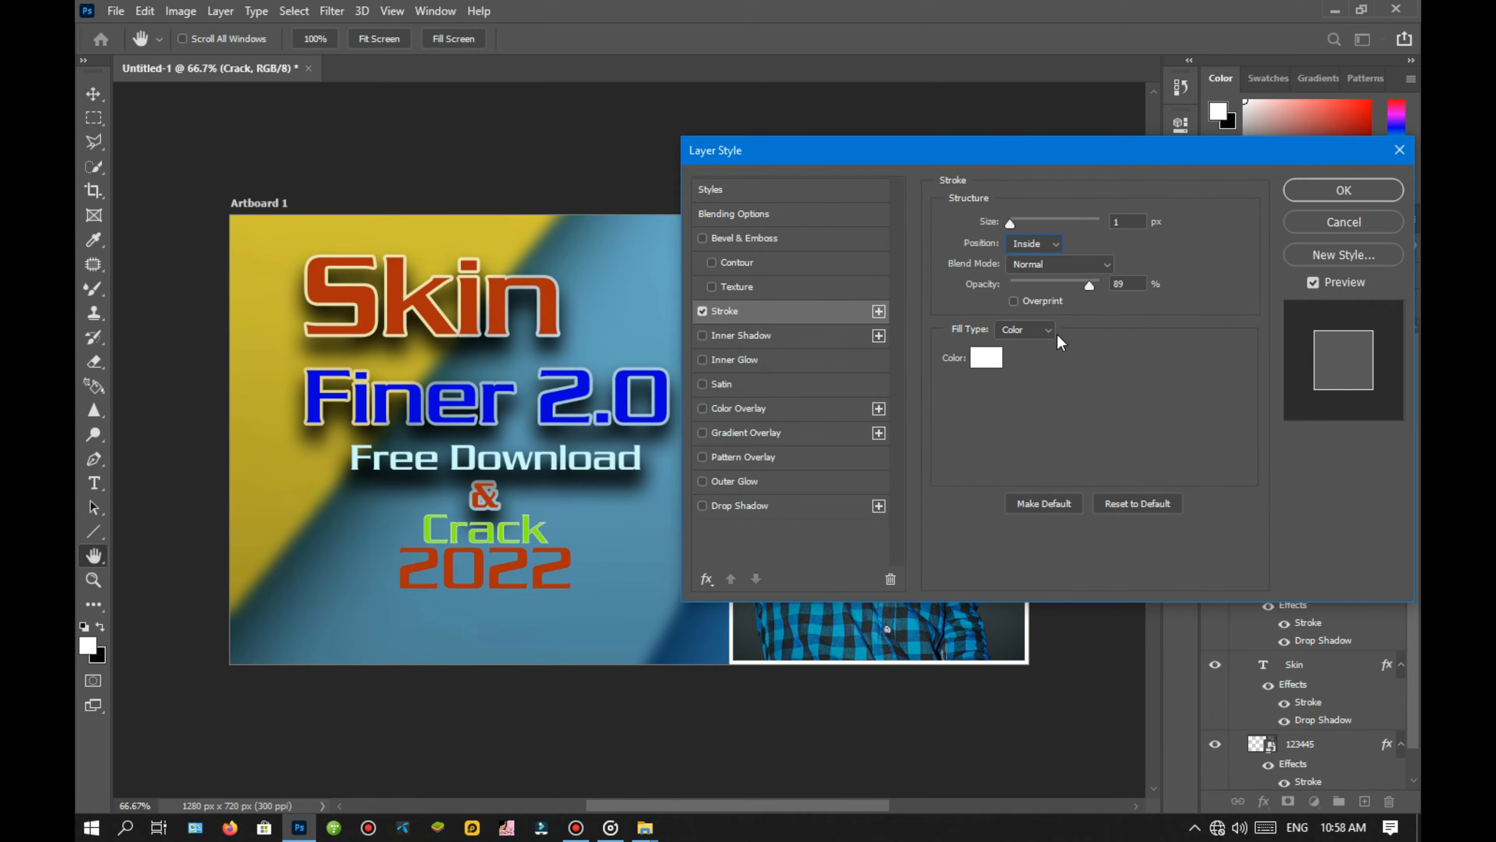
left_click(1302, 192)
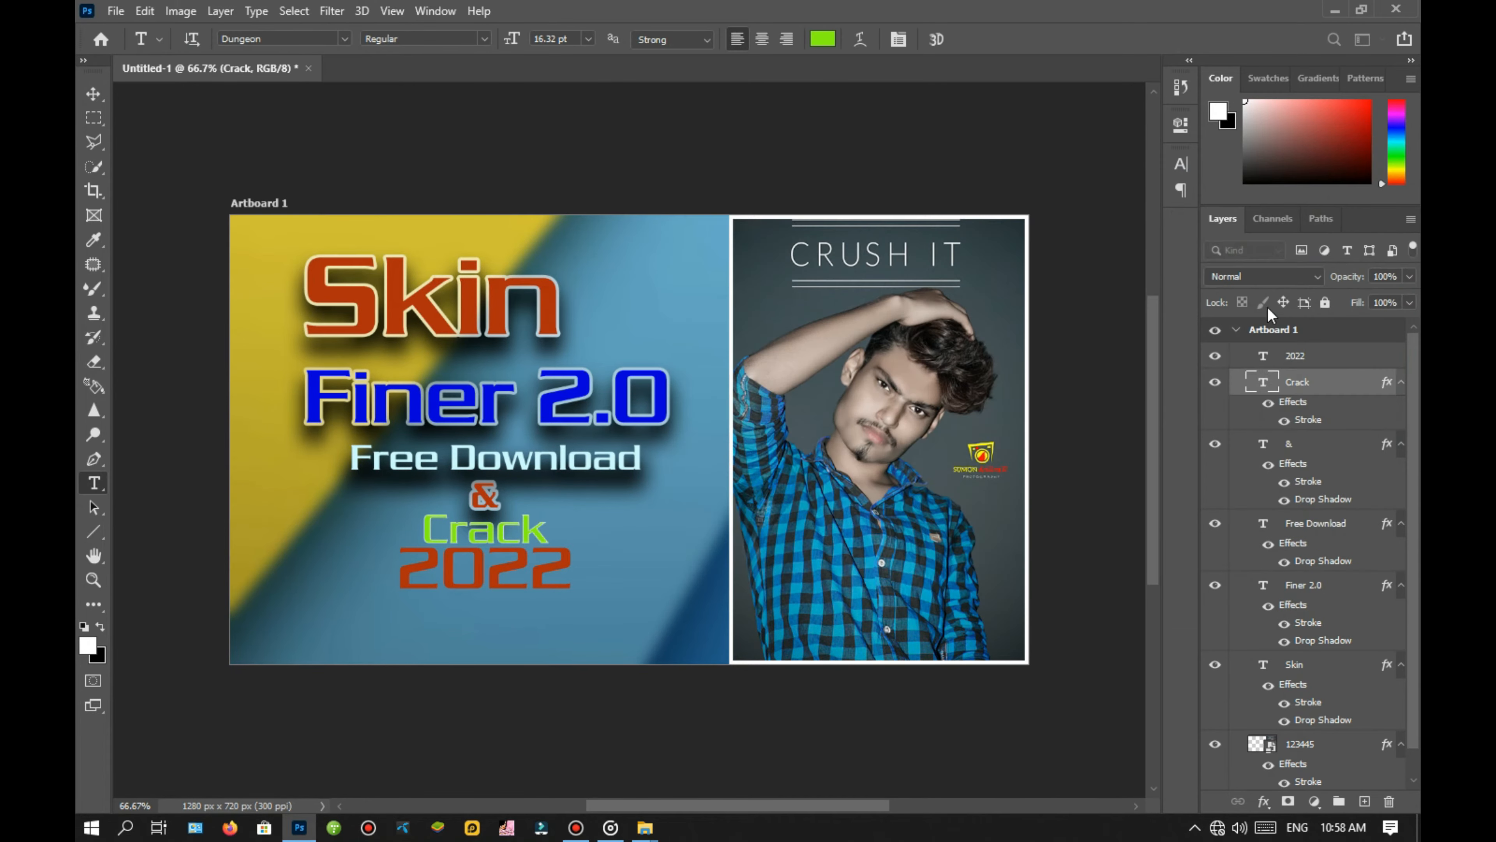
Move the 2022 text slightly down to about X 411 px, Y 576 px, away from the Crack text.
left_click(1314, 356)
key("t")
key("ctrl+t")
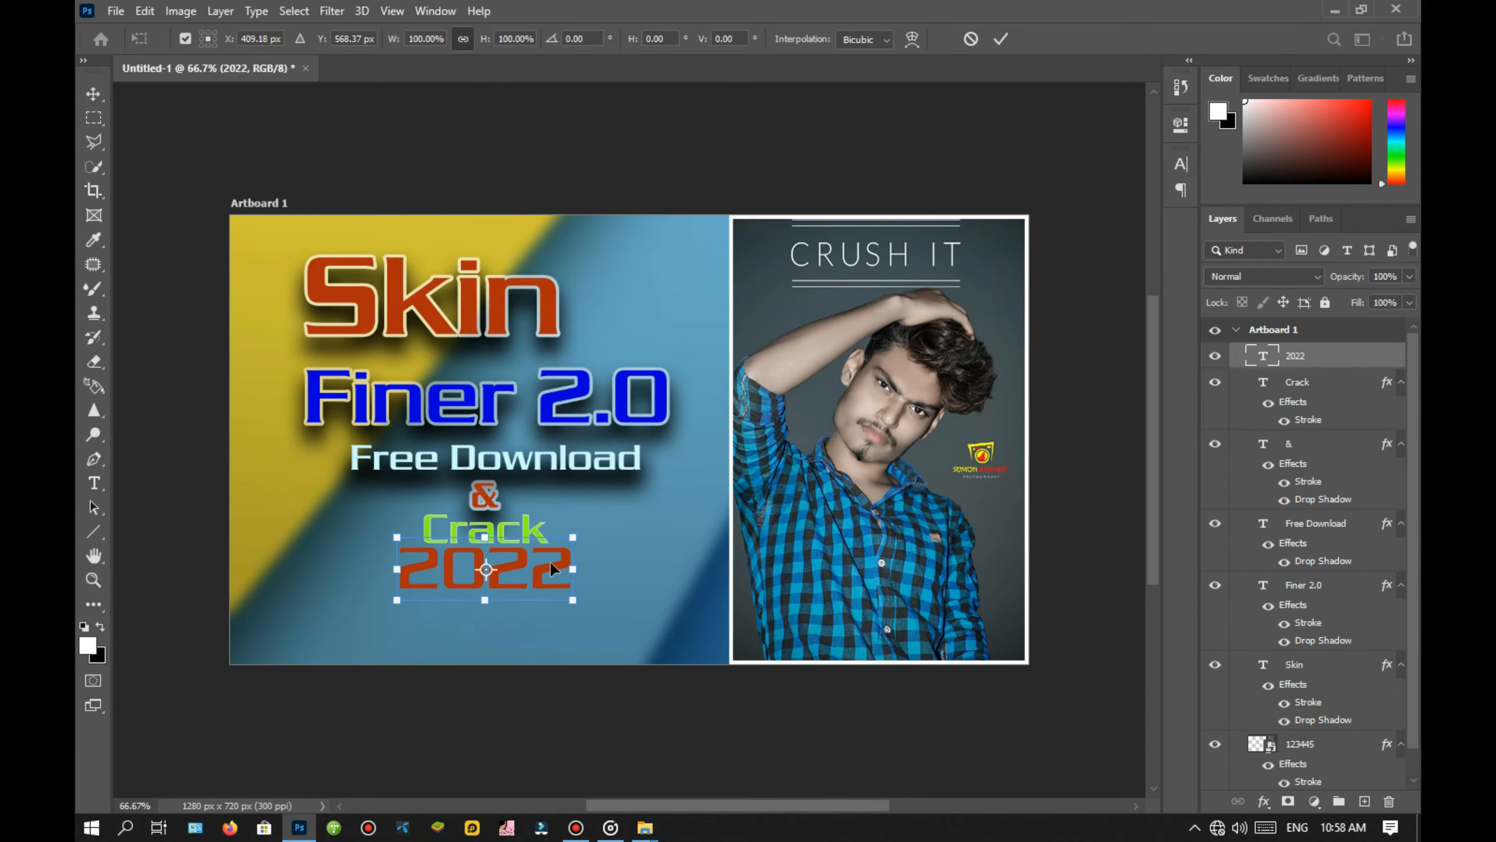
left_click_drag(550, 560, 527, 585)
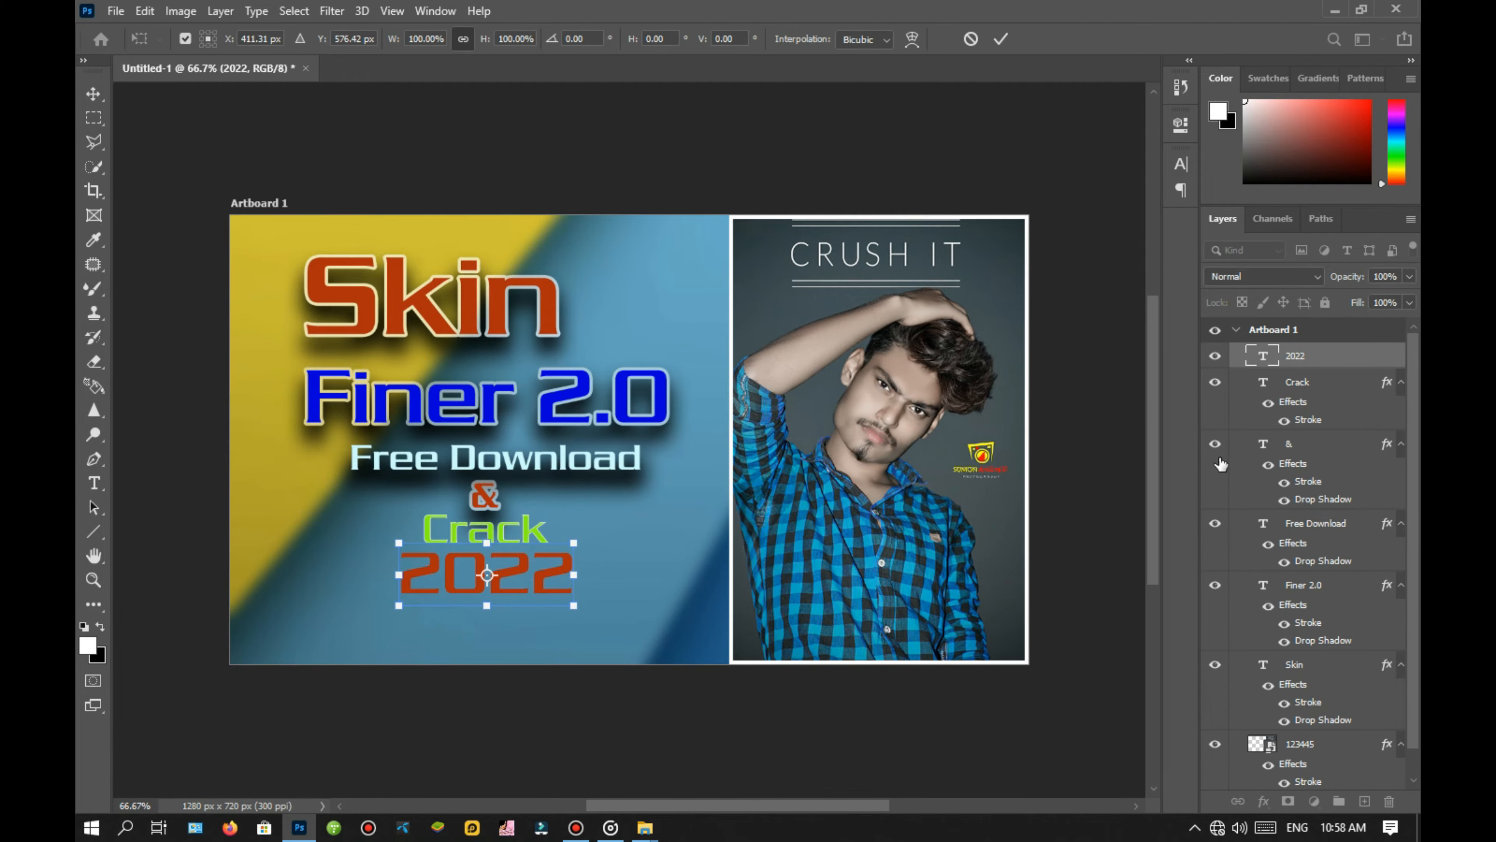
Give the 2022 text a drop shadow and a white stroke.
double_click(1343, 357)
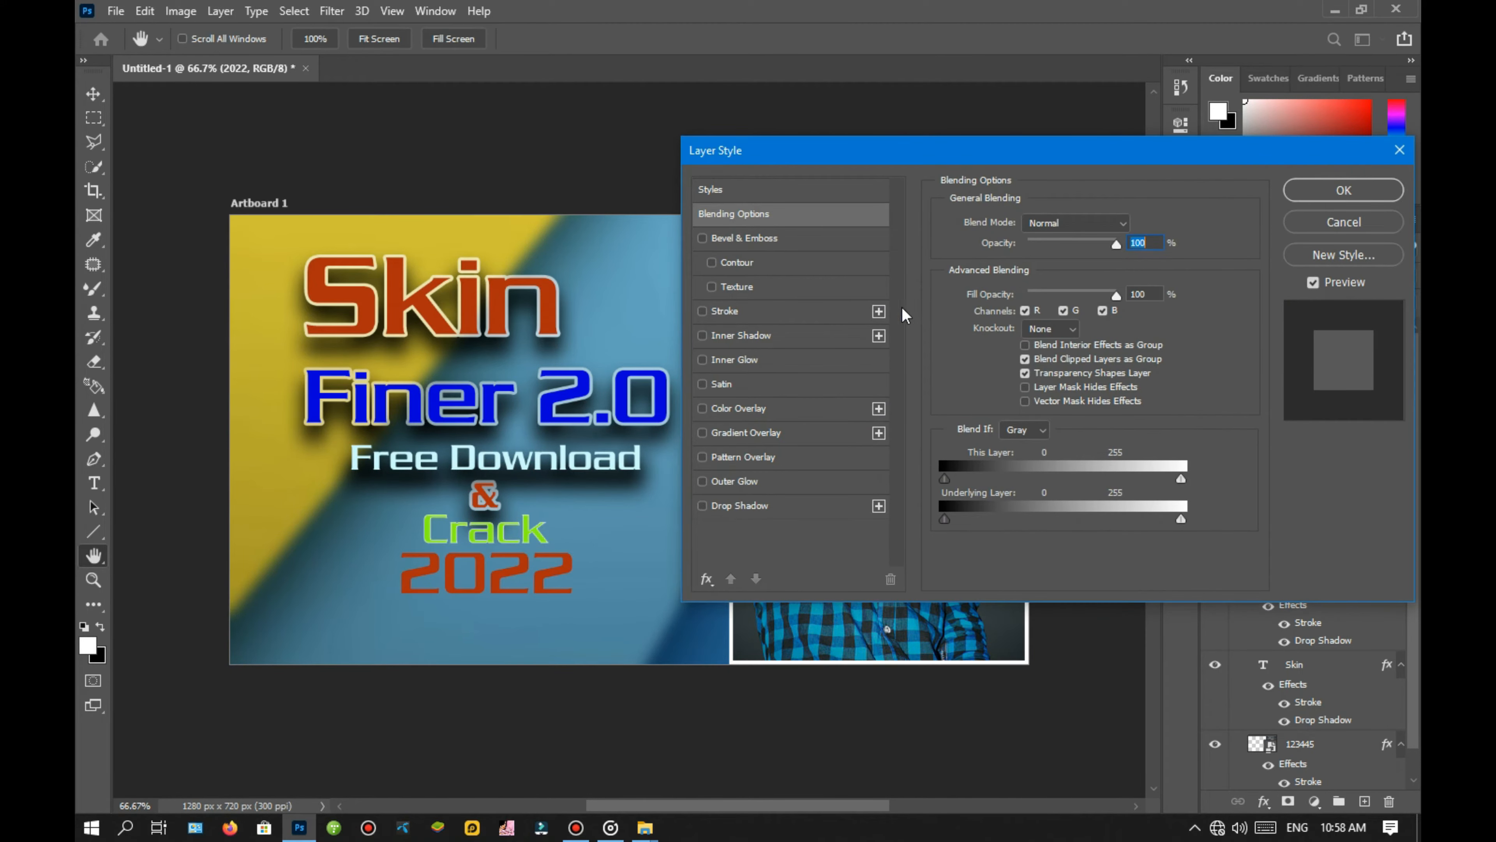
left_click(702, 506)
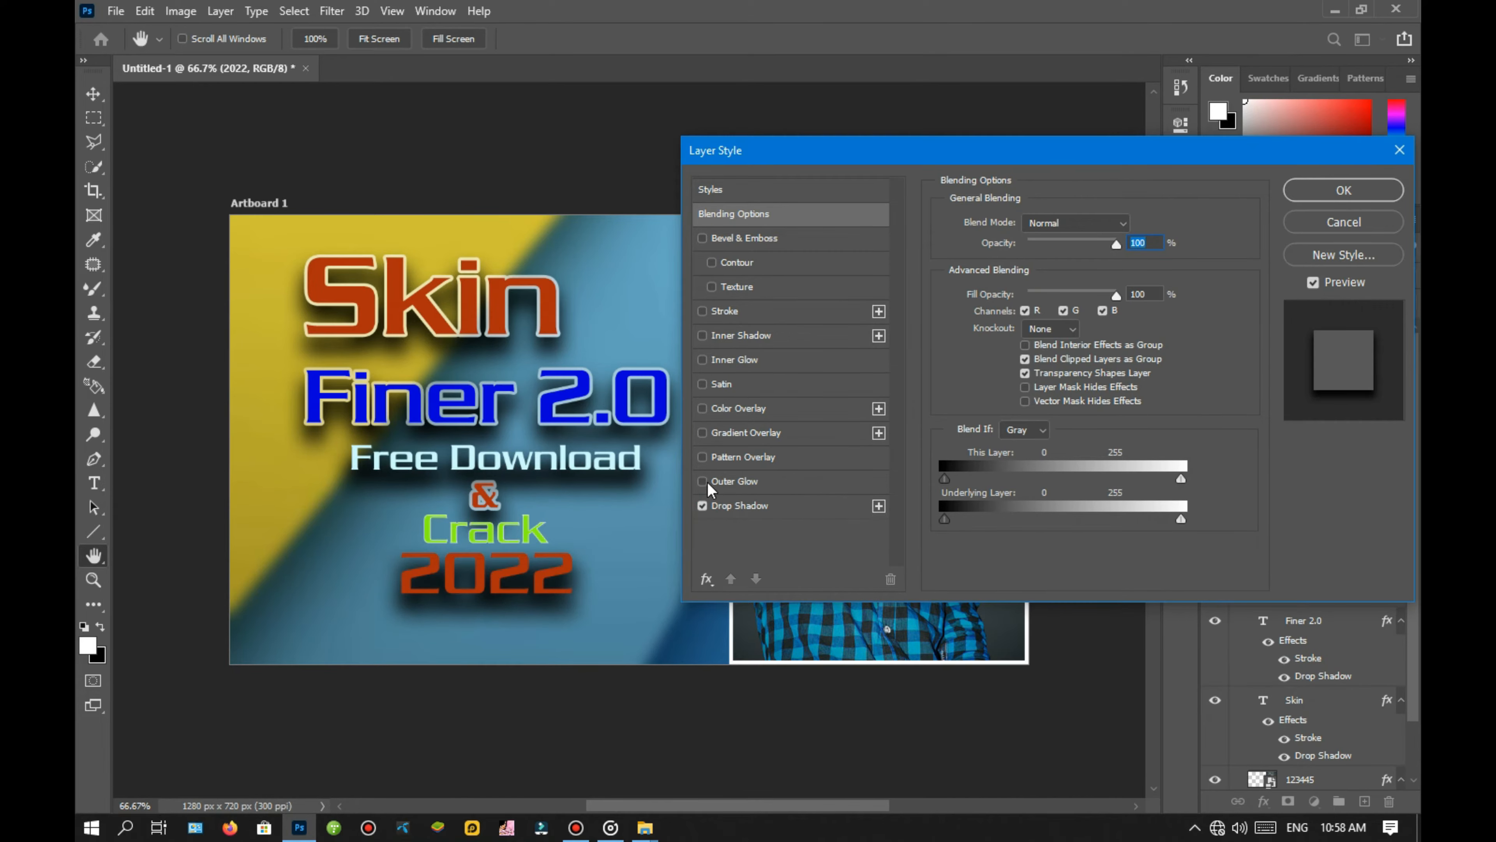
left_click(703, 311)
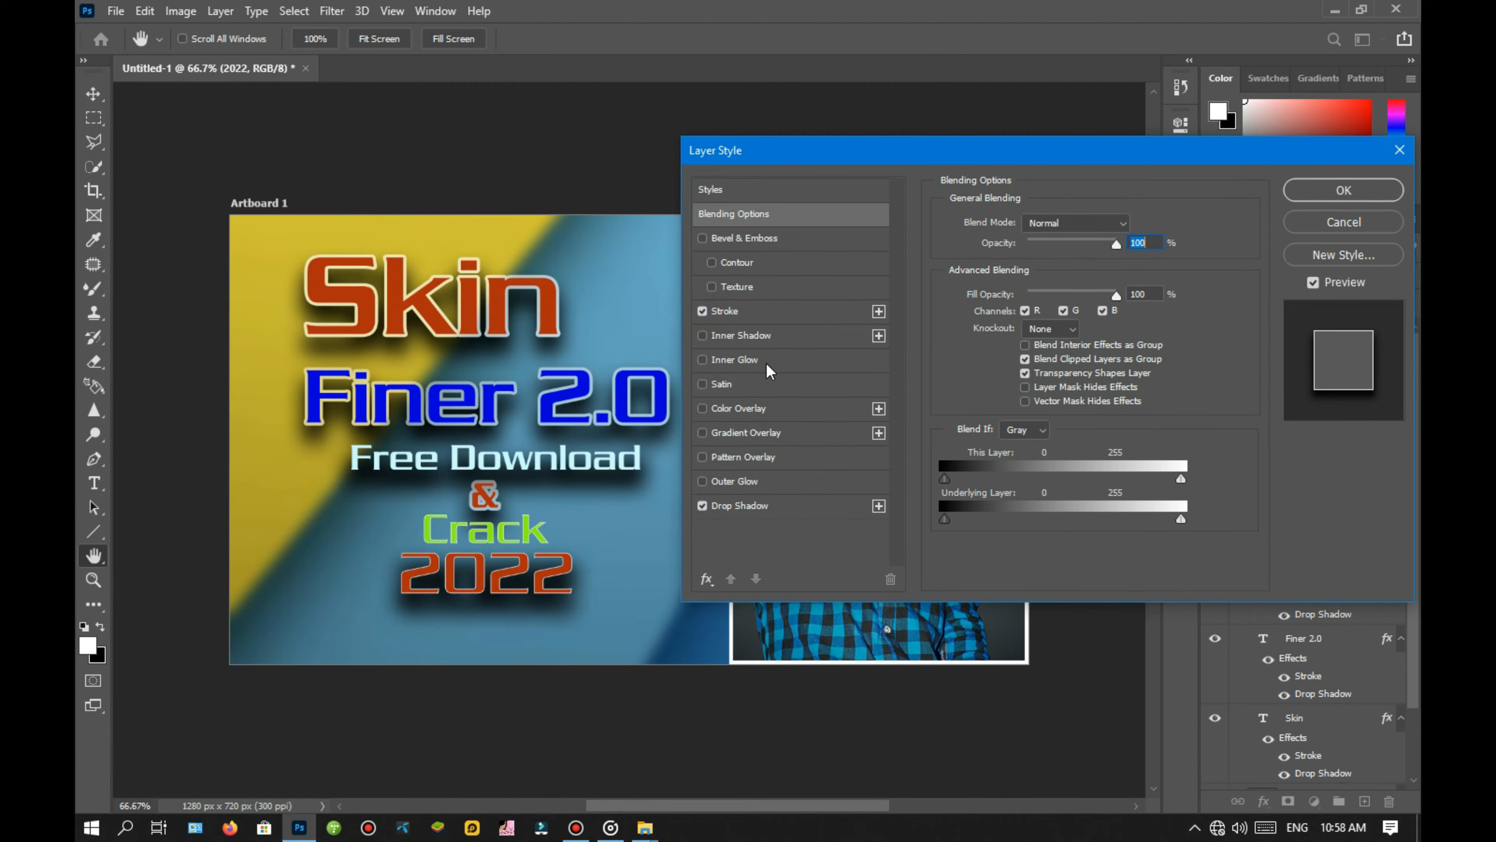
left_click(1350, 195)
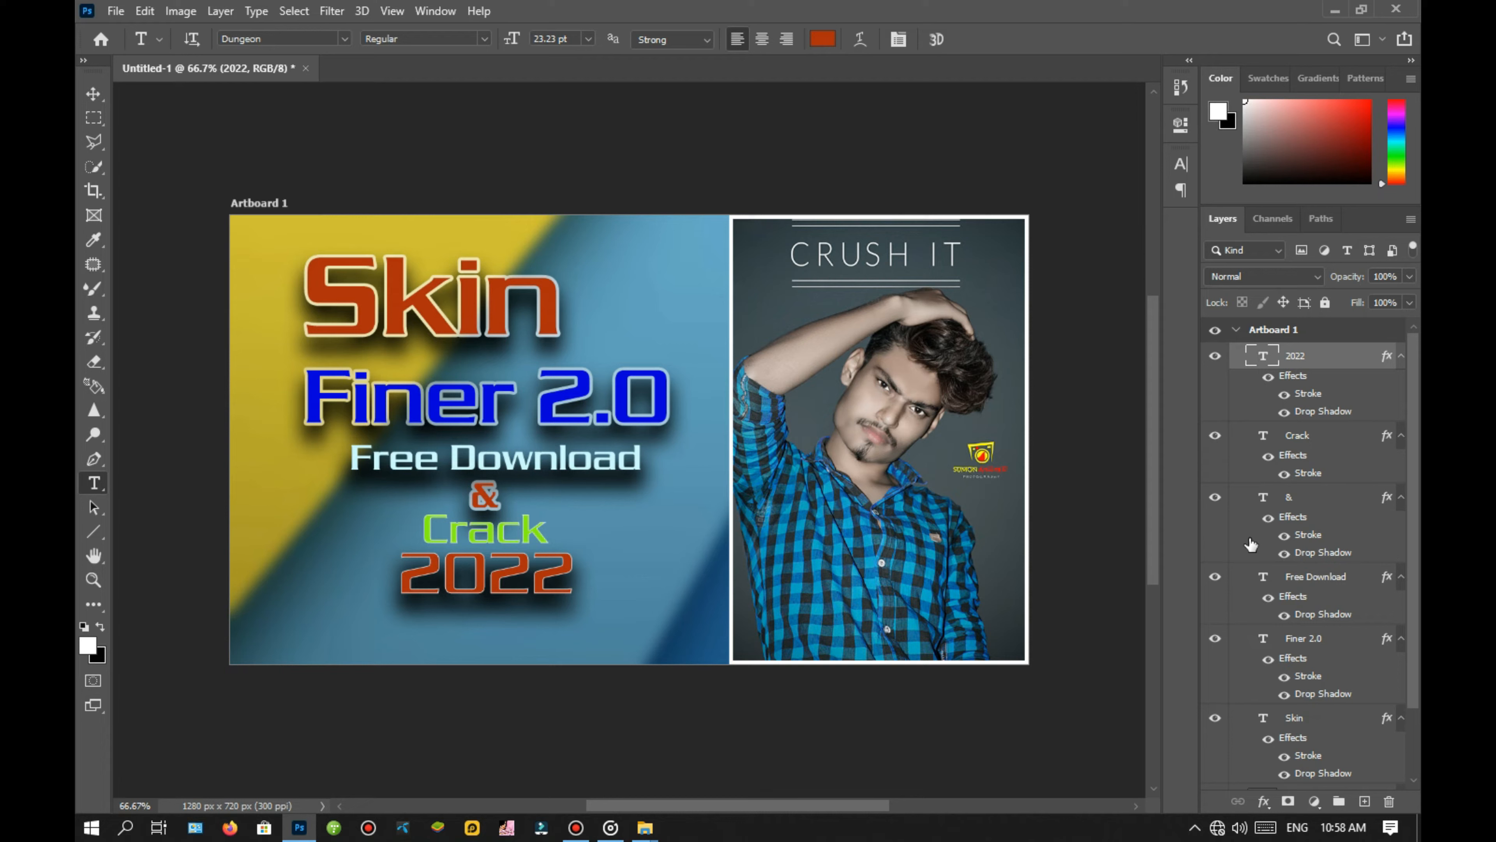
Merge the six text layers (2022, Crack, &, Free Download, Finer 2.0 and Skin) into one layer and check it by toggling its visibility.
left_click(1298, 443, "ctrl")
left_click(1315, 500, "ctrl")
left_click(1298, 583, "ctrl")
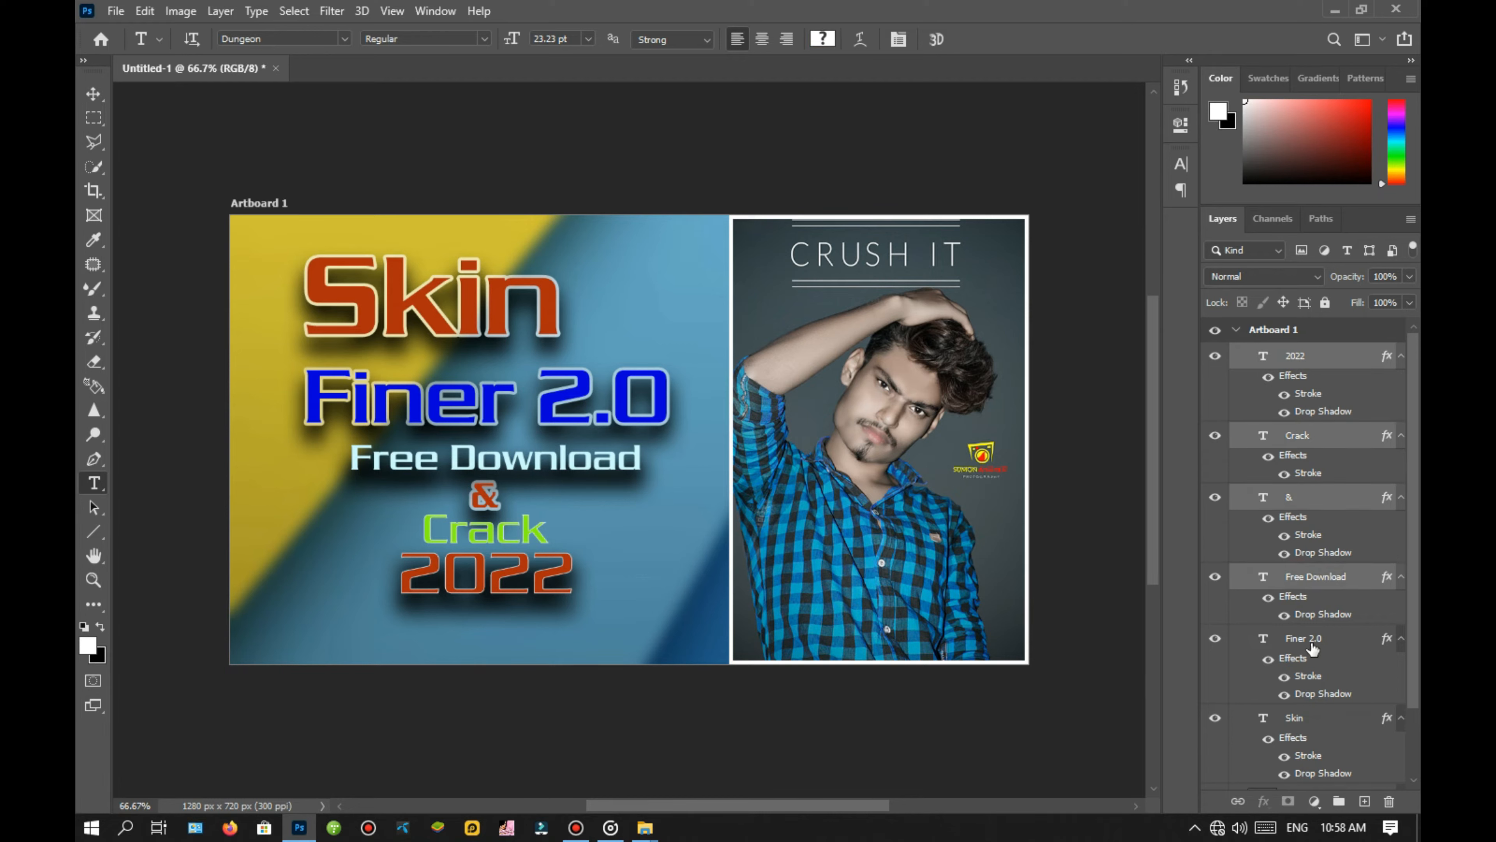
left_click(1296, 648, "ctrl")
left_click(1295, 725, "ctrl")
scroll(1306, 725, "down", 1)
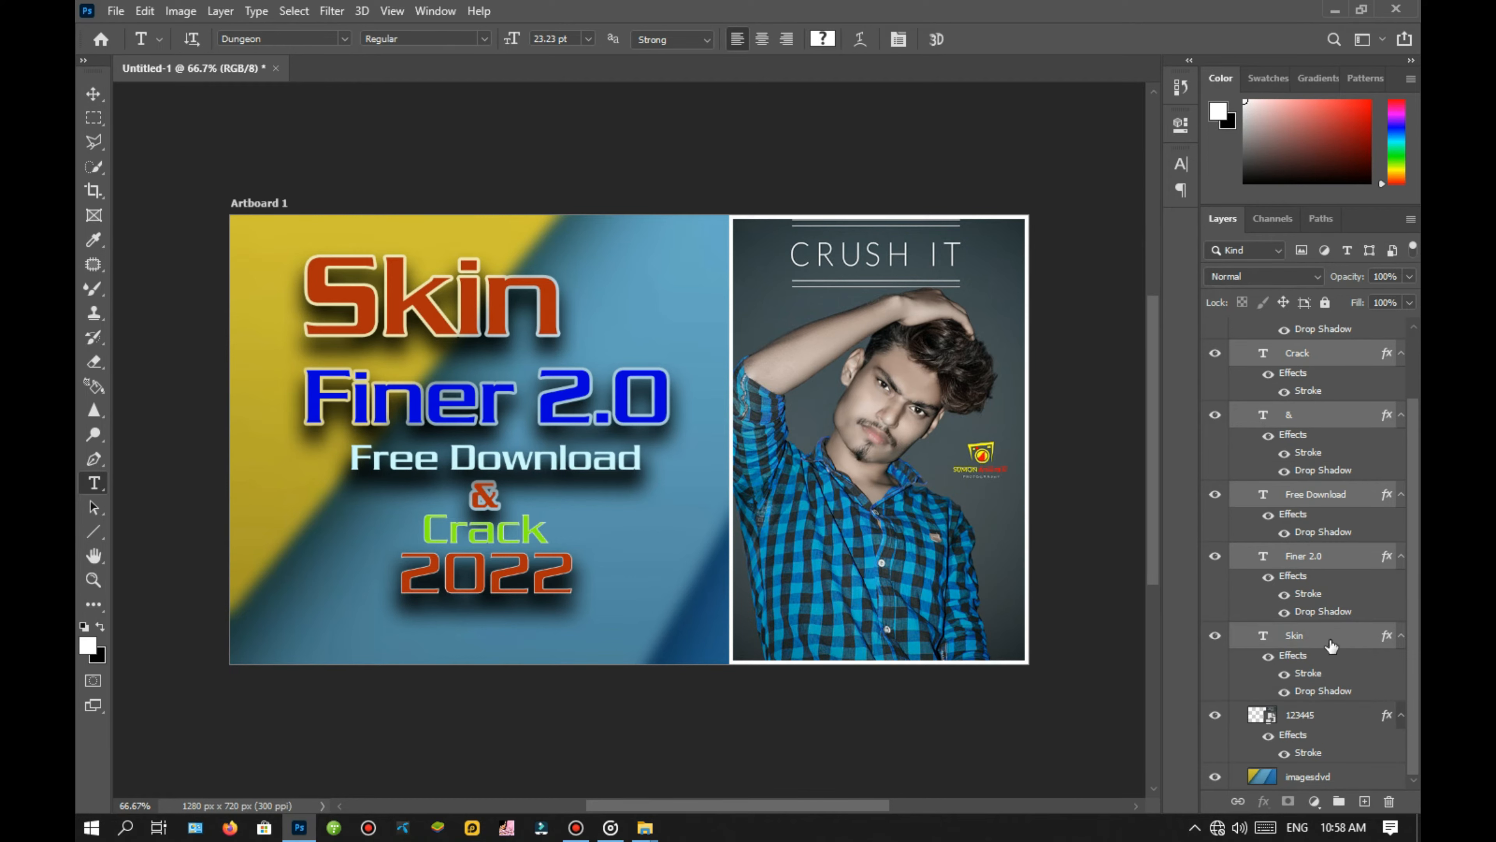
key("ctrl+e")
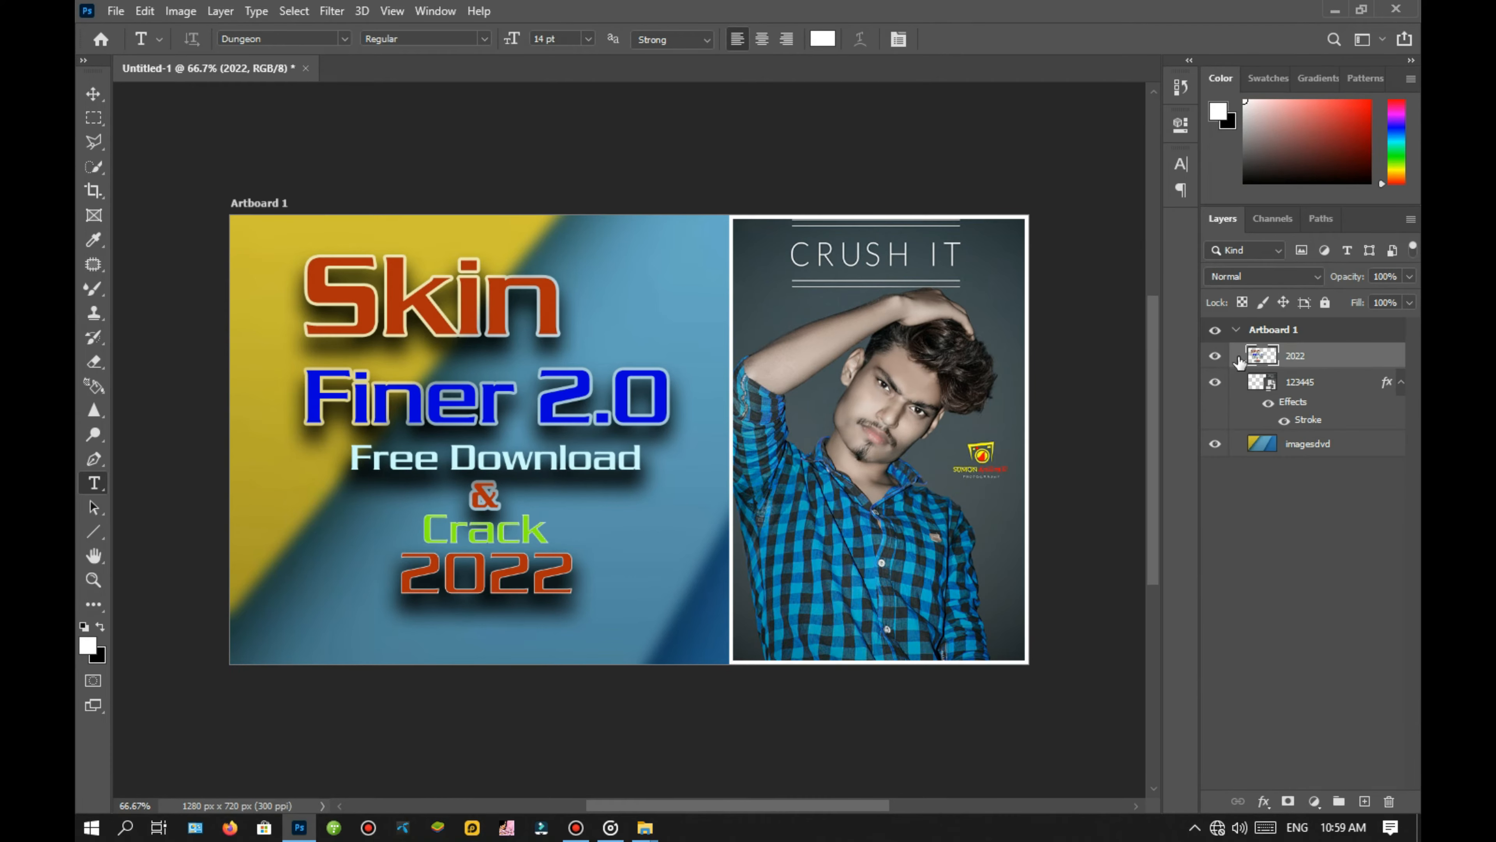
left_click(1215, 356)
left_click(1214, 355)
Scale the merged text layer to about 106% and centre it over the background area beside the portrait.
key("ctrl+t")
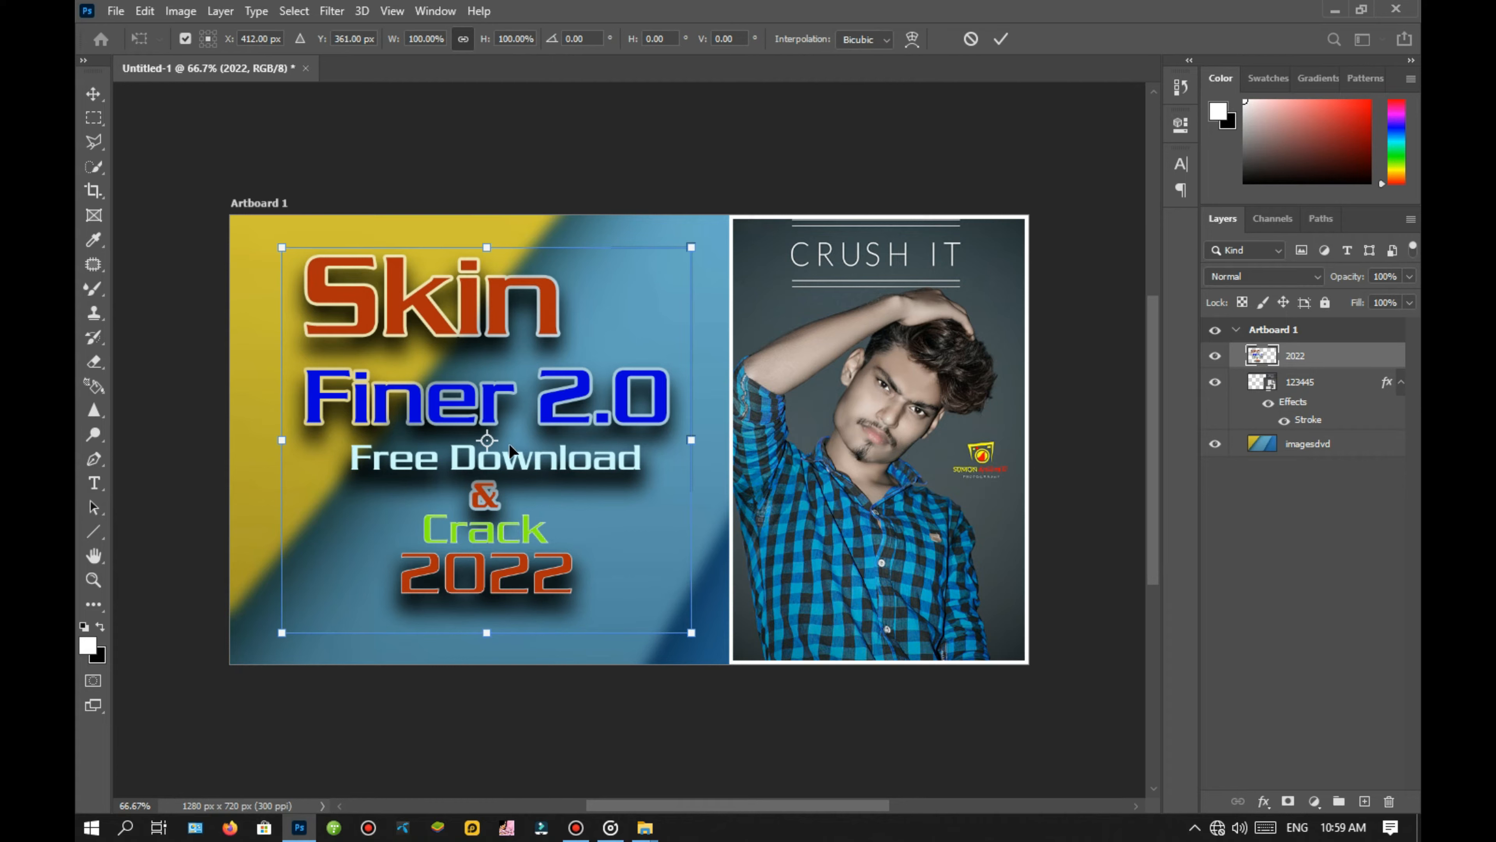
left_click_drag(537, 608, 526, 607)
left_click_drag(675, 632, 706, 648)
left_click_drag(648, 559, 657, 547)
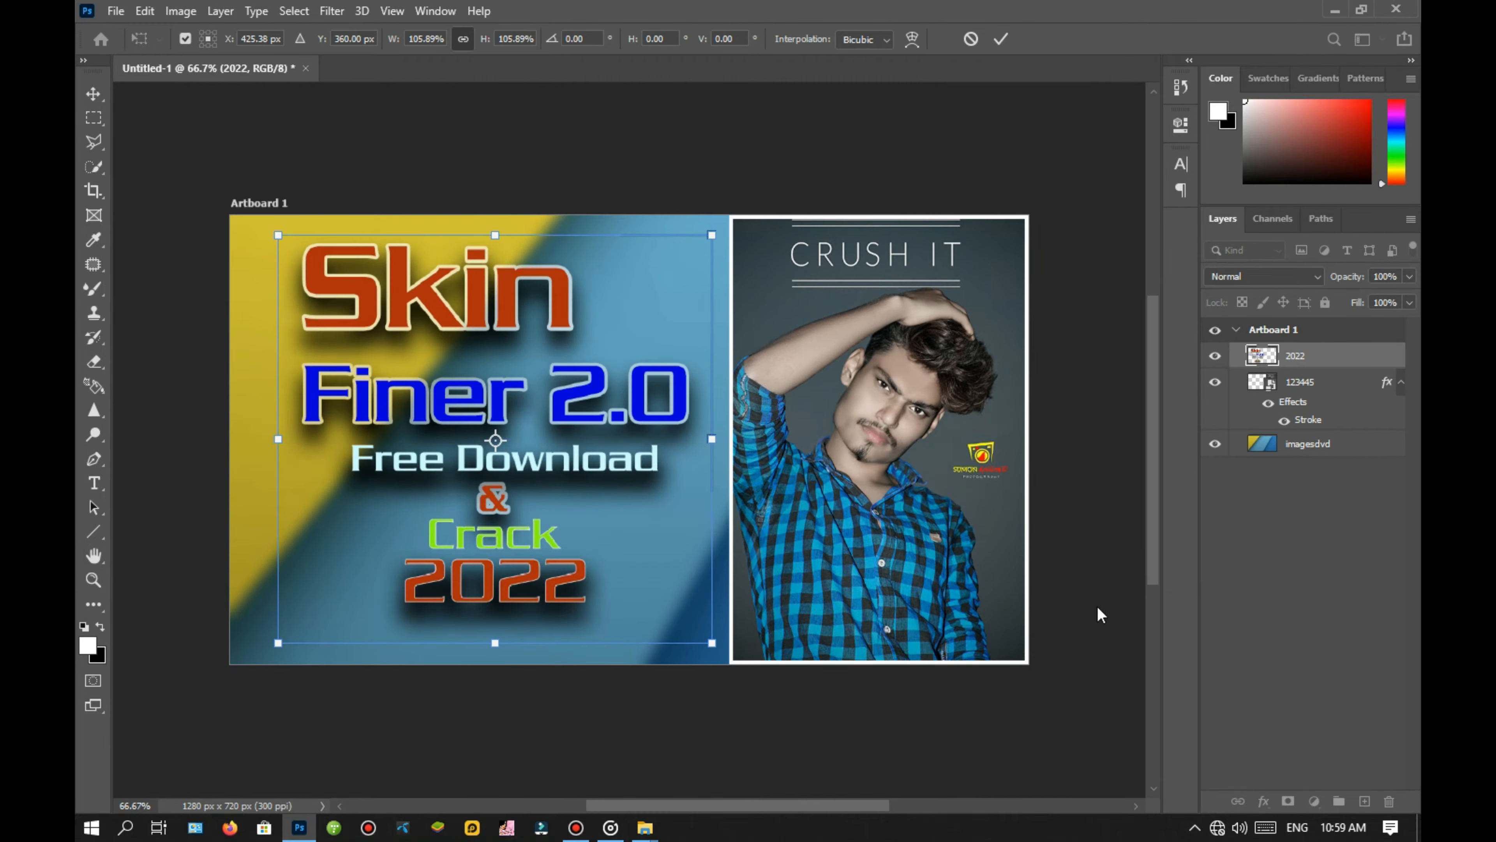
left_click(1293, 598)
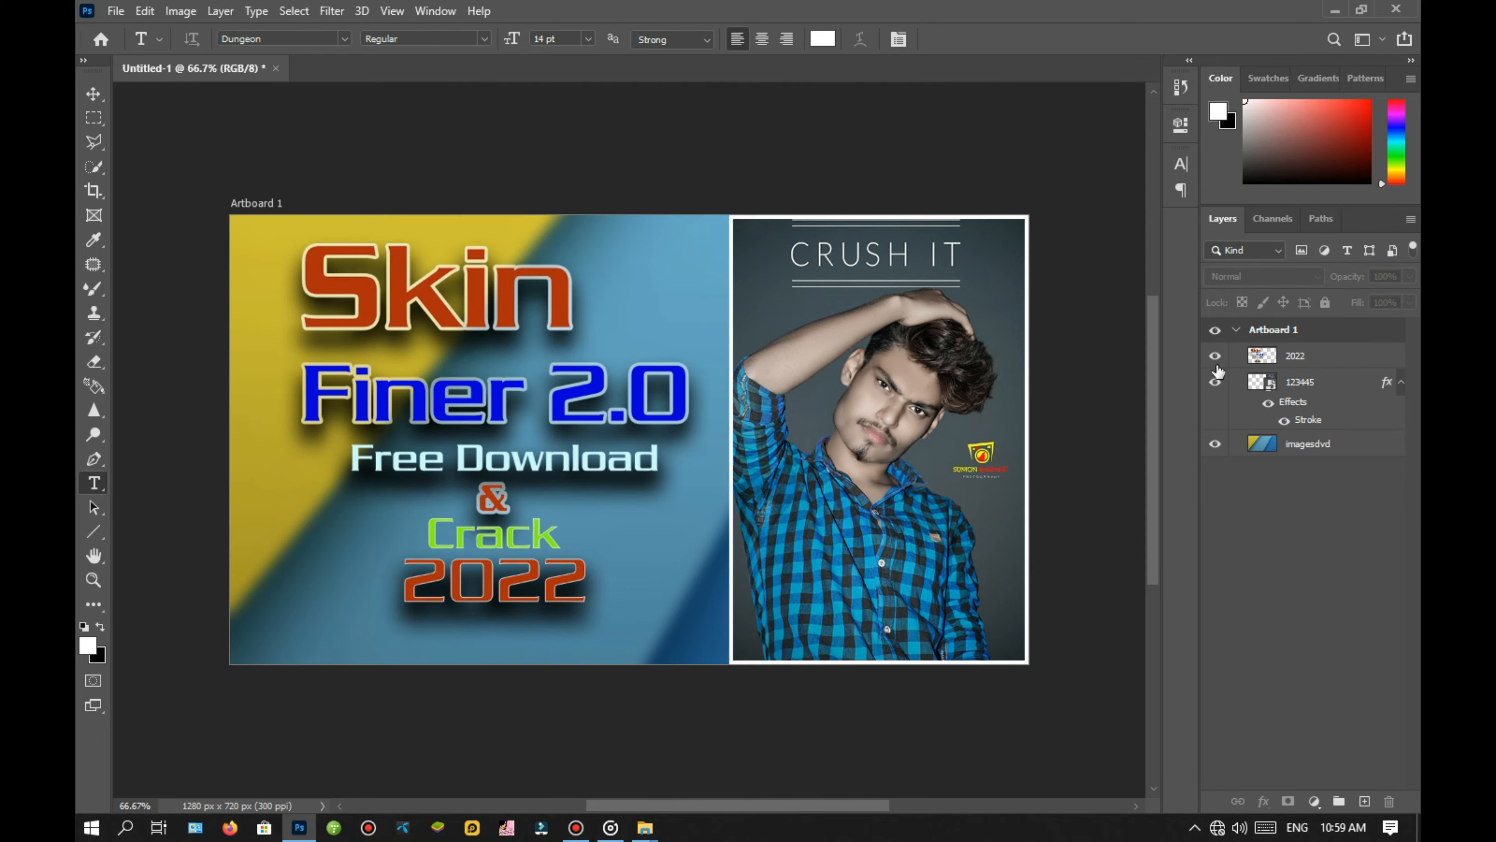
Add a white 16 px inside stroke at 89% opacity to the imagesdvd background layer.
left_click(1300, 445)
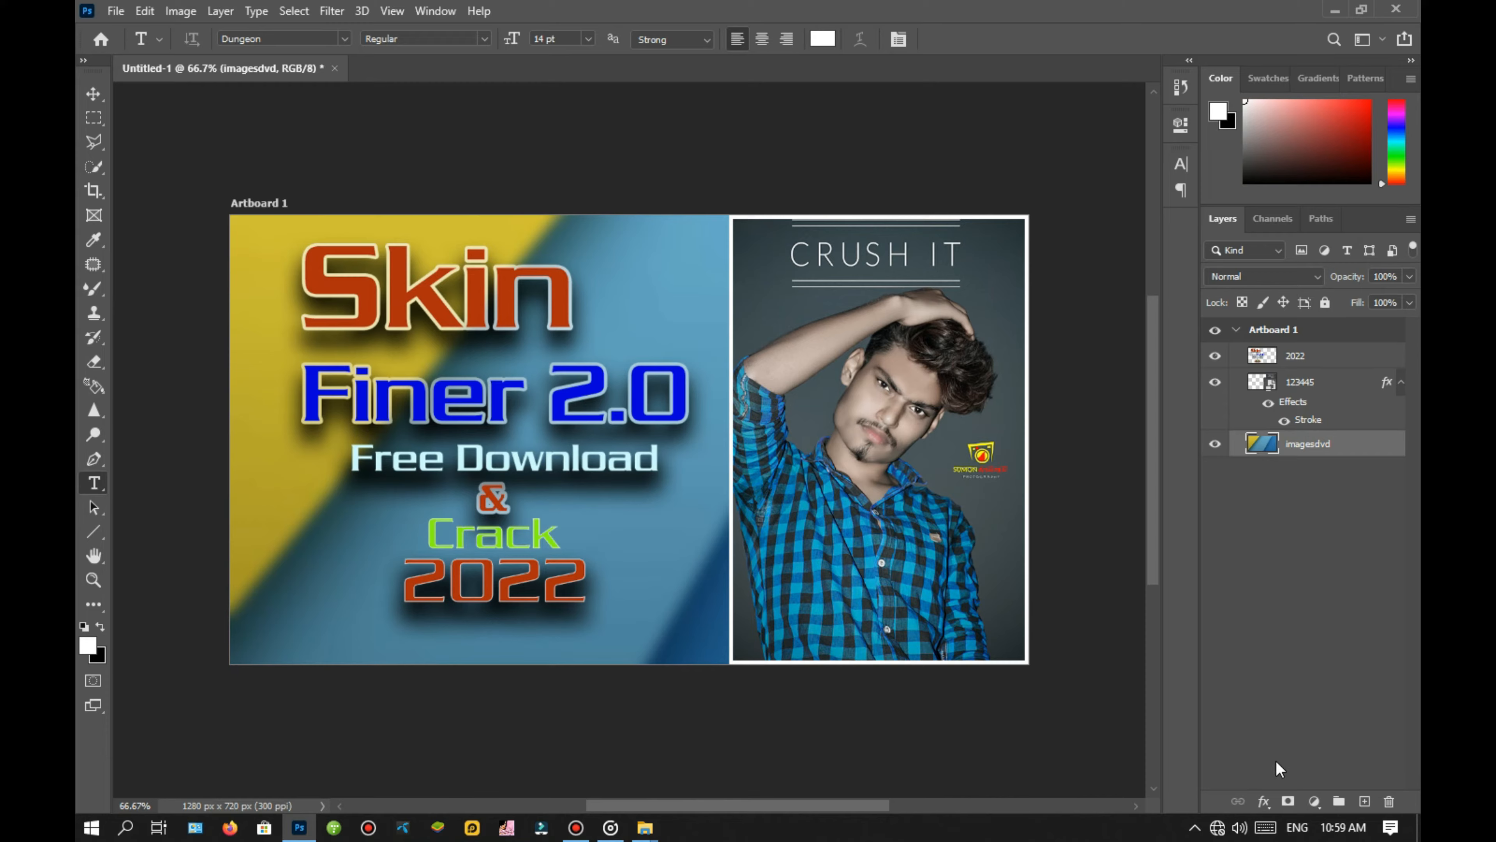
left_click(1264, 800)
left_click(1305, 654)
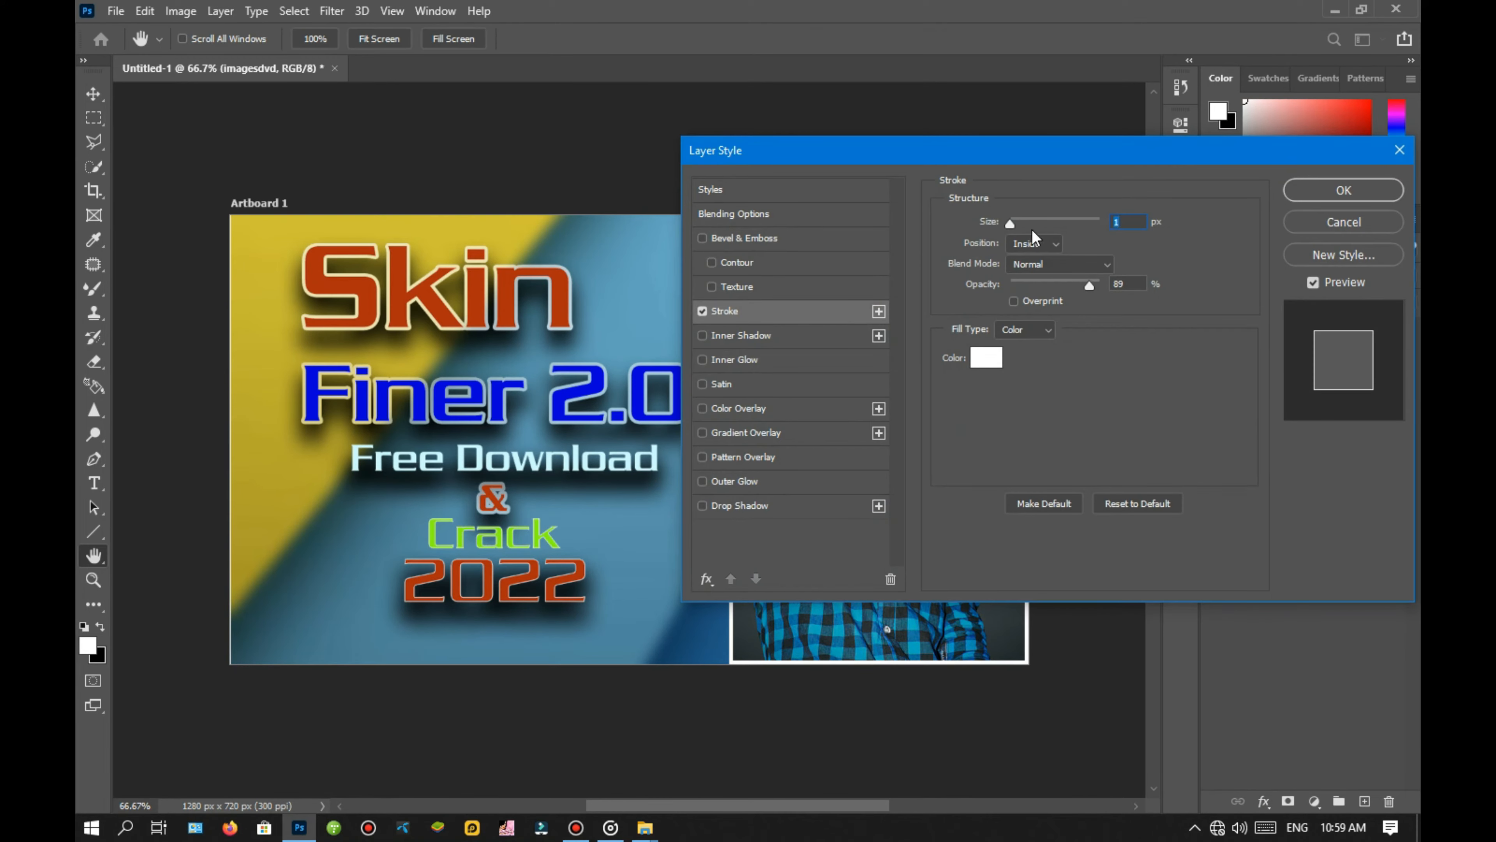
left_click_drag(1020, 228, 1023, 228)
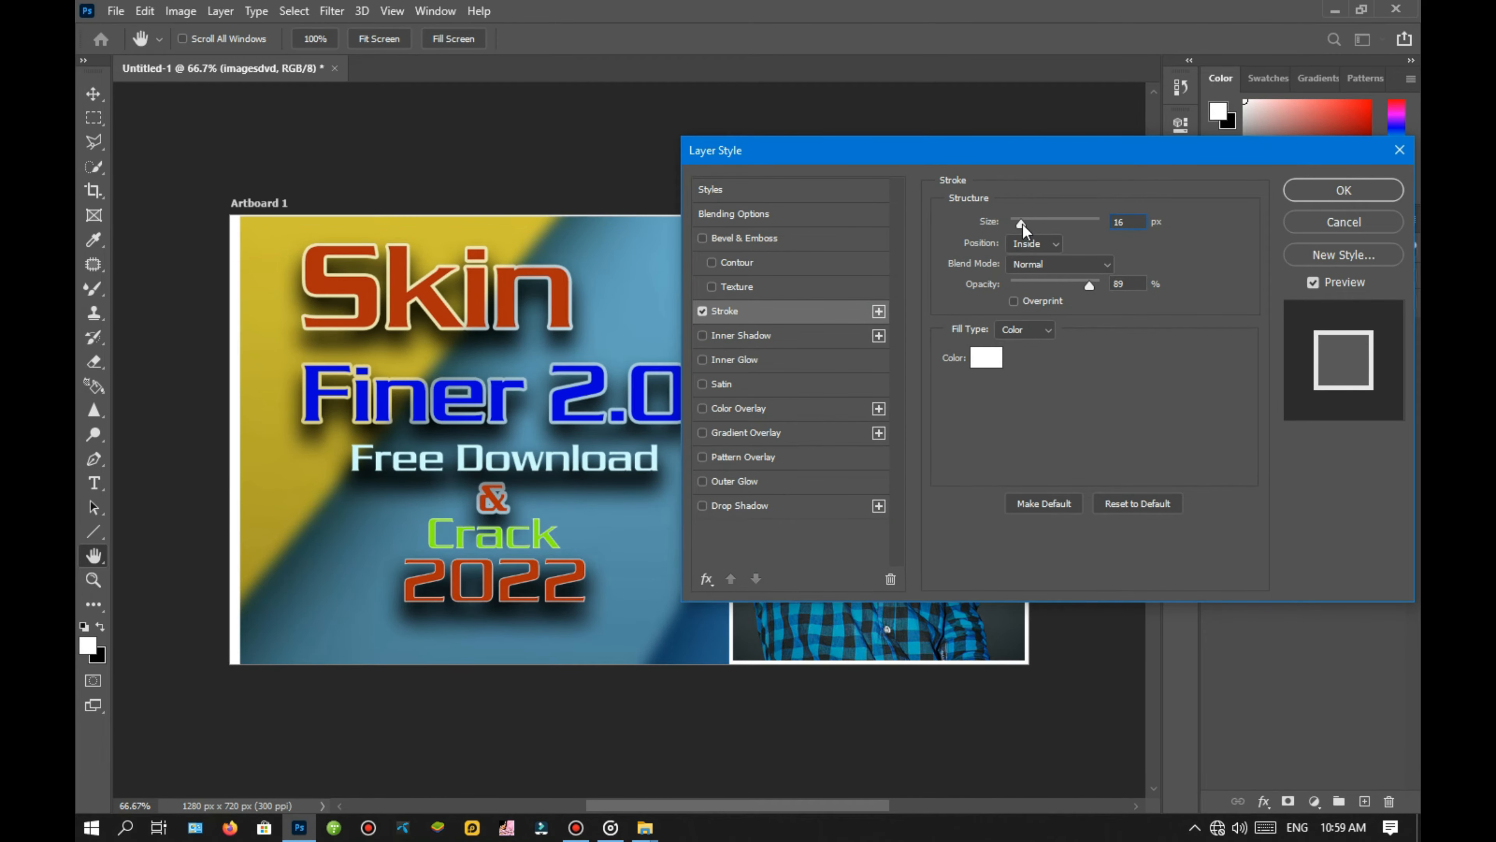
left_click(1038, 249)
left_click(1181, 423)
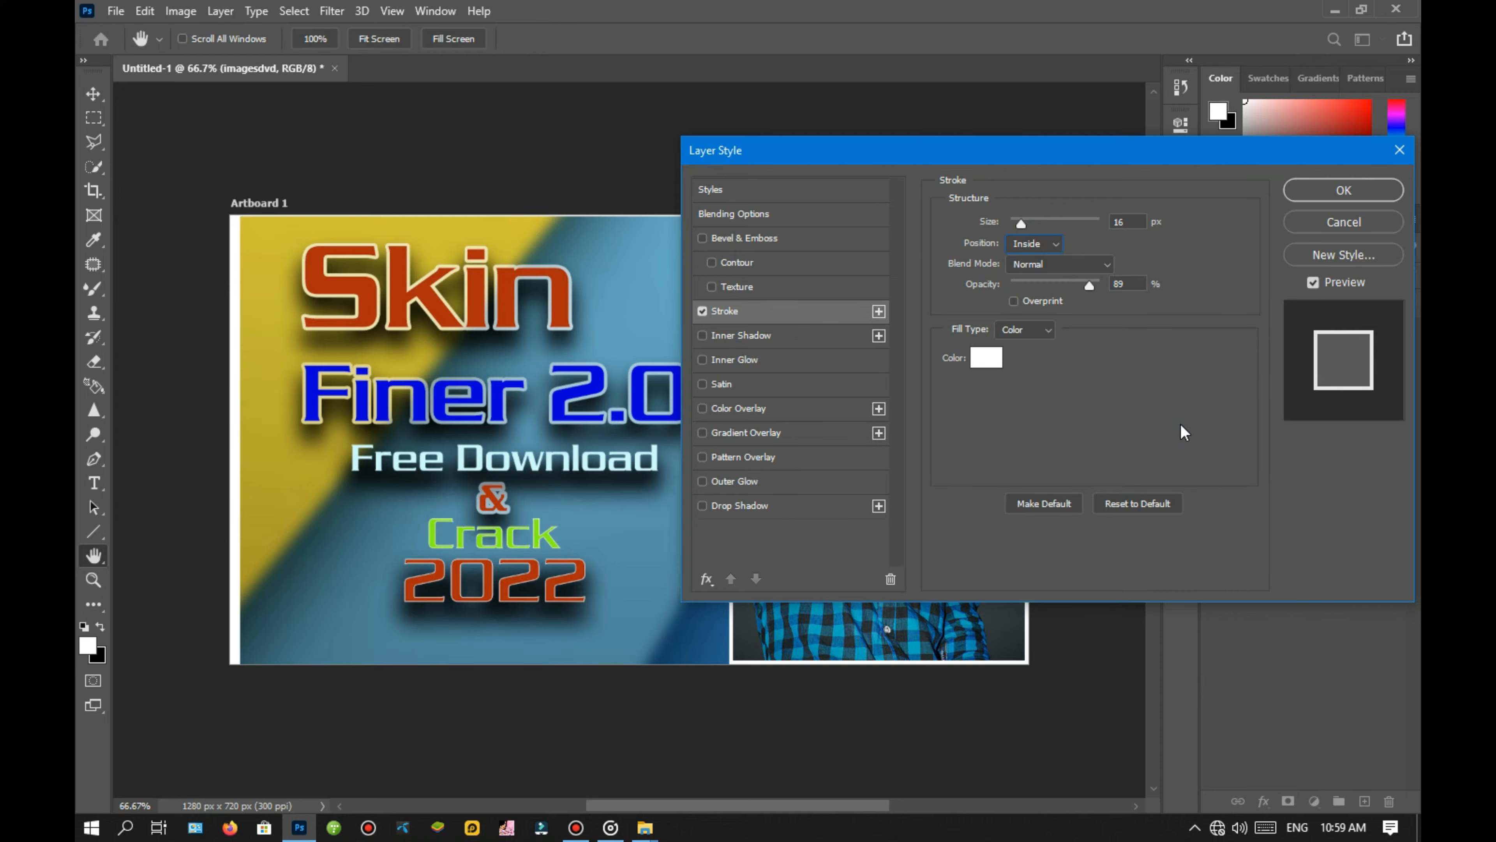
left_click(1333, 198)
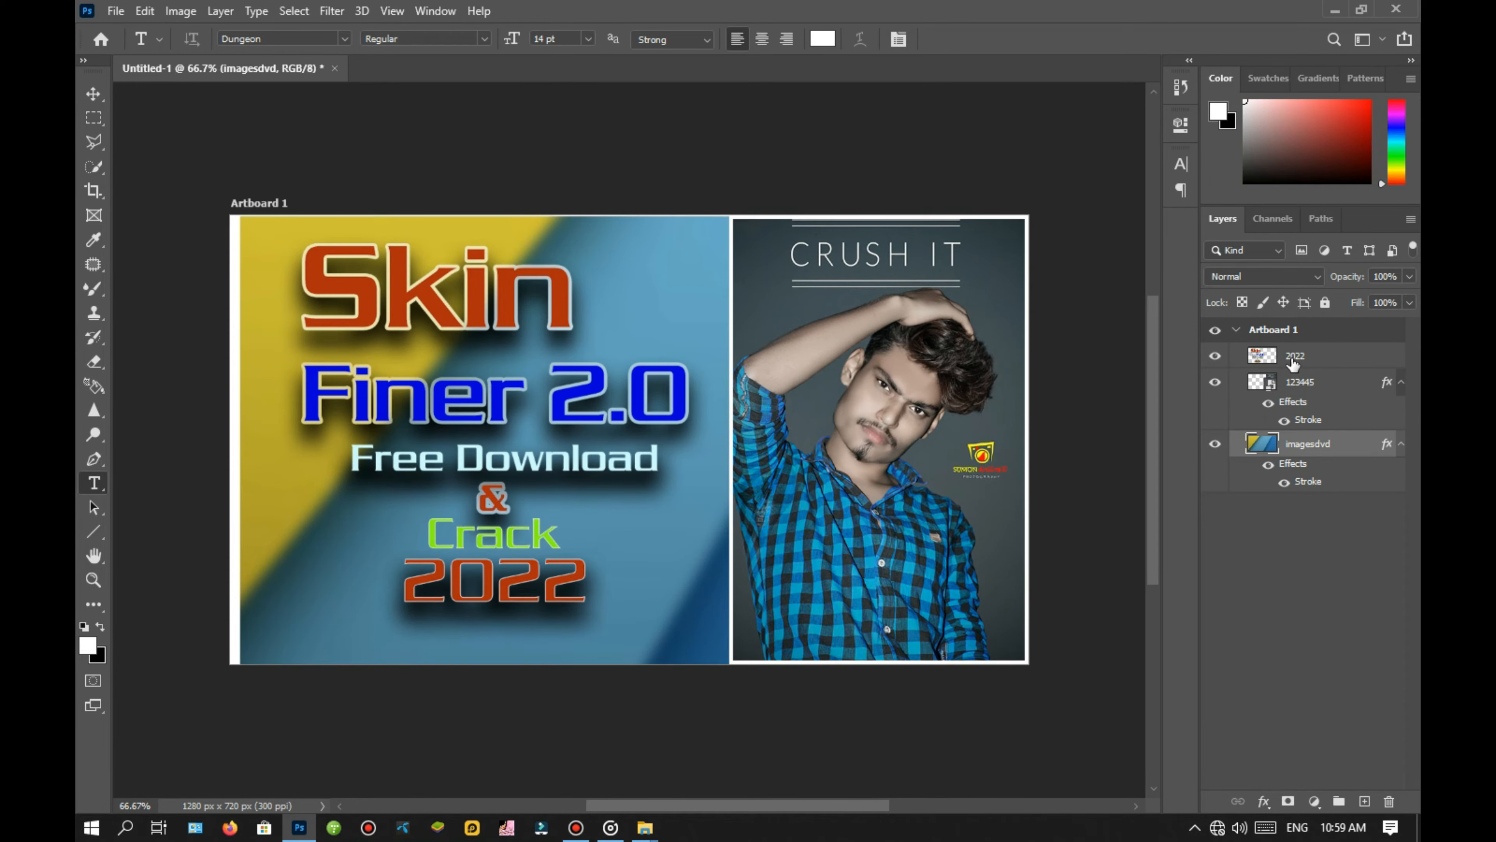
Merge the text, portrait and background layers into a single layer.
left_click(1318, 357, "shift")
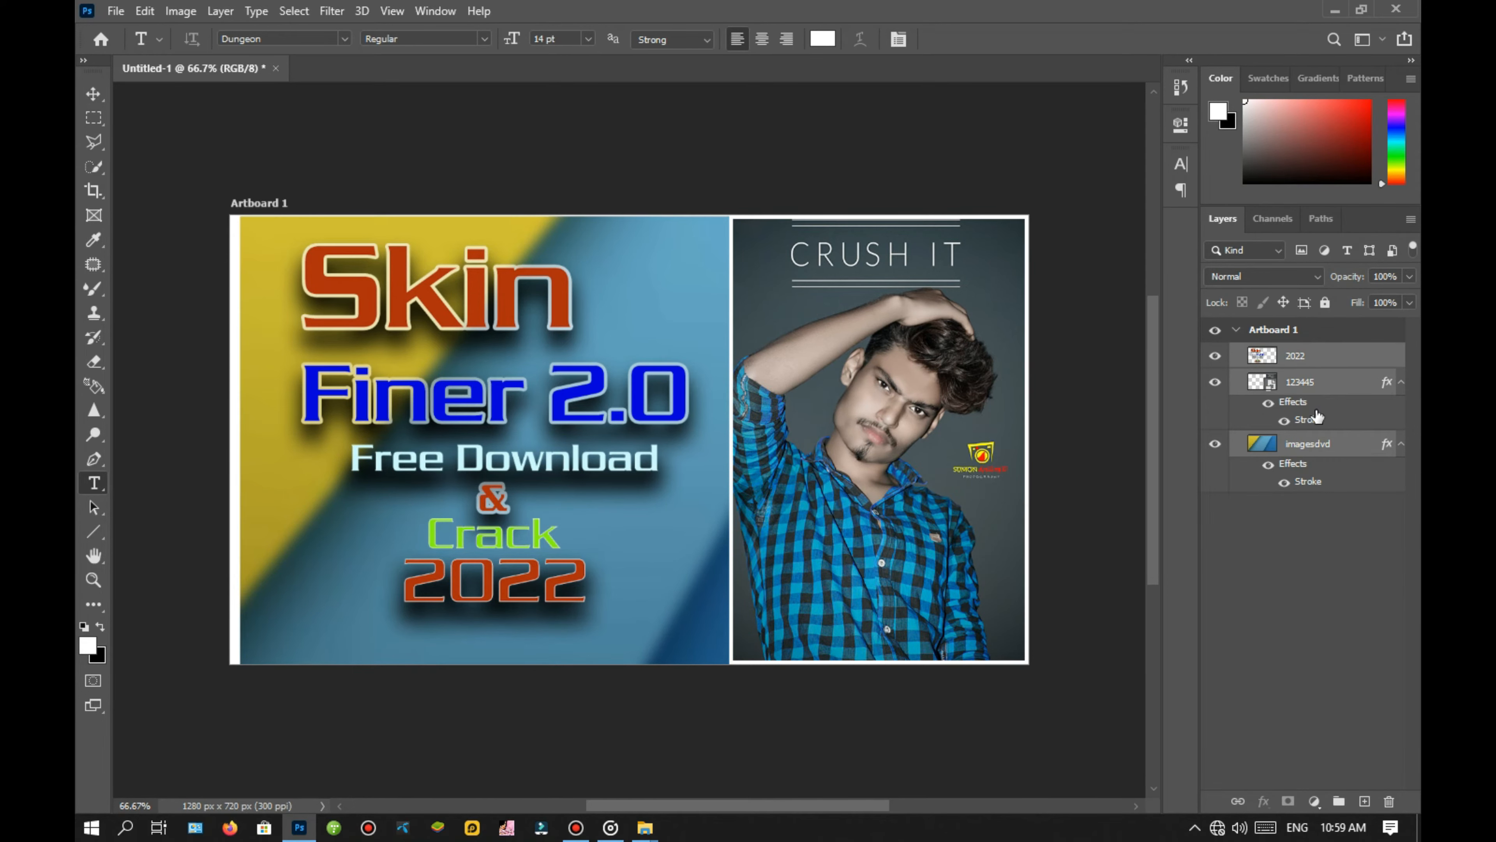
key("ctrl+e")
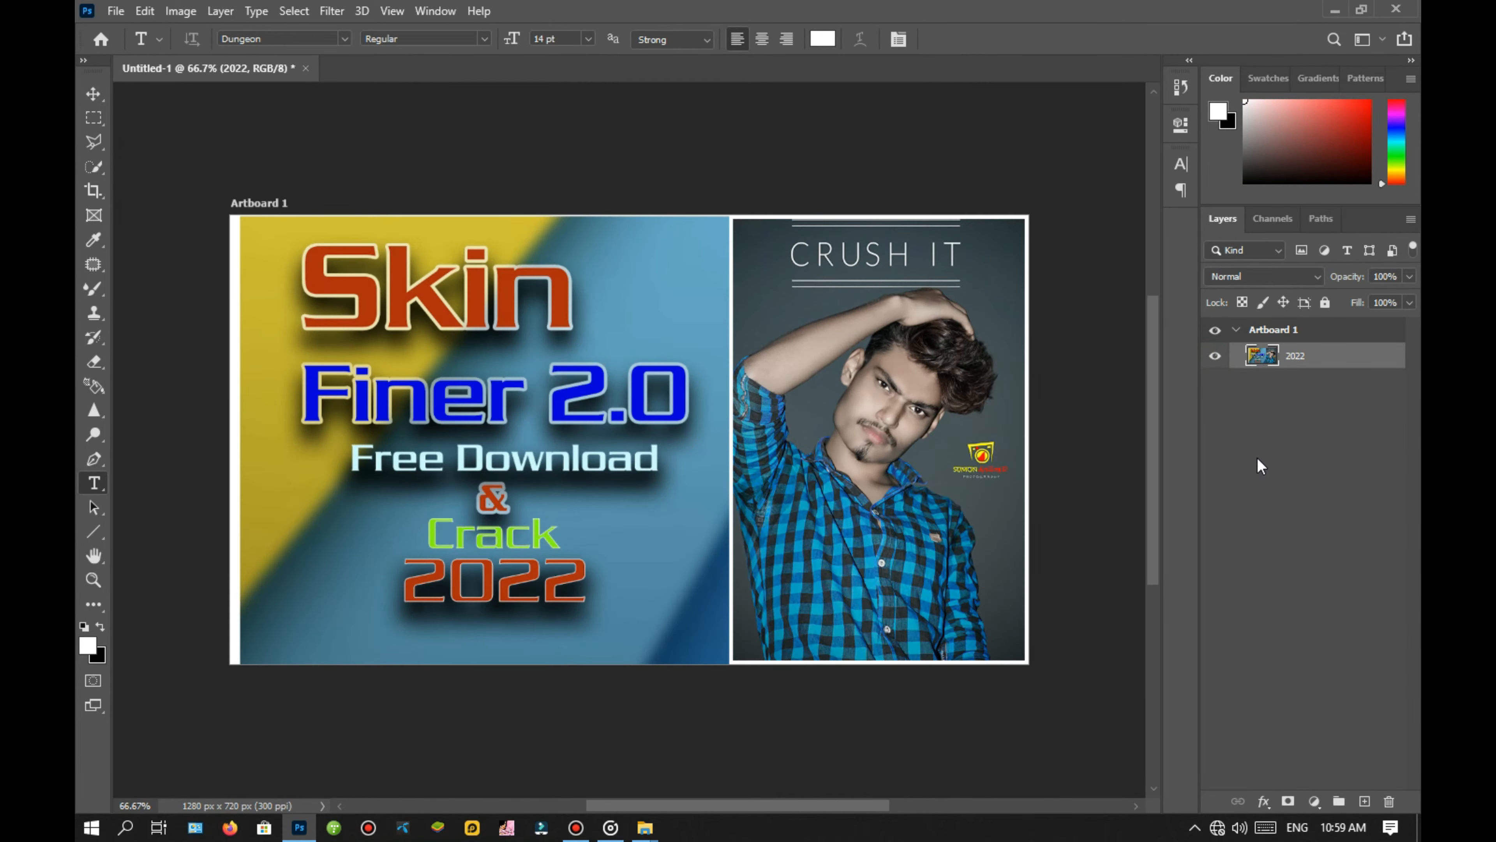
Duplicate the merged 2022 layer and open the copy in the Alien Skin Exposure 7 filter.
left_click(332, 13)
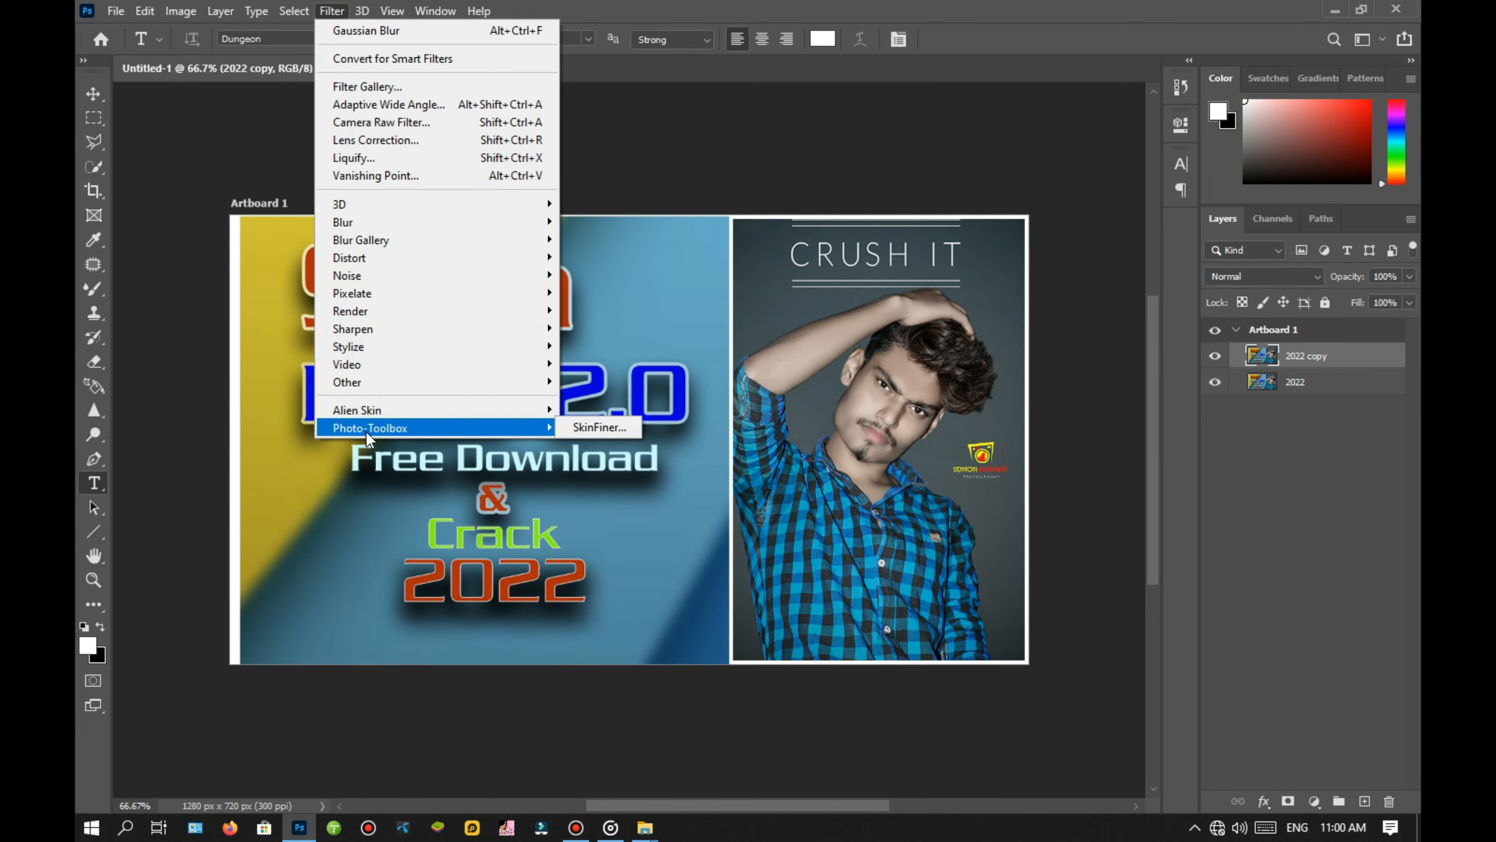
left_click(598, 414)
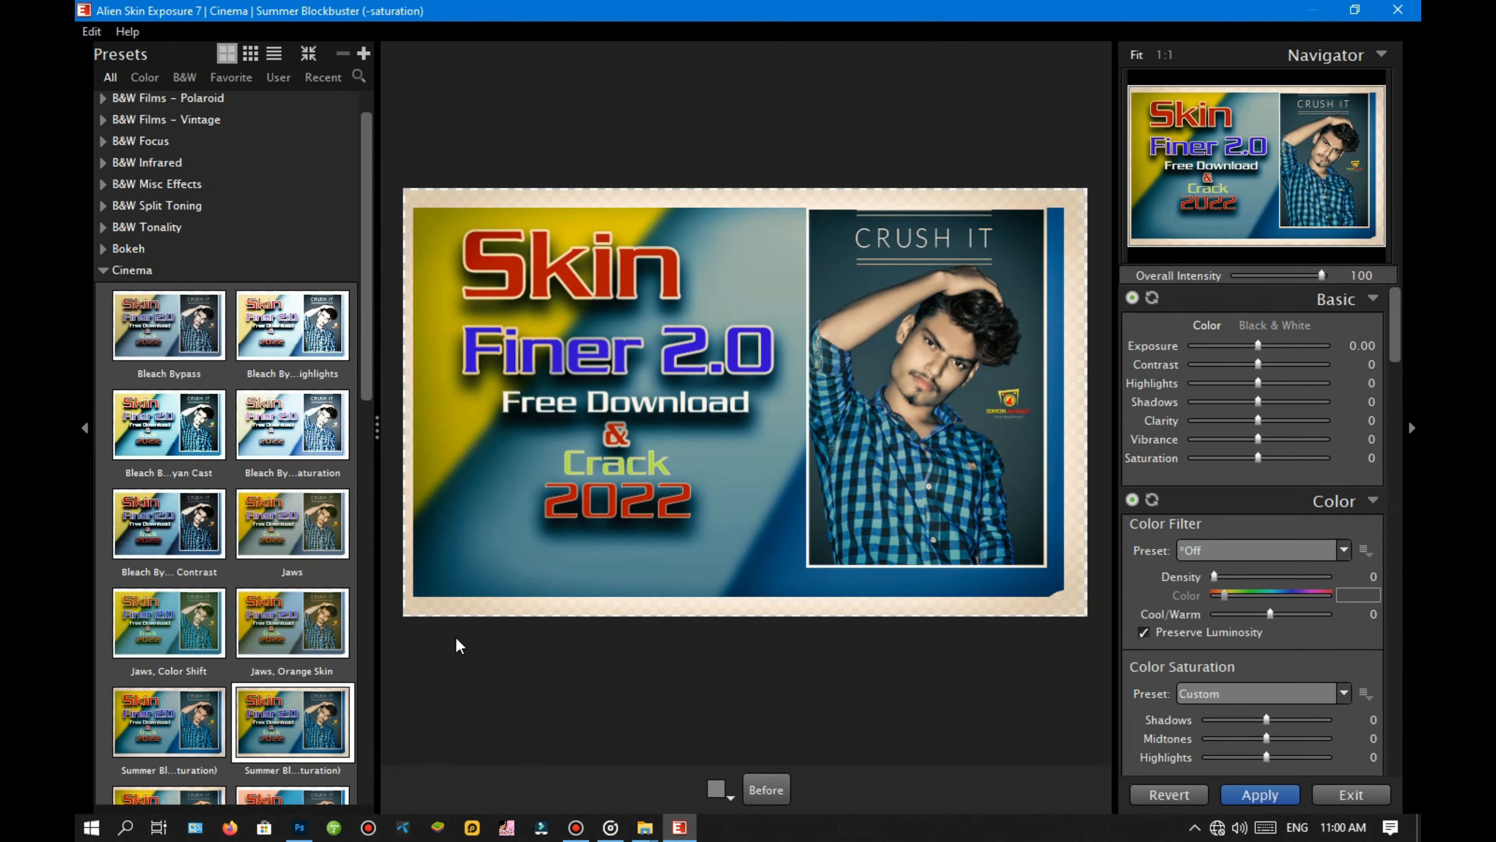
Try the Cinema presets Bleach Bypass, Jaws, Technicolor 2-Strip and Technicolor Process 4 on the banner.
left_click(166, 345)
scroll(159, 307, "up", 1)
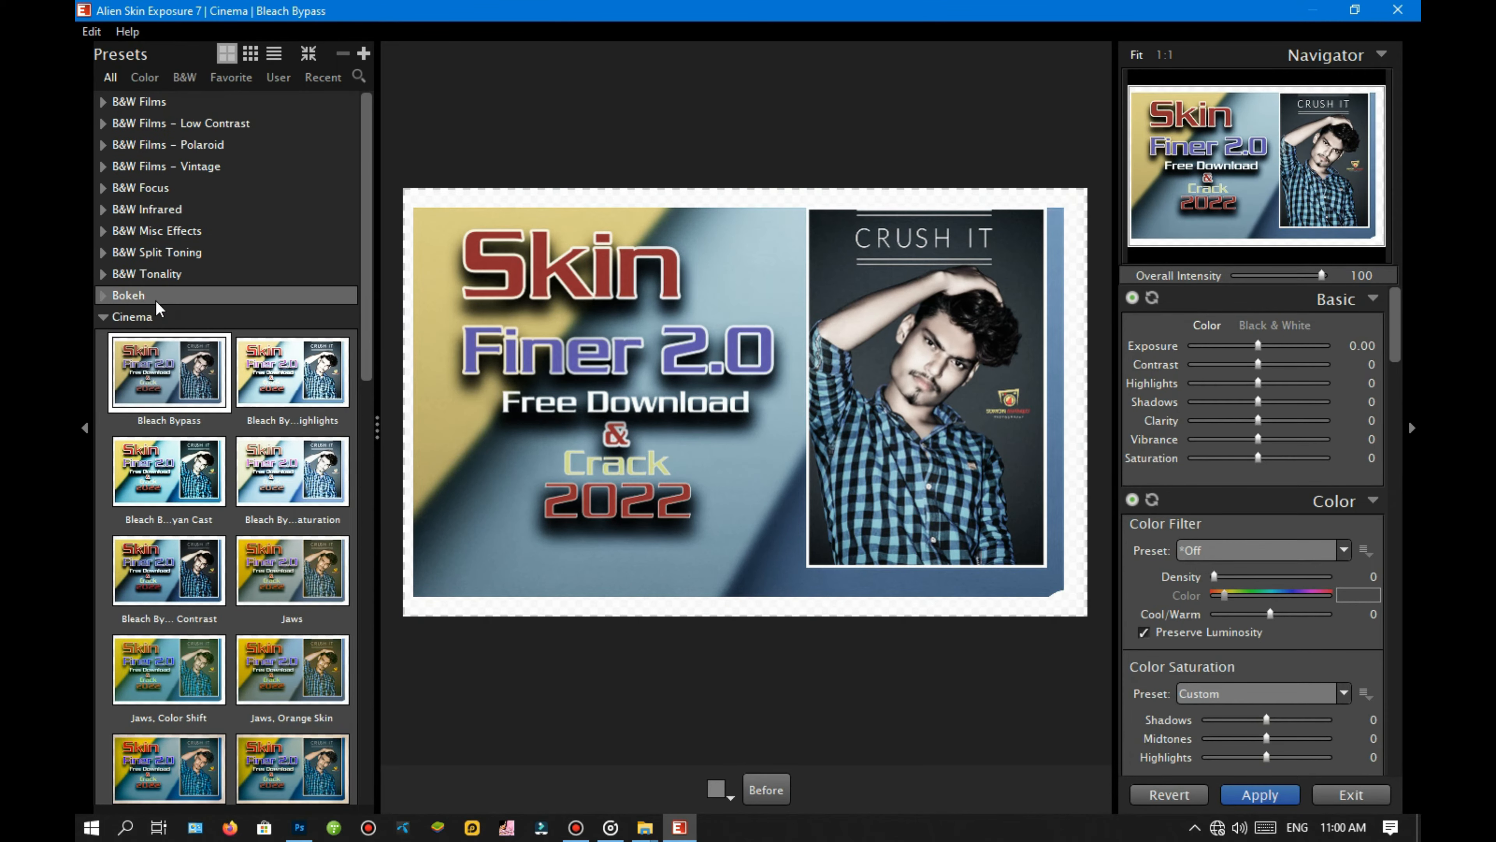
scroll(295, 583, "down", 6)
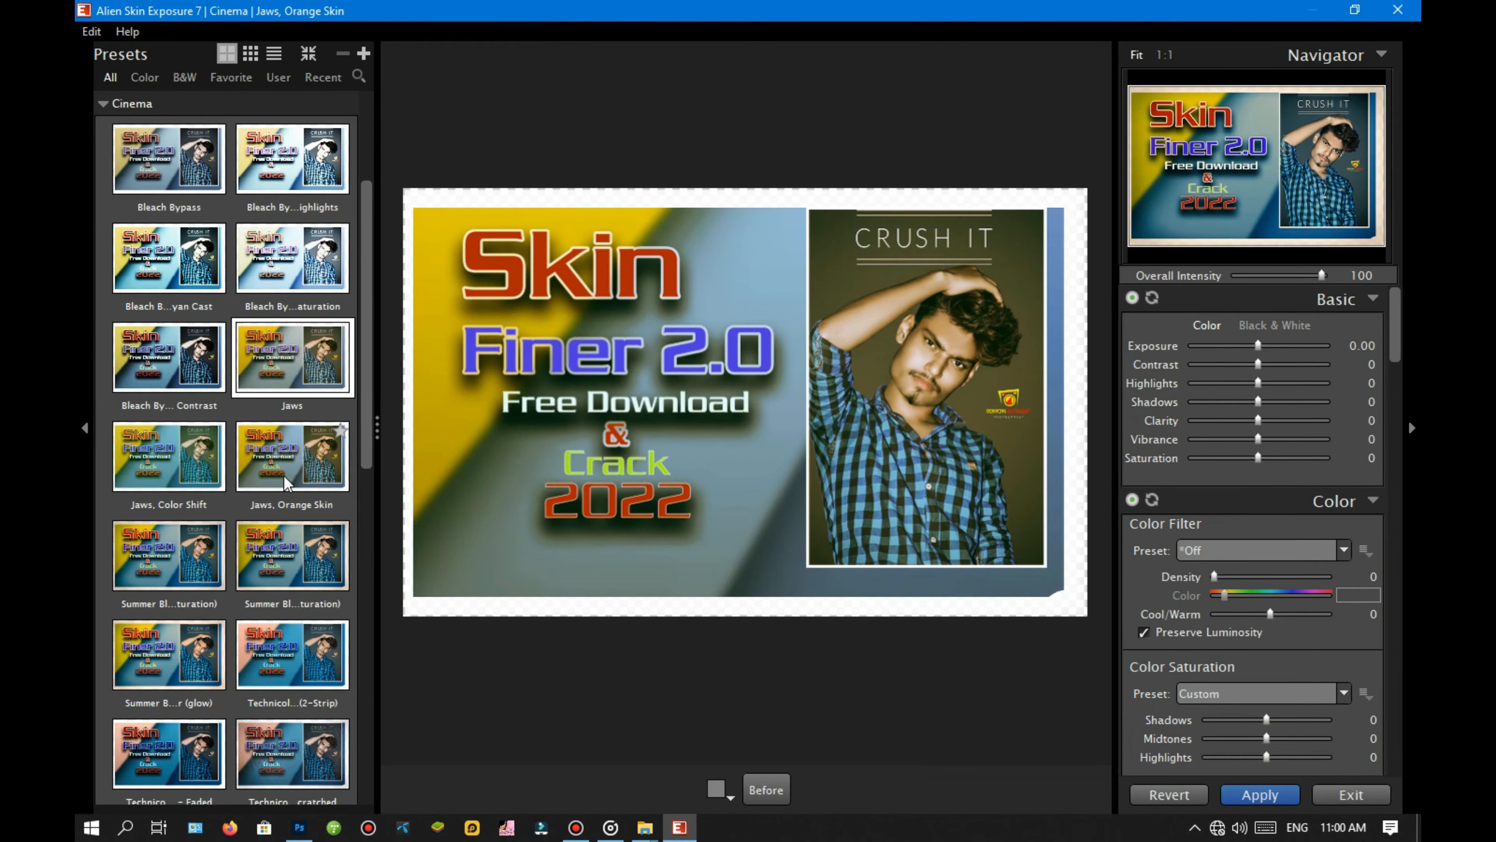
left_click(293, 449)
left_click(290, 563)
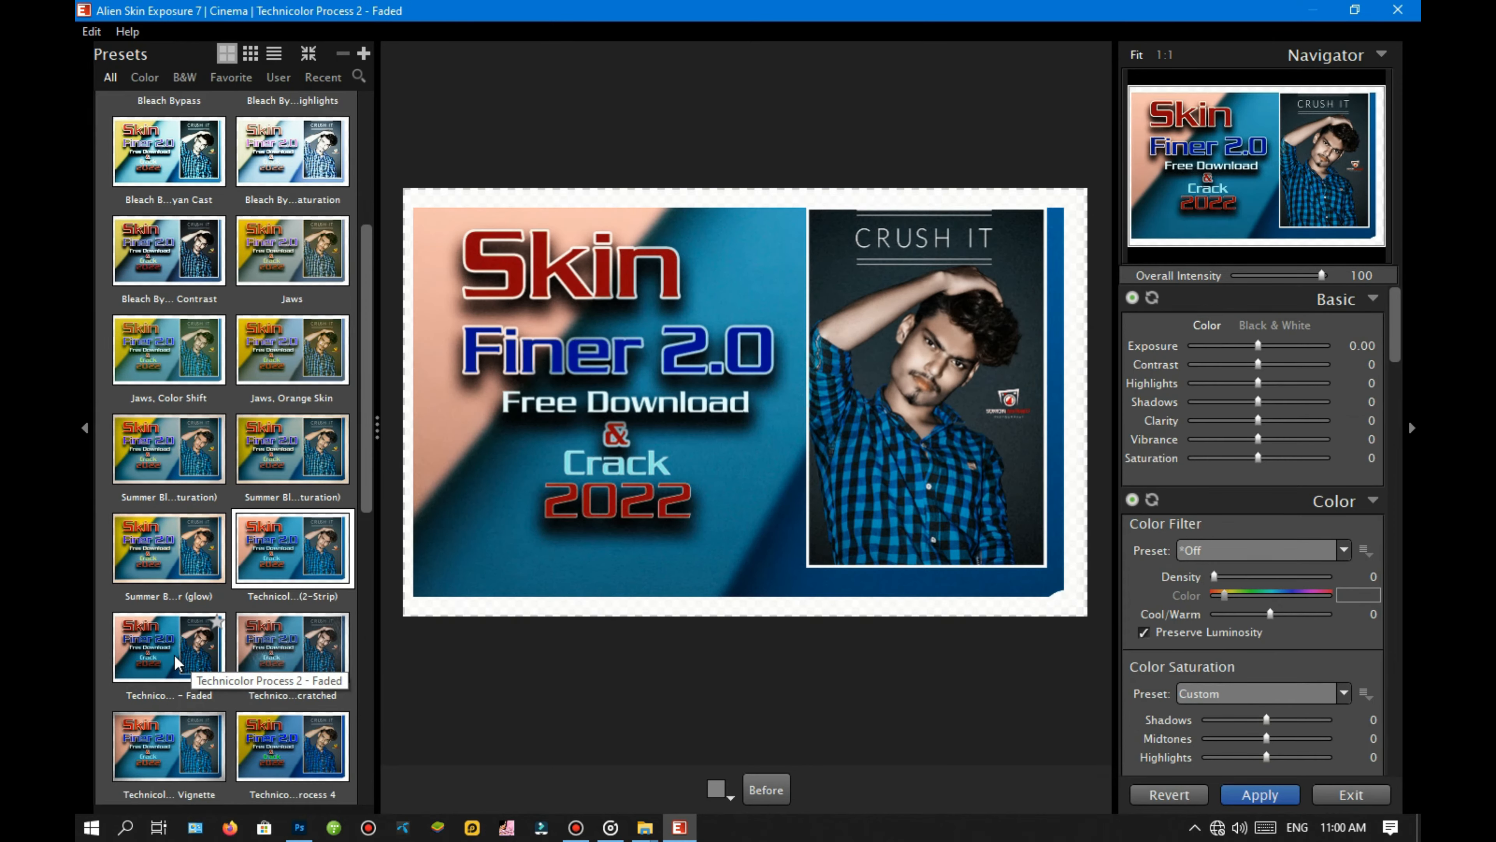
left_click(286, 758)
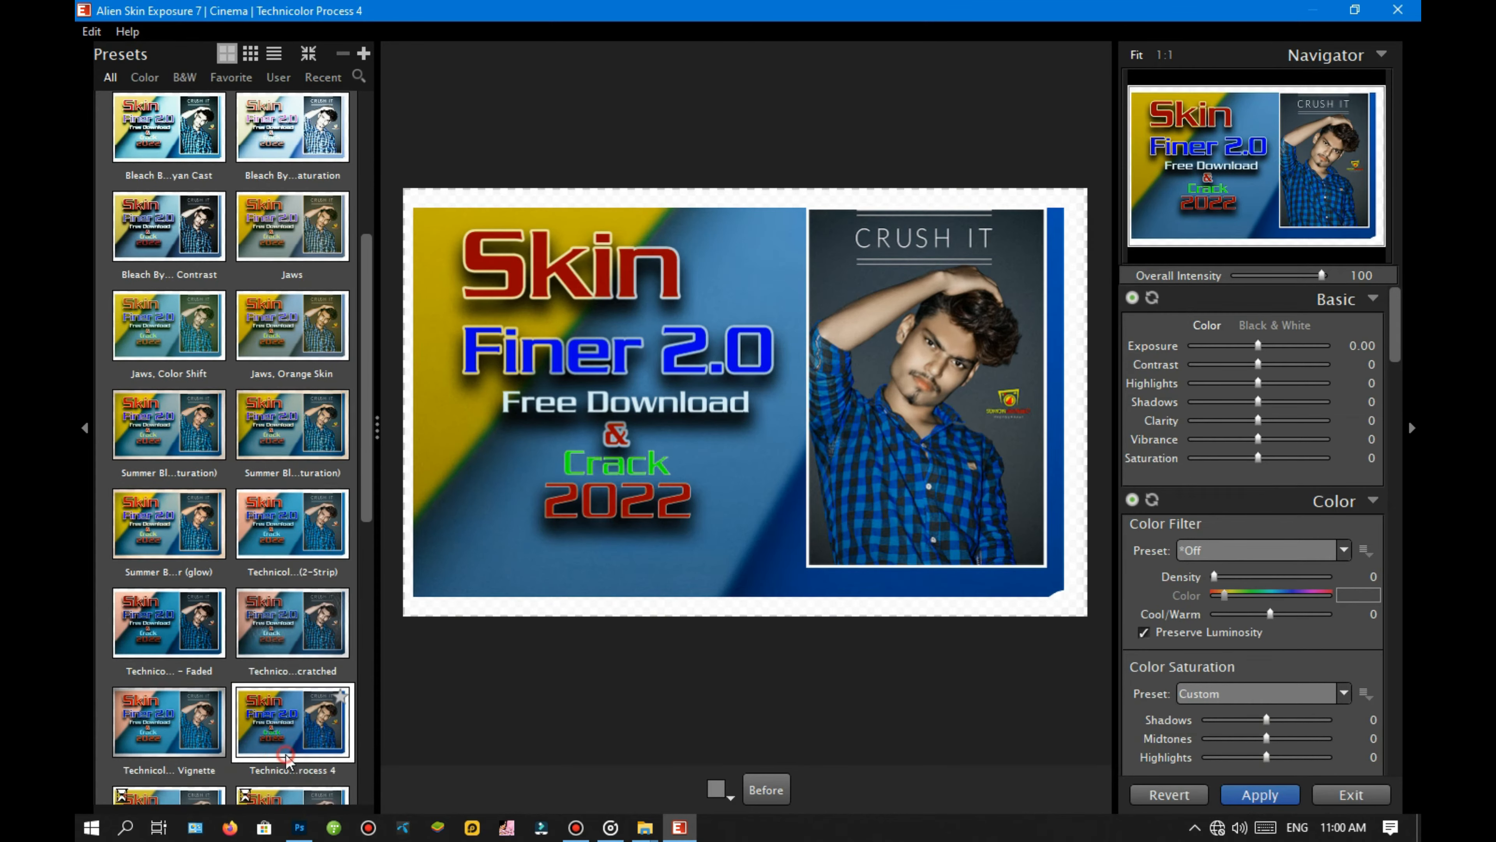
scroll(280, 725, "down", 6)
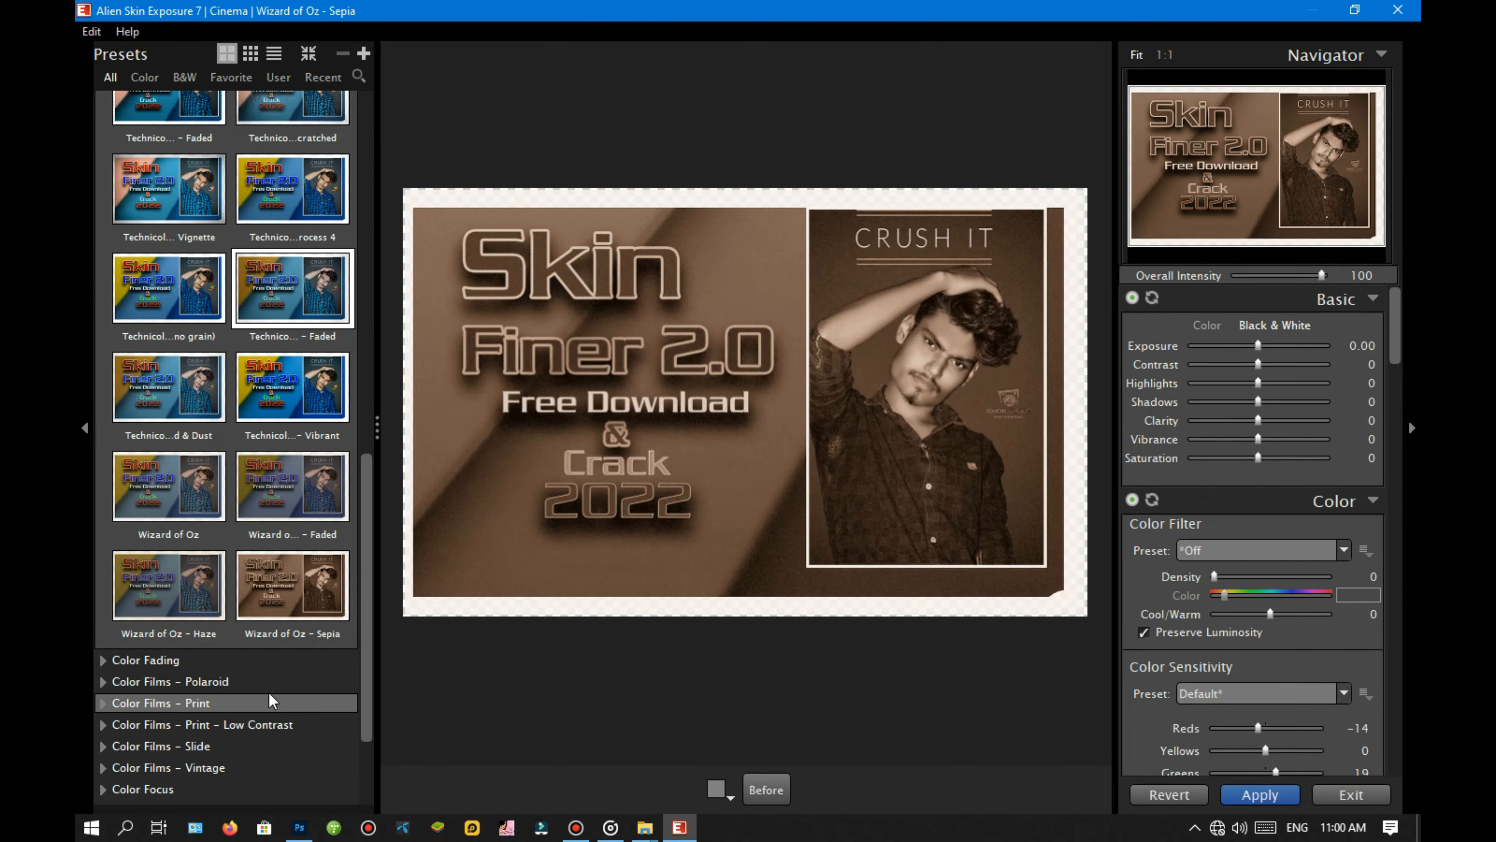
Try the Color Photo preset from the Color Fading group and preview the group's other presets.
left_click(268, 661)
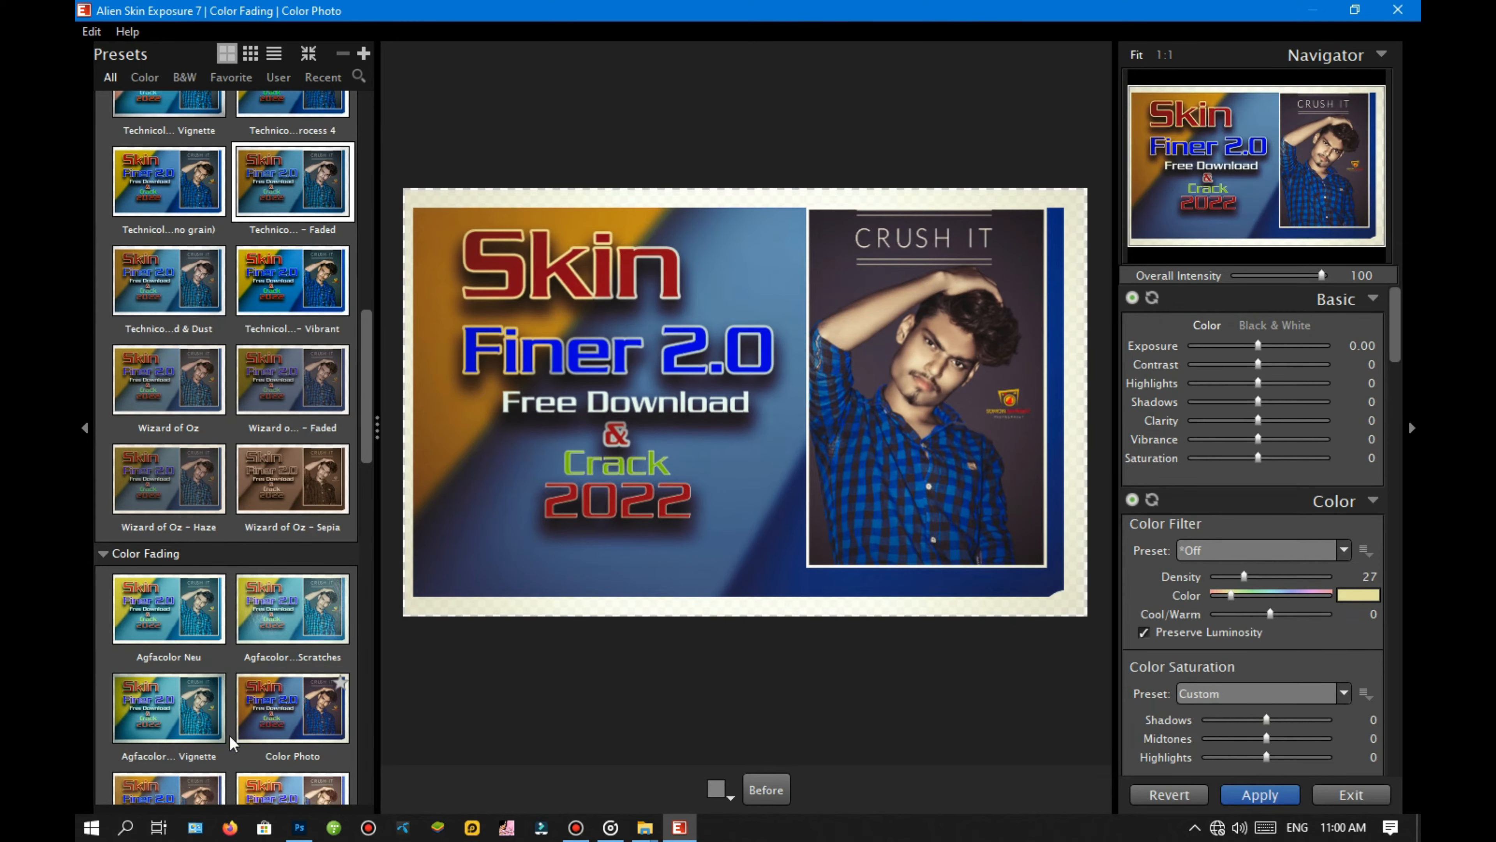
left_click(265, 757)
scroll(266, 745, "down", 3)
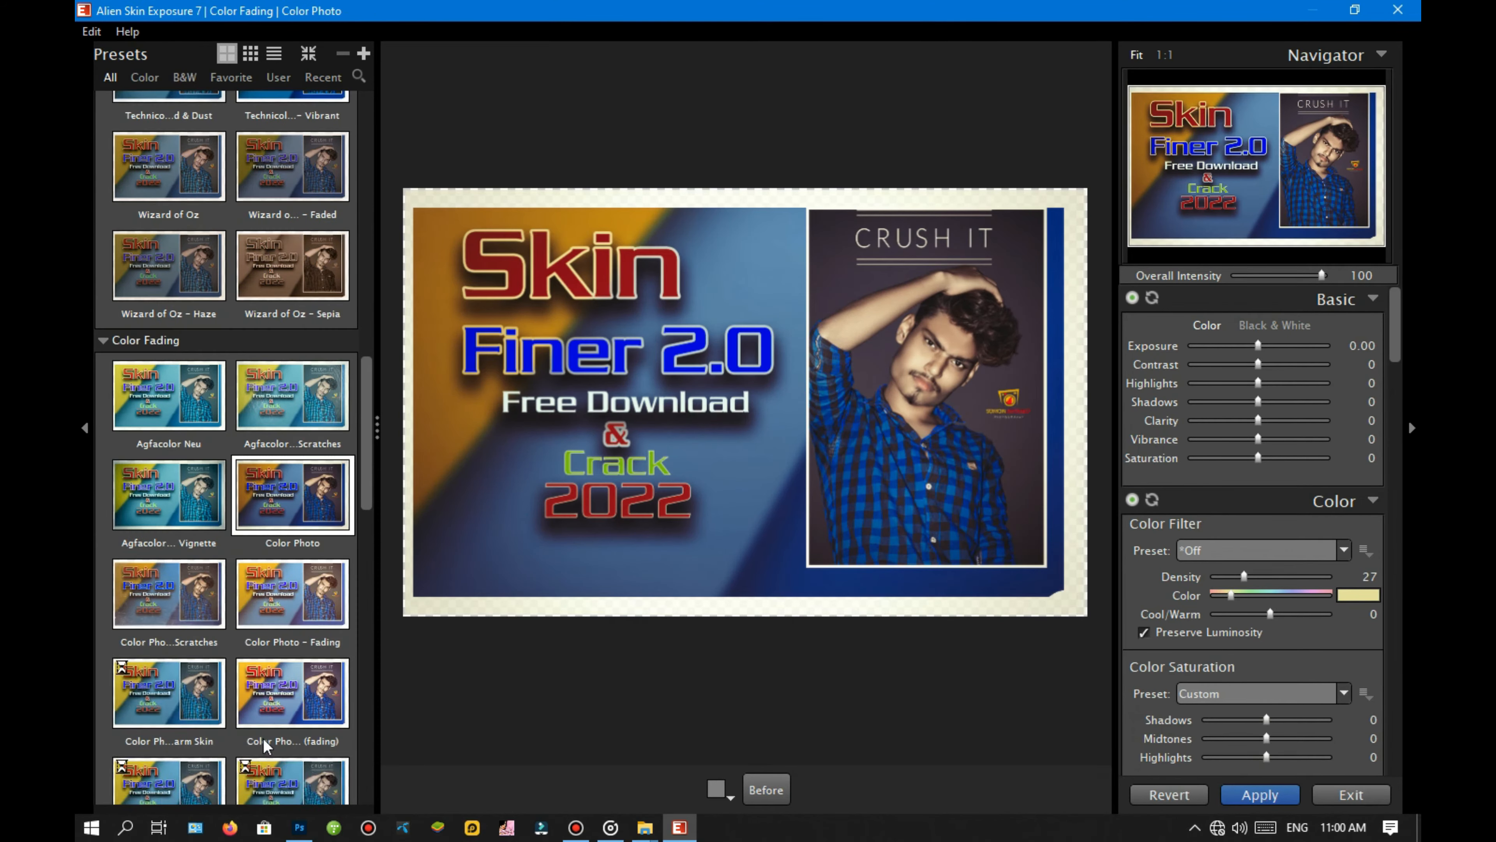
scroll(265, 745, "down", 10)
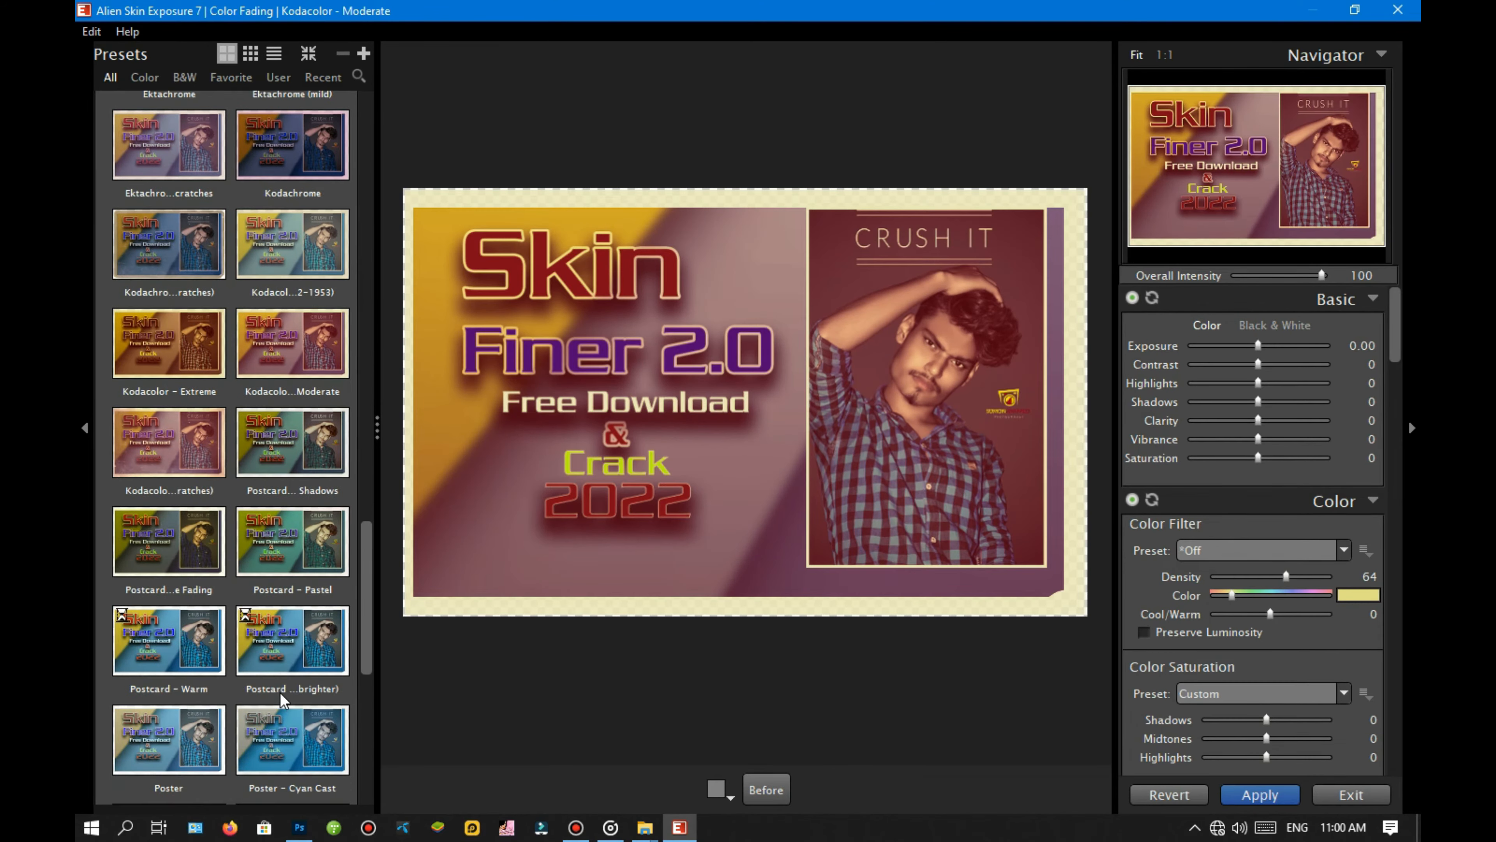
scroll(278, 733, "down", 8)
Preview the Color Films - Polaroid presets and try Kodak Gold 200 from Color Films - Print.
left_click(242, 533)
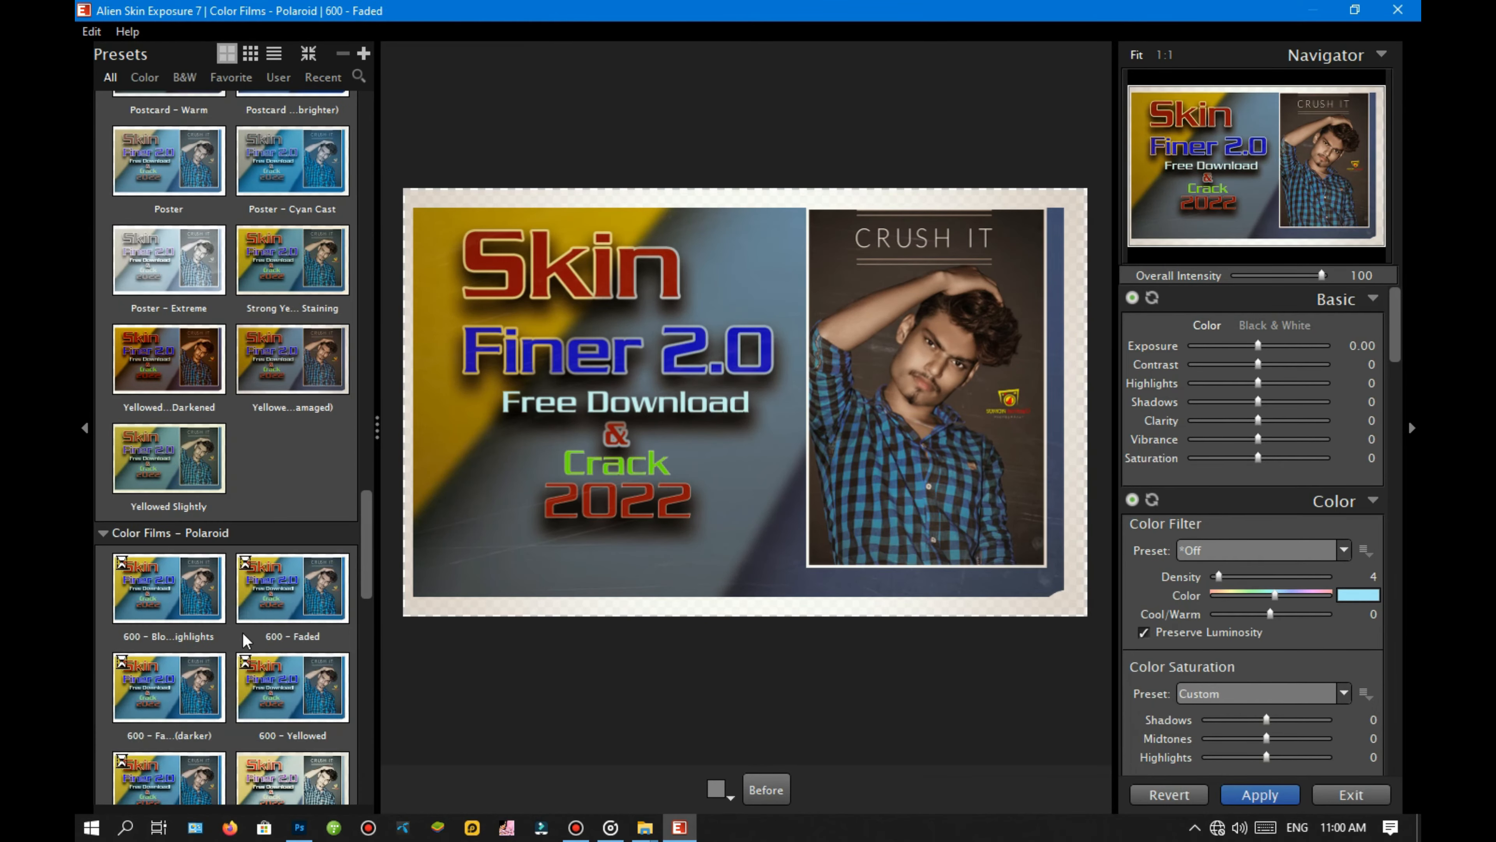
scroll(244, 640, "down", 10)
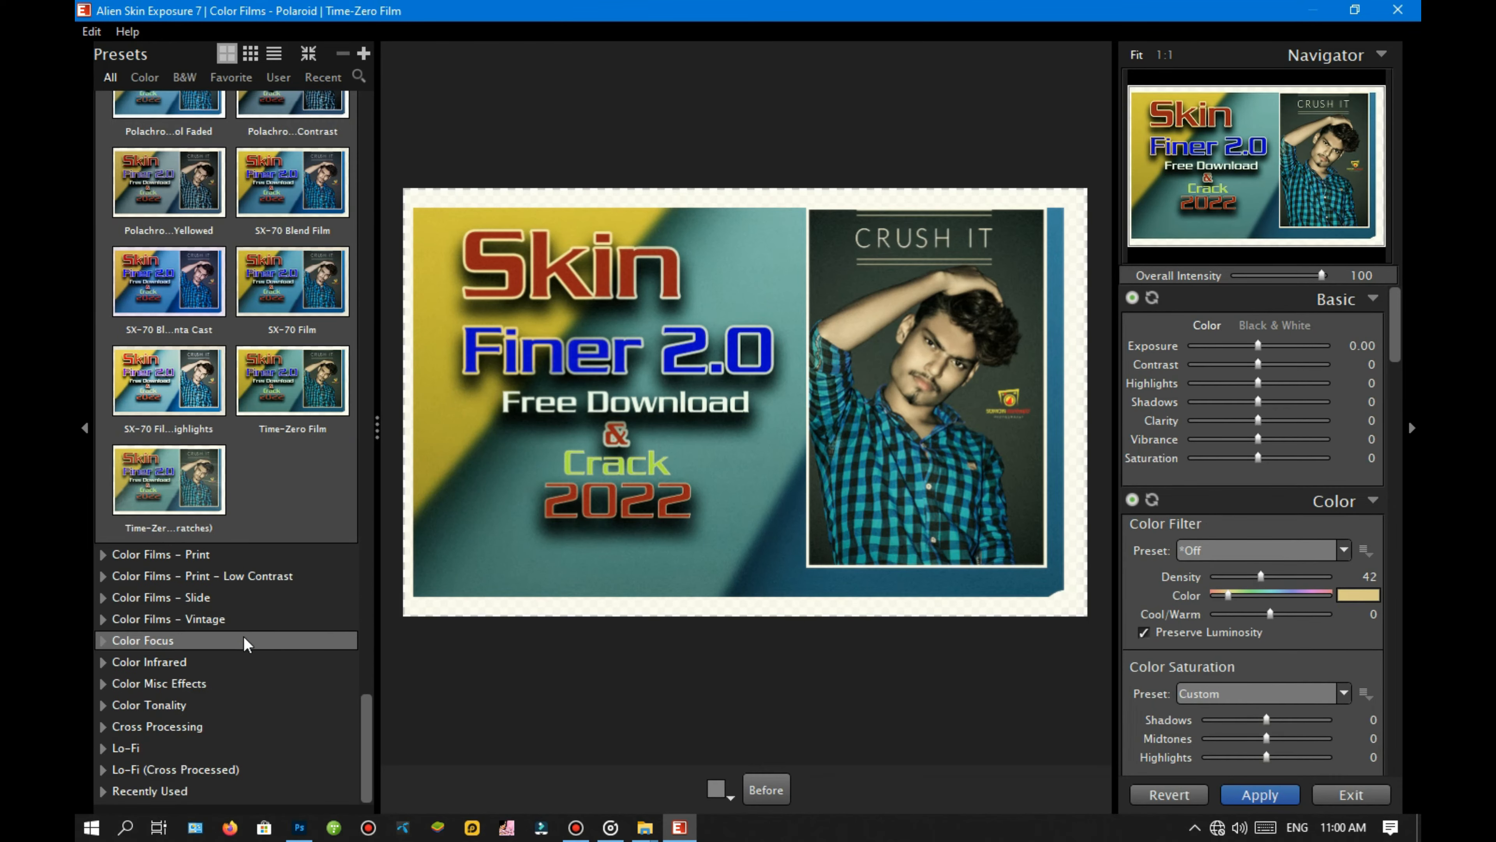
left_click(239, 554)
scroll(271, 643, "down", 6)
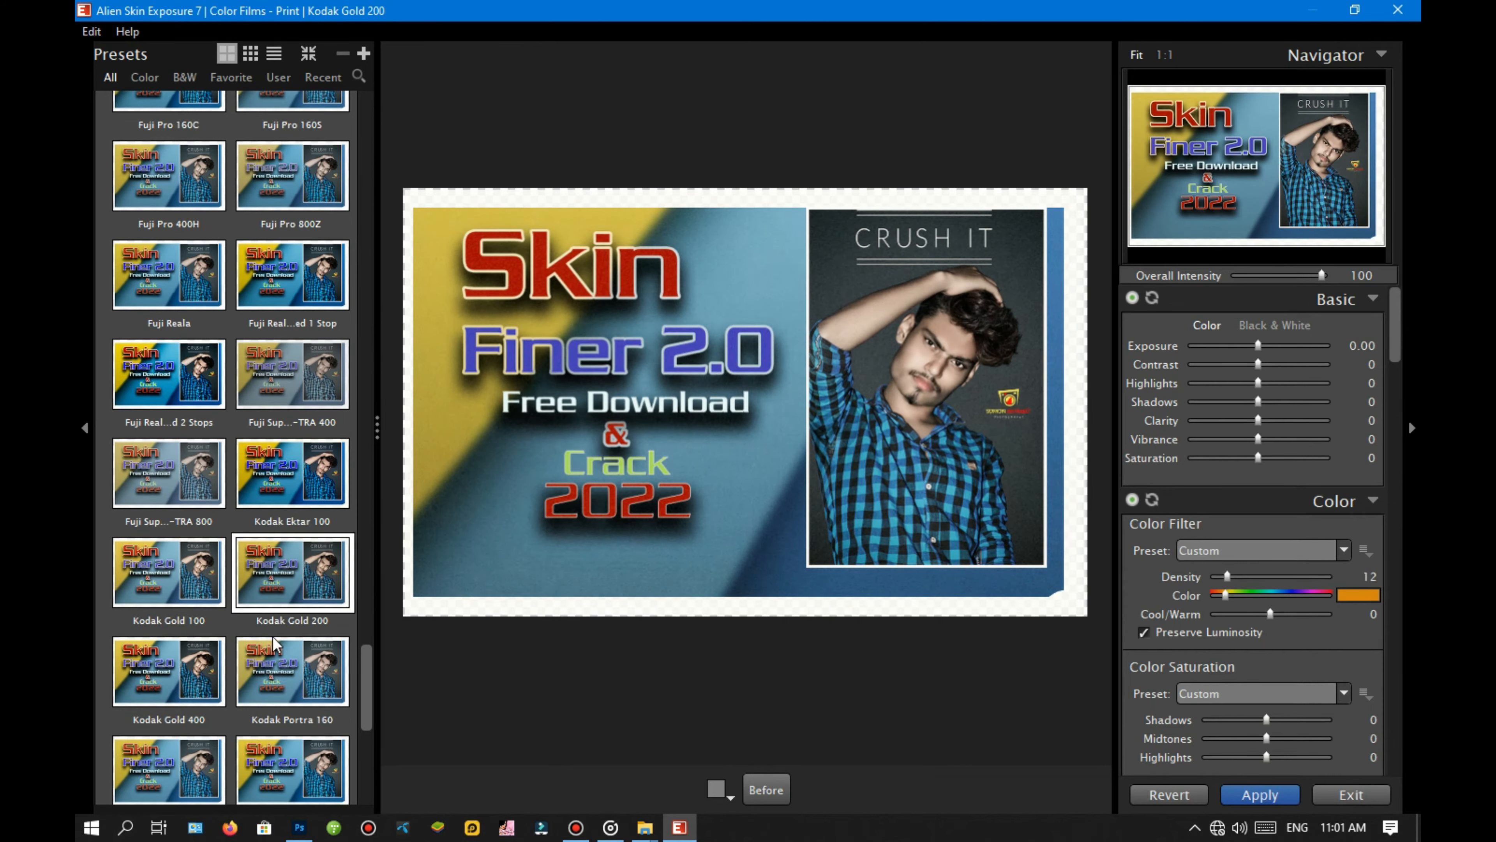
scroll(273, 660, "down", 4)
Preview the presets in the Color Films - Print - Low Contrast and Color Films - Slide groups.
left_click(248, 575)
scroll(289, 707, "down", 3)
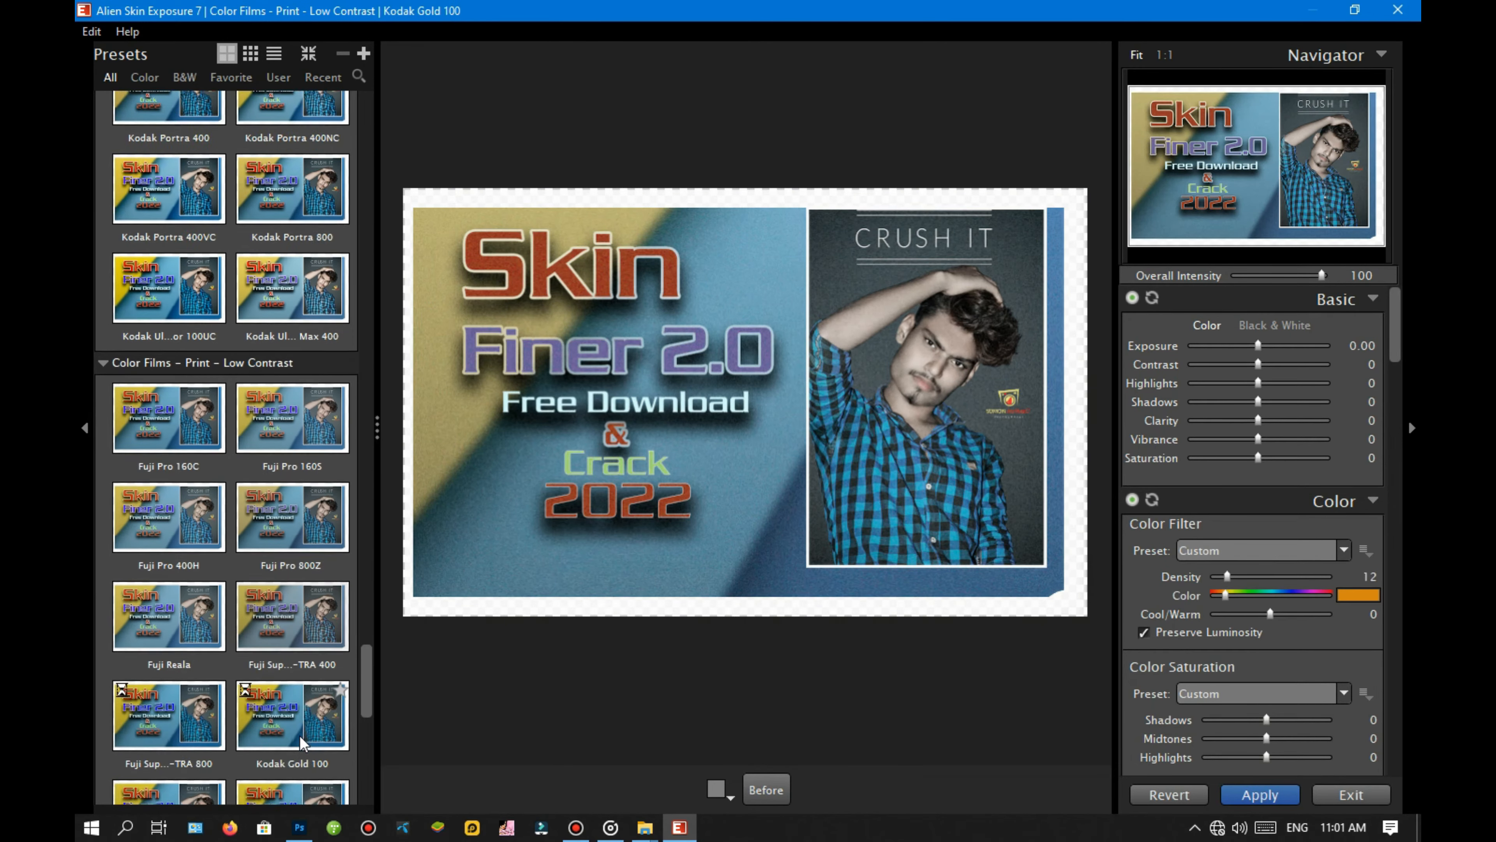
scroll(292, 728, "down", 5)
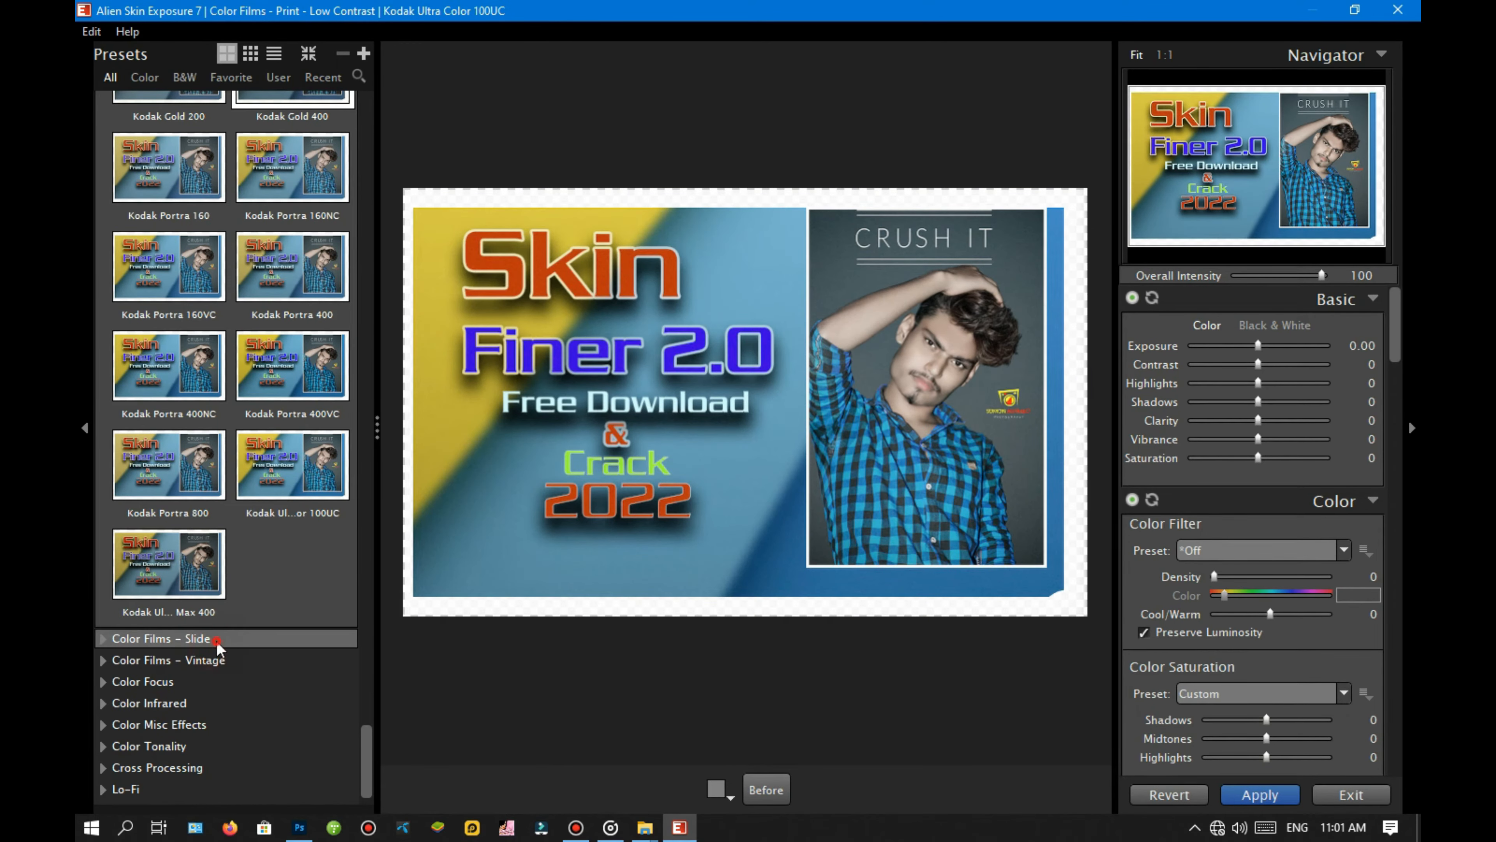
left_click(218, 642)
scroll(253, 619, "down", 5)
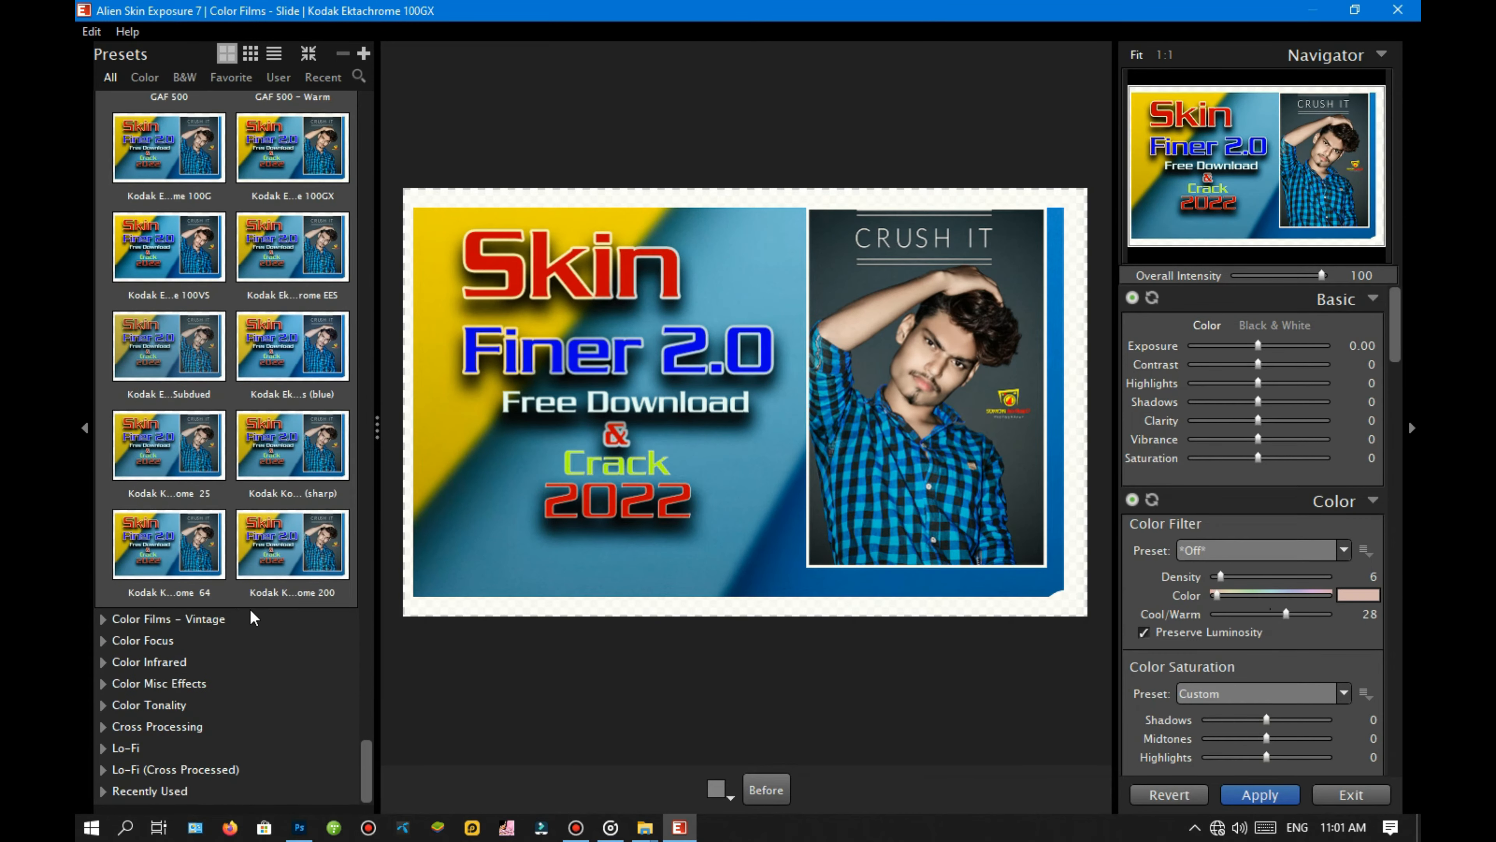
Preview the Color Films - Vintage presets and try Glamour Shot - Halation (+Saturation) from Color Focus.
left_click(253, 617)
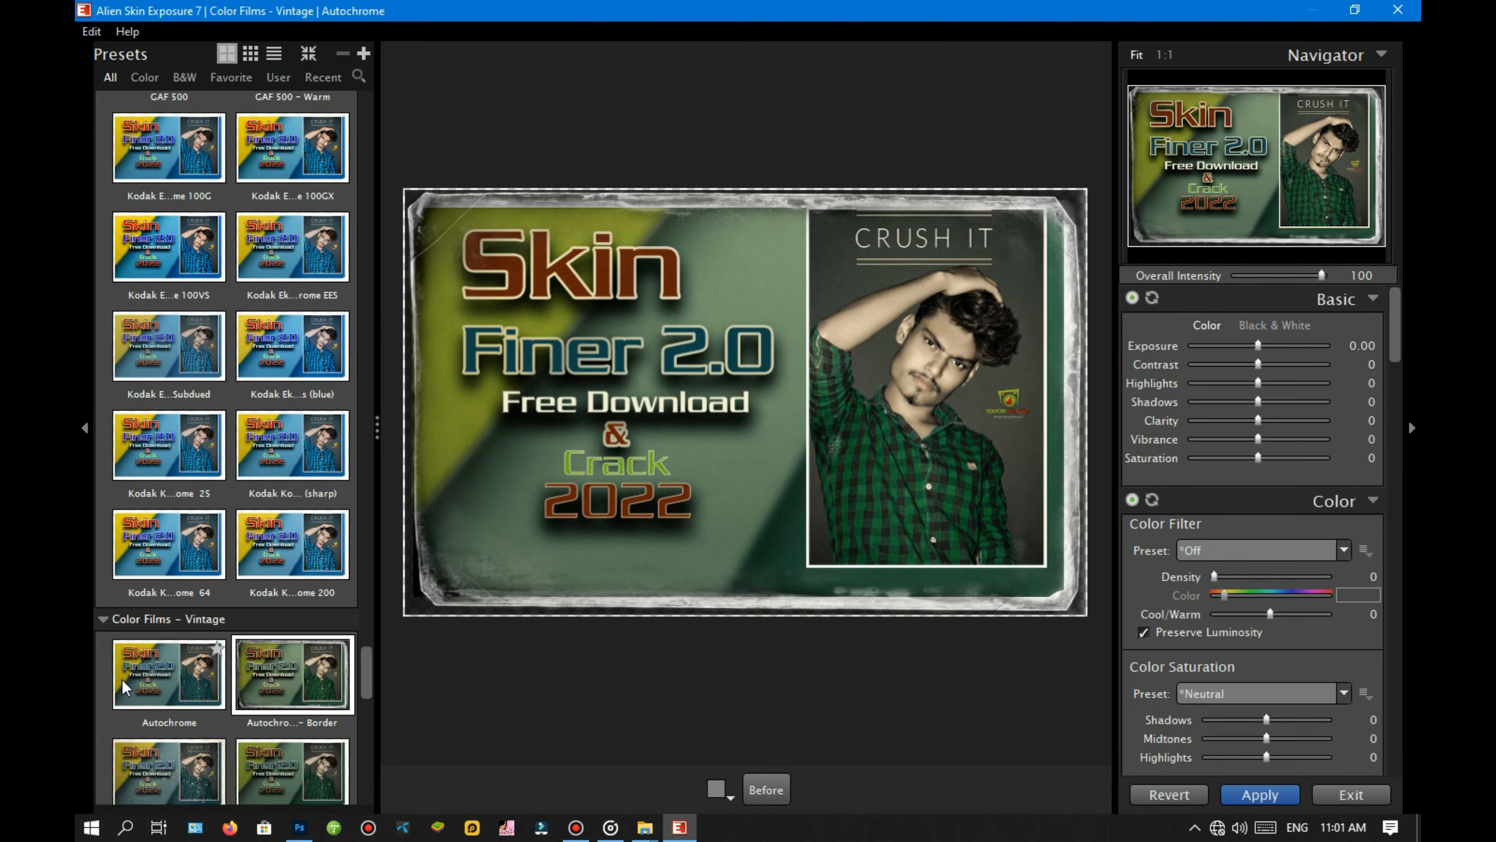
scroll(200, 678, "down", 6)
scroll(197, 678, "down", 8)
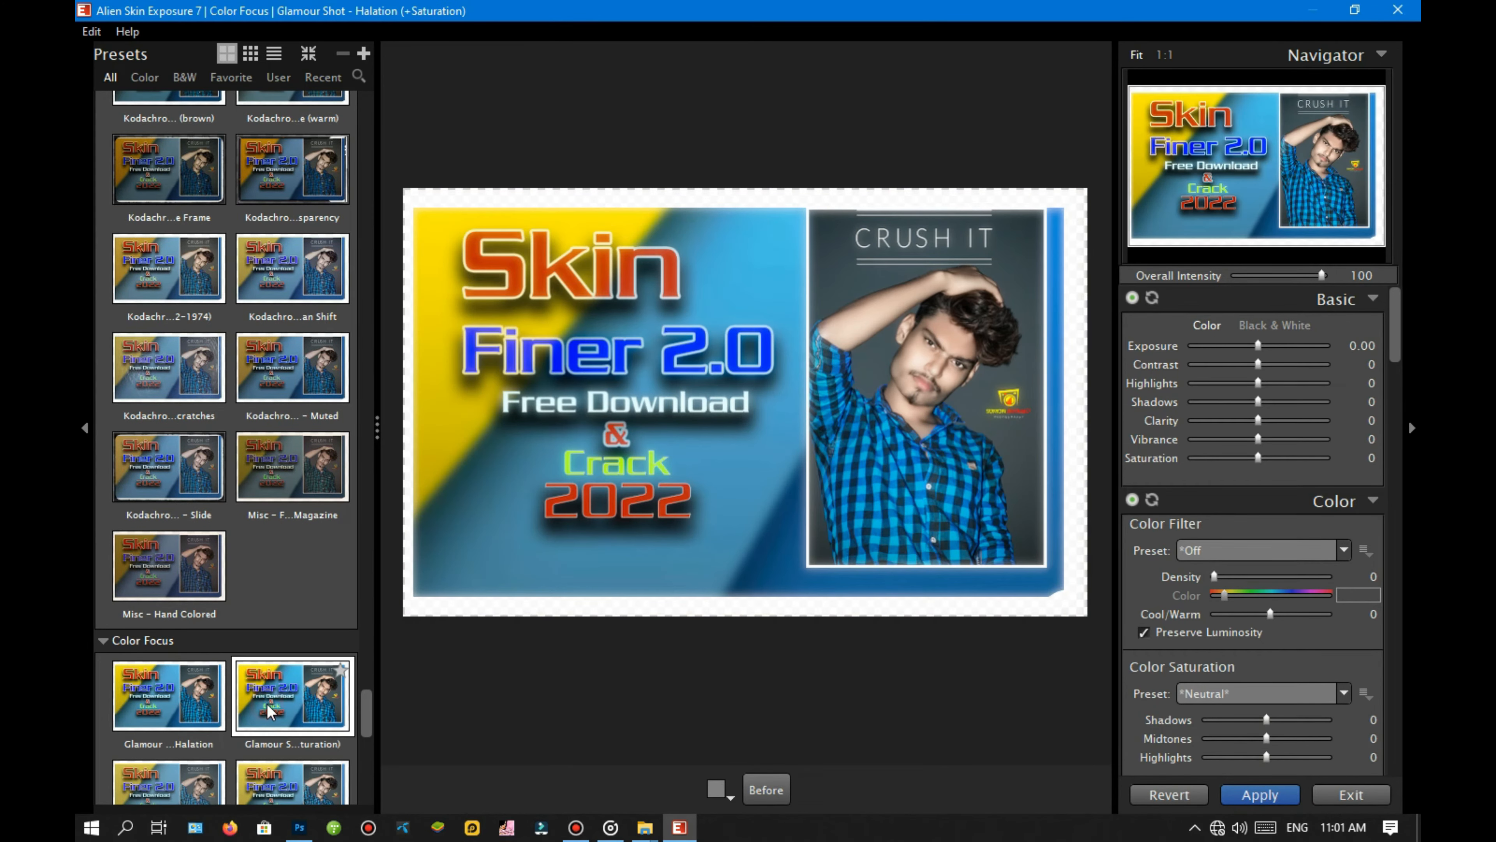
scroll(230, 684, "down", 8)
Preview the Kodak Ektachrome EIR presets in the Color Infrared group on the banner.
left_click(235, 663)
scroll(237, 665, "down", 3)
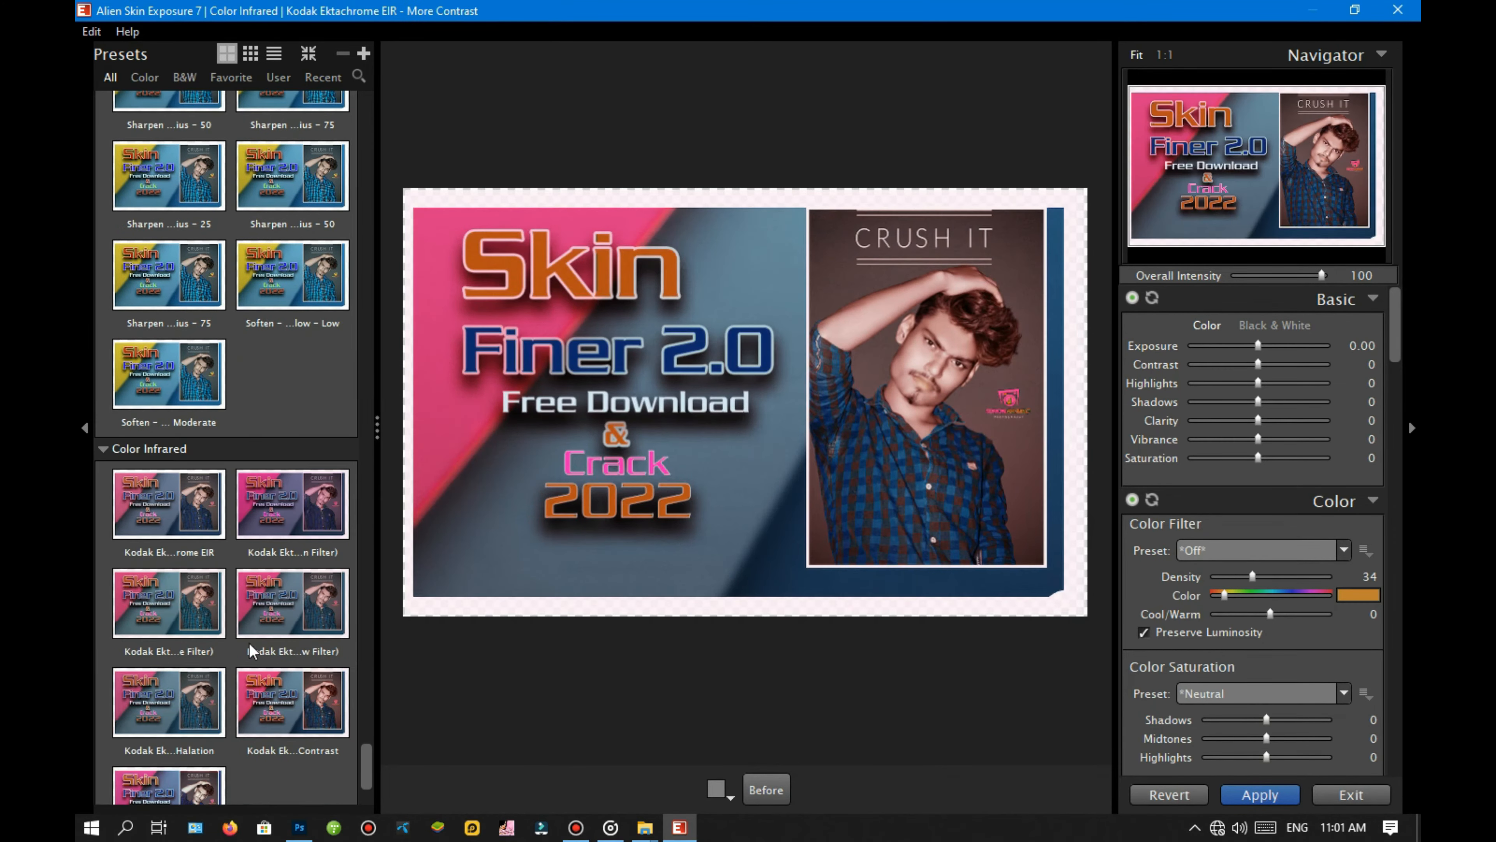
scroll(126, 694, "down", 2)
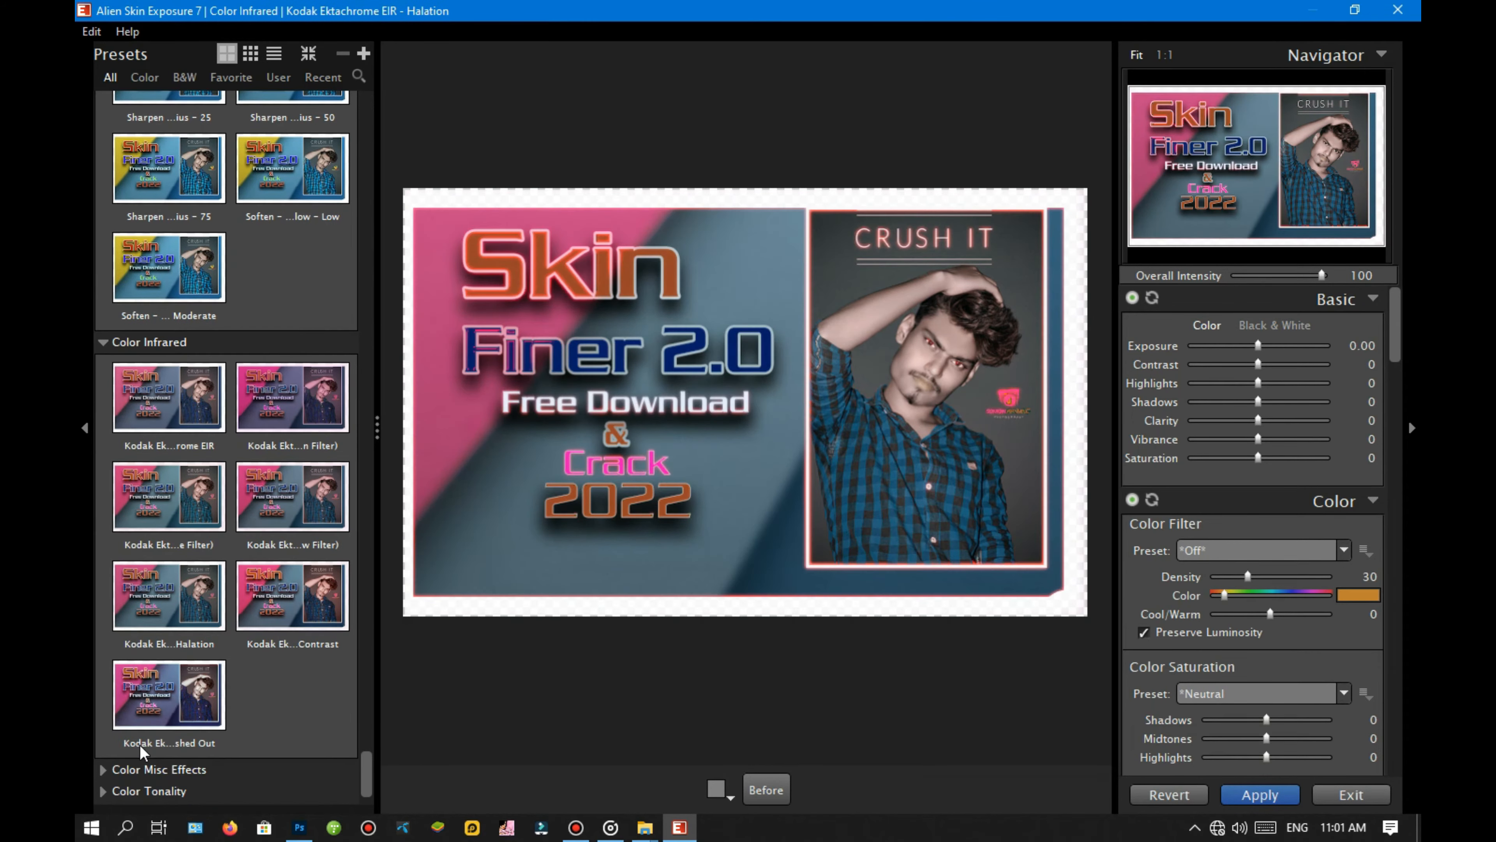
Try the Blue and Yellow preset from Color Misc Effects and preview the group's other presets.
left_click(159, 684)
scroll(187, 654, "down", 3)
left_click(185, 655)
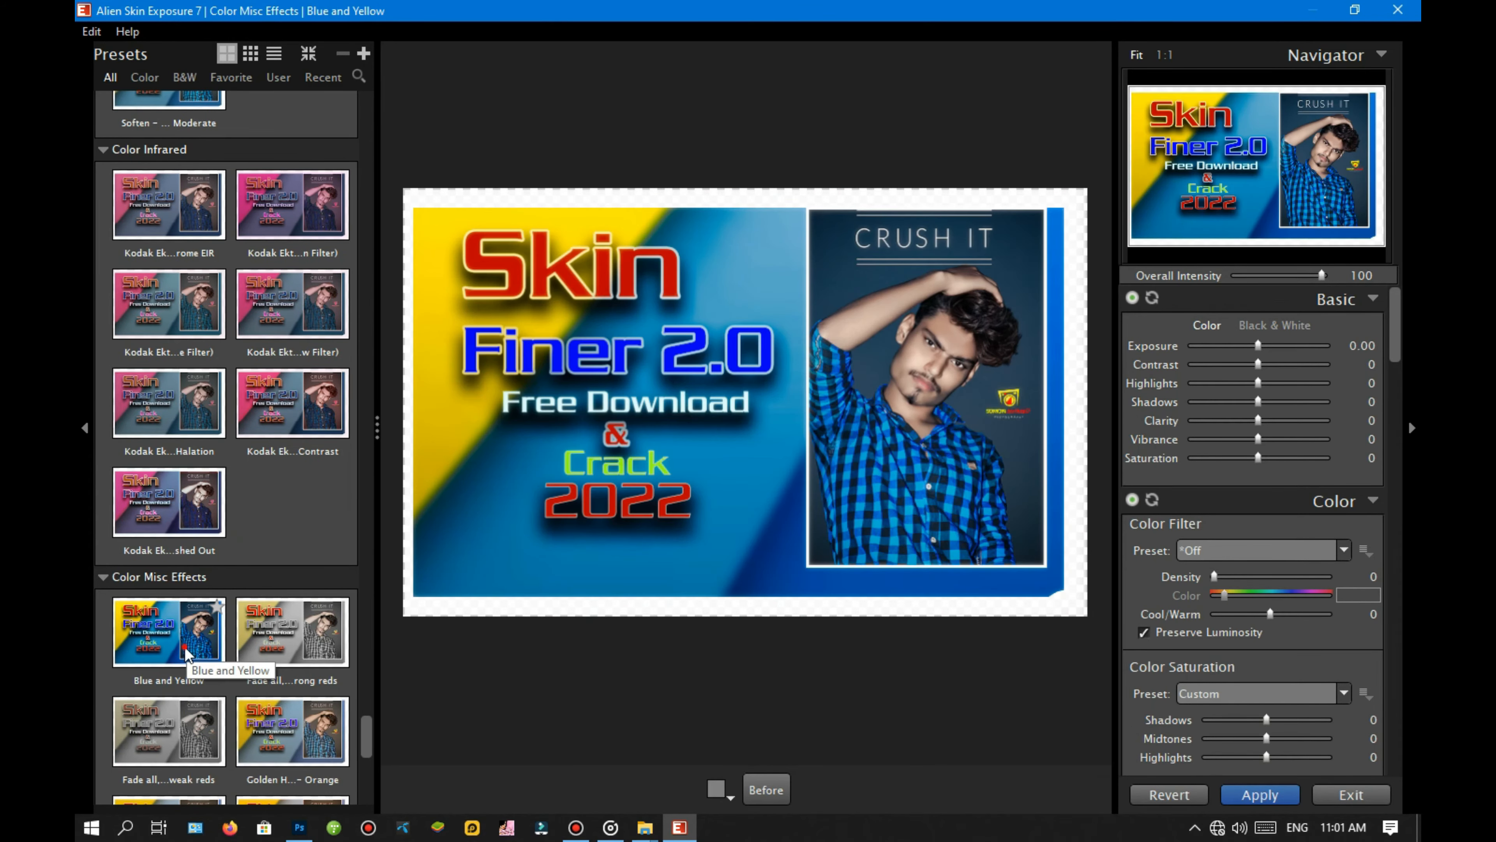
scroll(200, 701, "down", 6)
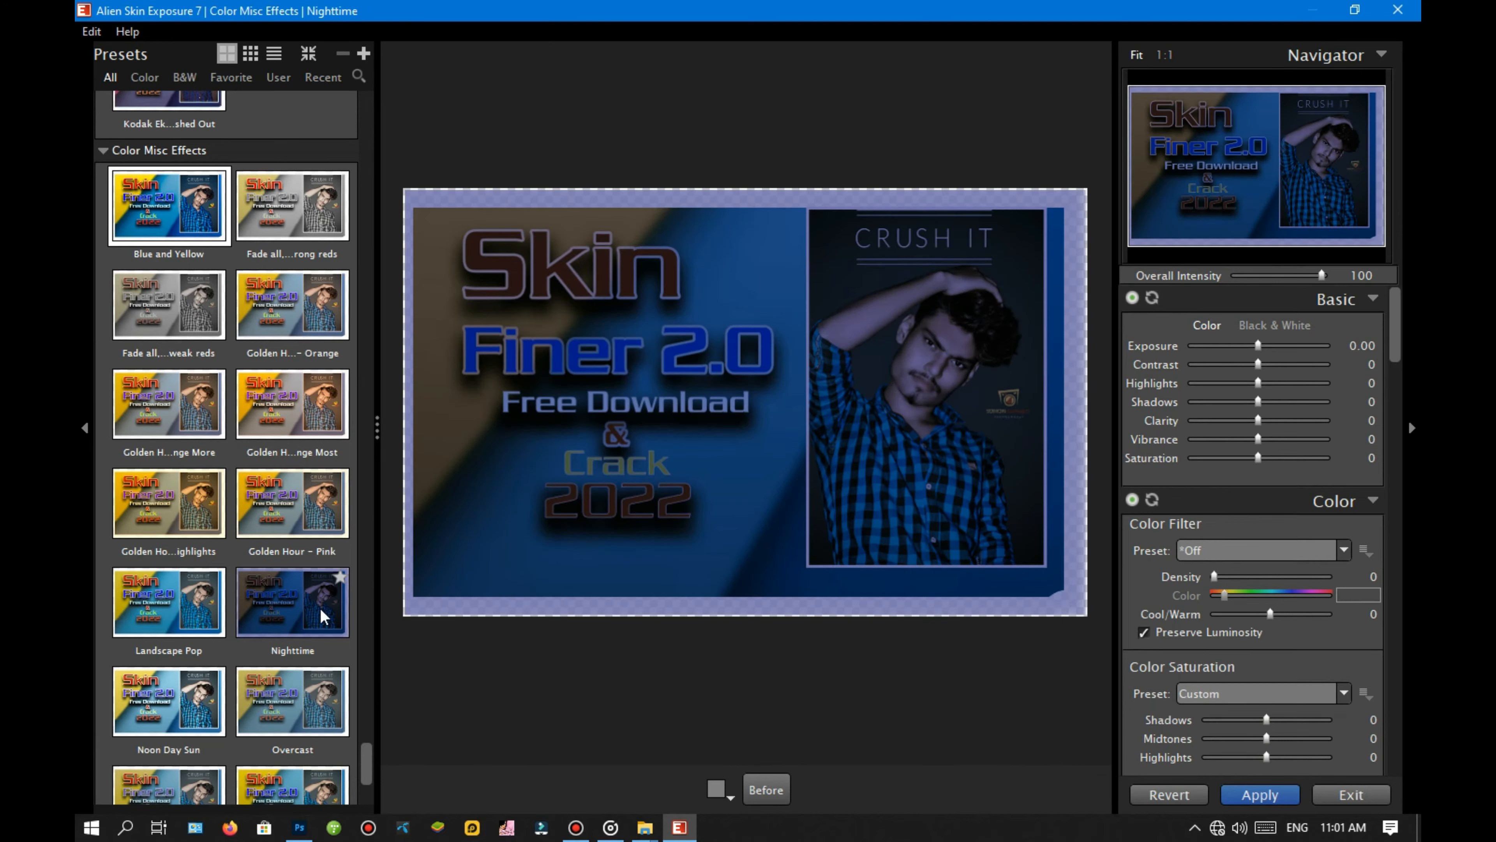
scroll(307, 757, "down", 4)
Preview the Color Tonality and Cross Processing presets on the banner.
left_click(267, 712)
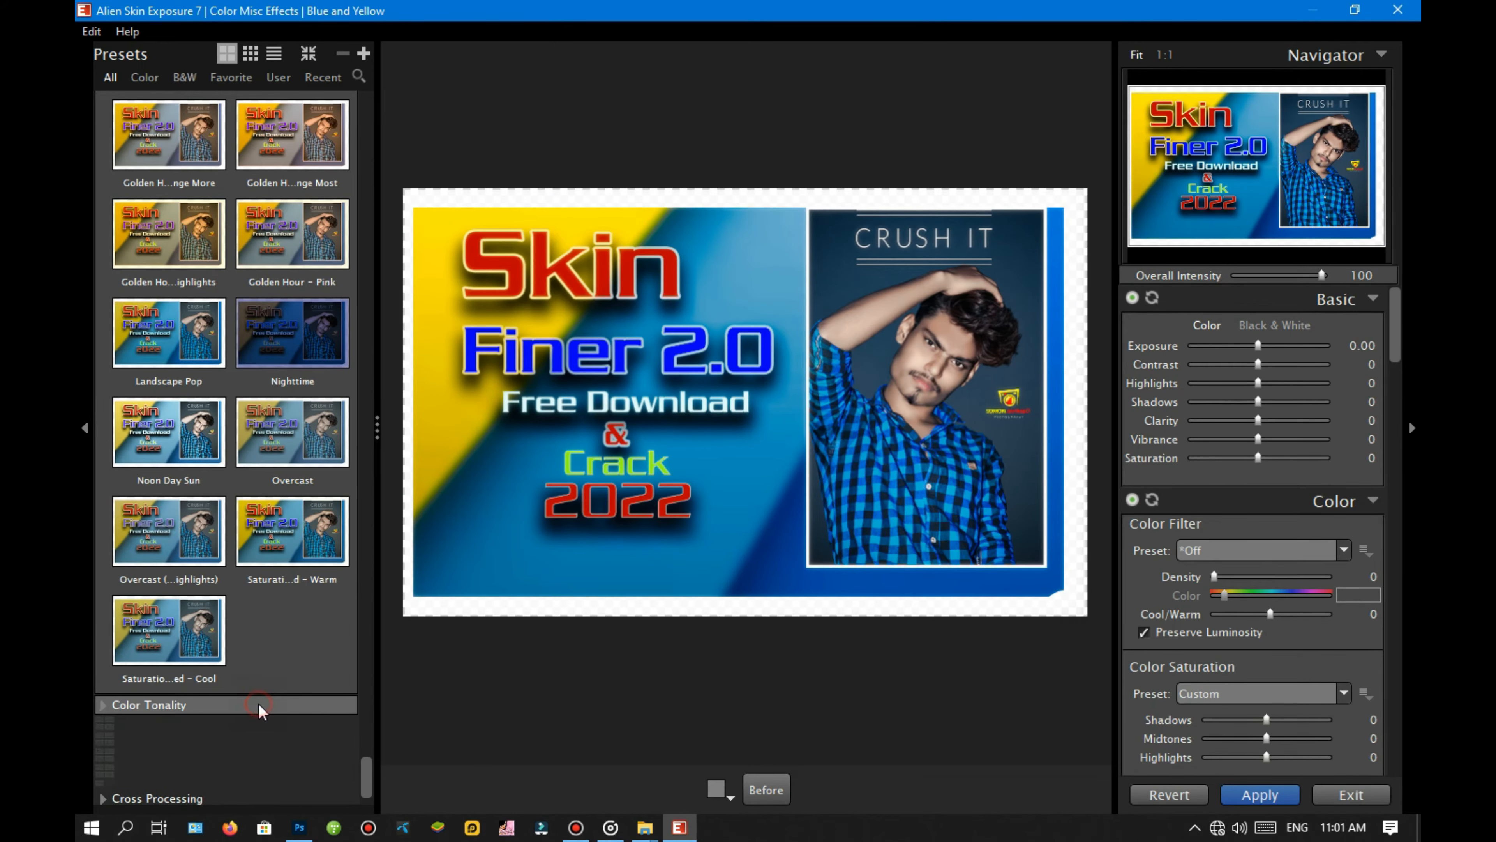
scroll(265, 715, "down", 10)
scroll(265, 713, "down", 1)
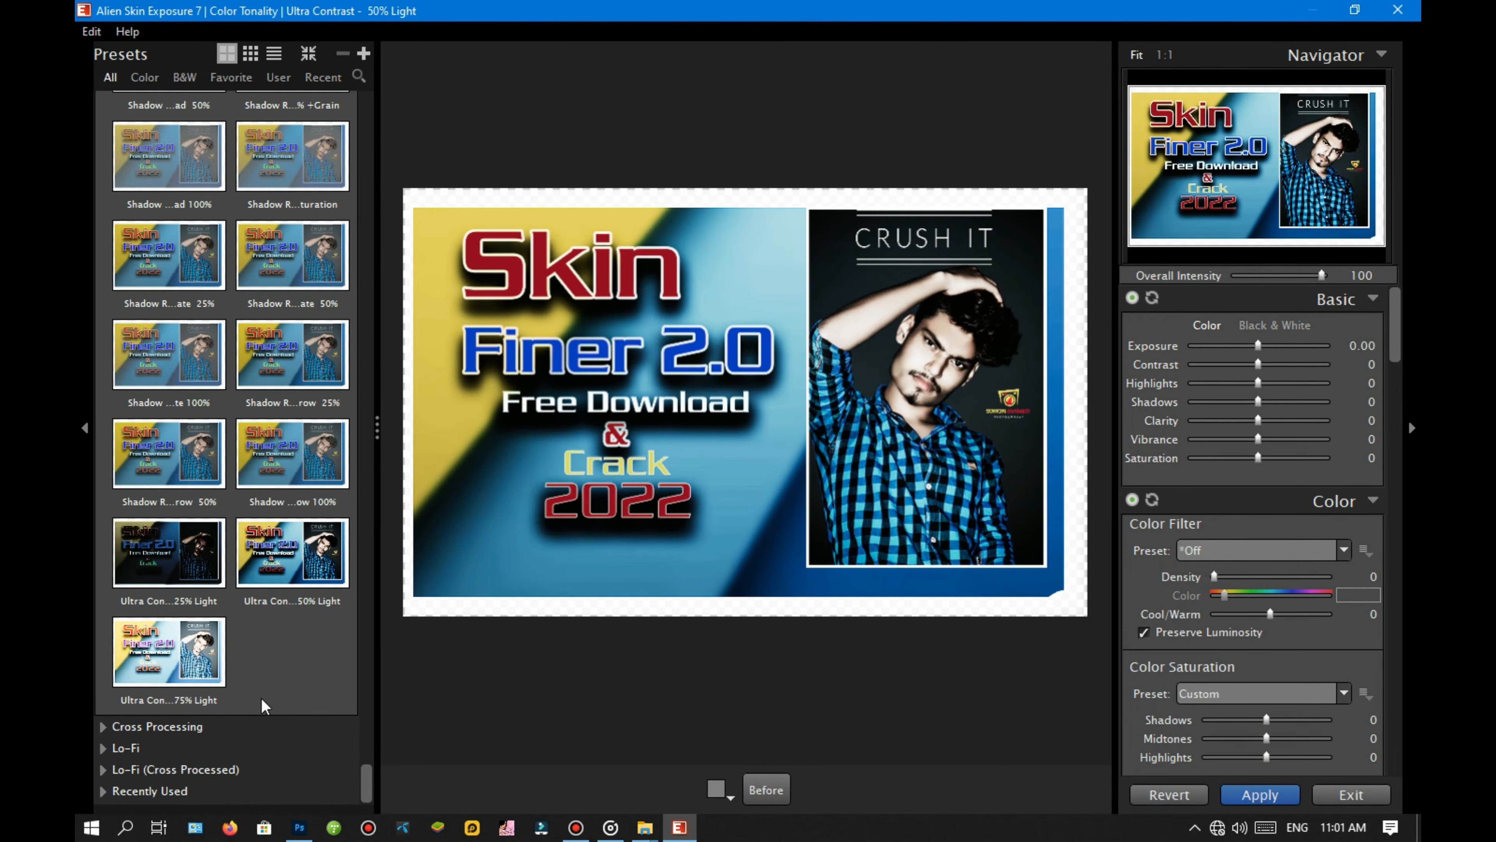
left_click(258, 727)
scroll(289, 708, "down", 8)
scroll(298, 690, "down", 5)
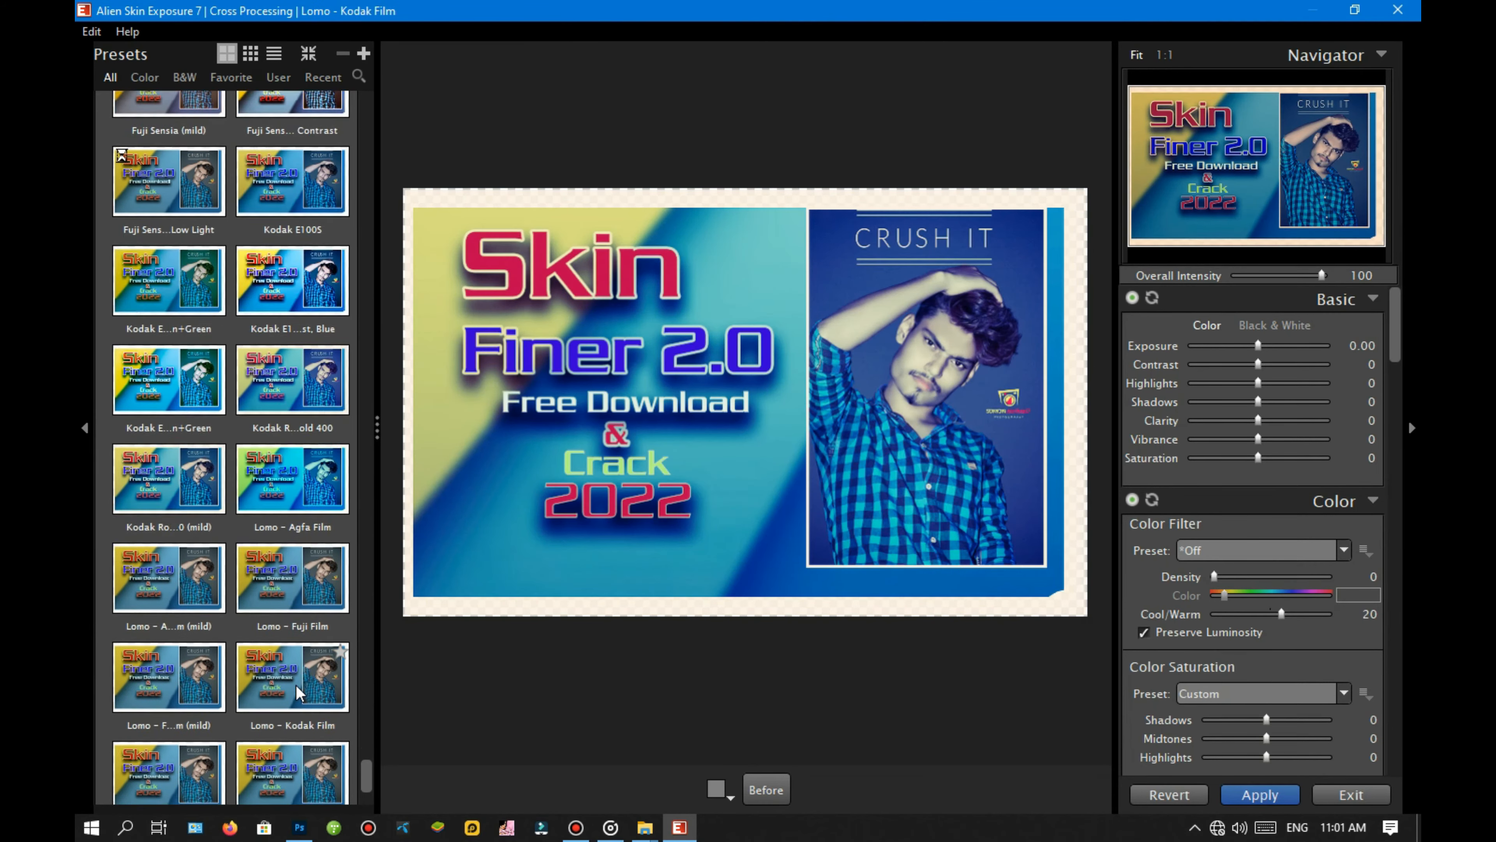
Apply the Agfa RSX II 100 - Lomo LC-A preset from the Lo-Fi group to the banner.
left_click(250, 747)
scroll(253, 737, "down", 3)
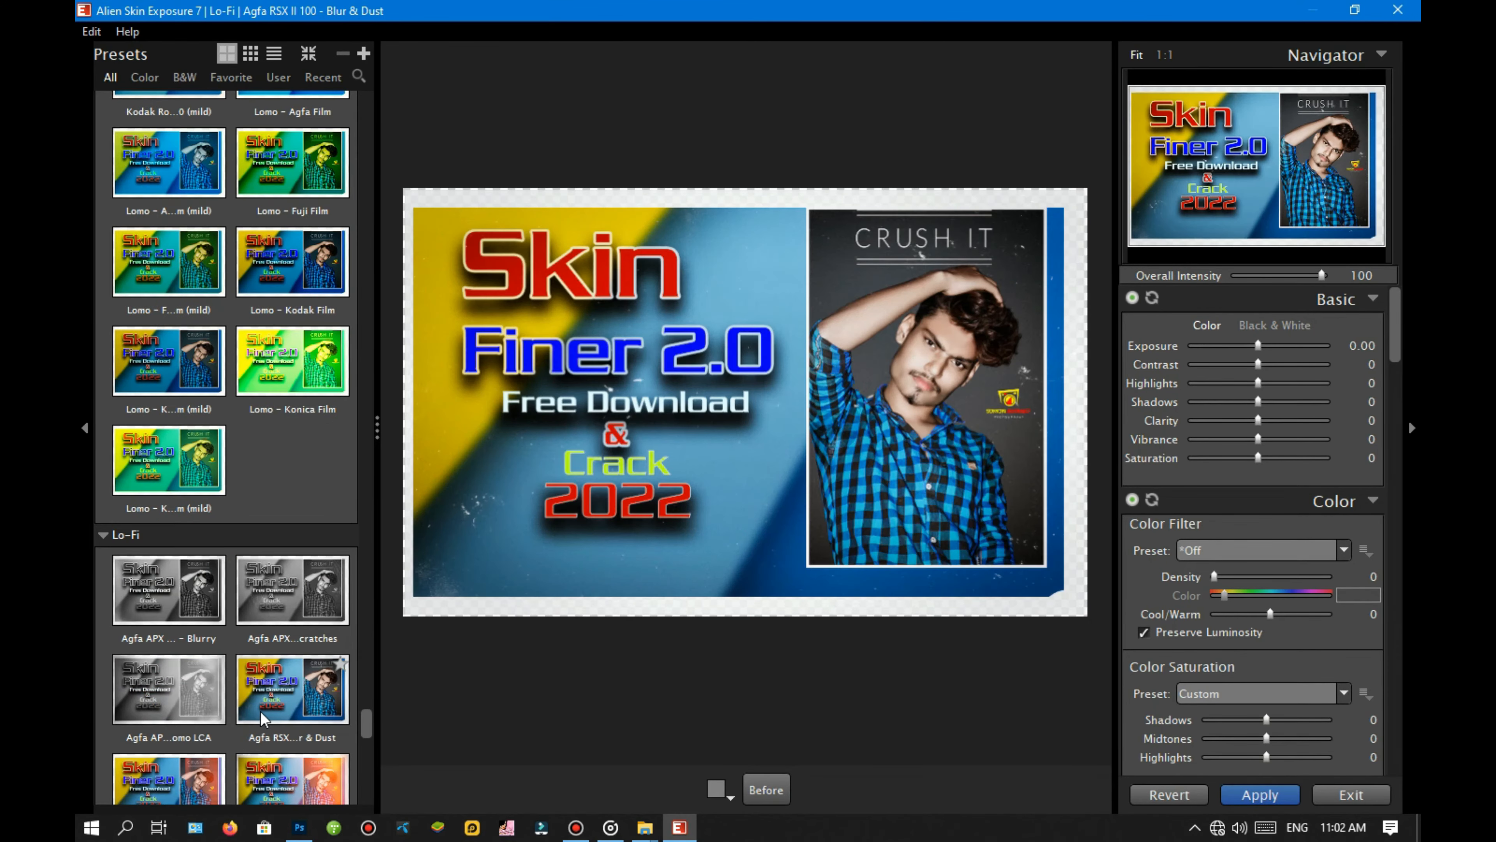
scroll(263, 719, "down", 2)
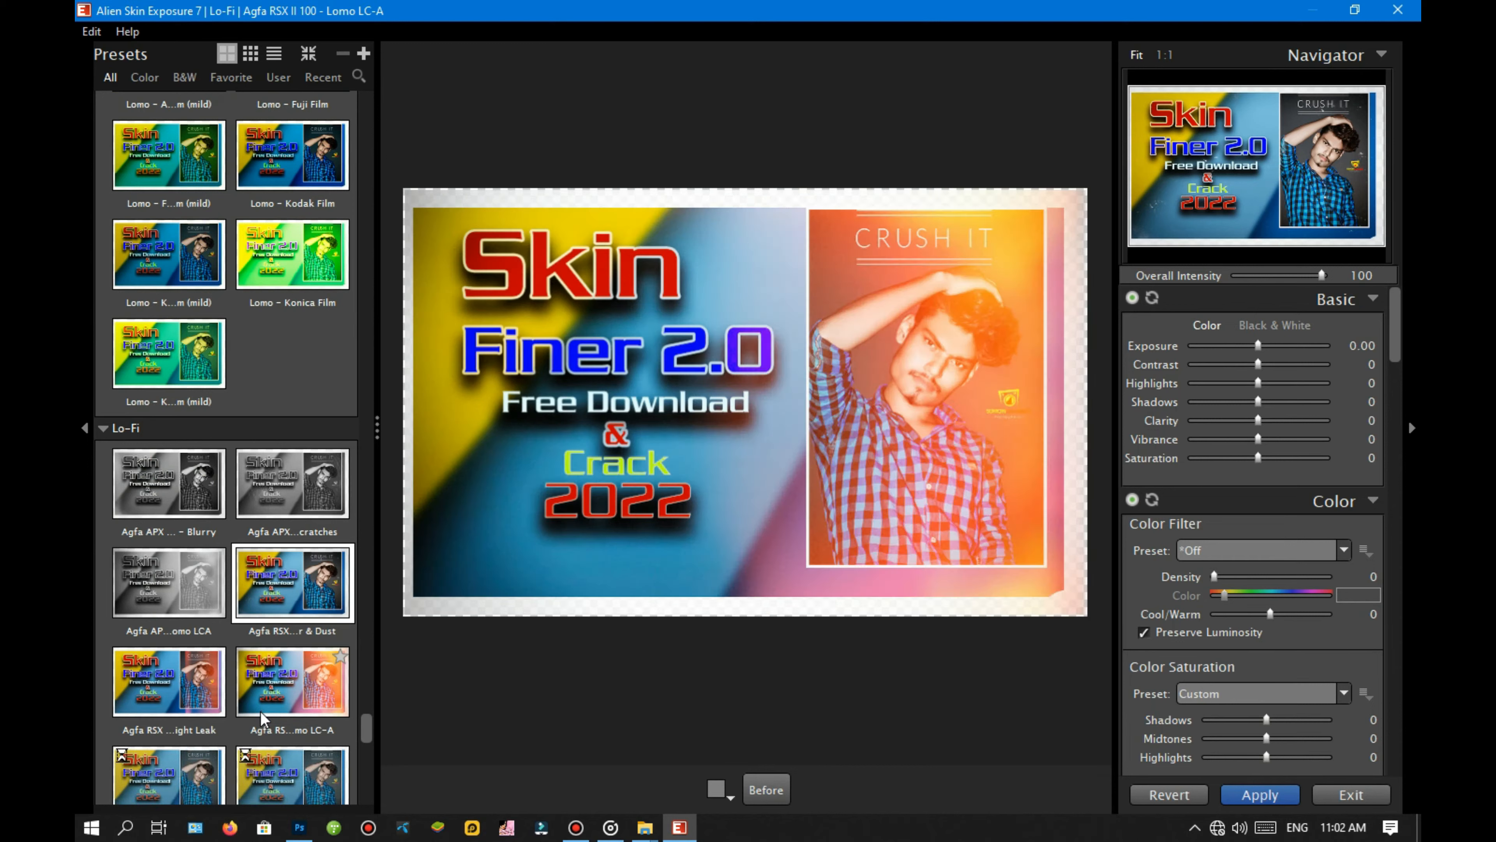
left_click(294, 712)
Flip the Side 2 light effect overlay horizontally and set its opacity to 40.
scroll(1247, 622, "down", 10)
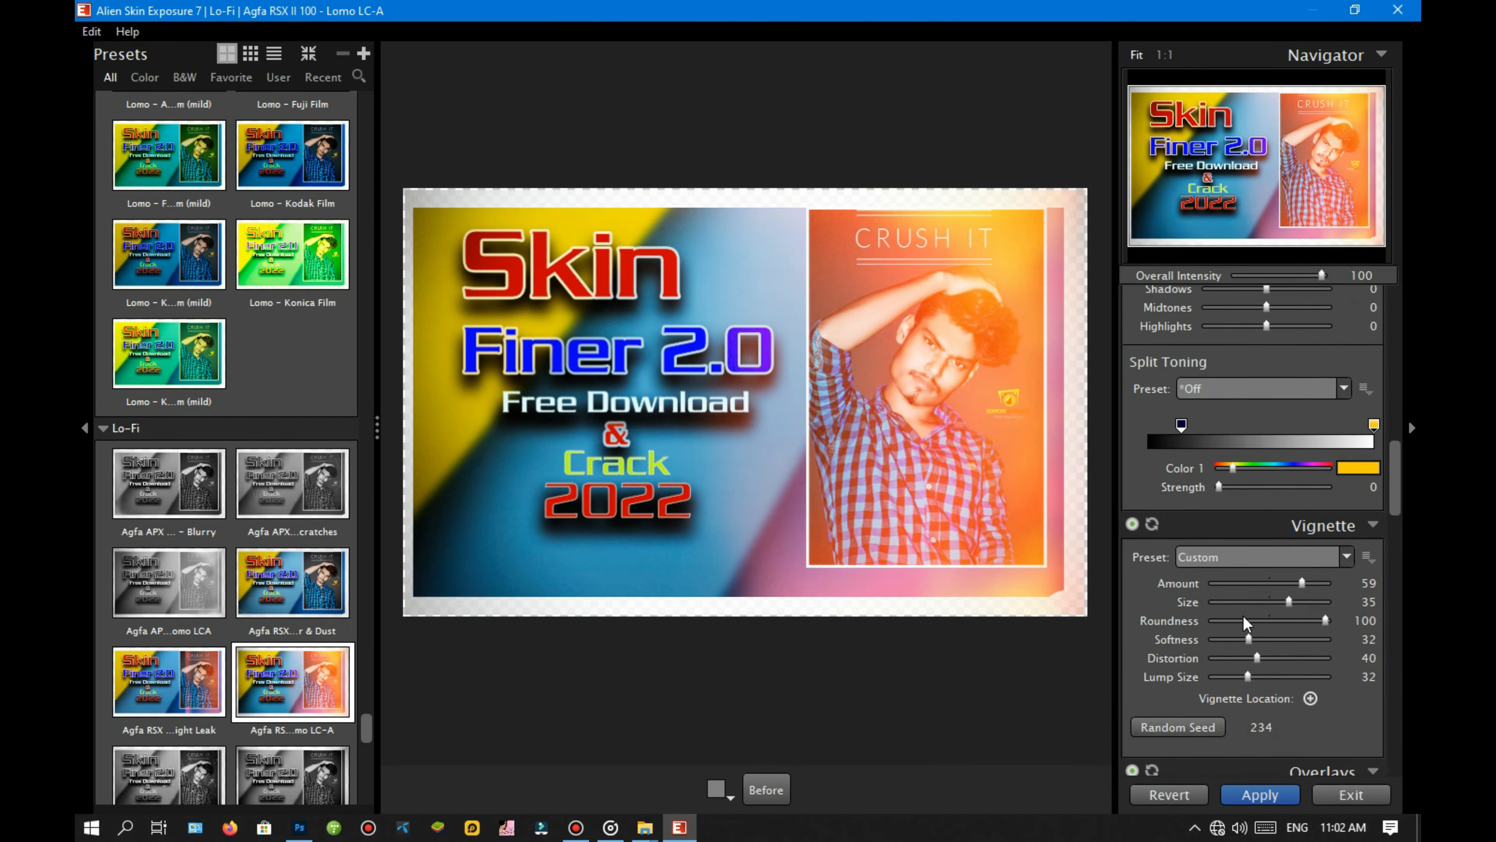
left_click(1304, 607)
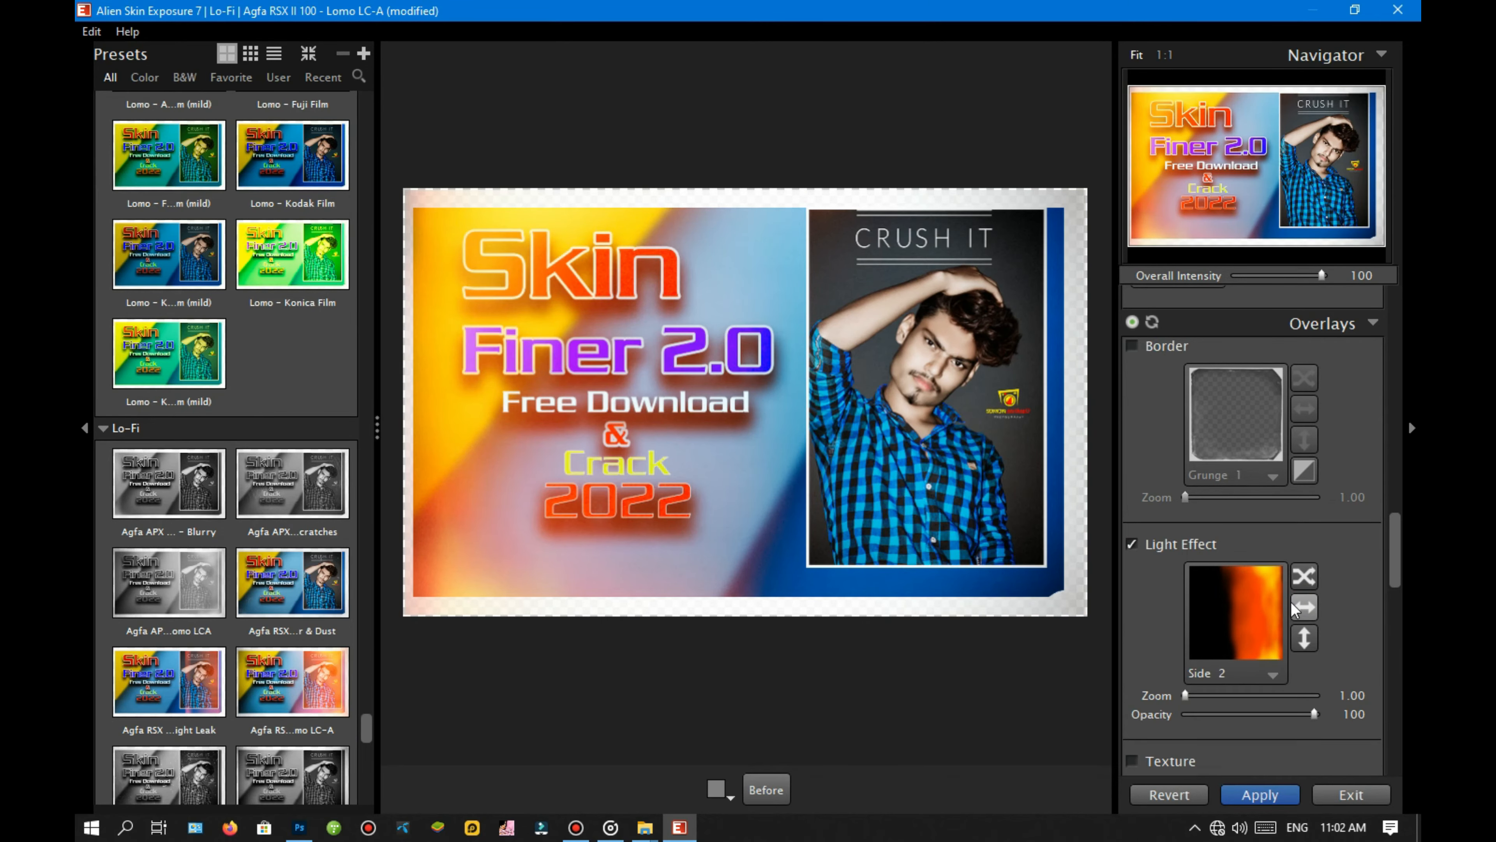
left_click_drag(1314, 714, 1236, 722)
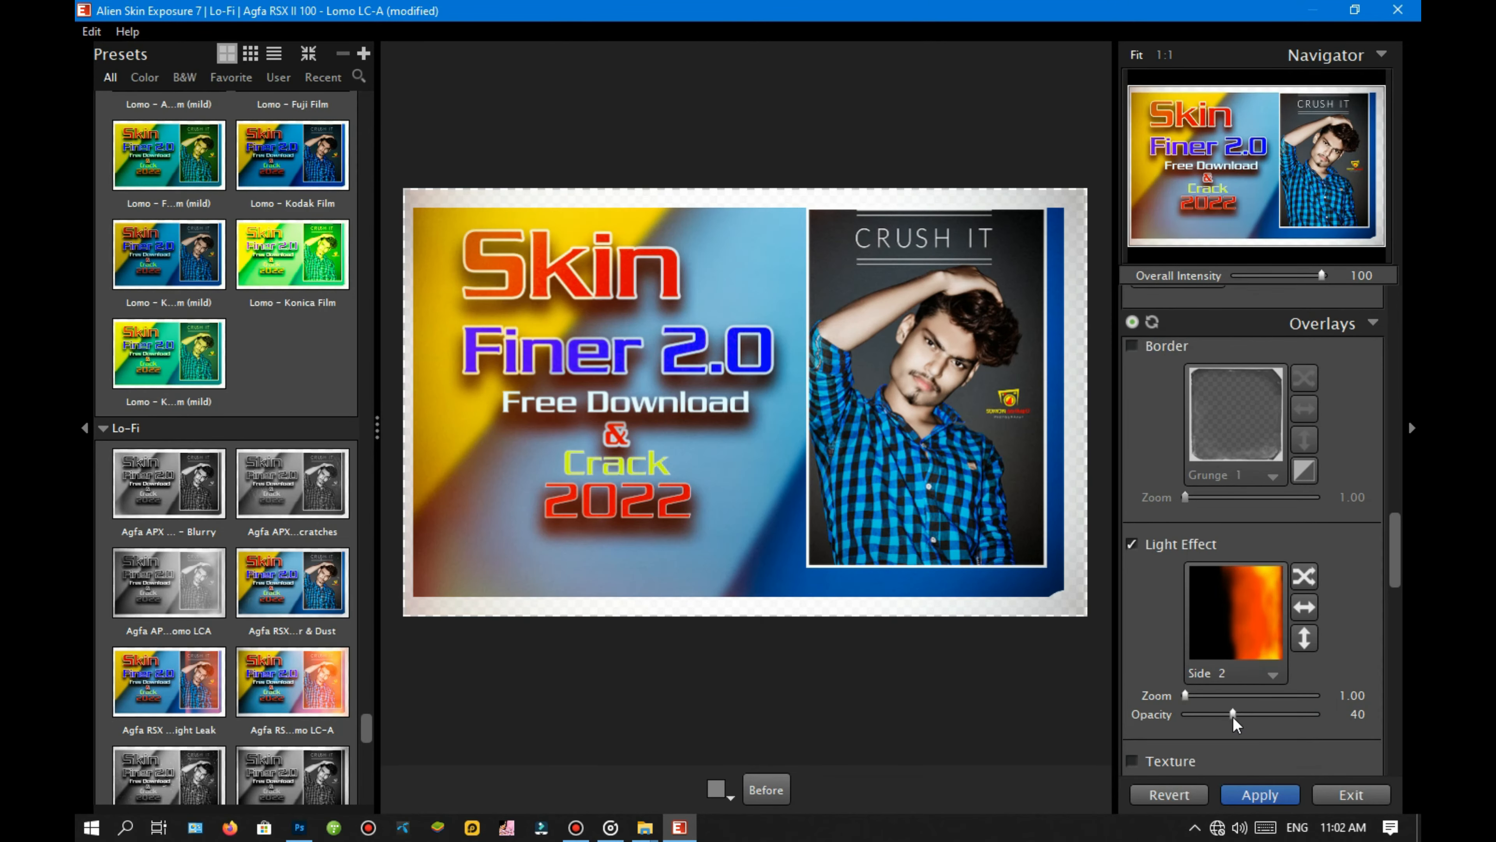
Preview further Lo-Fi presets such as Kodak 200 Gold and compare the edited banner with its original version.
scroll(294, 678, "down", 5)
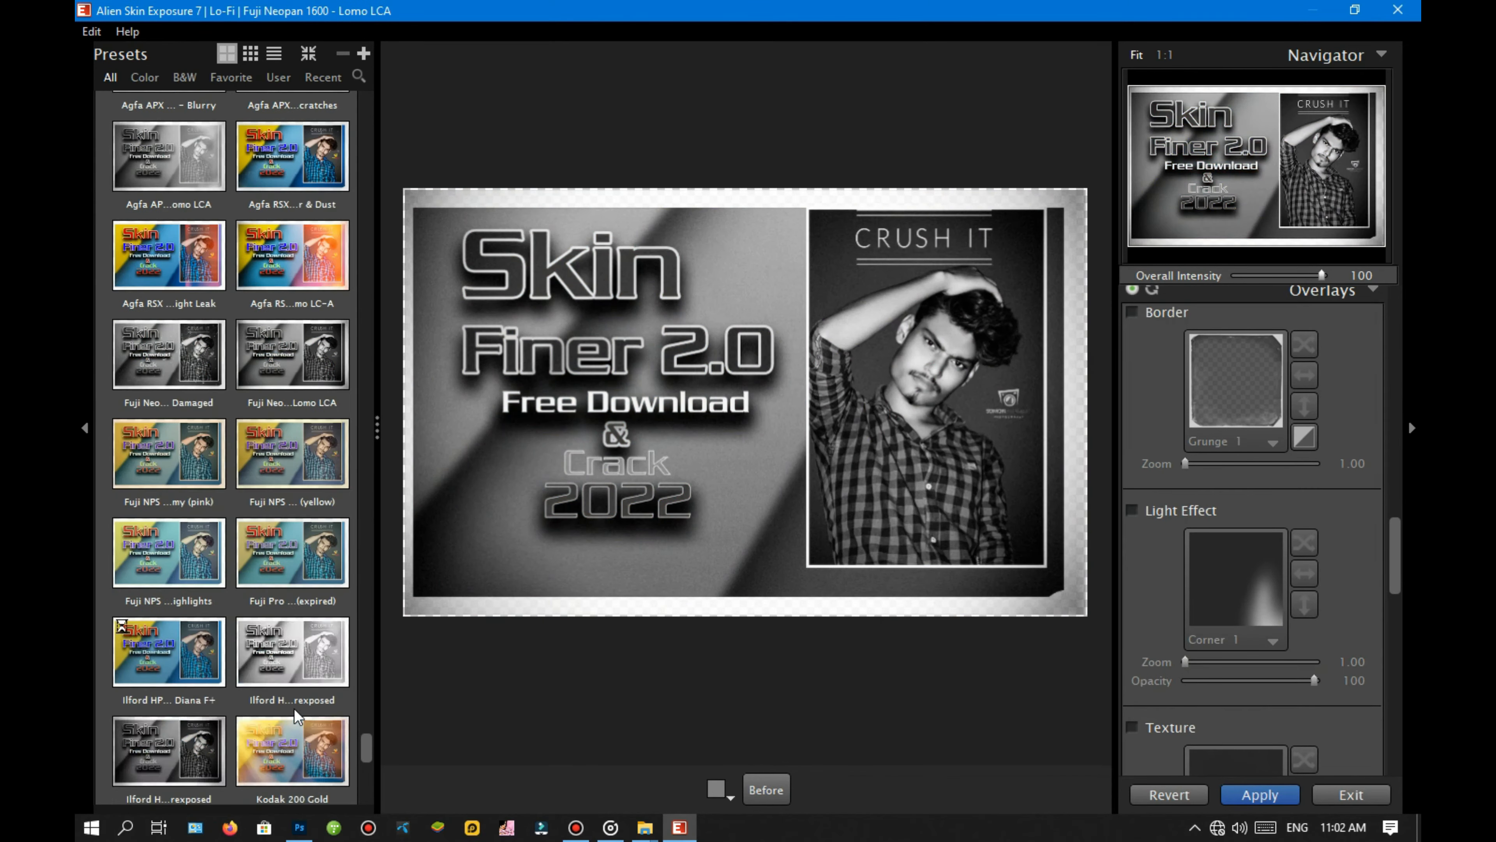
left_click(312, 758)
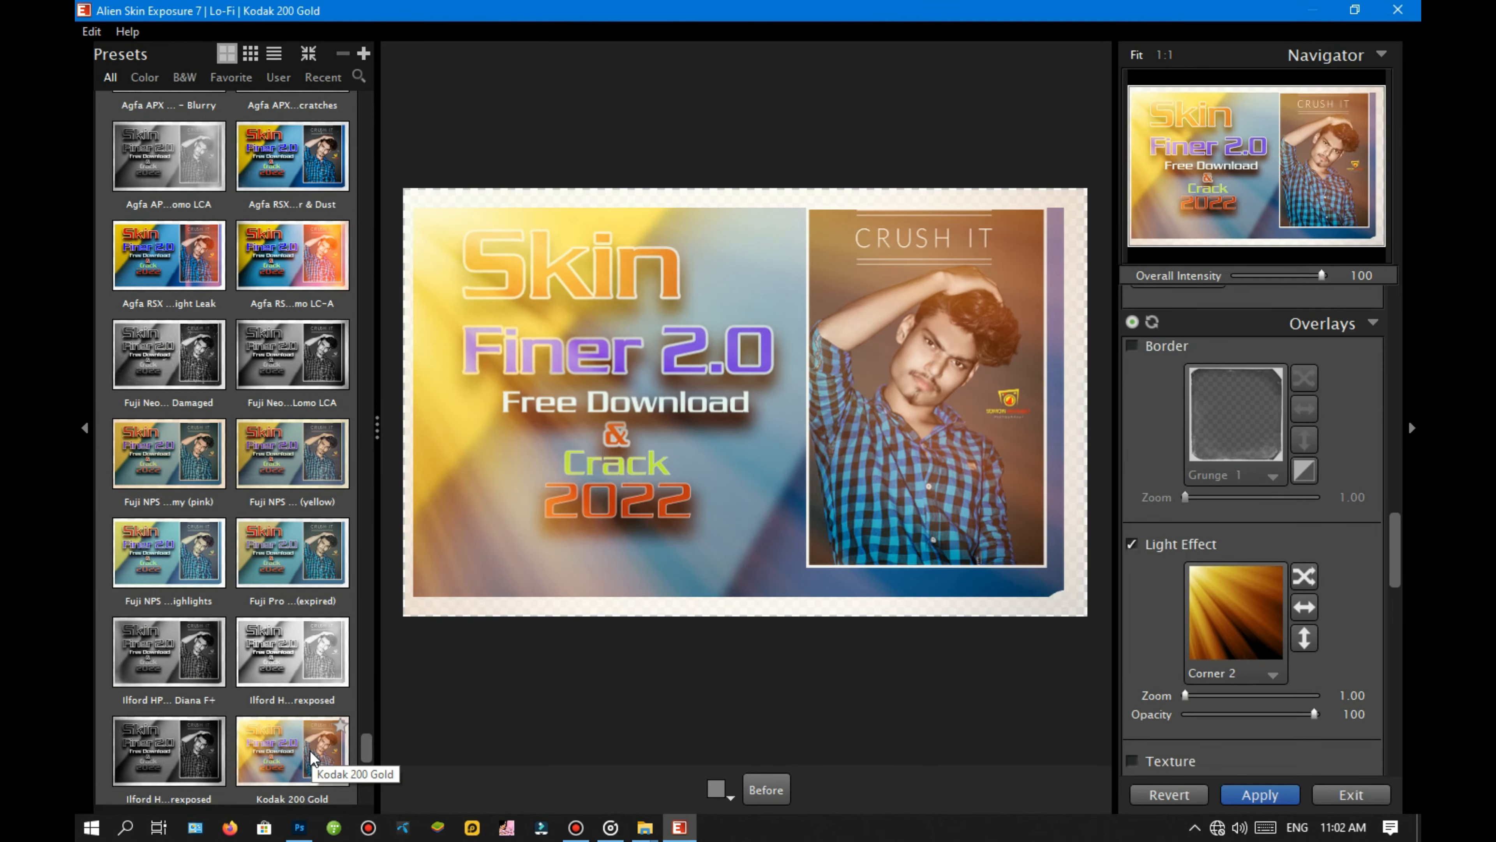
scroll(294, 737, "down", 4)
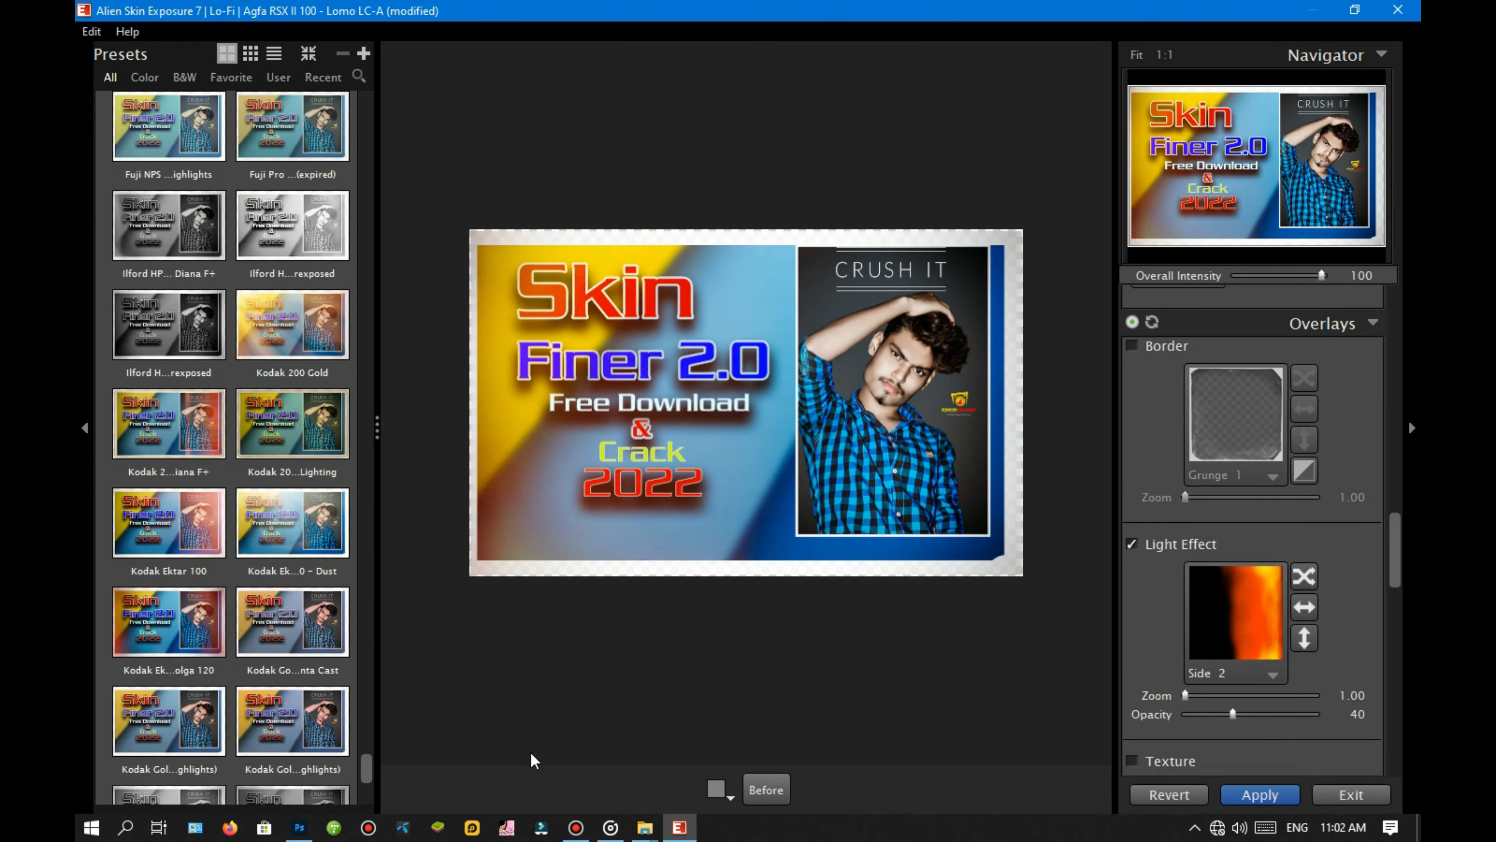
left_click(765, 790)
left_click(766, 789)
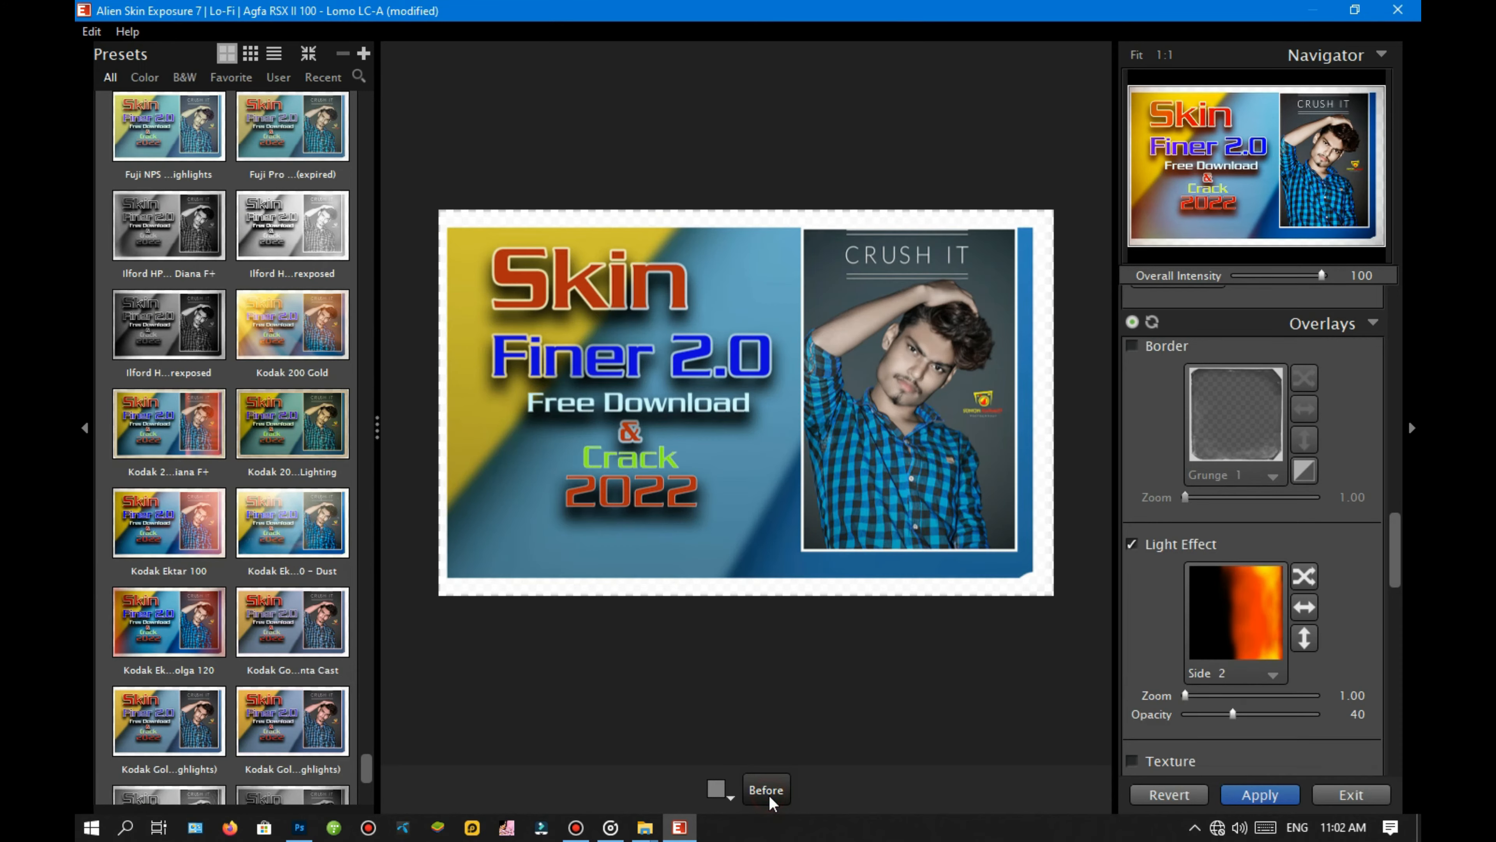
left_click(766, 790)
scroll(177, 530, "down", 4)
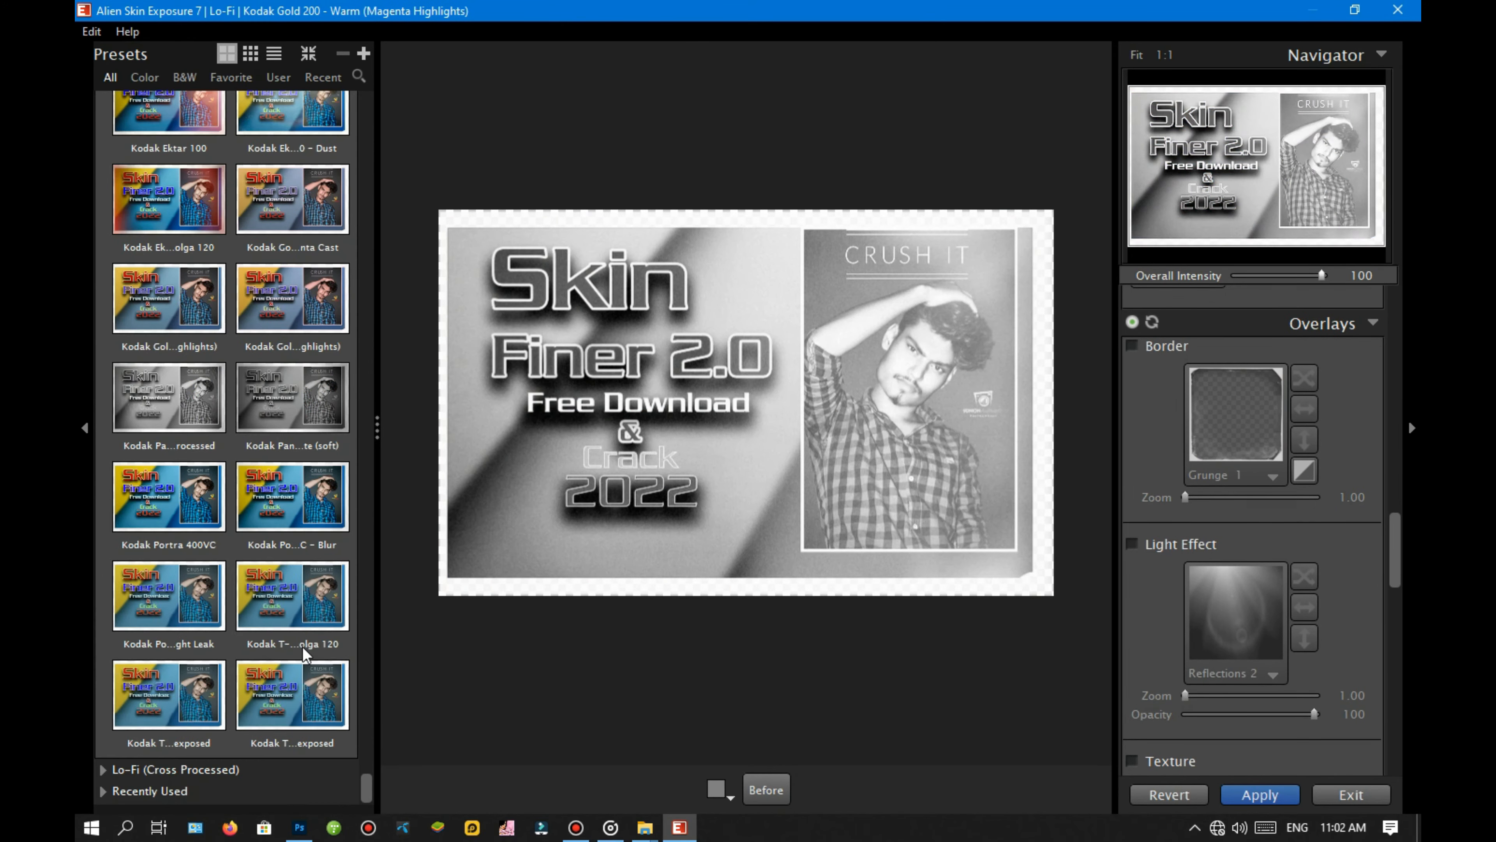
Browse the preset groups and choose the Technicolor Process 2 - Faded & Scratched preset from the Cinema group for the banner.
scroll(160, 592, "down", 10)
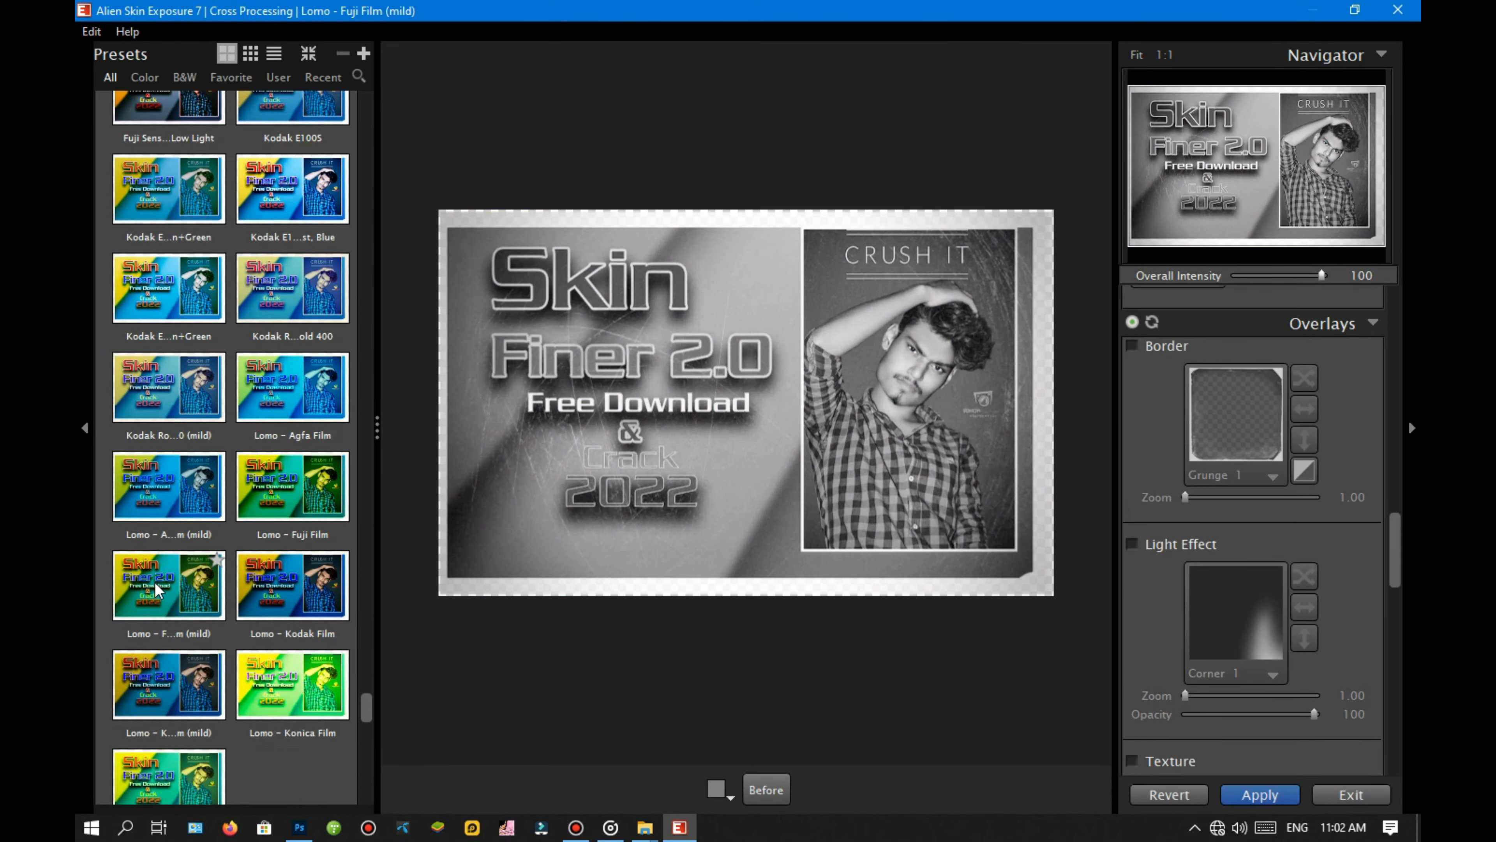
scroll(147, 581, "up", 12)
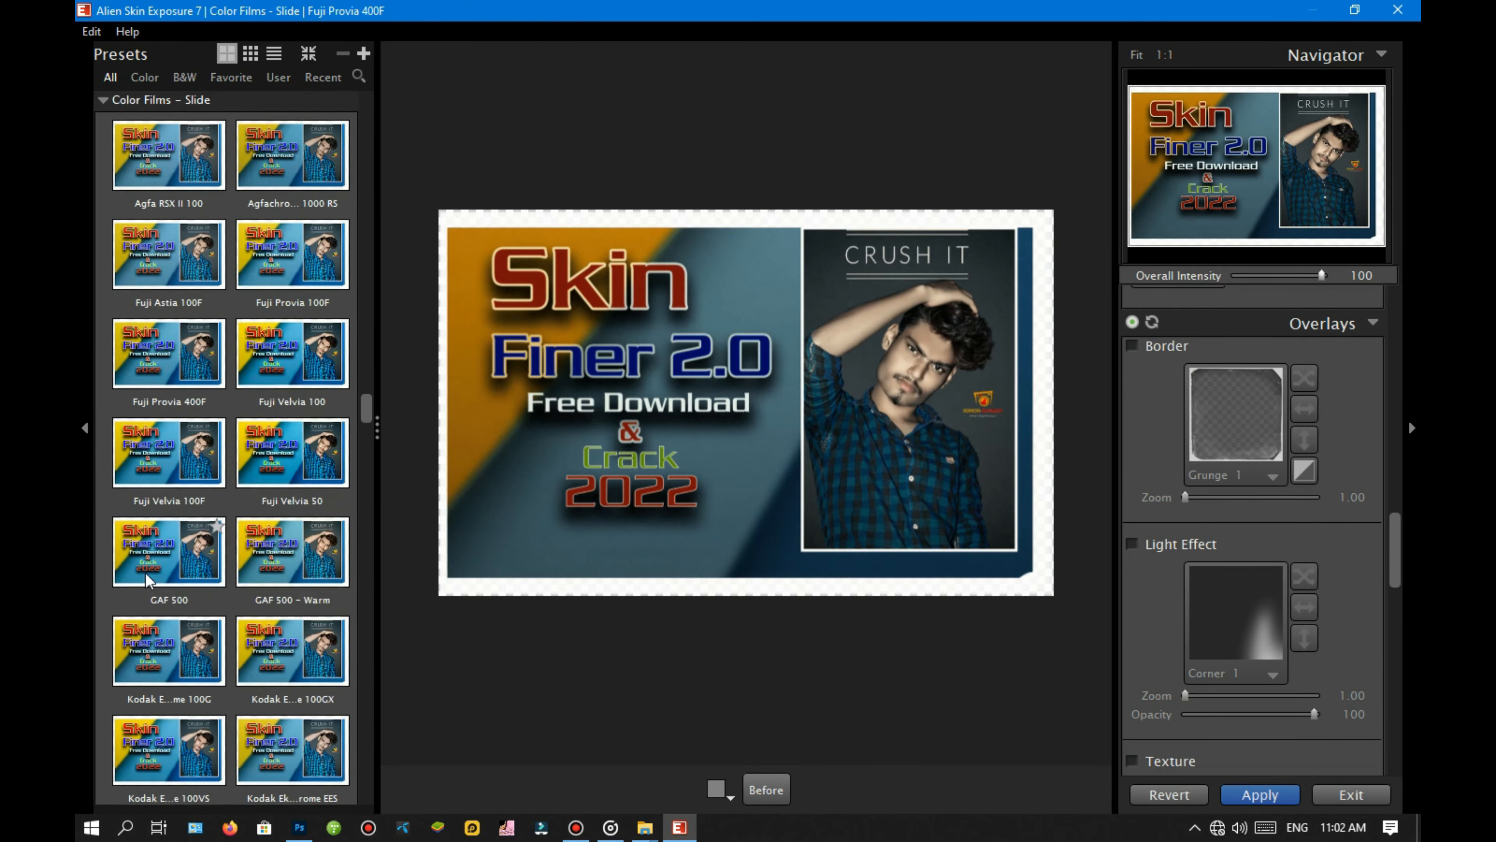
scroll(148, 581, "up", 15)
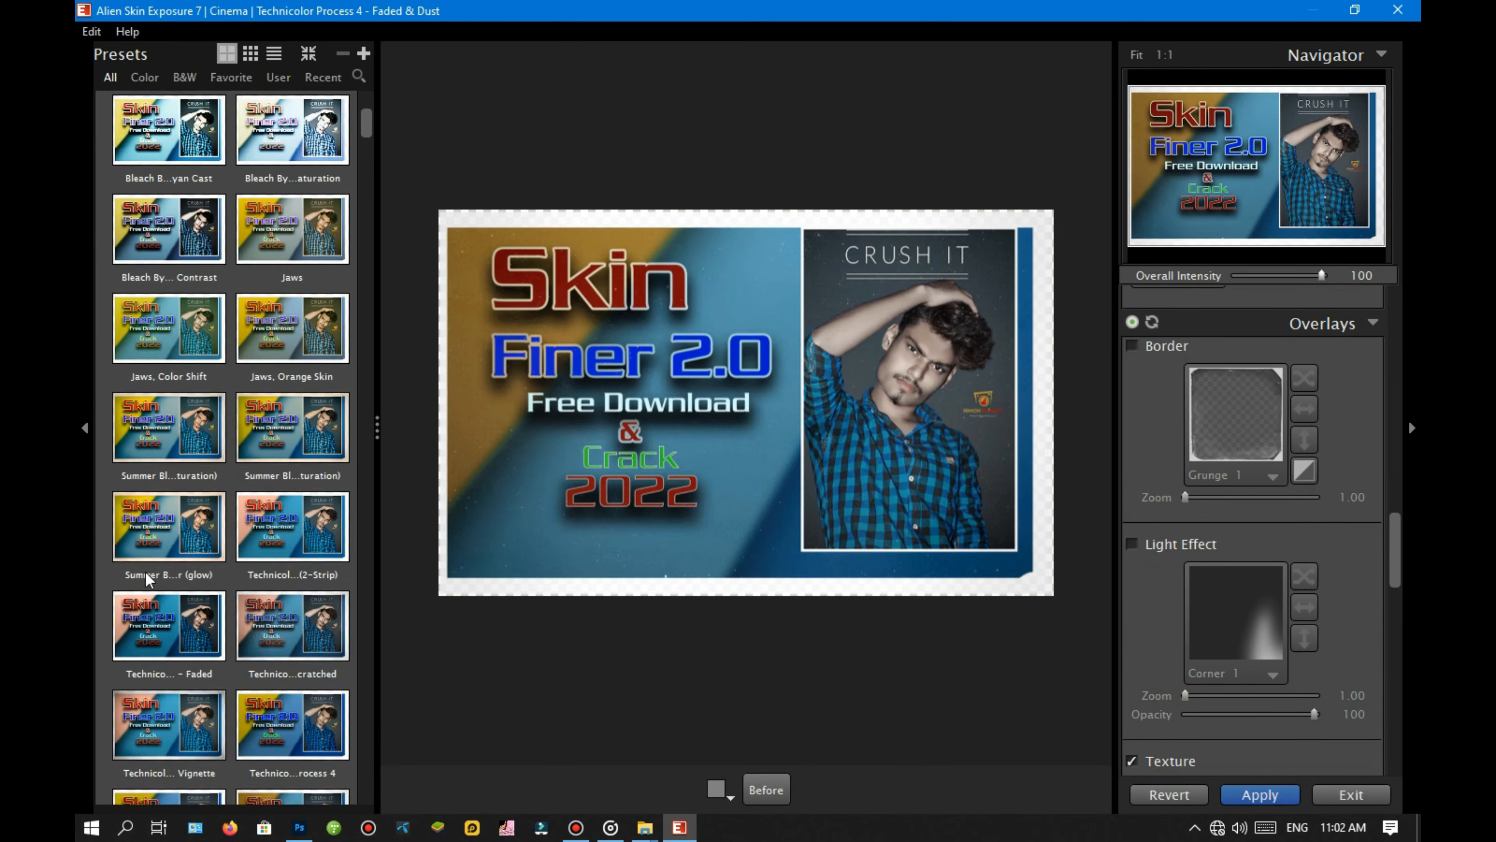
scroll(280, 643, "down", 3)
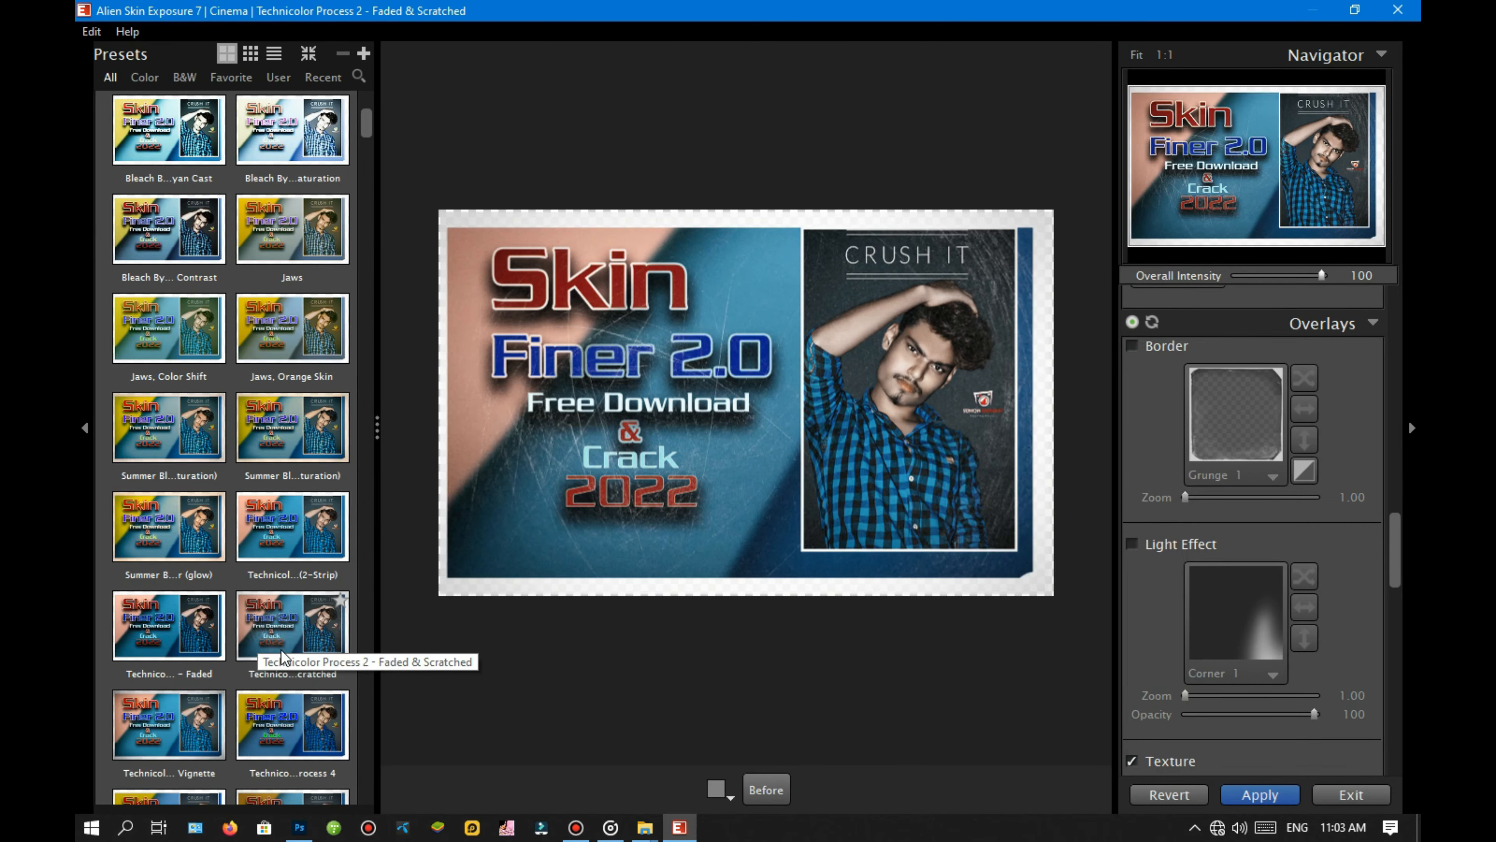
left_click(304, 550)
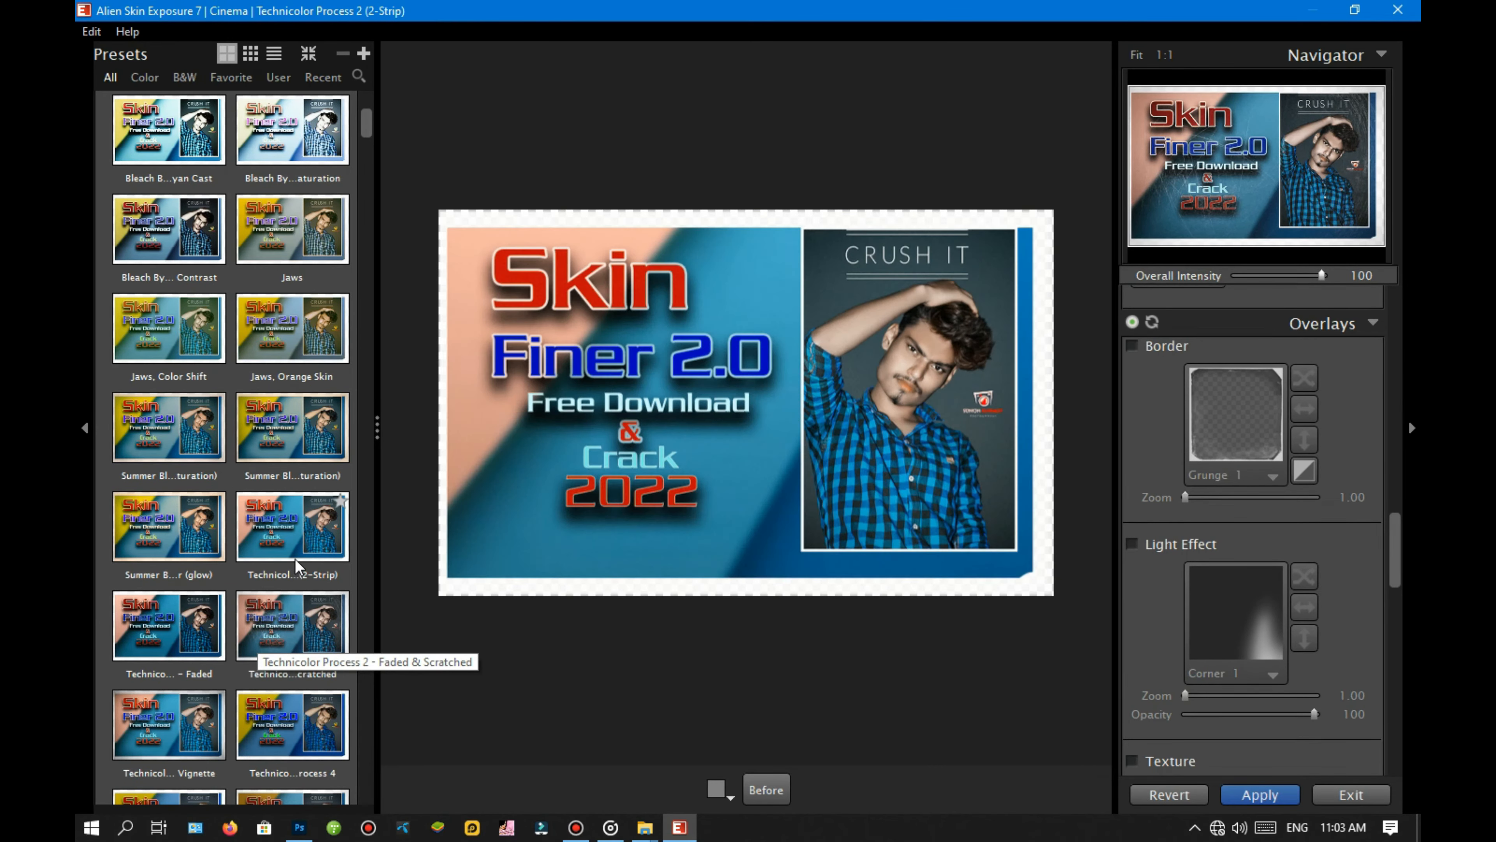
left_click(290, 624)
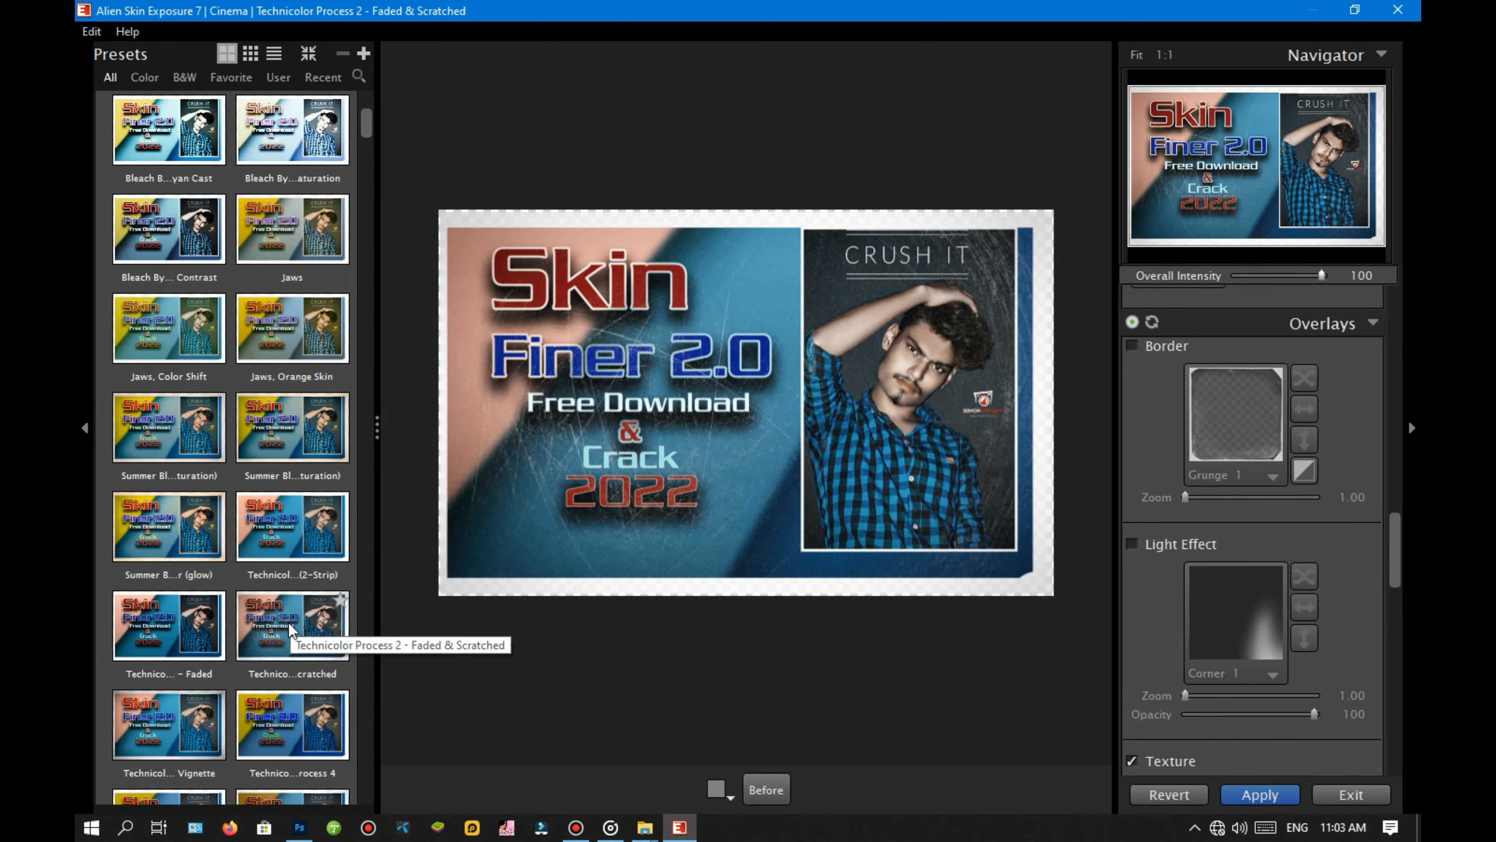
left_click(286, 547)
left_click(287, 617)
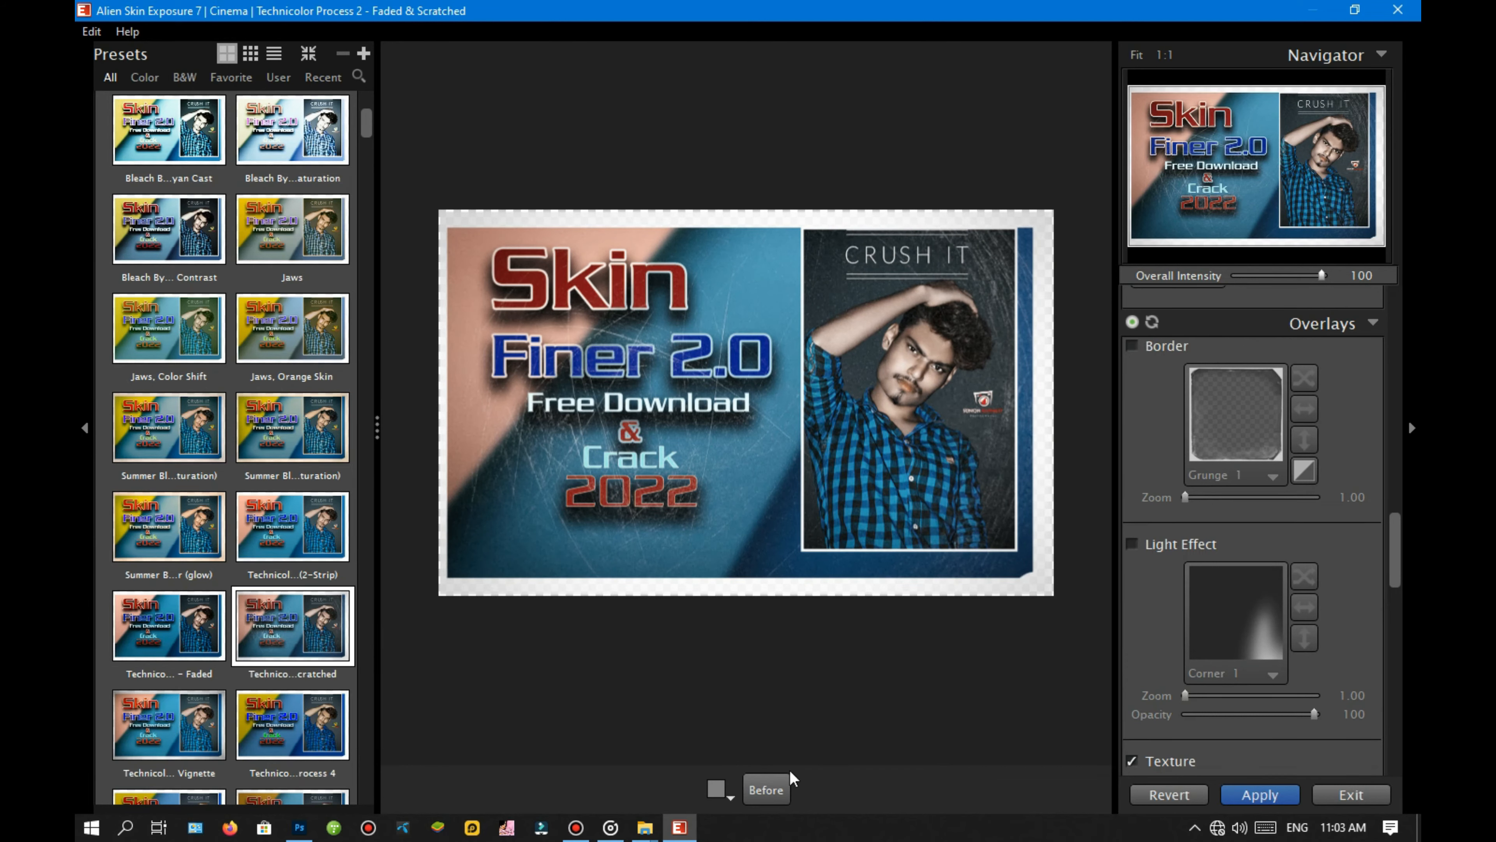
Compare the banner with its original version and apply the chosen preset, returning to Photoshop.
left_click(778, 793)
left_click(776, 793)
left_click(777, 792)
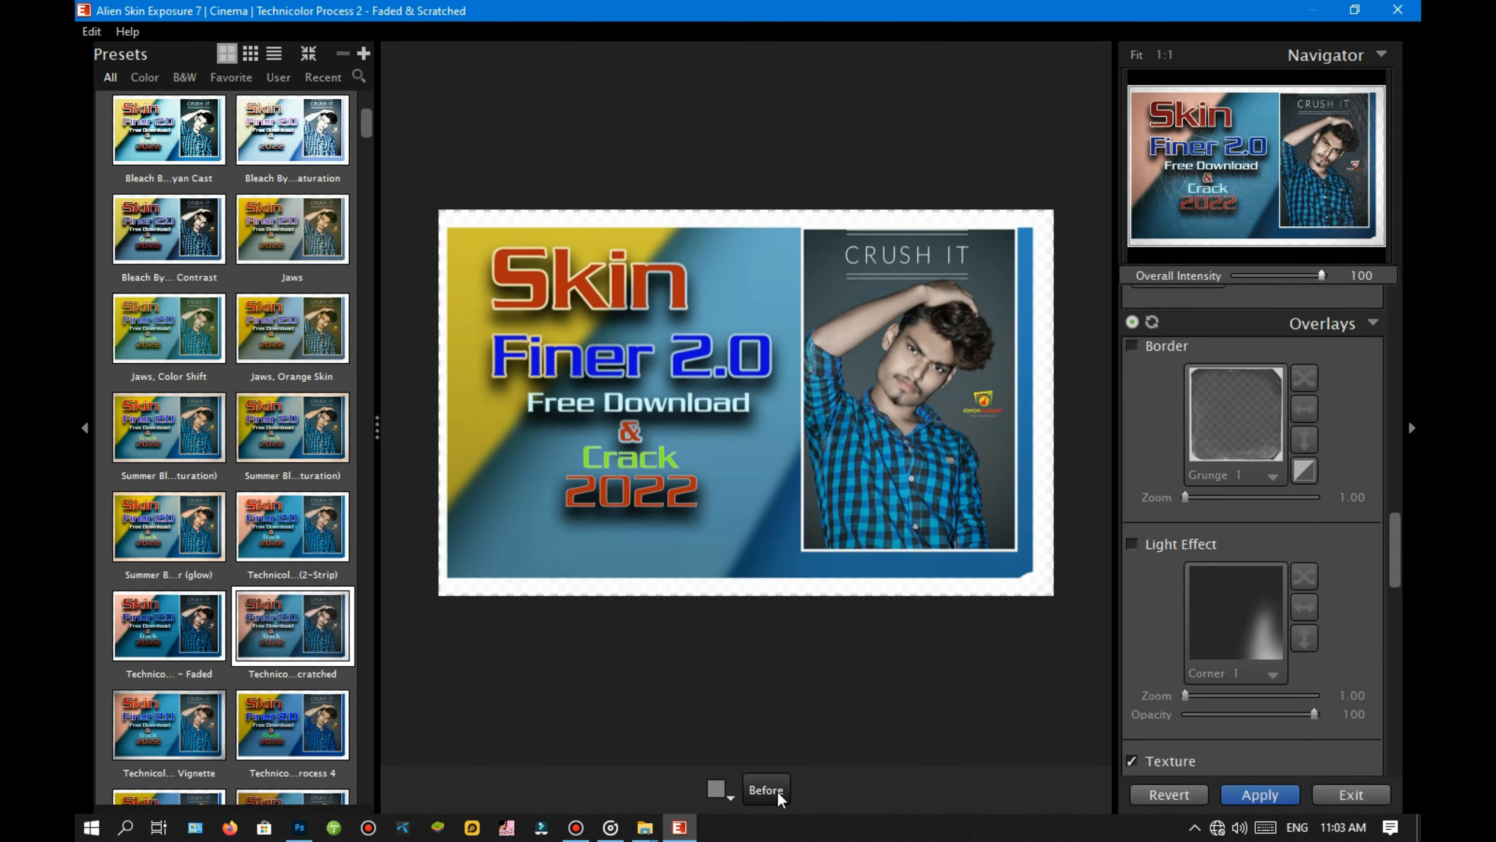
left_click(777, 793)
left_click(1260, 795)
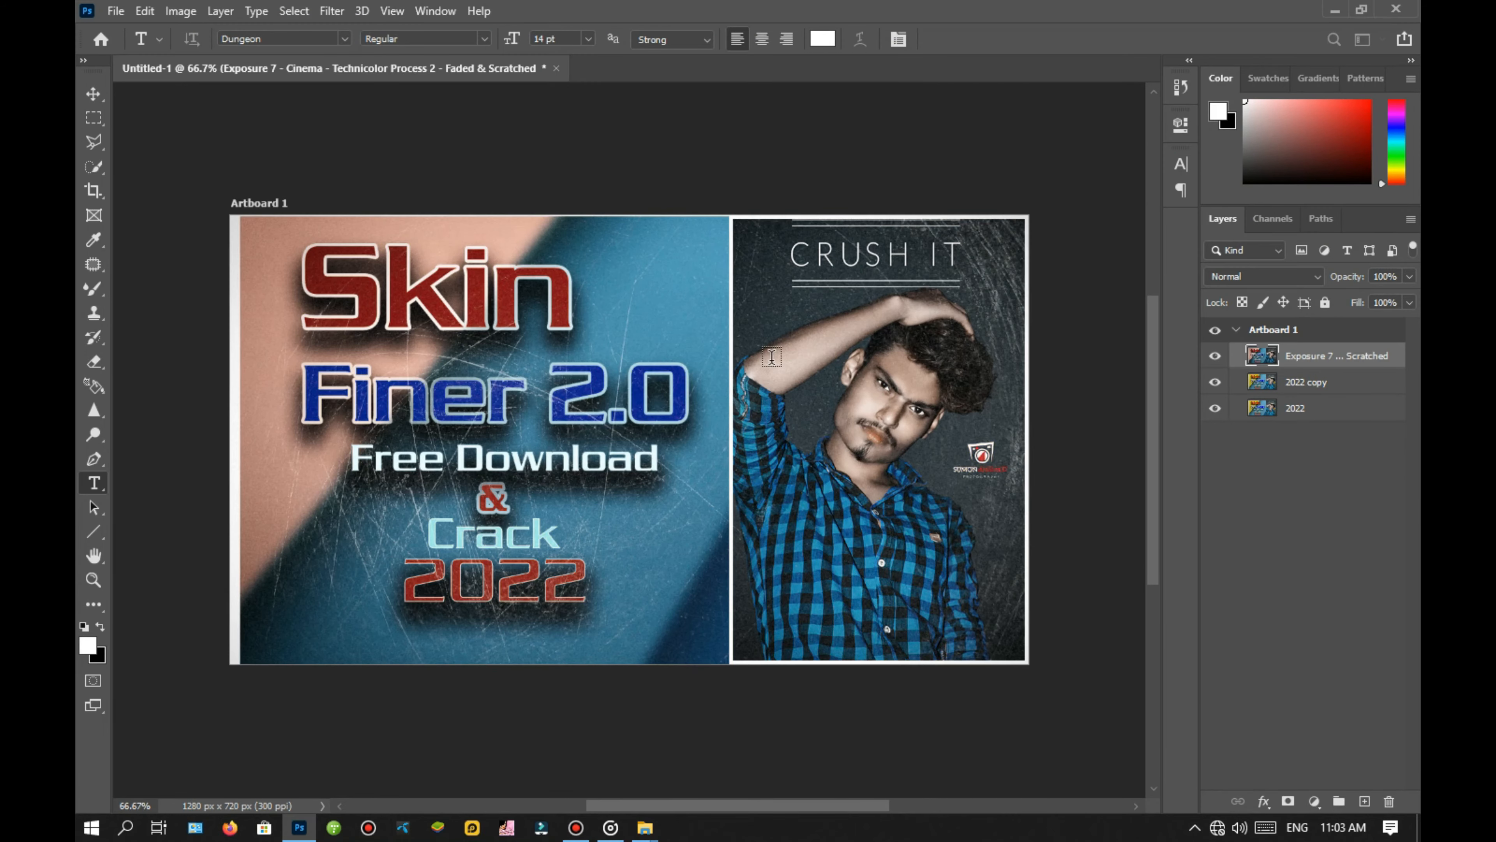
Merge the Exposure 7 result, 2022 copy and 2022 layers into a single layer.
left_click(126, 18)
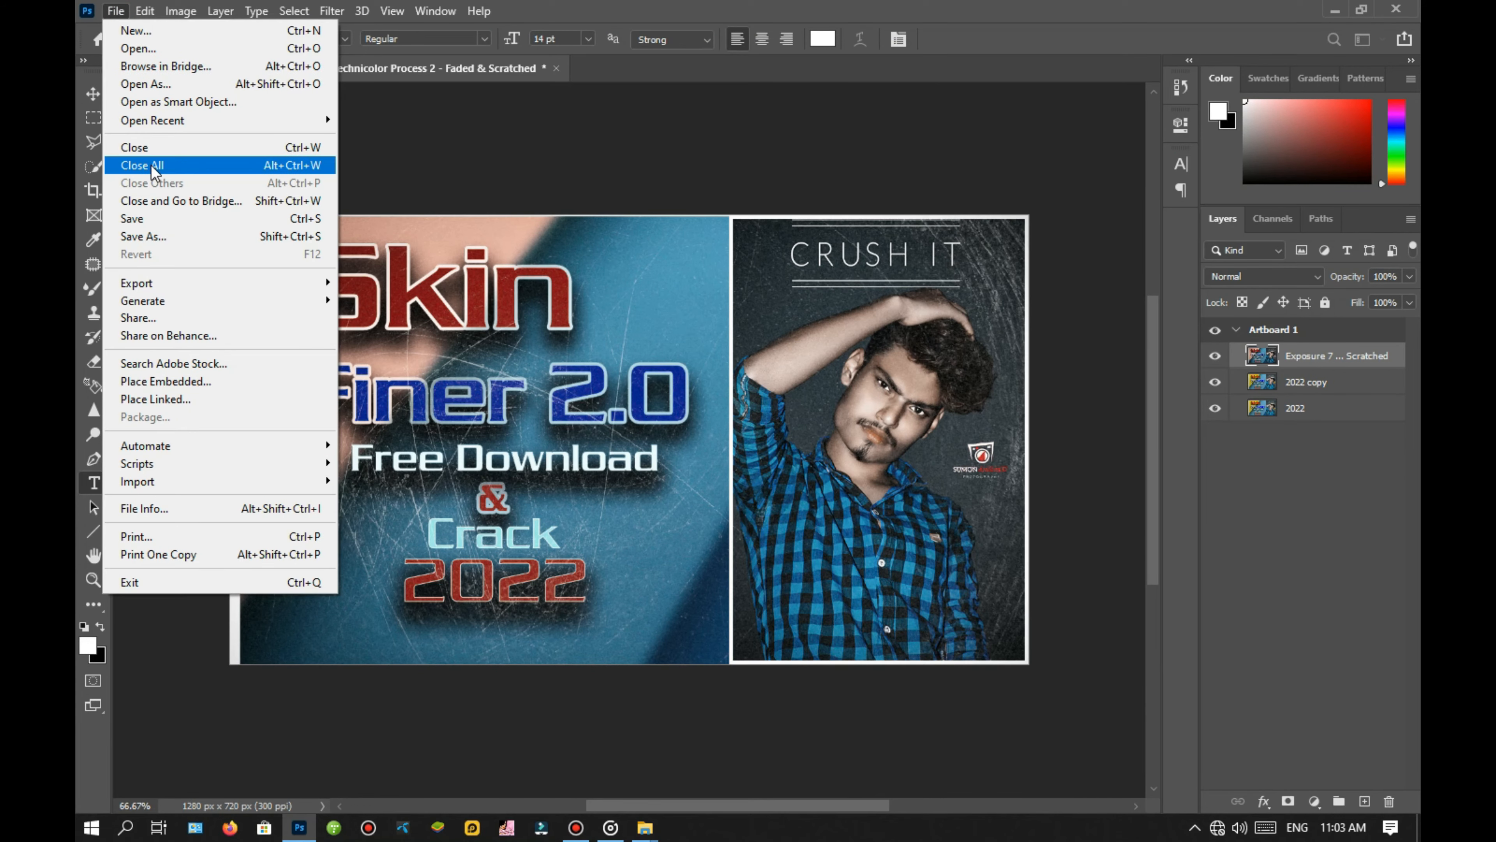
left_click(1258, 523)
left_click(1298, 360)
left_click(1301, 403, "shift")
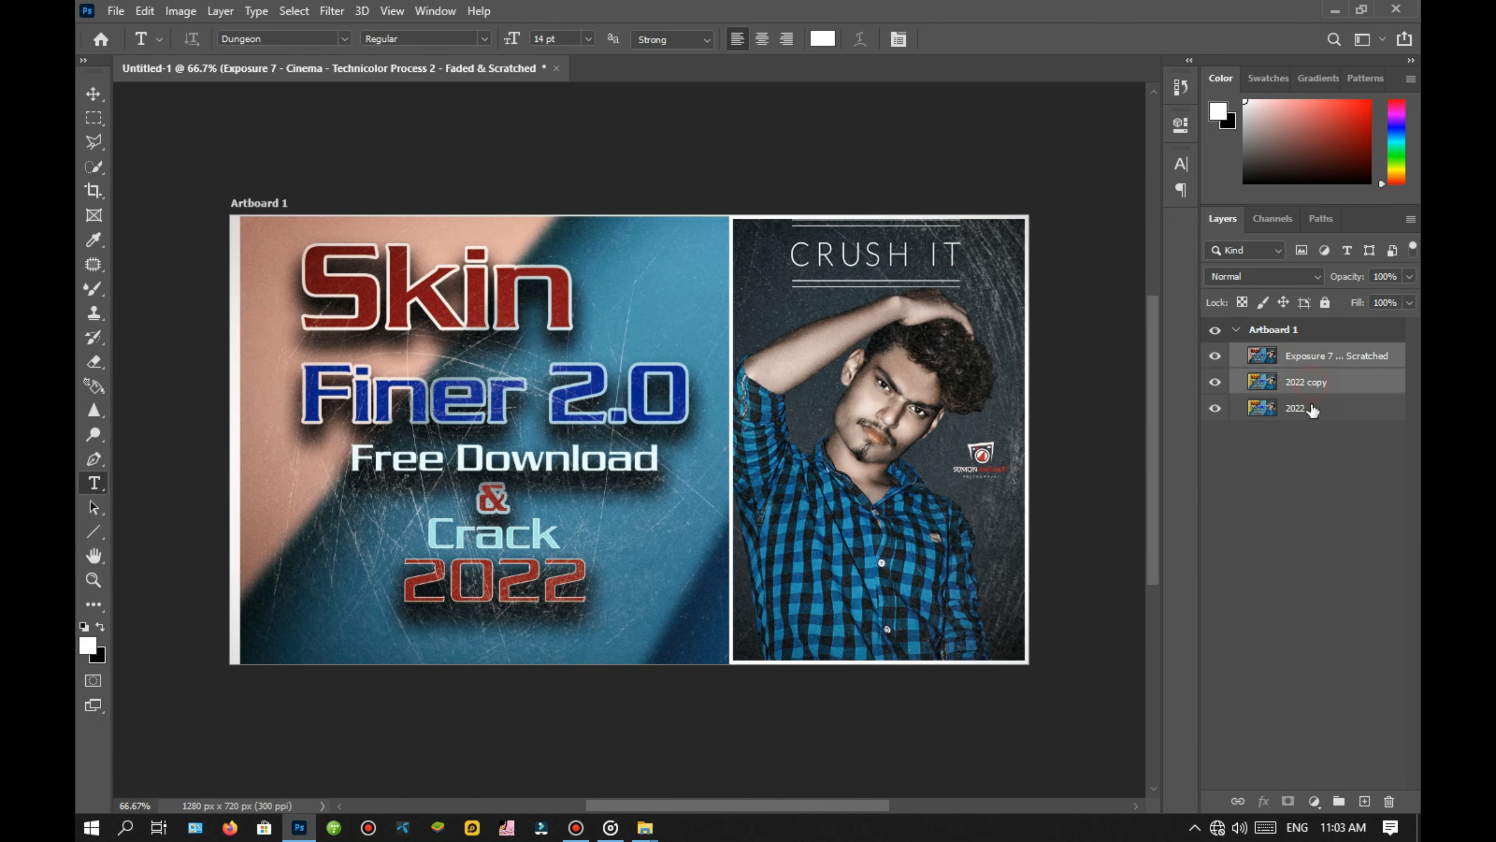
key("ctrl+e")
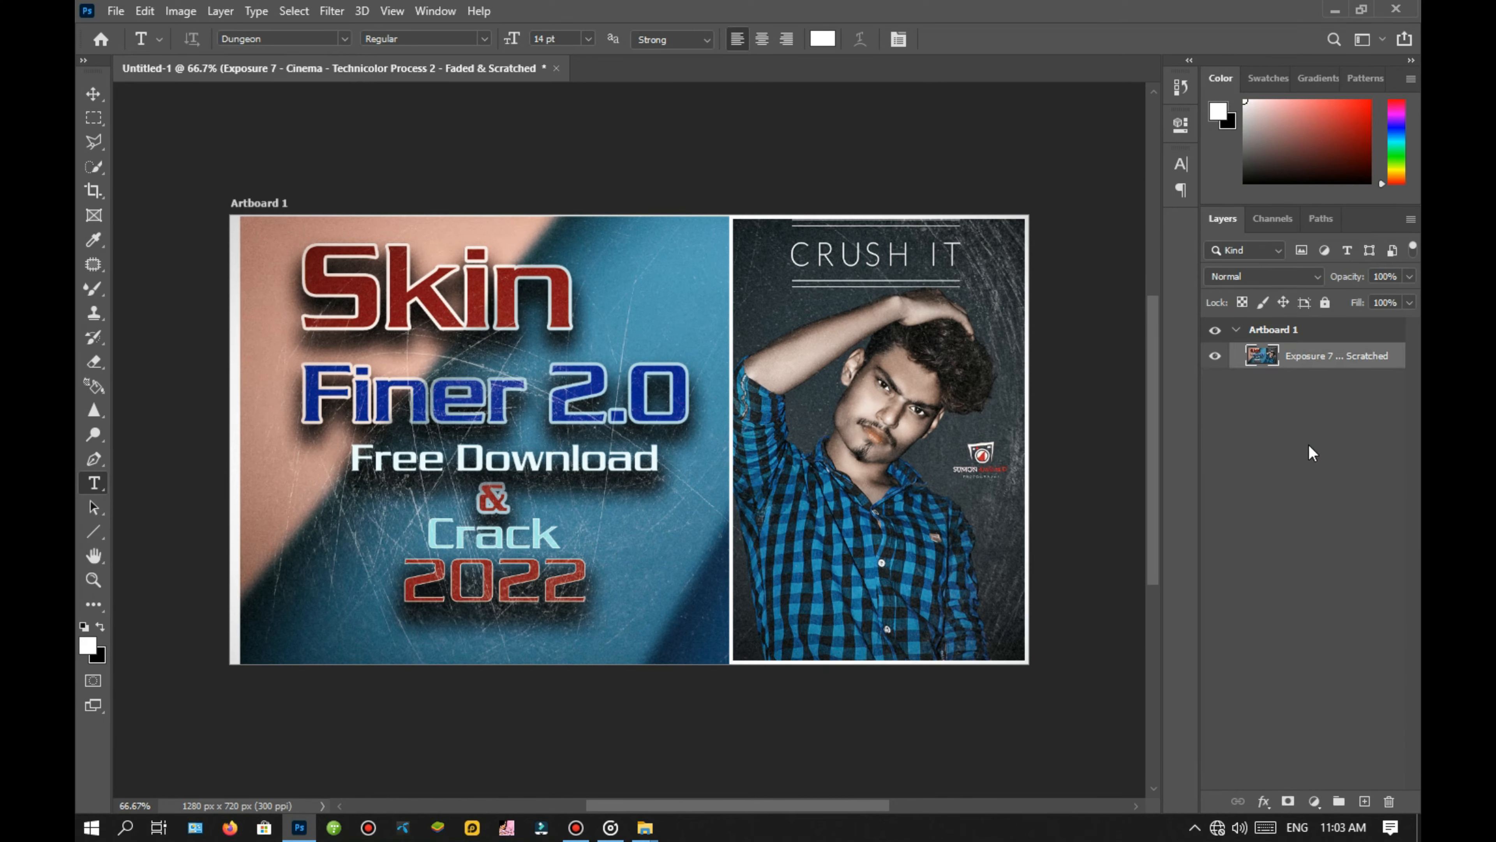
Save the banner to the Desktop as a JPEG named Skin Finer Thumbnail with quality 12 (Maximum) and Baseline ("Standard") format.
left_click(125, 17)
left_click(148, 250)
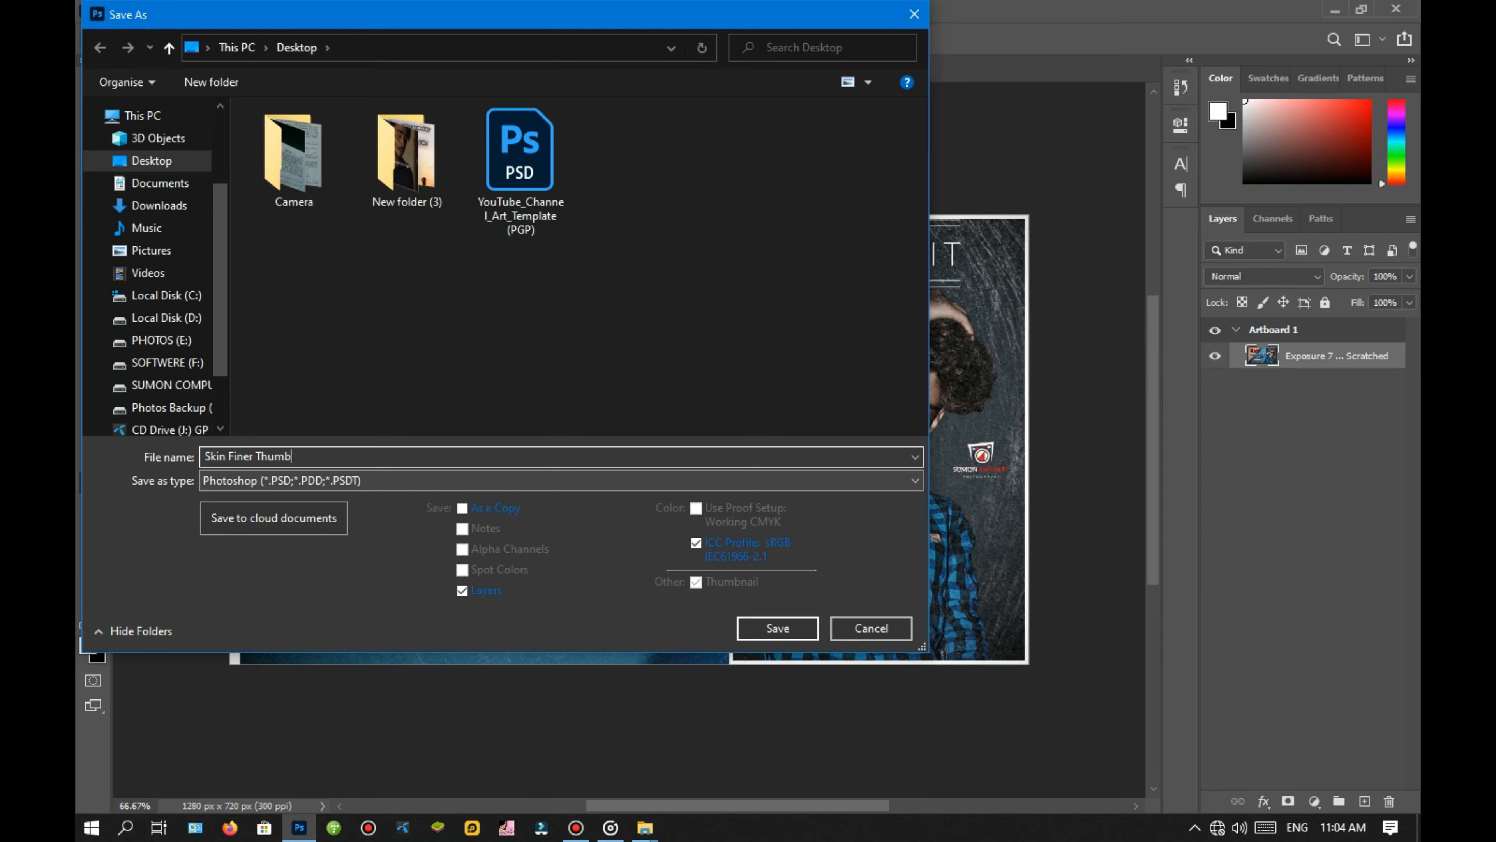
left_click(540, 482)
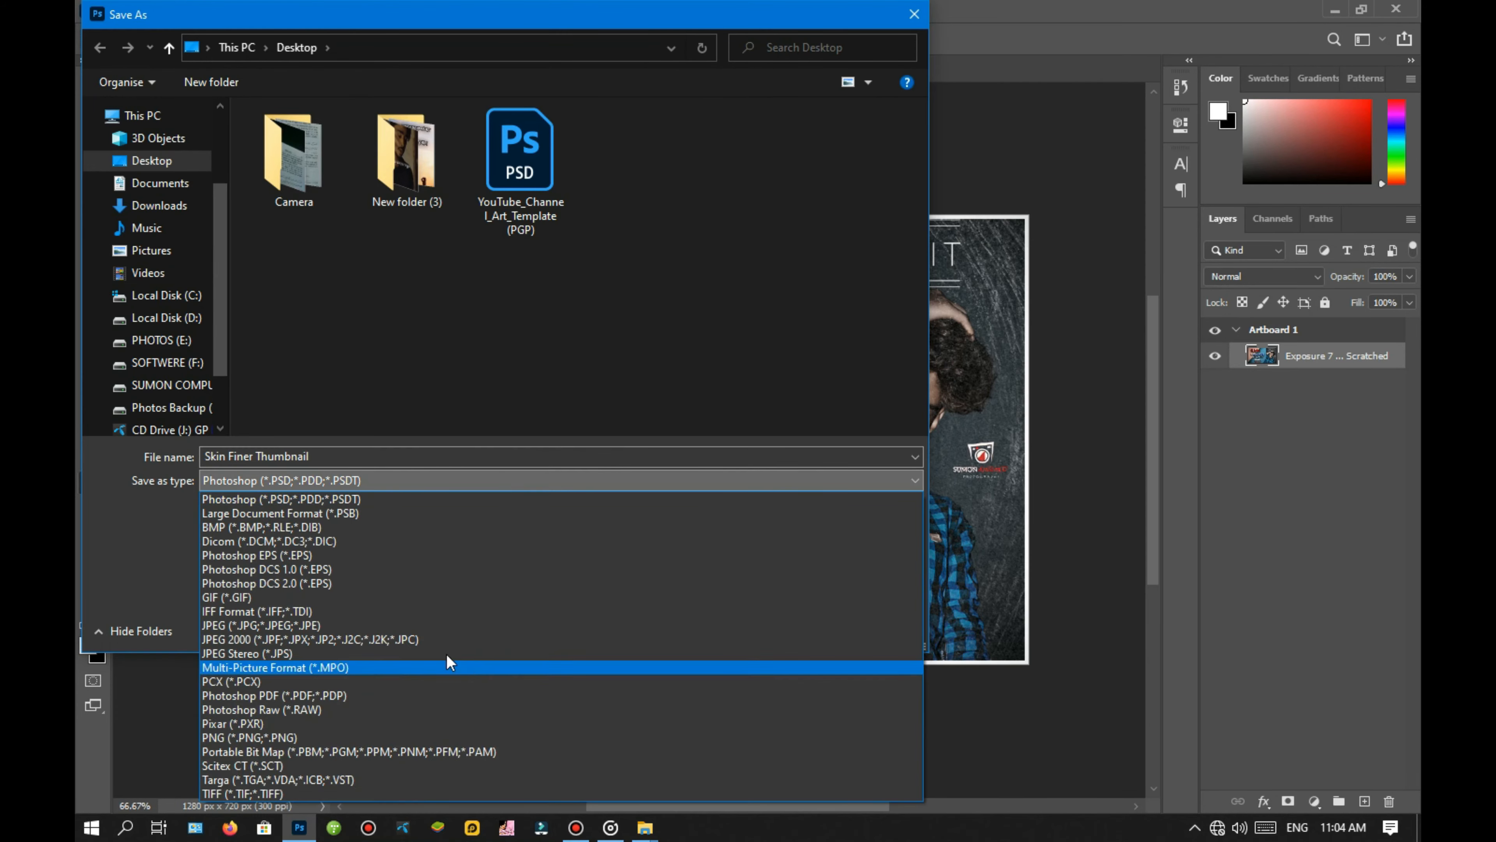
left_click(465, 632)
left_click(773, 629)
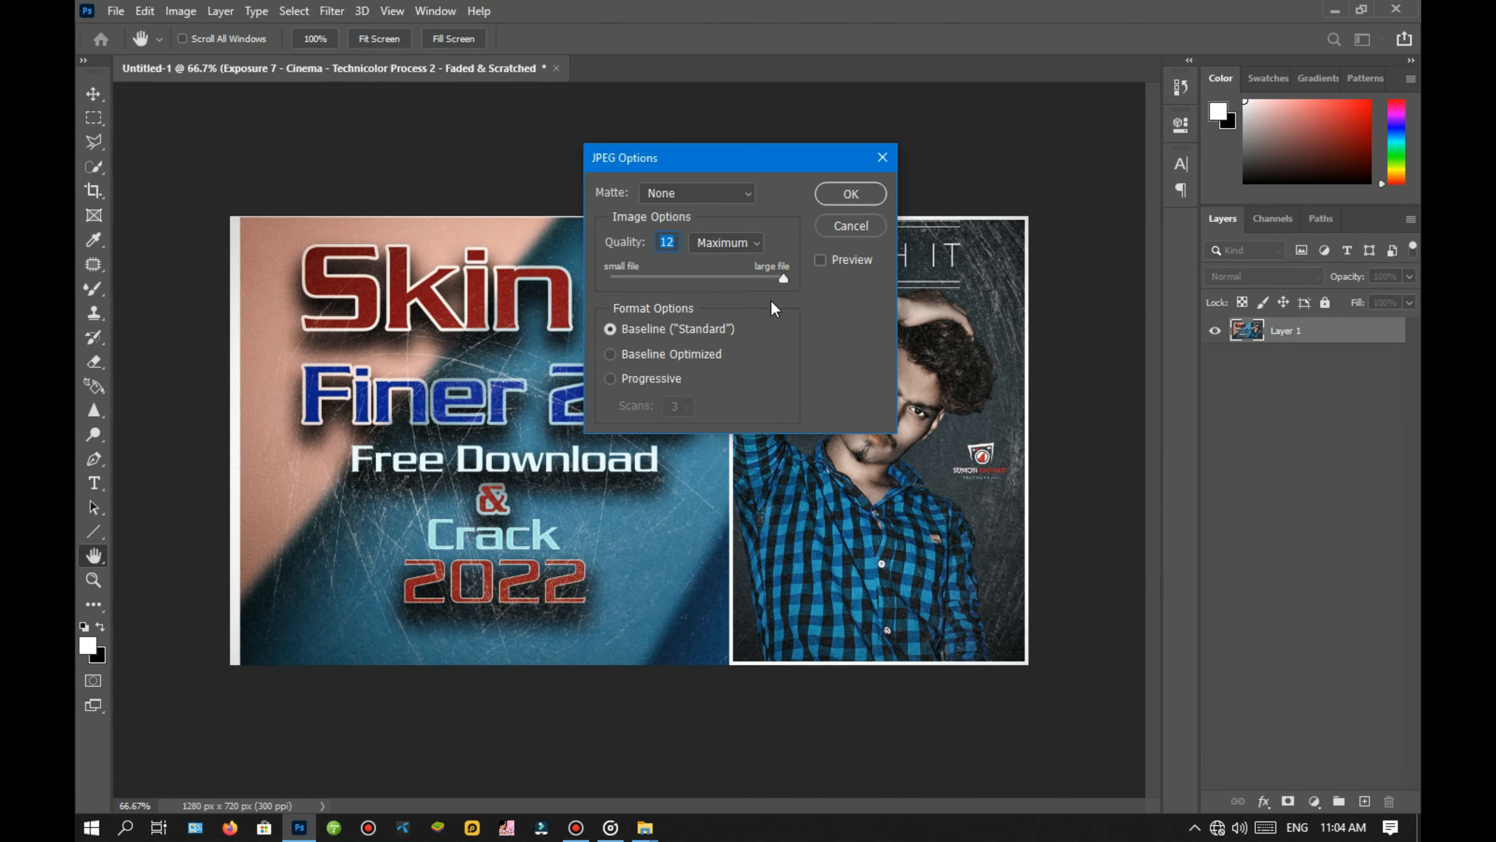
left_click(854, 192)
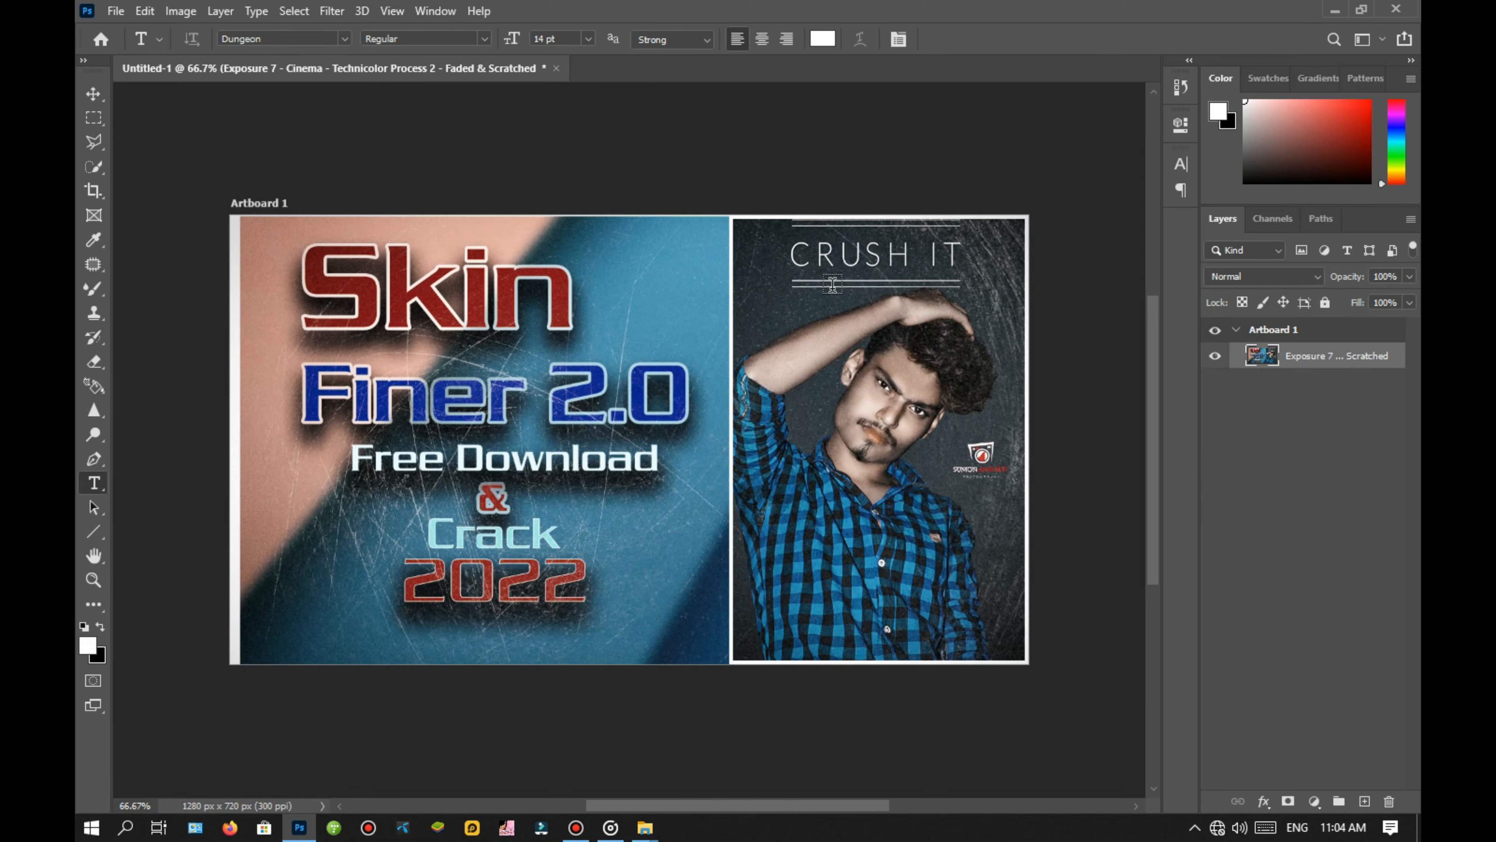
Close the banner document, Photoshop and both open File Explorer windows.
left_click(556, 68)
left_click(748, 318)
left_click(1397, 9)
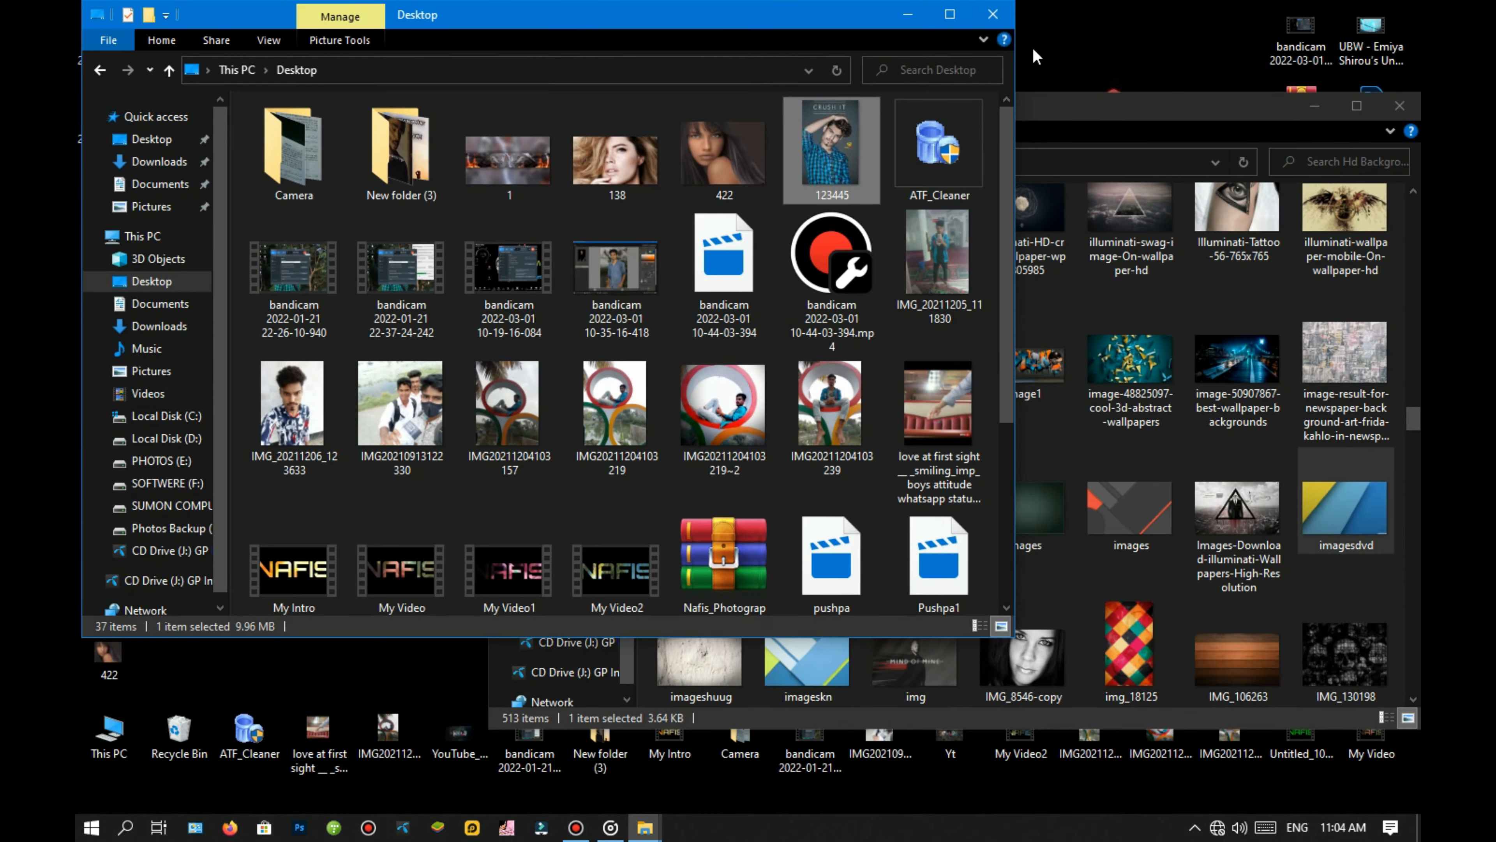
left_click(993, 20)
left_click(1401, 108)
Refresh the desktop and move the Skin Finer Thumbnail file to the empty area below the system widgets.
right_click(714, 112)
left_click(767, 168)
right_click(693, 106)
left_click(737, 163)
left_click_drag(97, 203, 412, 454)
View the Skin Finer Thumbnail image at full screen in Photos and close the viewer.
double_click(413, 454)
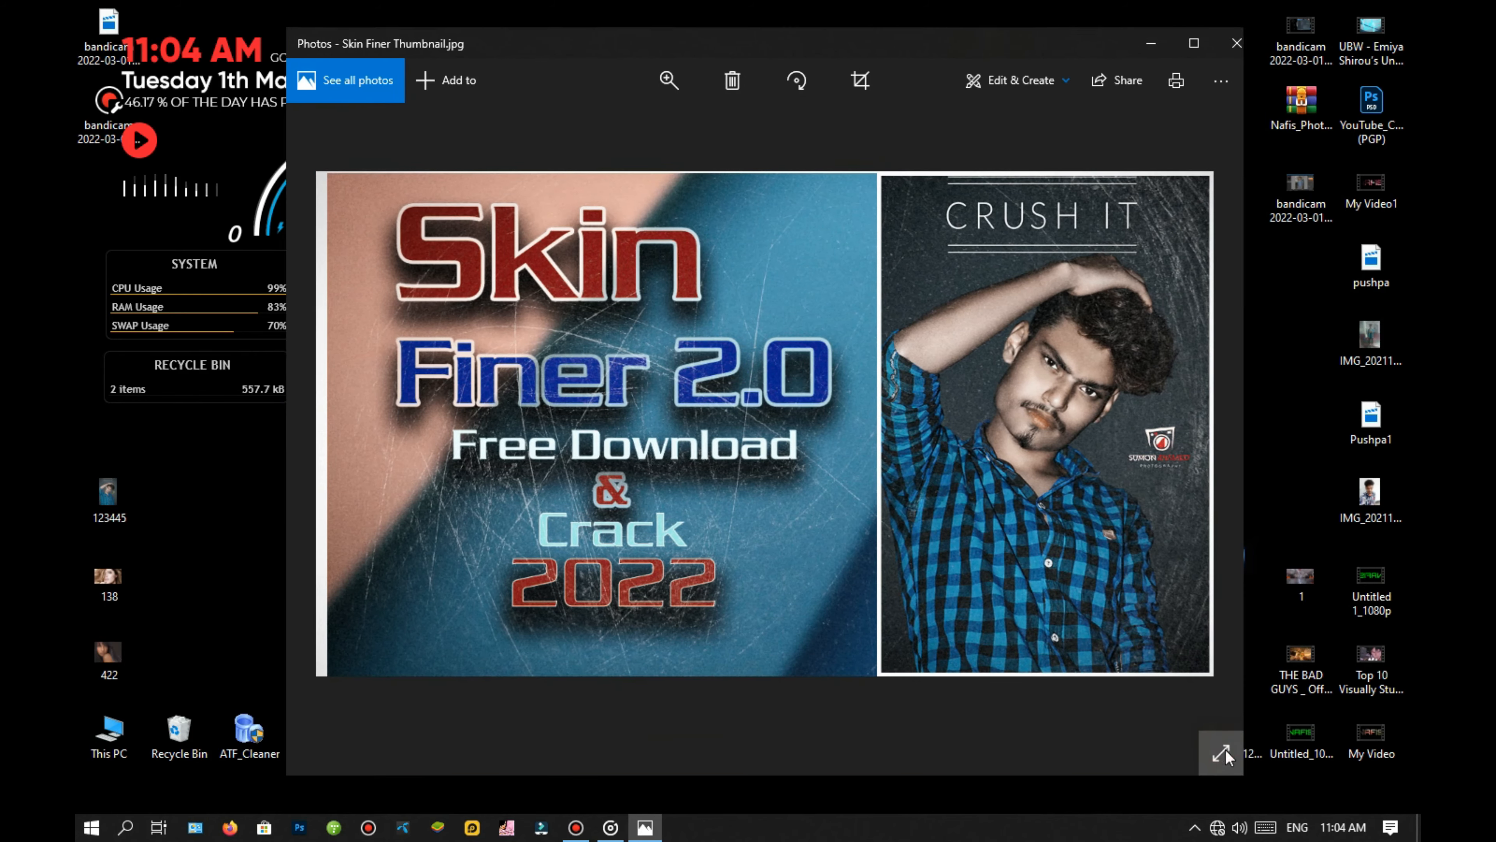
left_click(1228, 752)
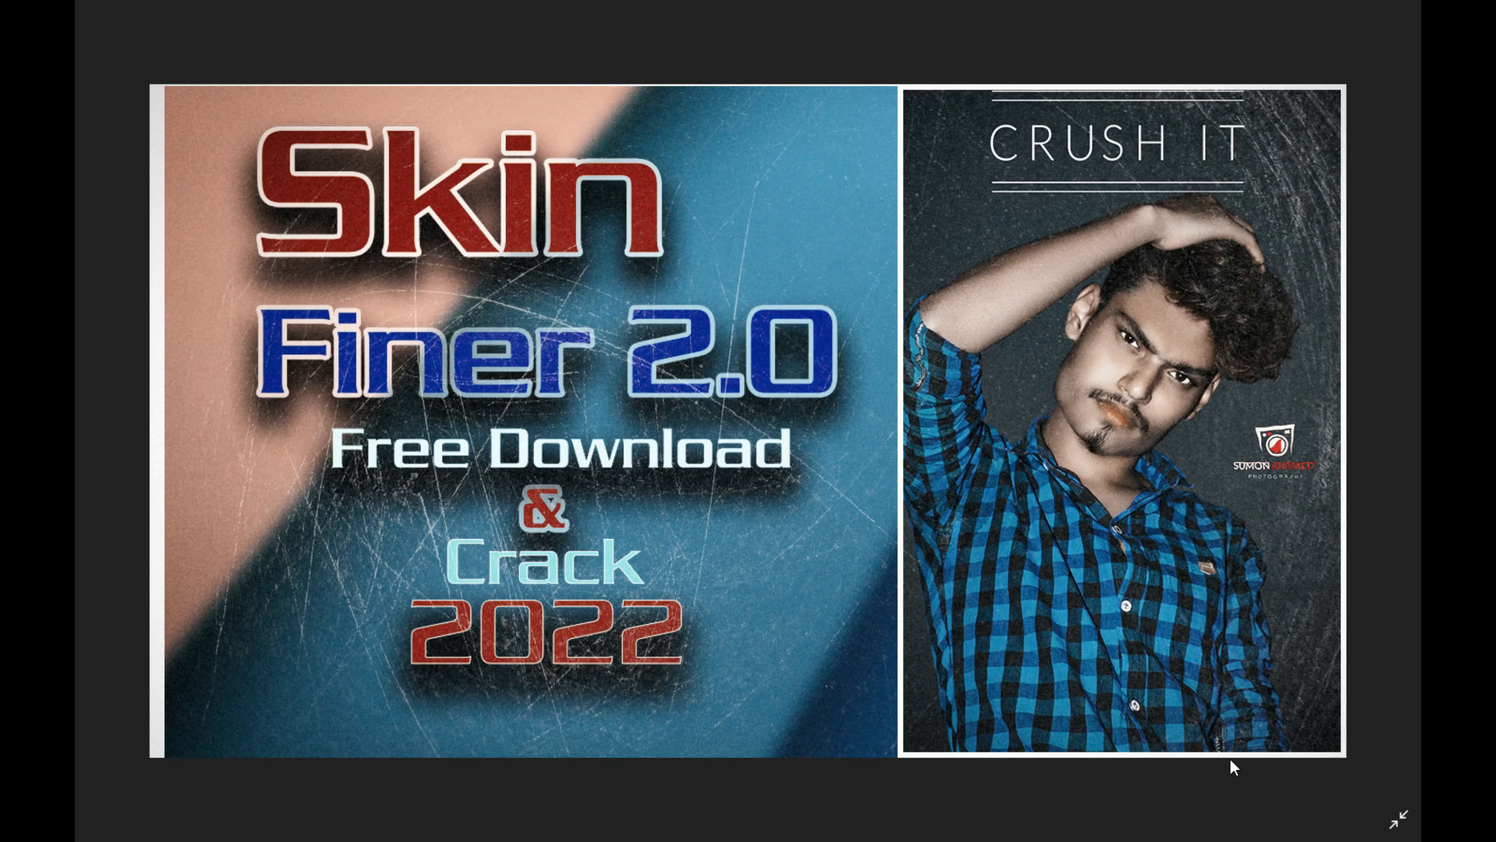
left_click(1395, 831)
left_click(1223, 40)
Create a new text document on the desktop with its default name and open it in Notepad.
right_click(864, 356)
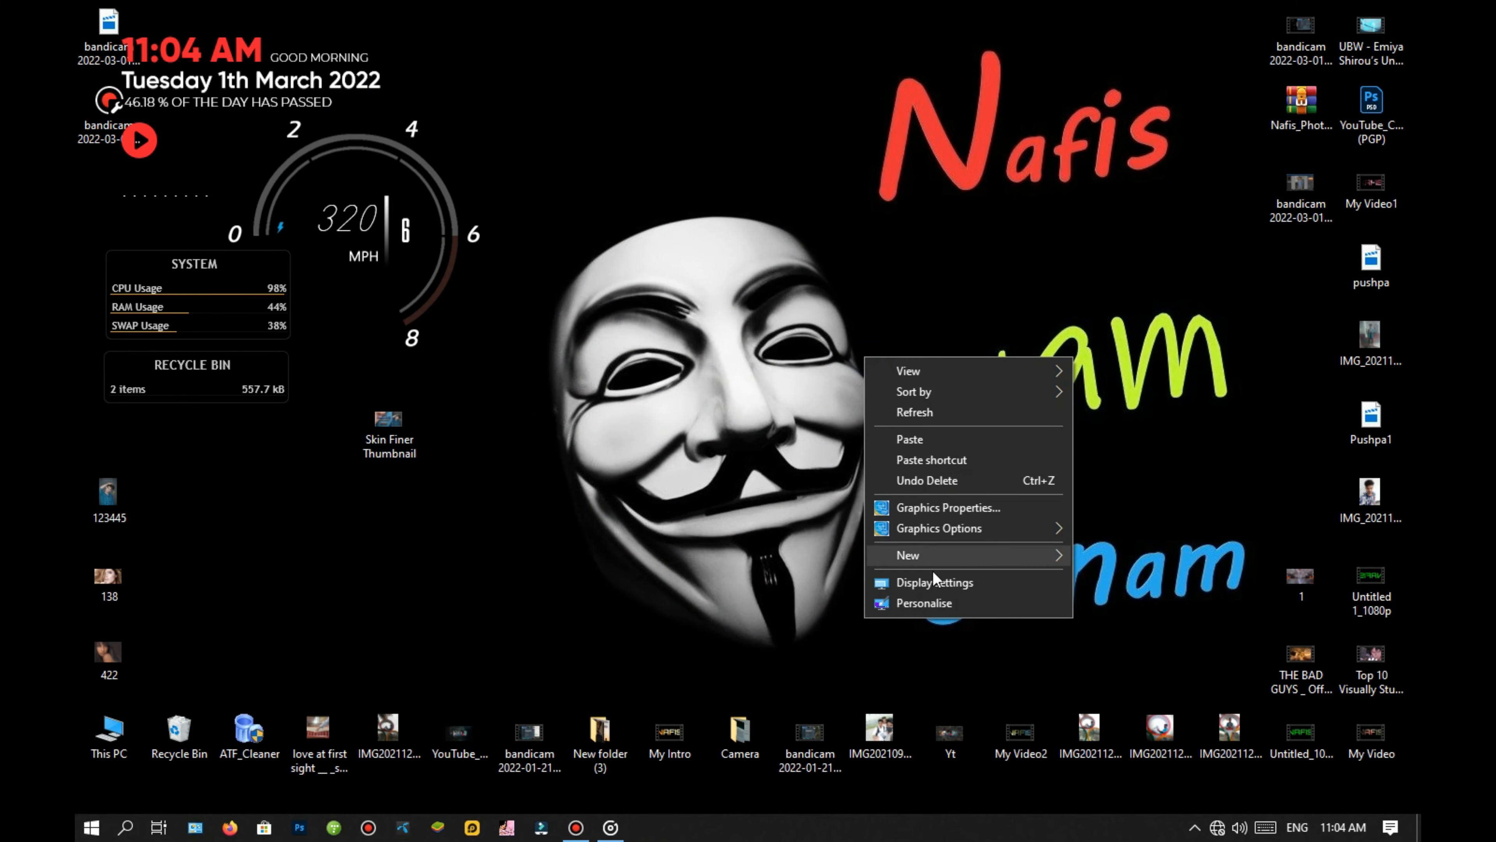
mouse_move(919, 555)
left_click(1119, 657)
key("BackSpace")
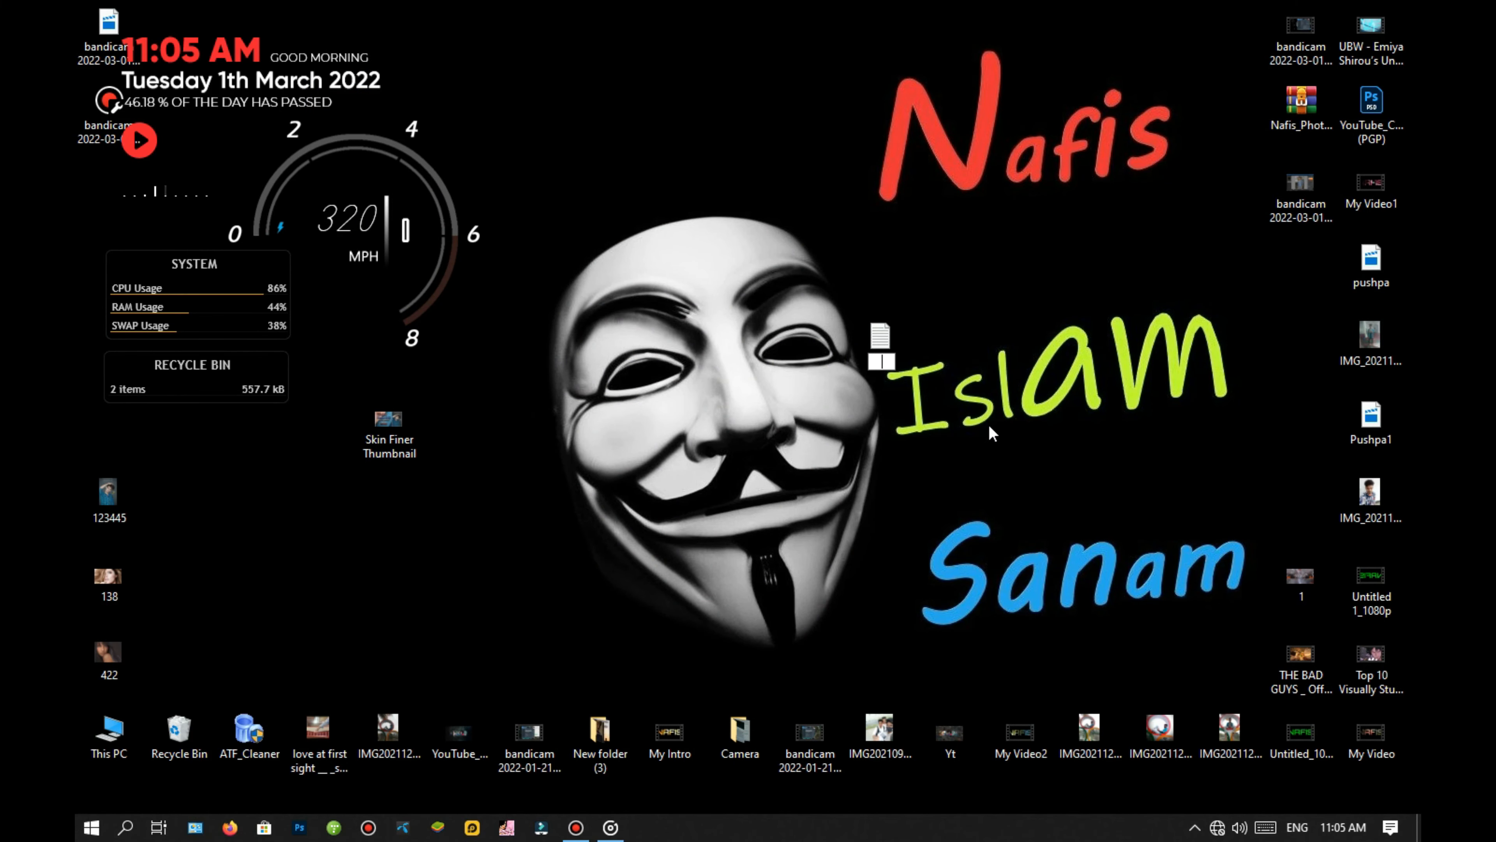
key("Return")
double_click(881, 335)
Write a "Thanks" message in the text document, replace it with "Good Bye", and close the document.
type("D")
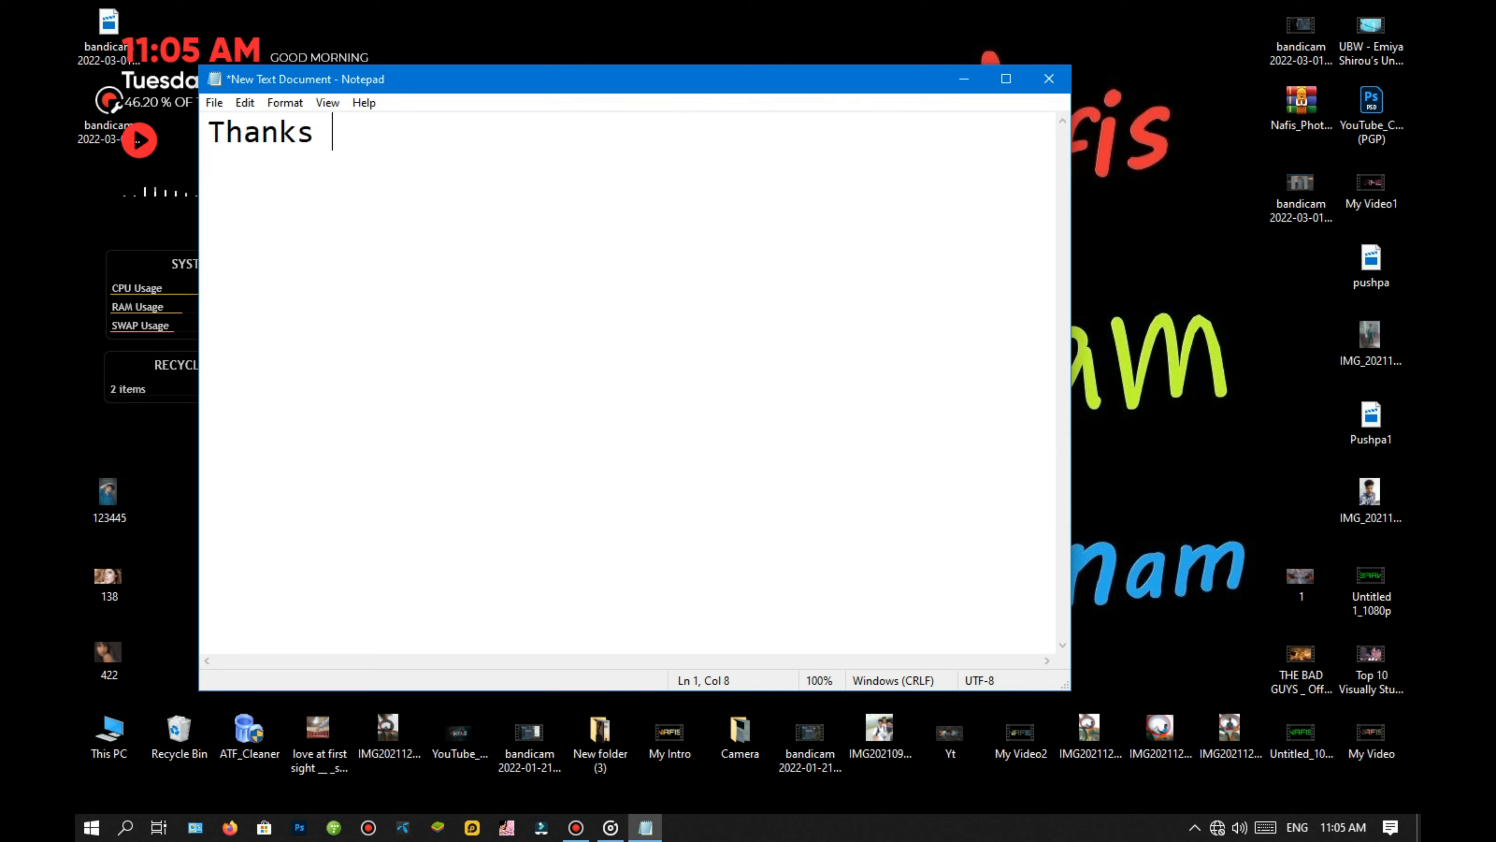
key("BackSpace")
key("BackSpace")
key("BackSpace")
key("BackSpace")
key("BackSpace")
key("BackSpace")
key("BackSpace")
key("BackSpace")
key("BackSpace")
key("BackSpace")
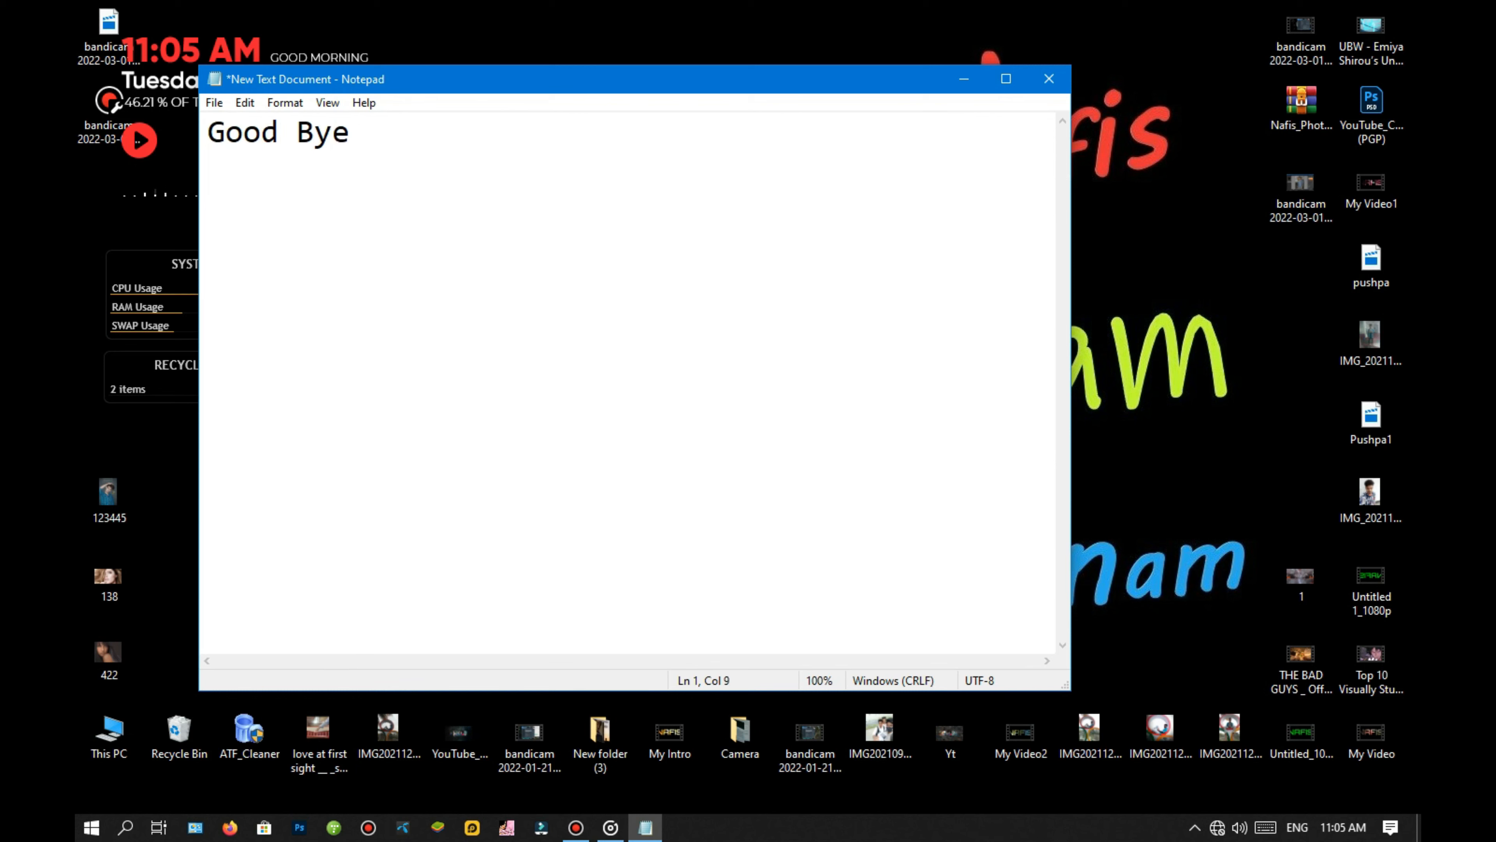
left_click(1055, 85)
left_click(789, 432)
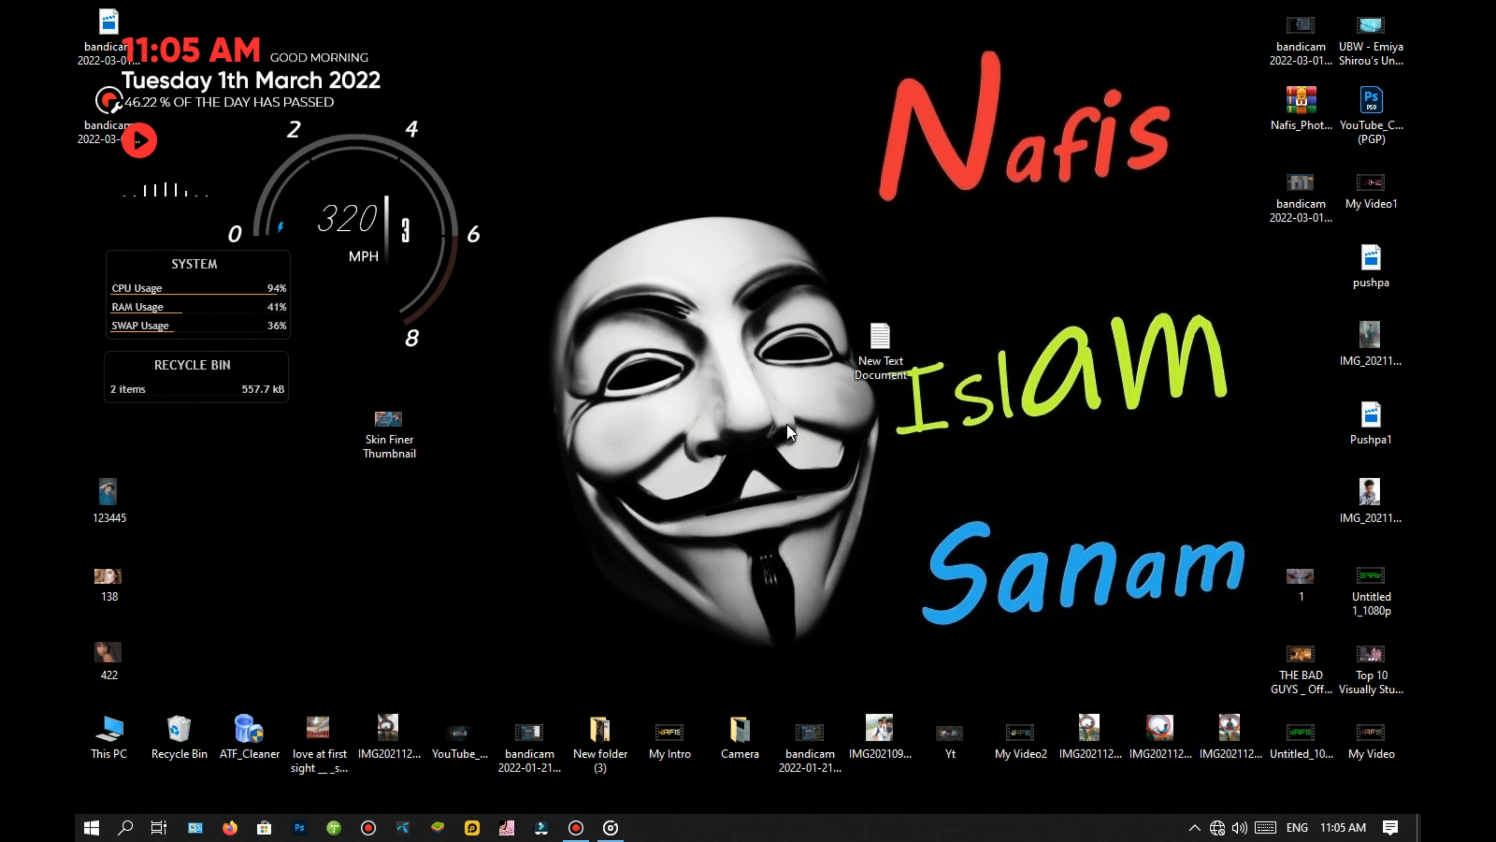
left_click(577, 827)
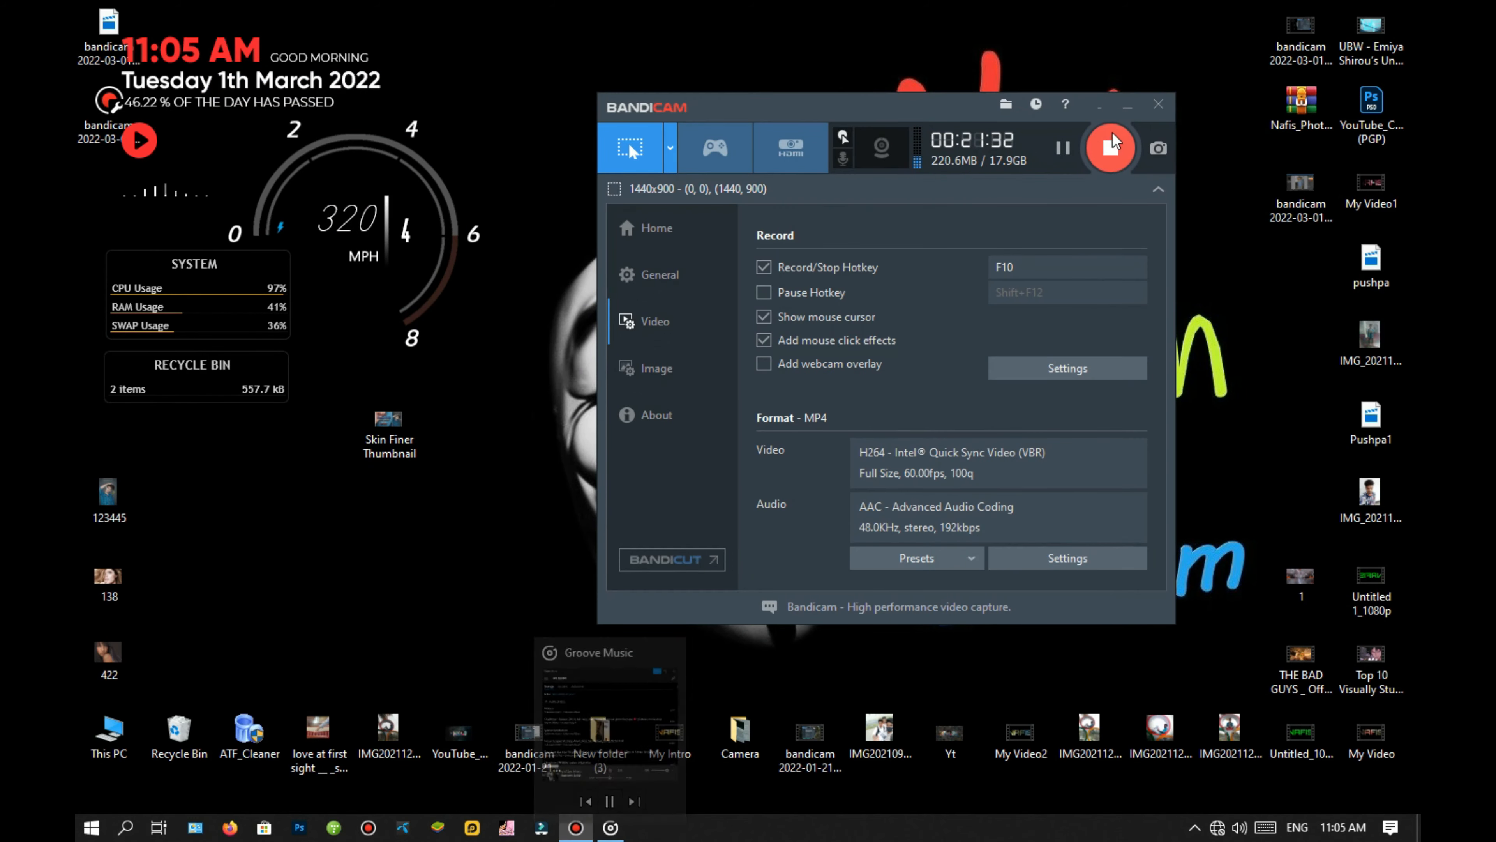